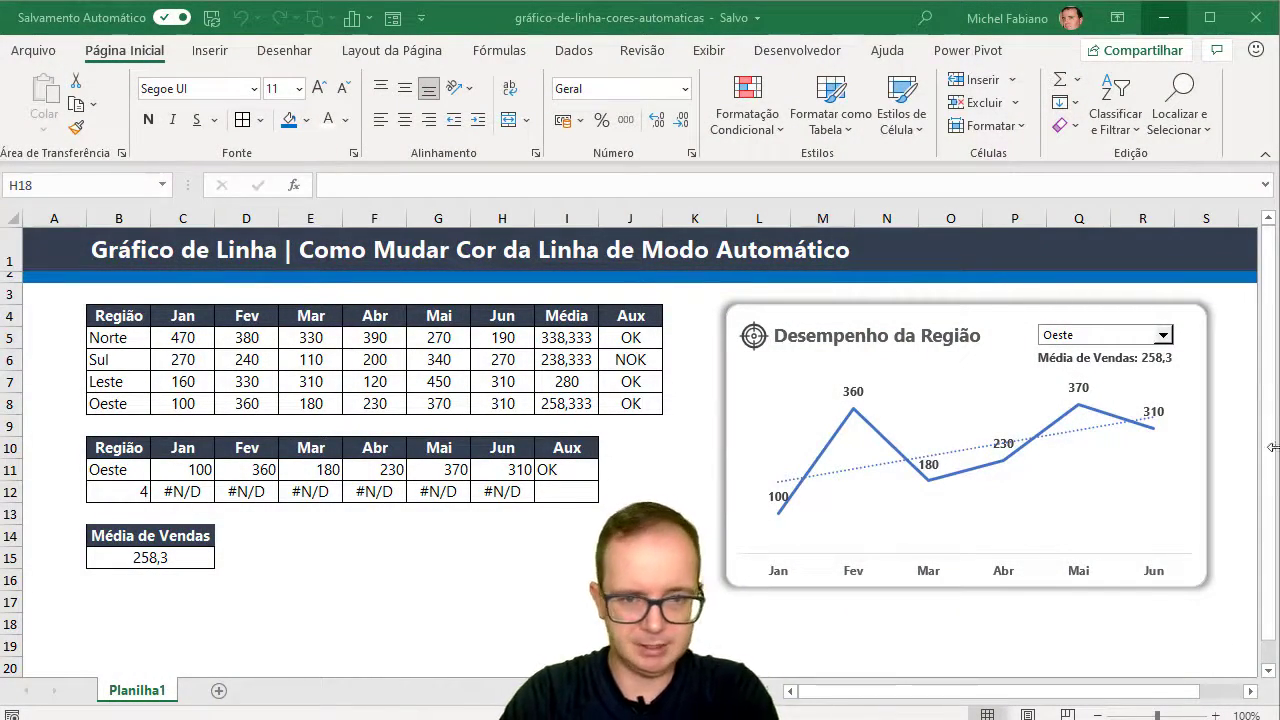
Step: Switch the region chart to Norte, then to Sul, using its region dropdown
left_click(1163, 337)
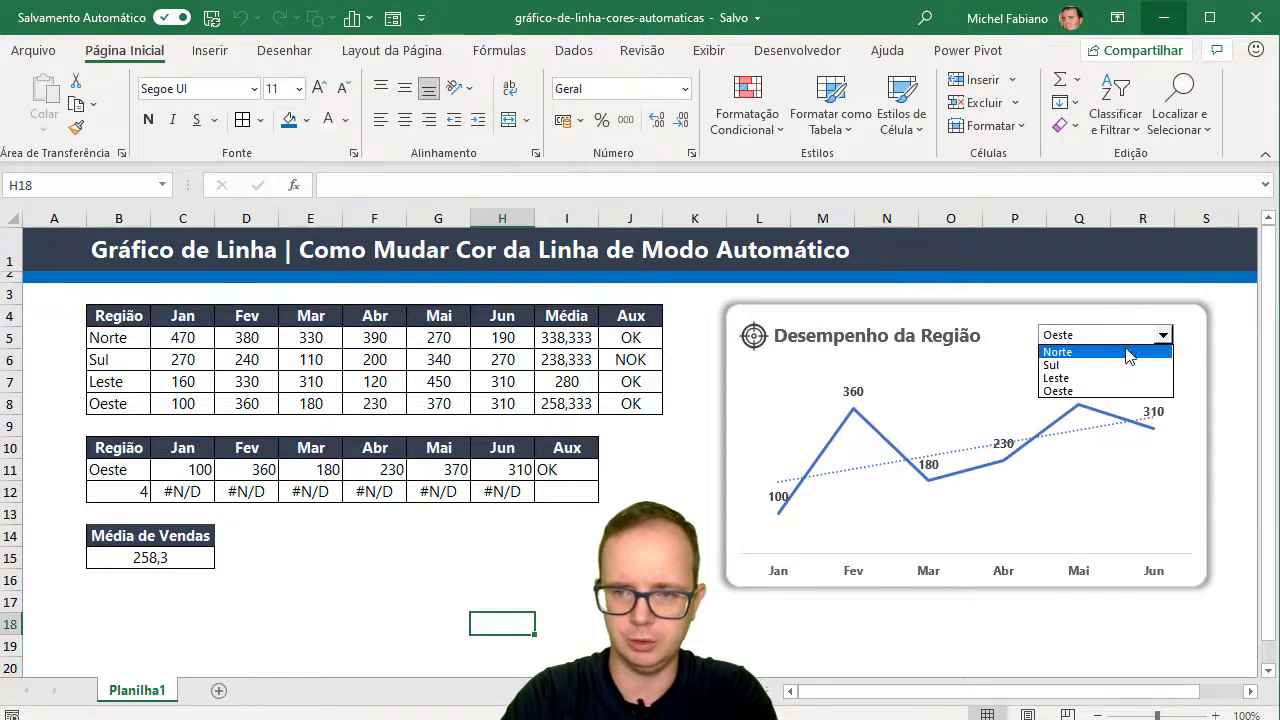
left_click(1123, 352)
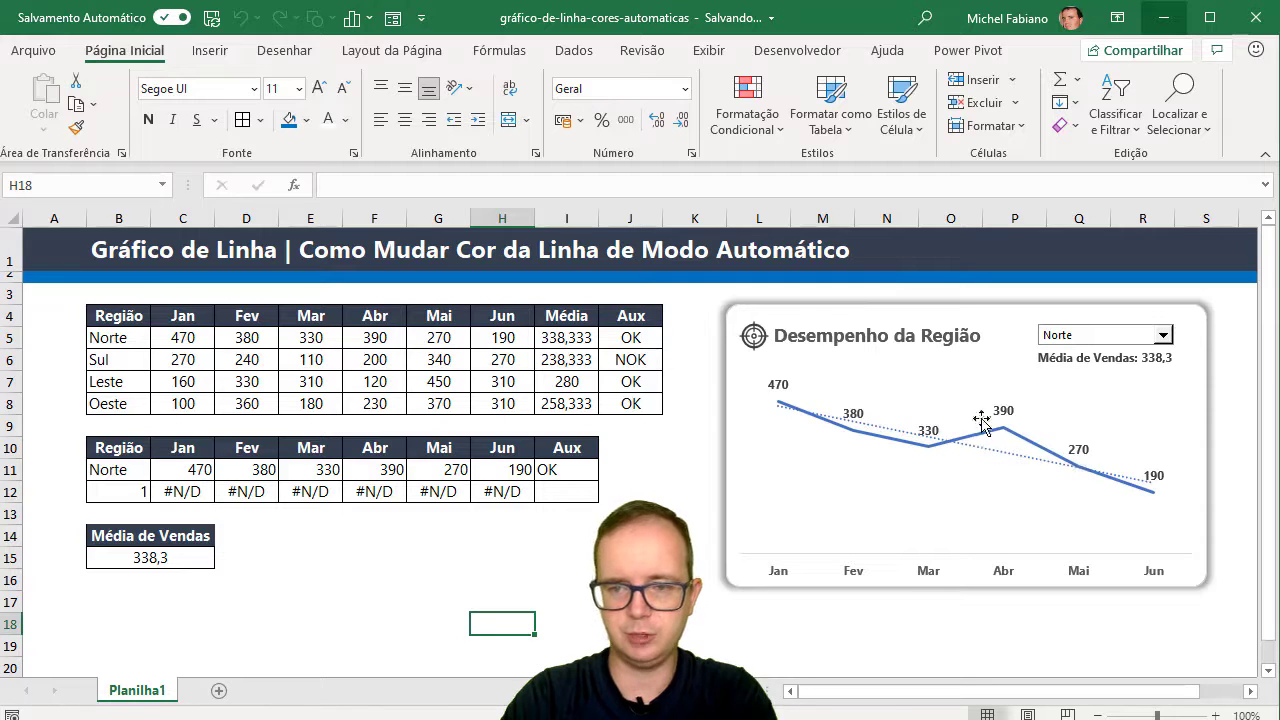
left_click(1162, 338)
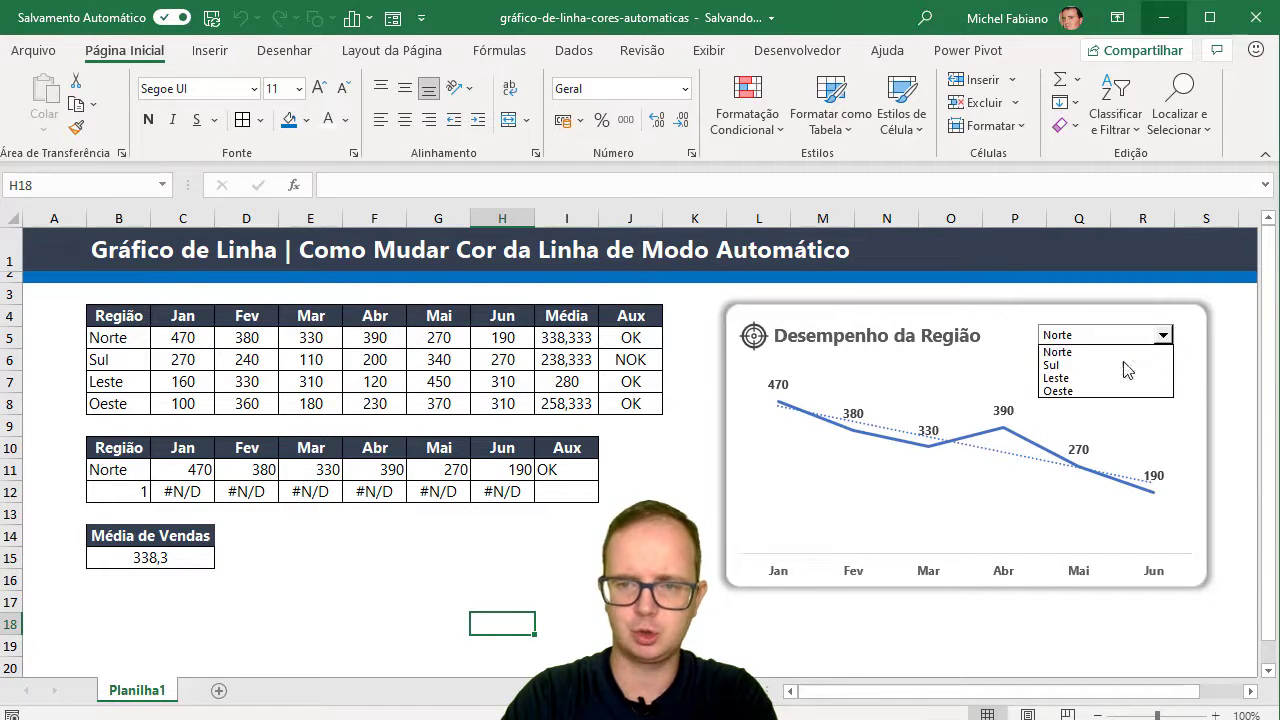
left_click(1125, 359)
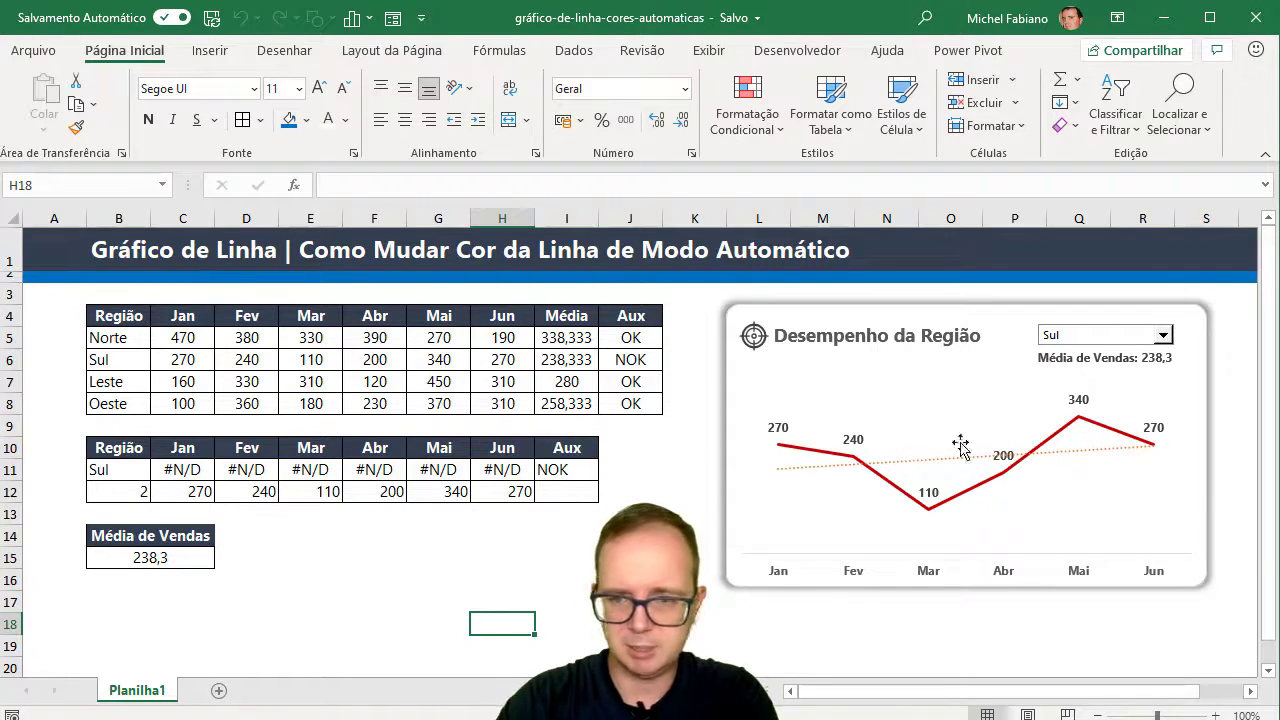
Step: Switch the chart to Norte and then back to Sul
left_click(1163, 338)
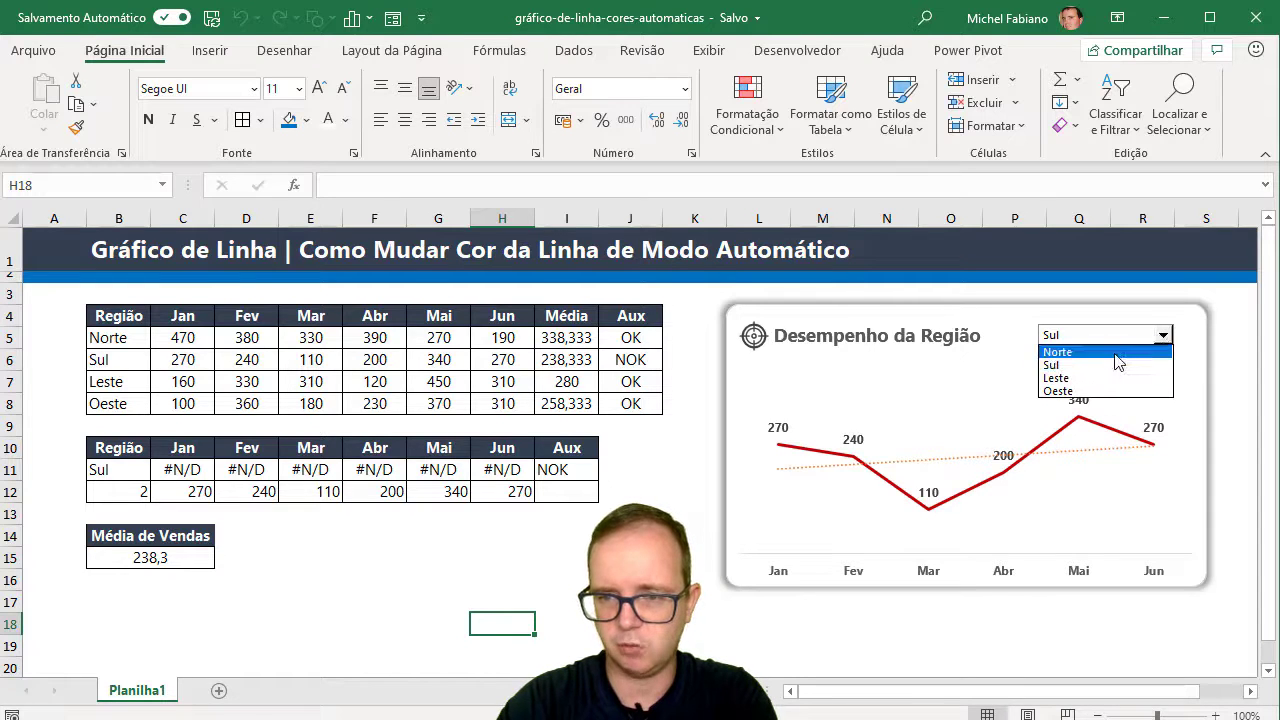
left_click(1118, 351)
left_click(1165, 335)
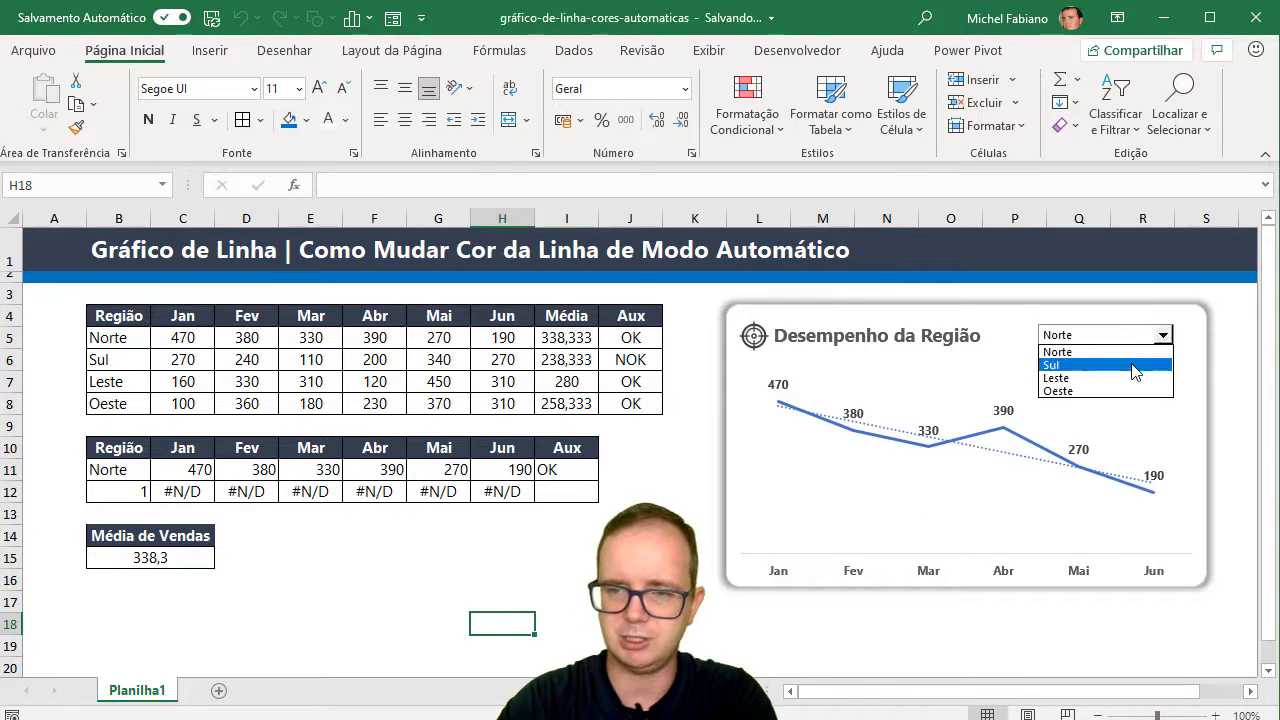
left_click(1132, 361)
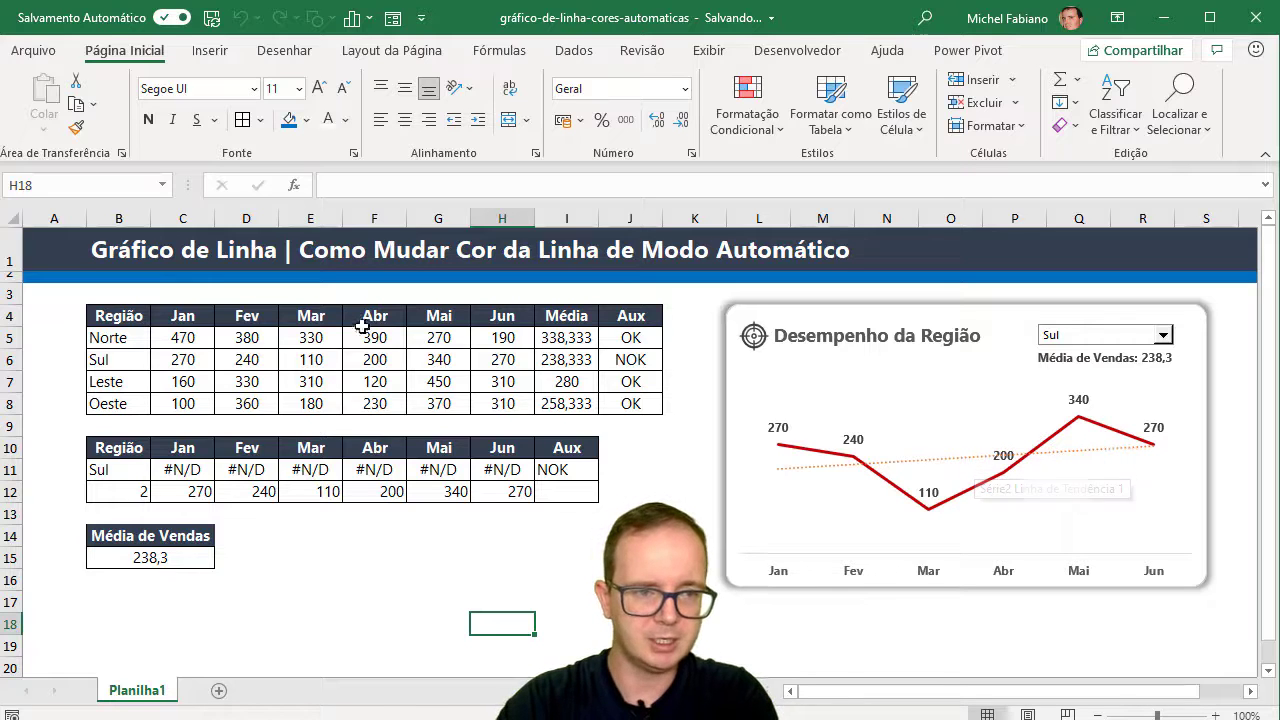
Step: Paste the Região–Jun sales table at B2 of new sheet Planilha2 and narrow column A
mouse_move(123, 315)
left_mouse_down()
mouse_move(531, 397)
mouse_move(484, 403)
left_mouse_up()
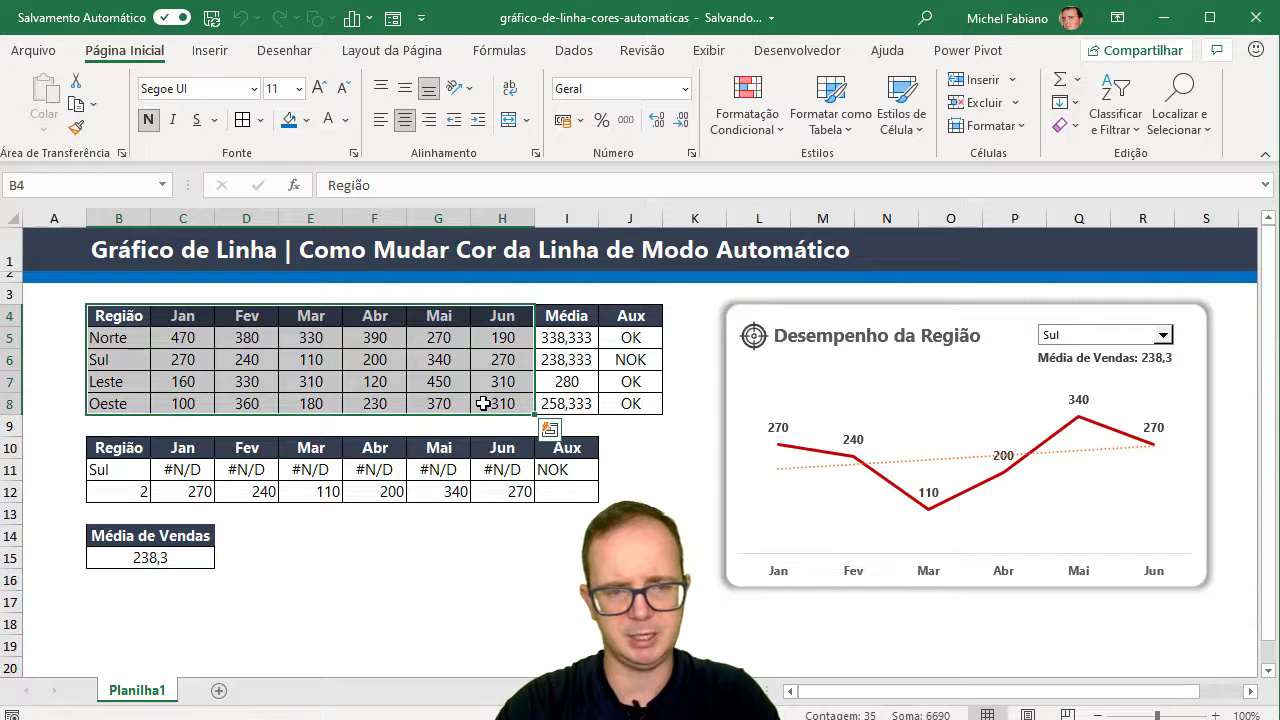
key("ctrl+c")
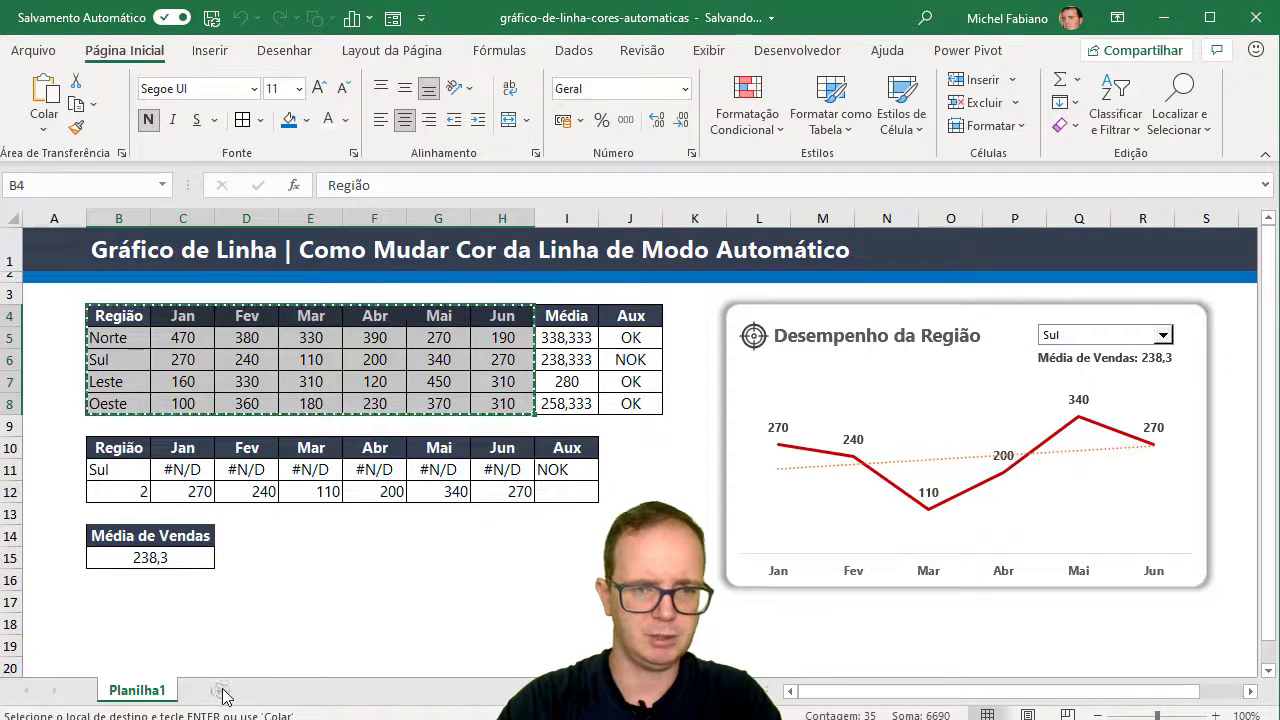
left_click(220, 691)
left_click(133, 260)
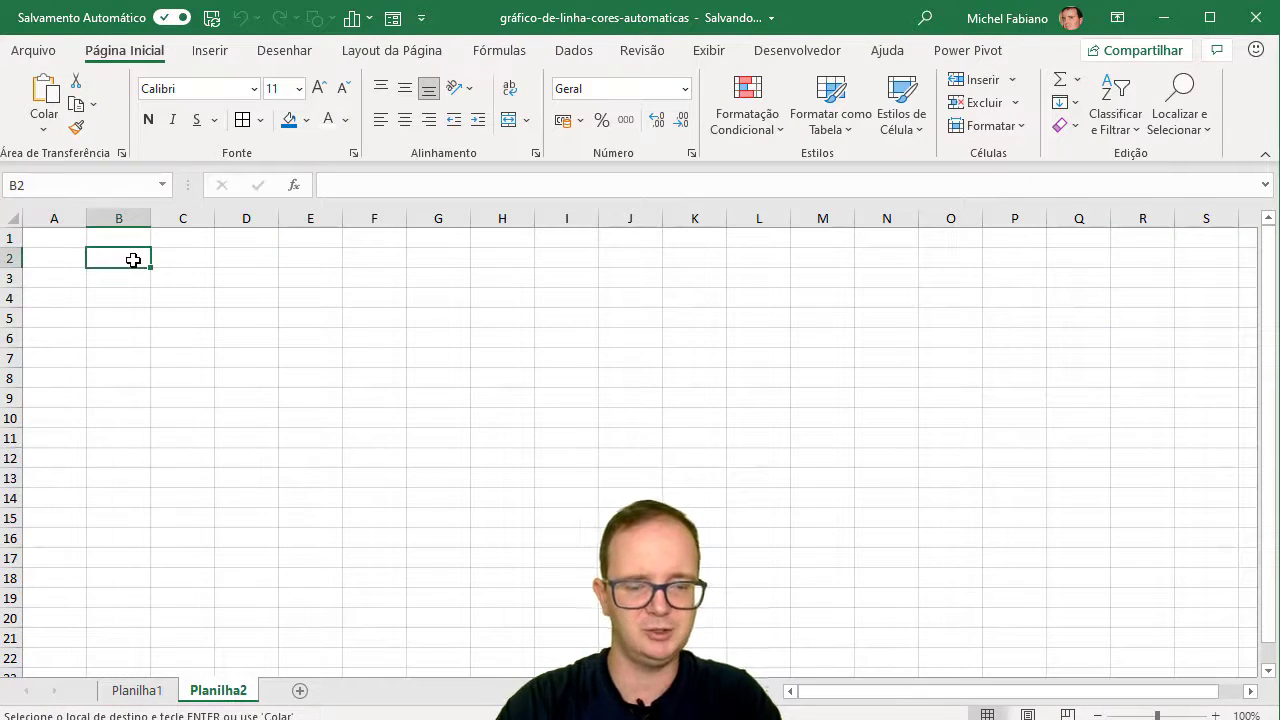
key("ctrl+v")
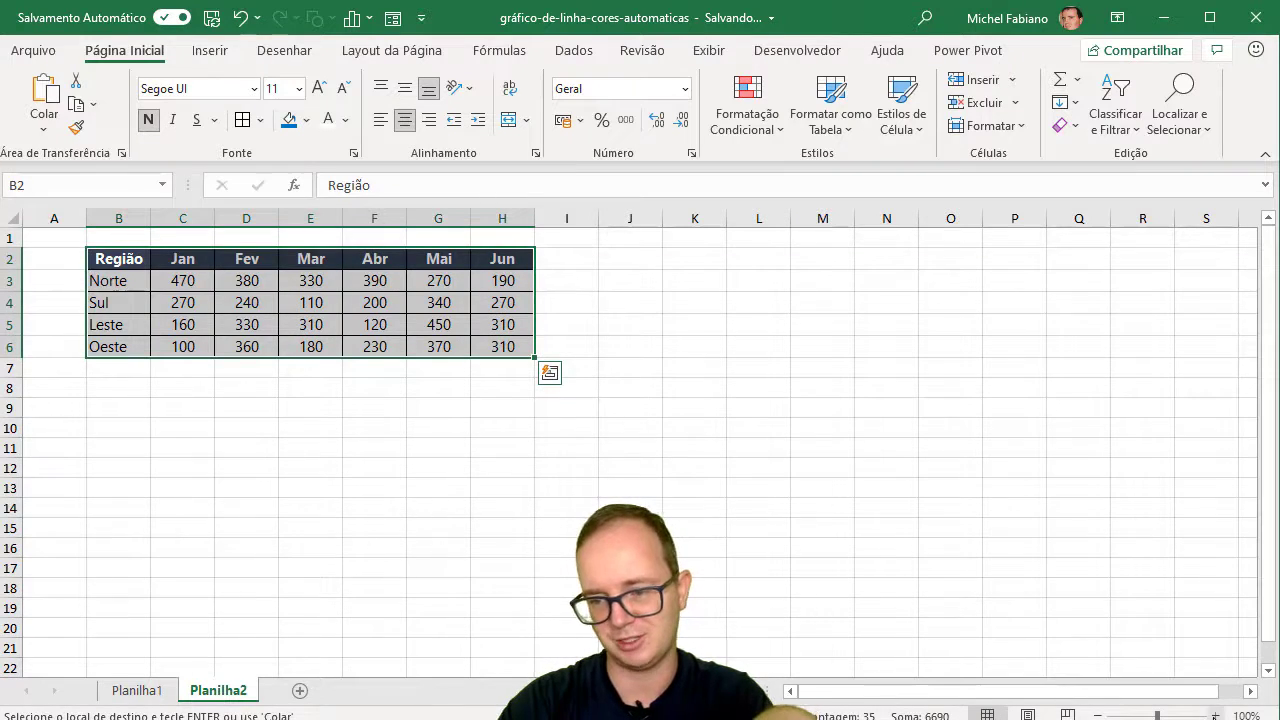
scroll(399, 267, "up", 5, "ctrl")
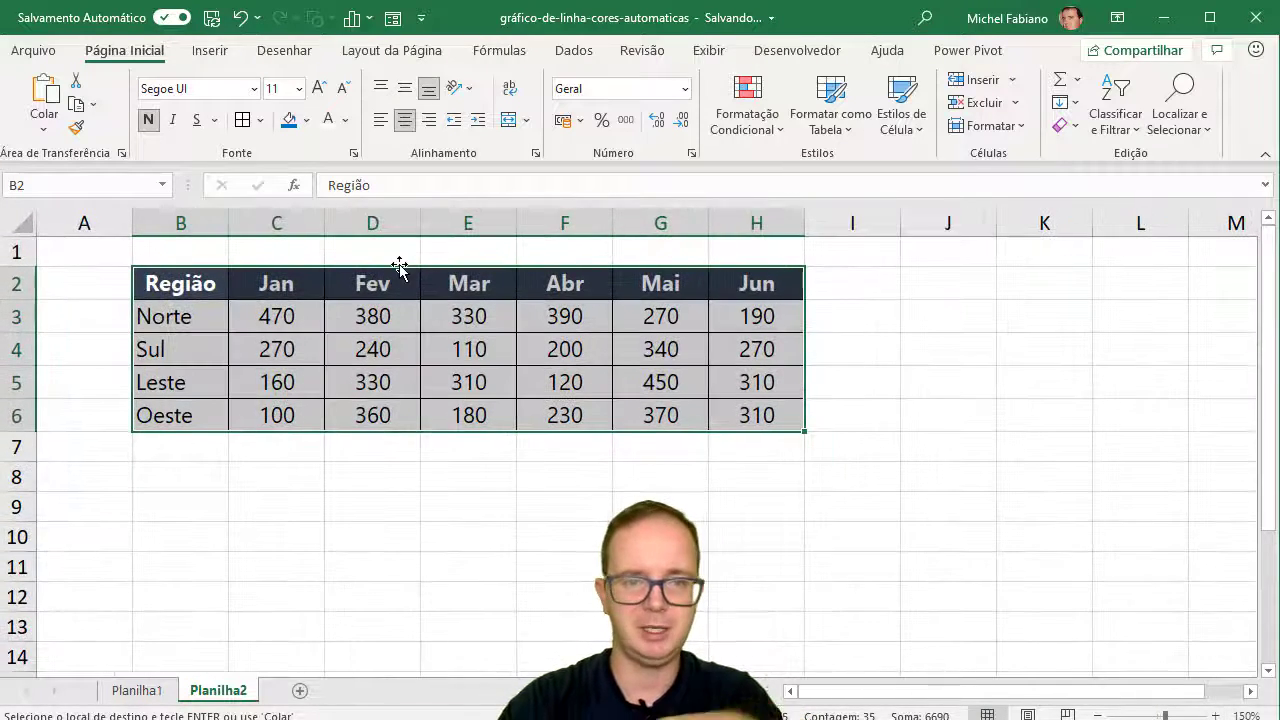
left_click_drag(132, 222, 80, 220)
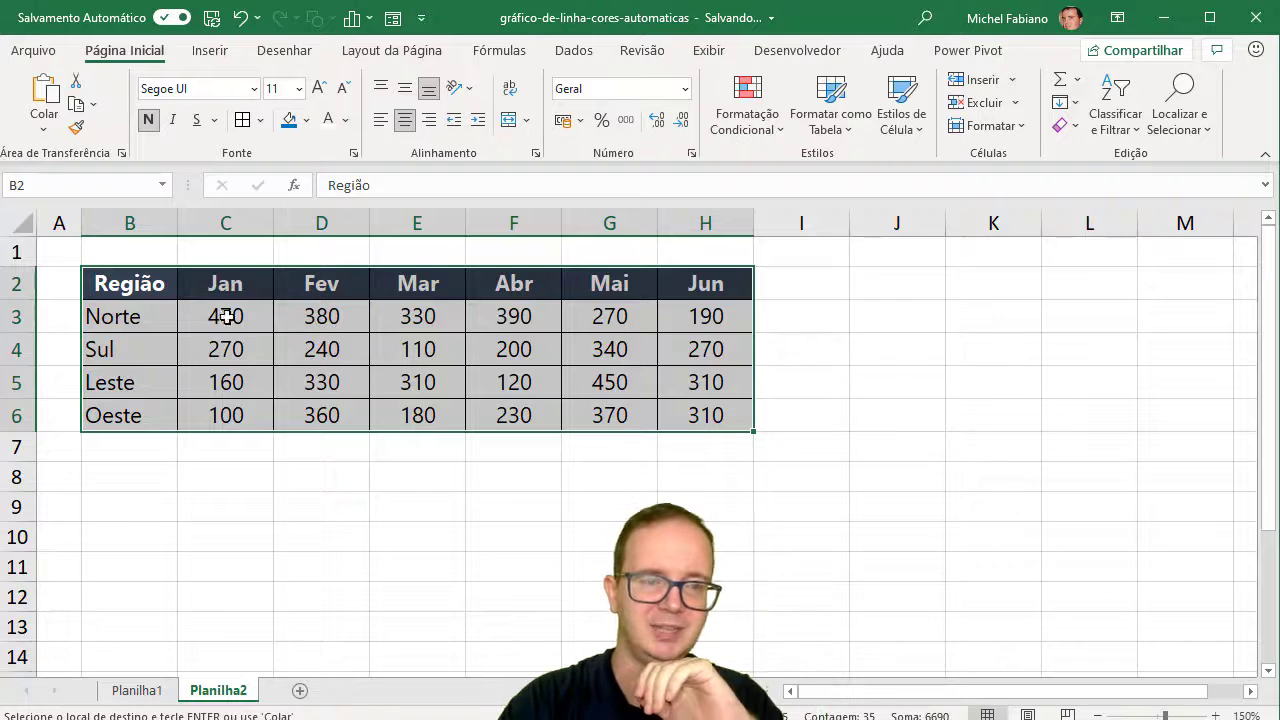
Step: Add the header Média in cell I2
left_click(787, 290)
type("Média")
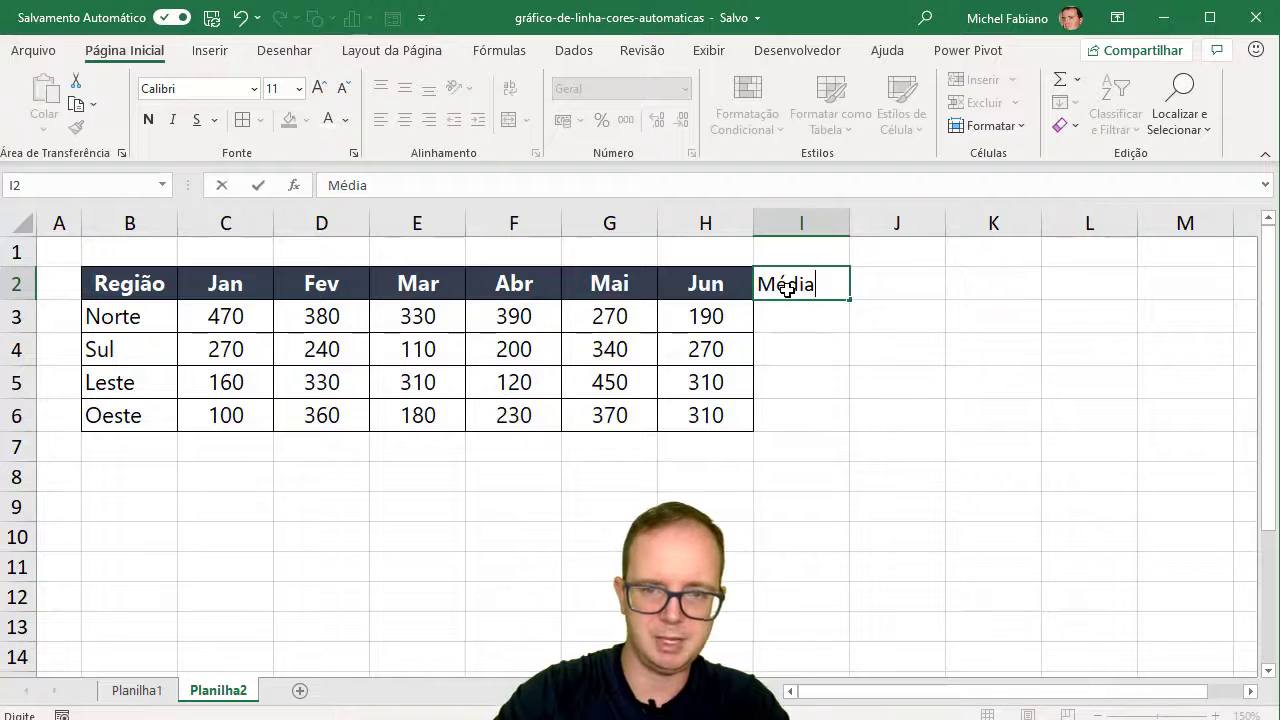
key("Return")
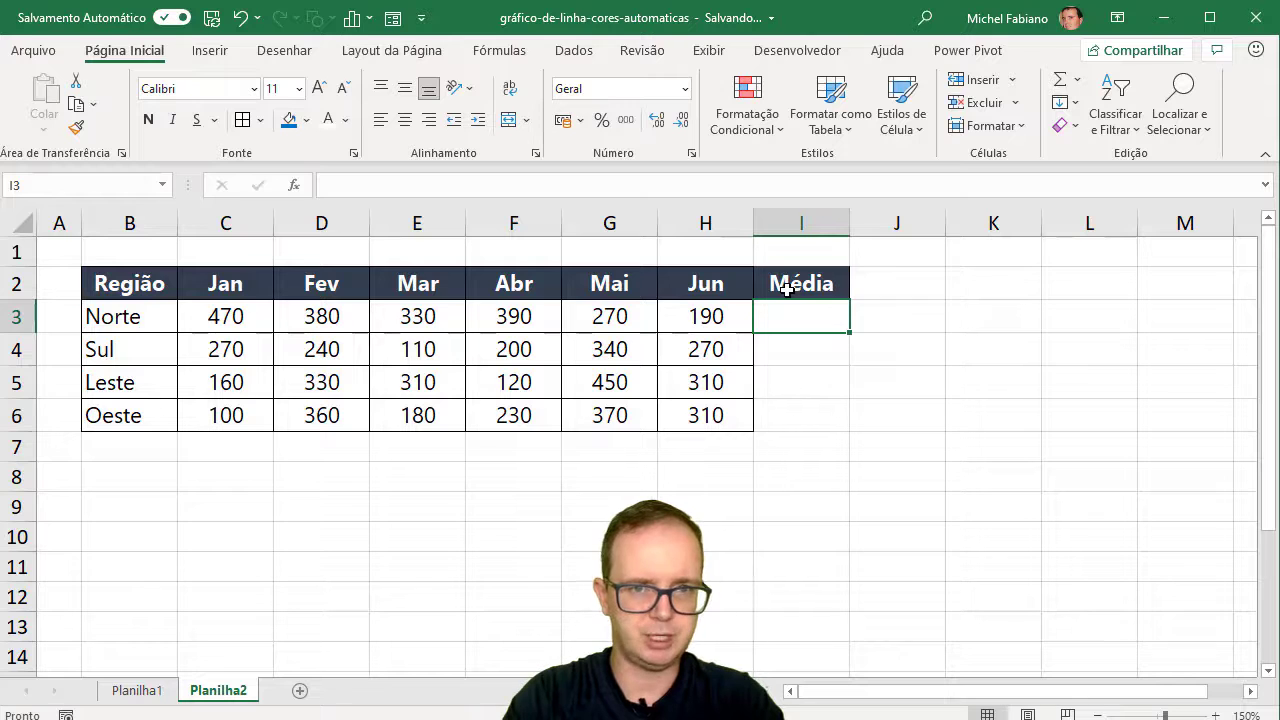
Step: Enter =MÉDIA(C3:H3) in I3 and fill it down to I6
type("=")
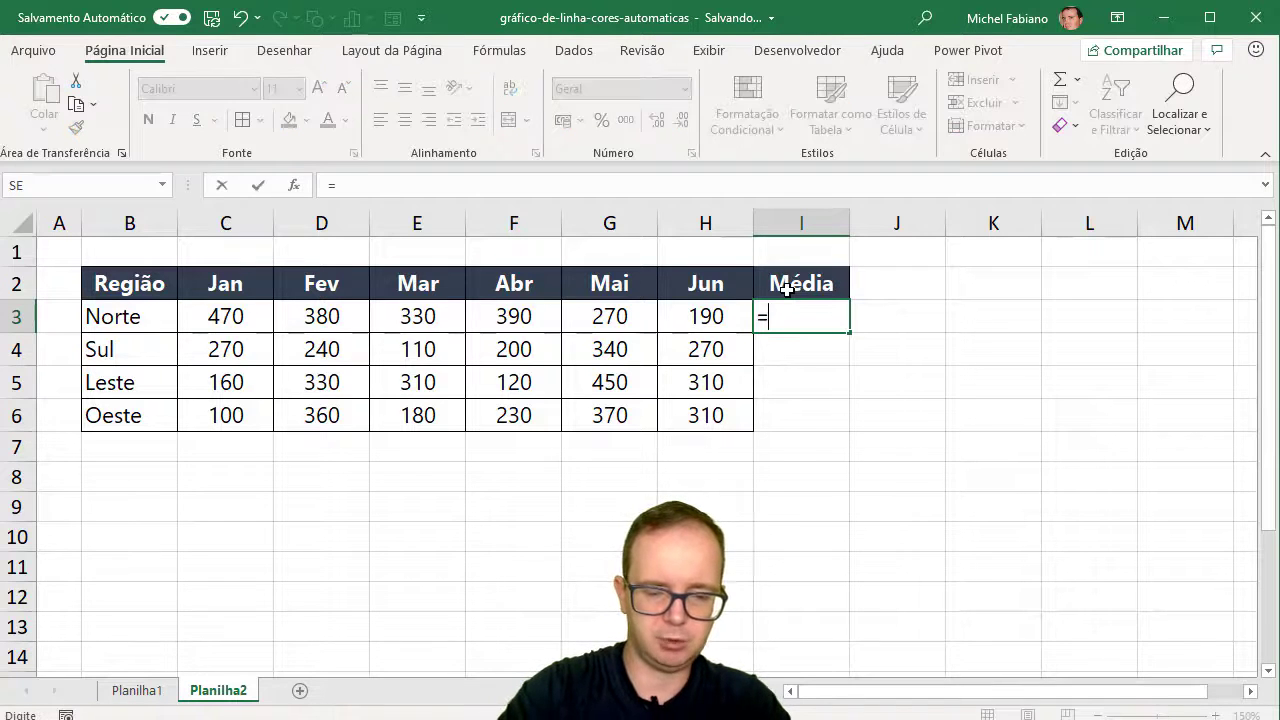
type("média(")
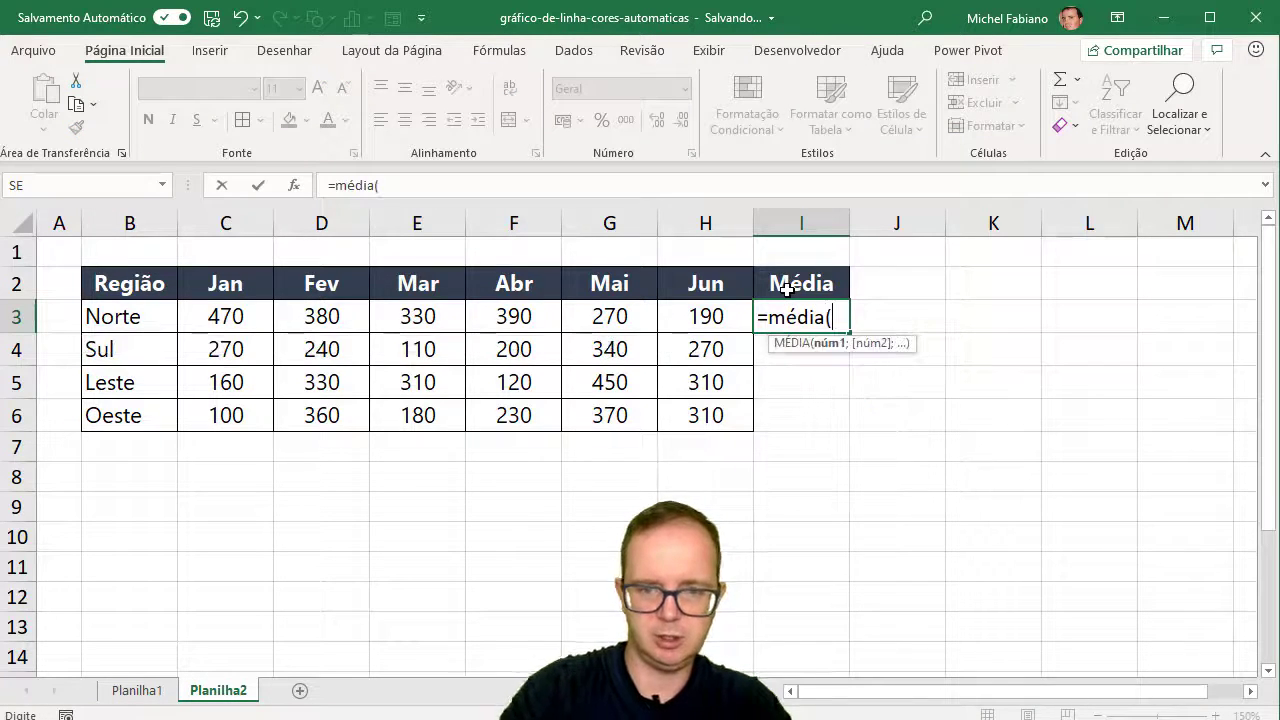
left_click_drag(213, 319, 666, 321)
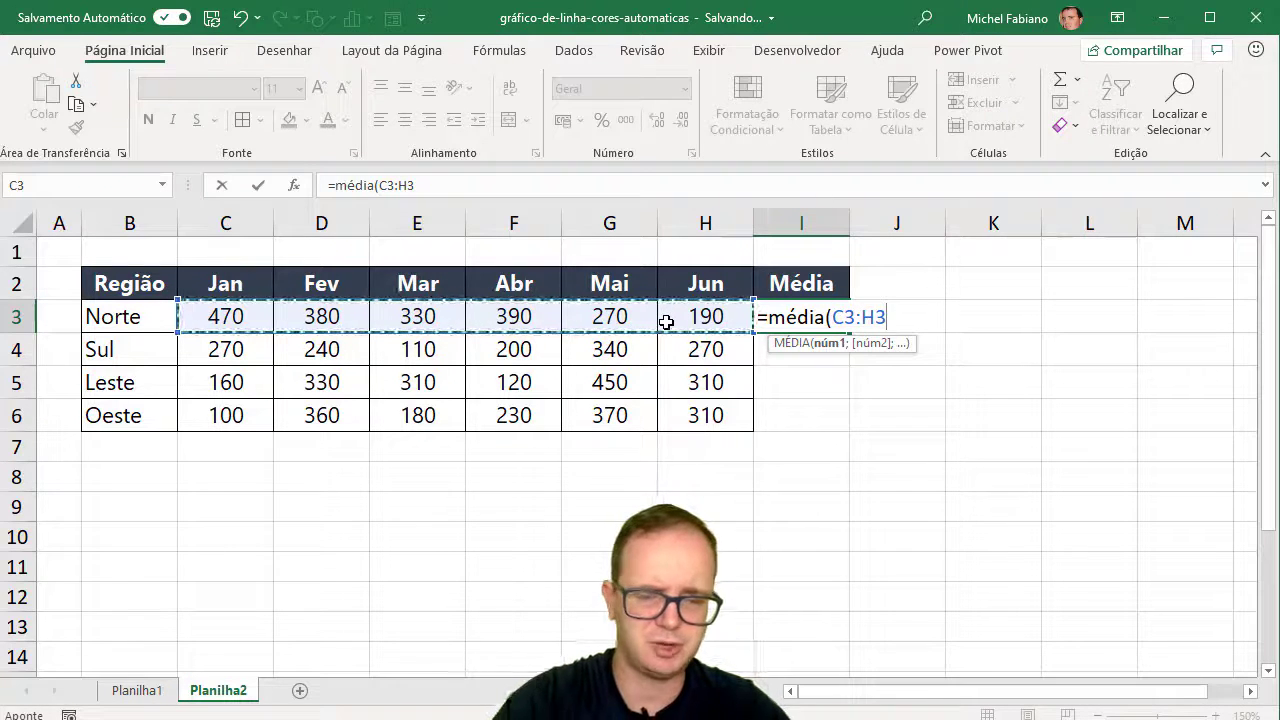
type(")")
key("Return")
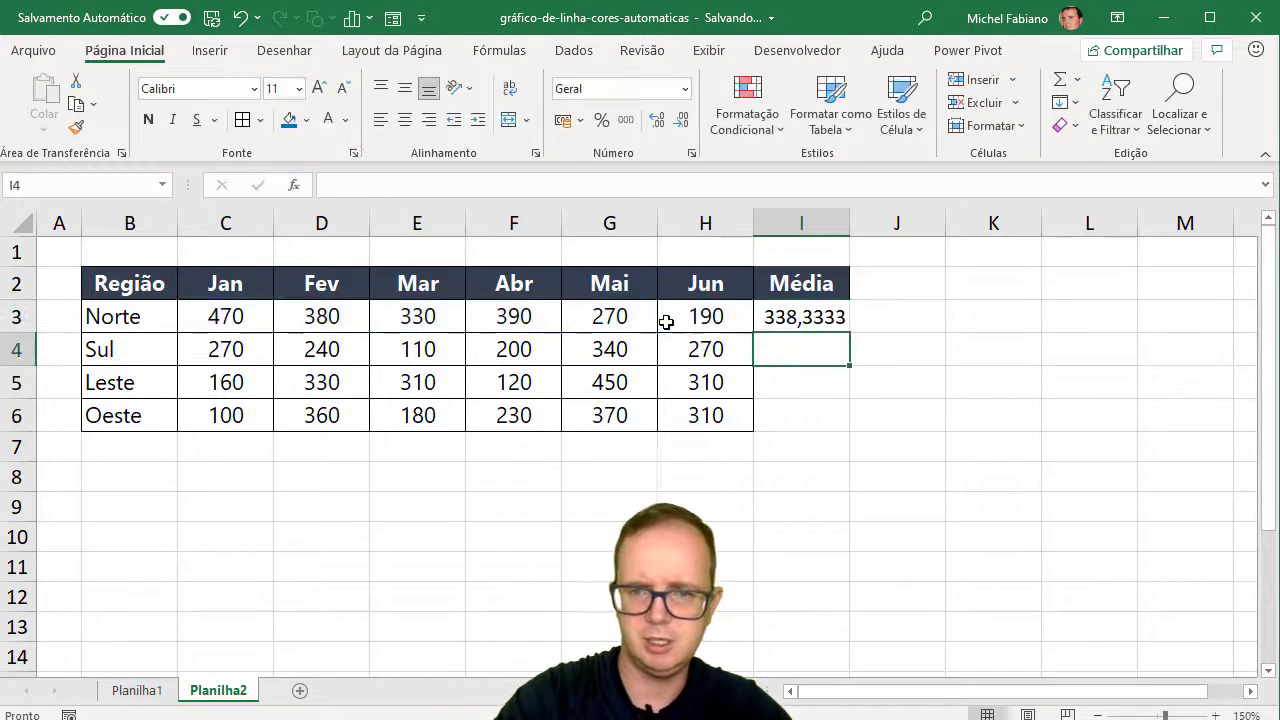
left_click(830, 316)
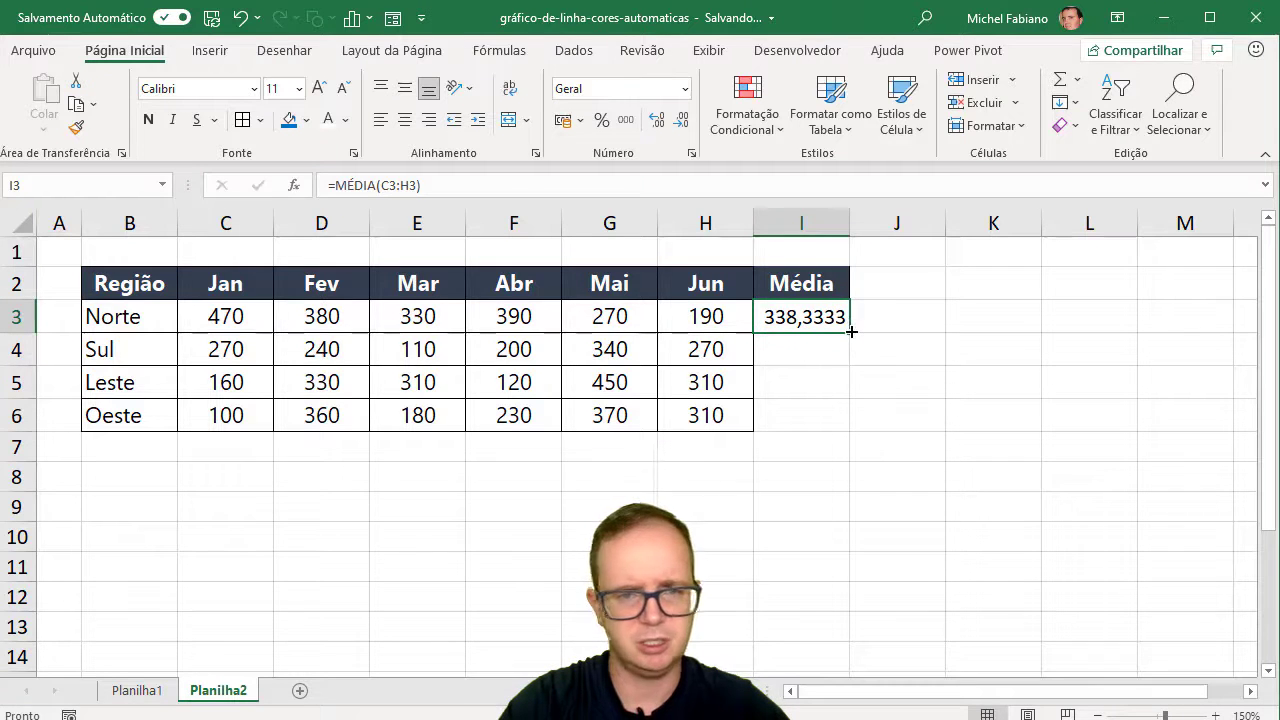
left_click_drag(849, 332, 851, 427)
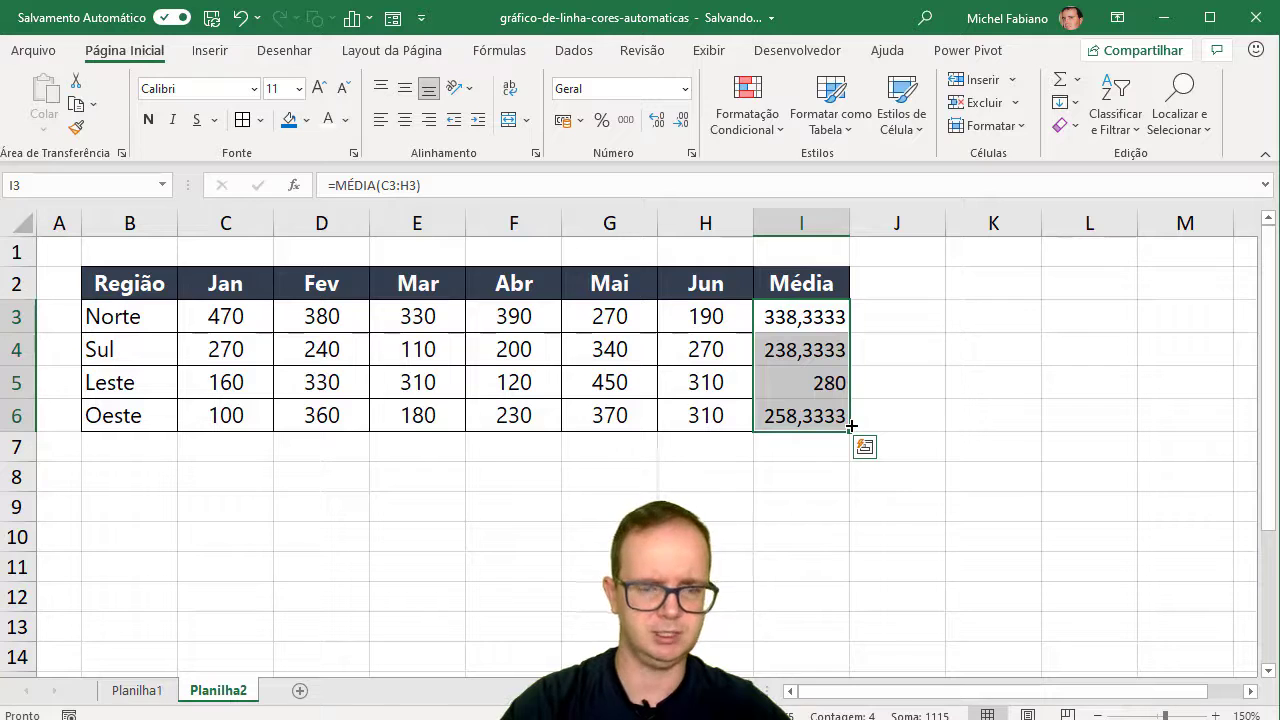
left_click(894, 289)
Step: Head J2 with AUX and enter =SE(I3>250;"OK";"NOK") in J3
type("AUX")
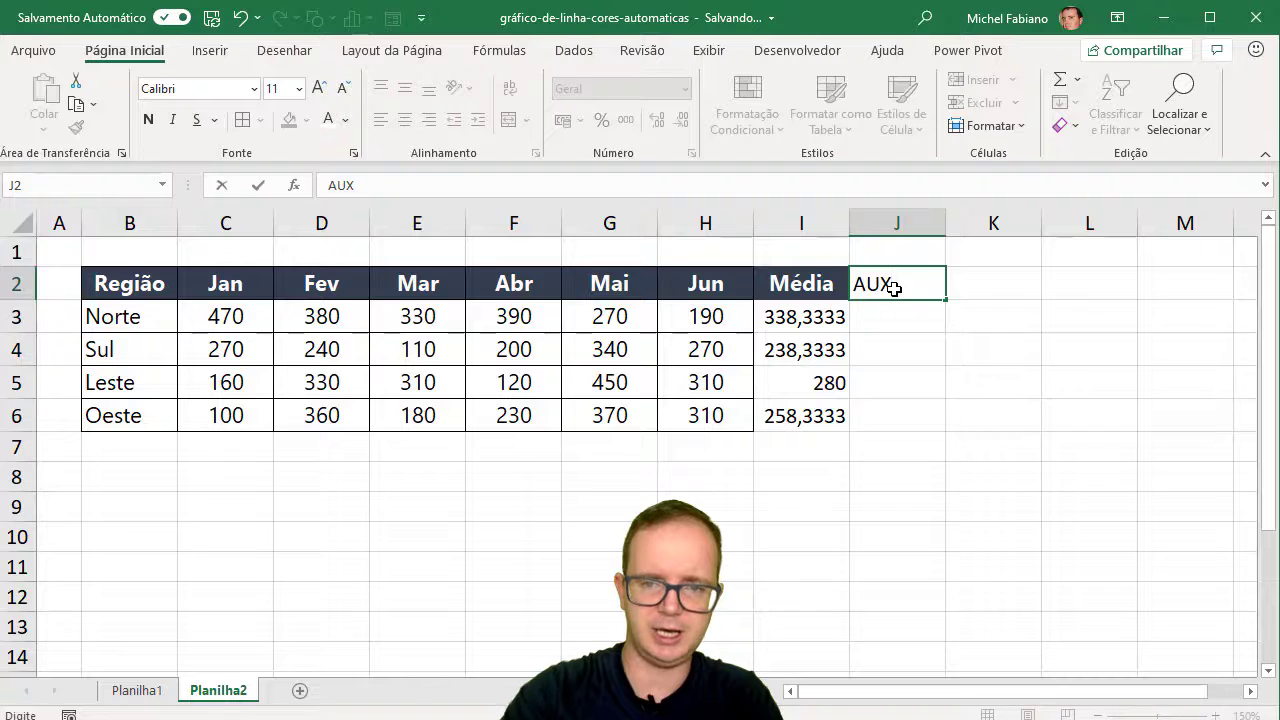
key("Return")
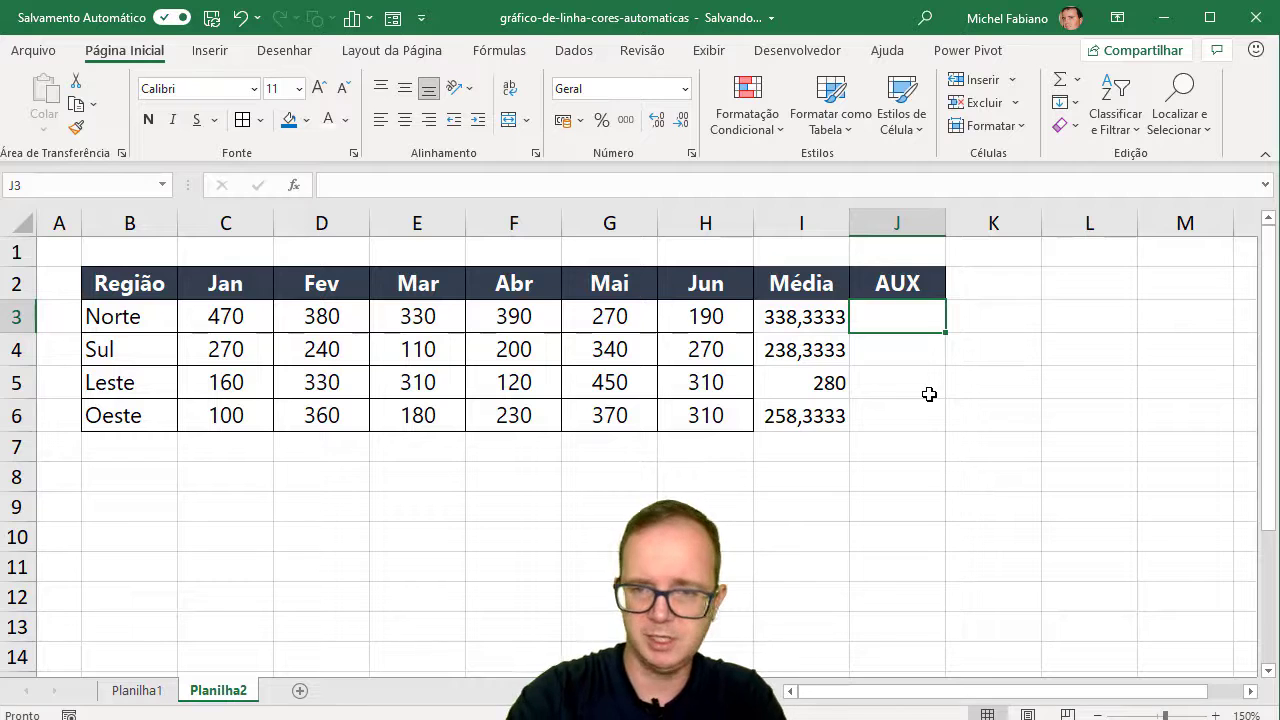
type("=se")
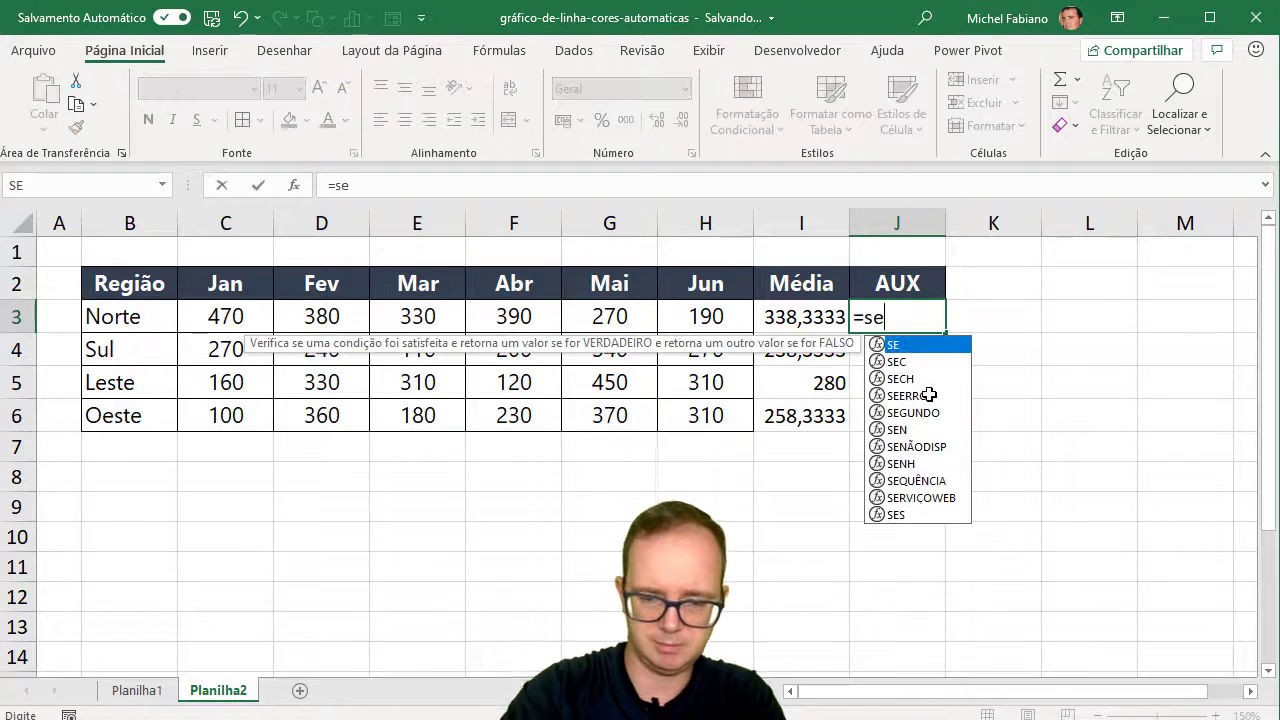
type("(")
left_click(814, 318)
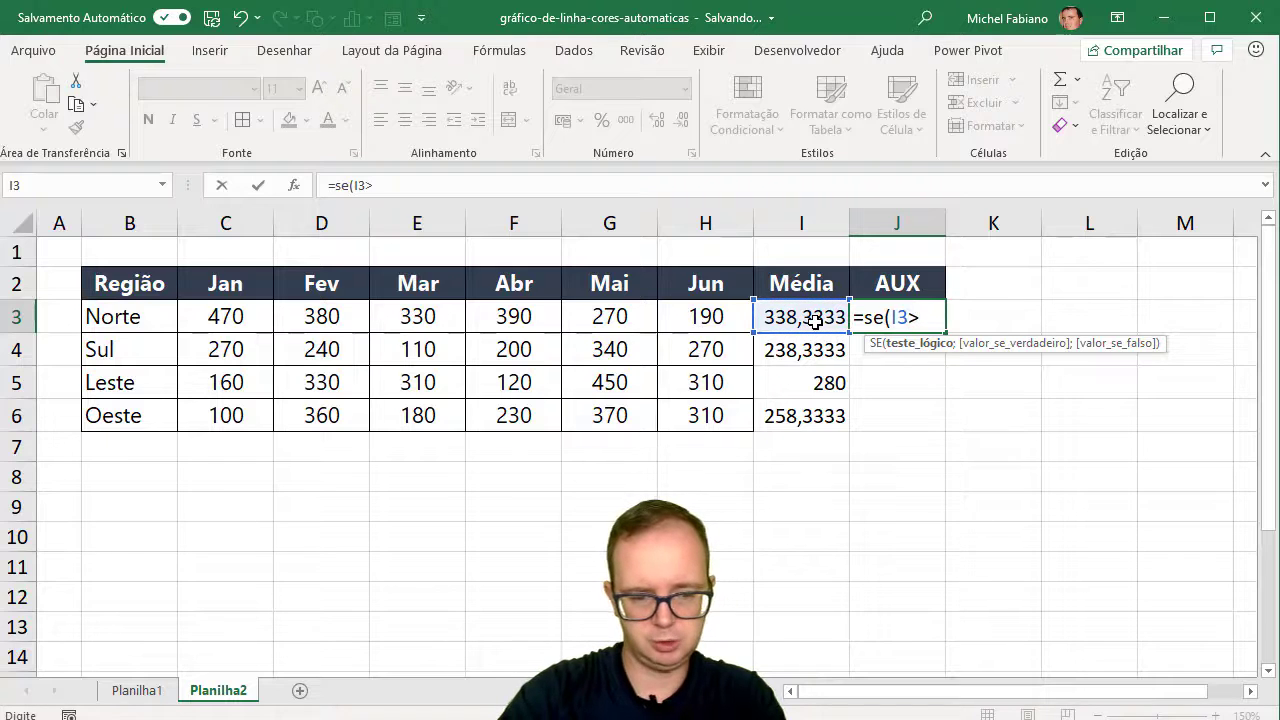
type("250;\"OK\"")
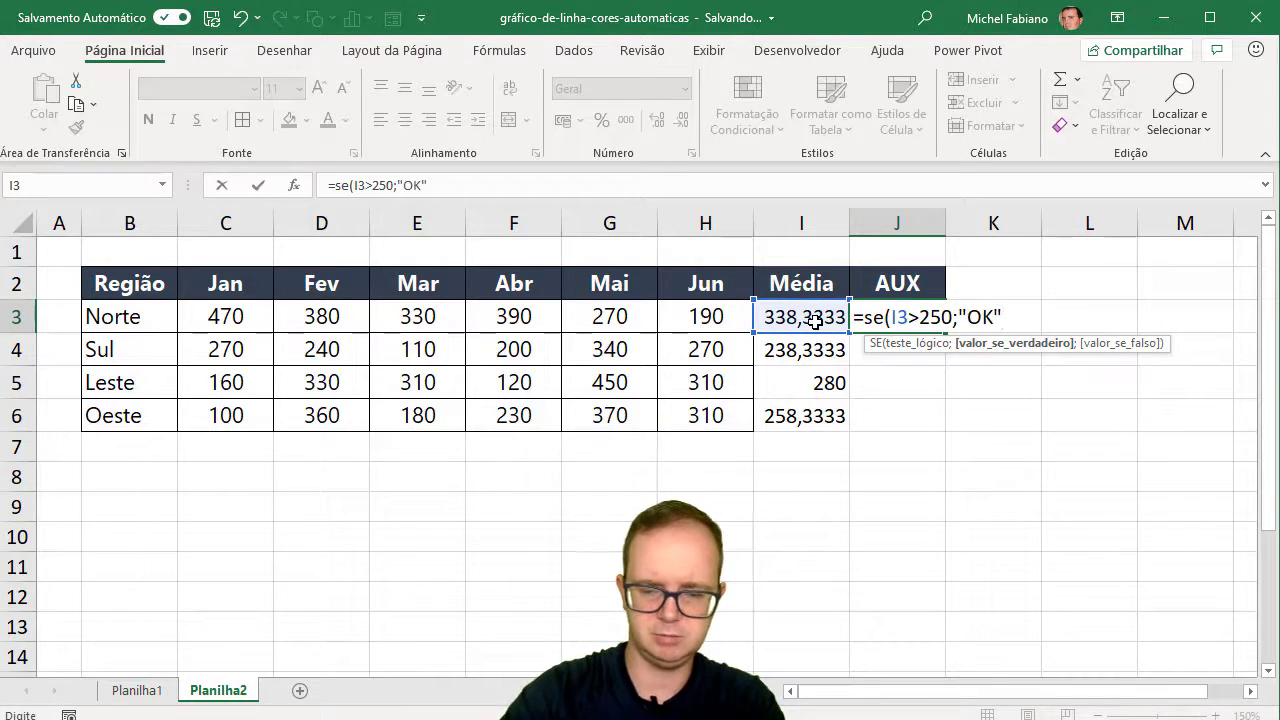
type(";\"NO")
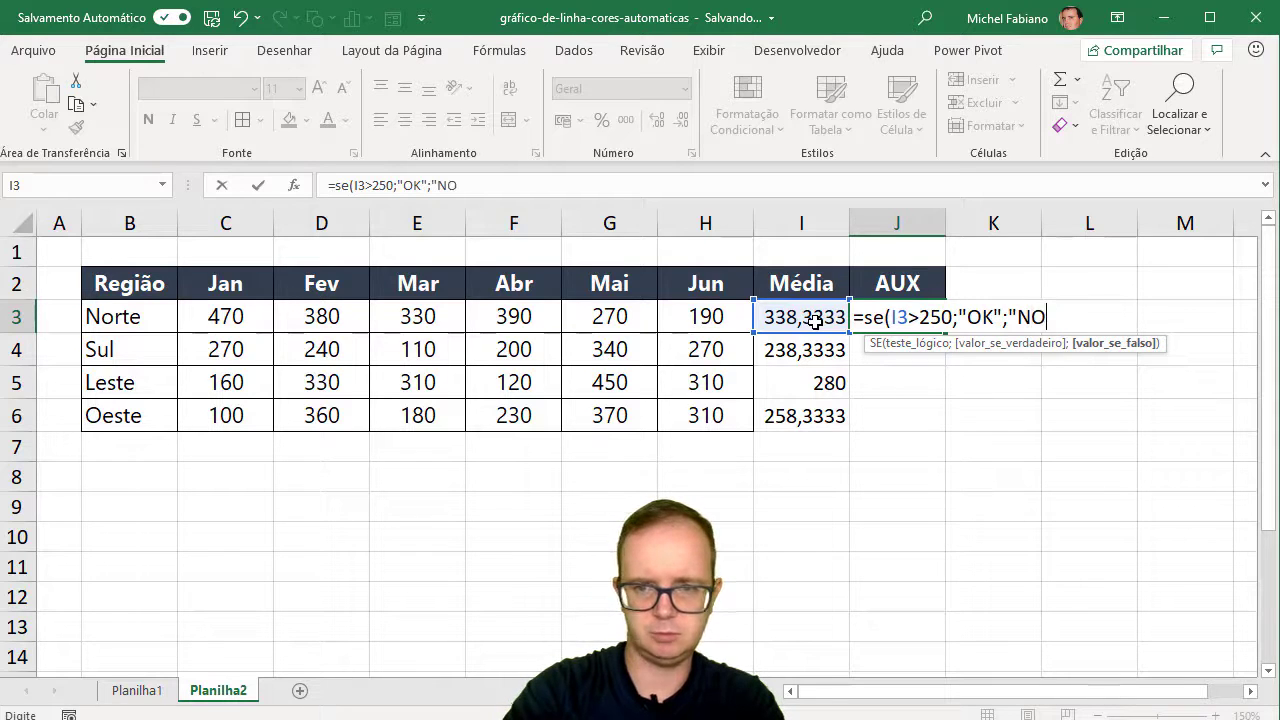
key("BackSpace")
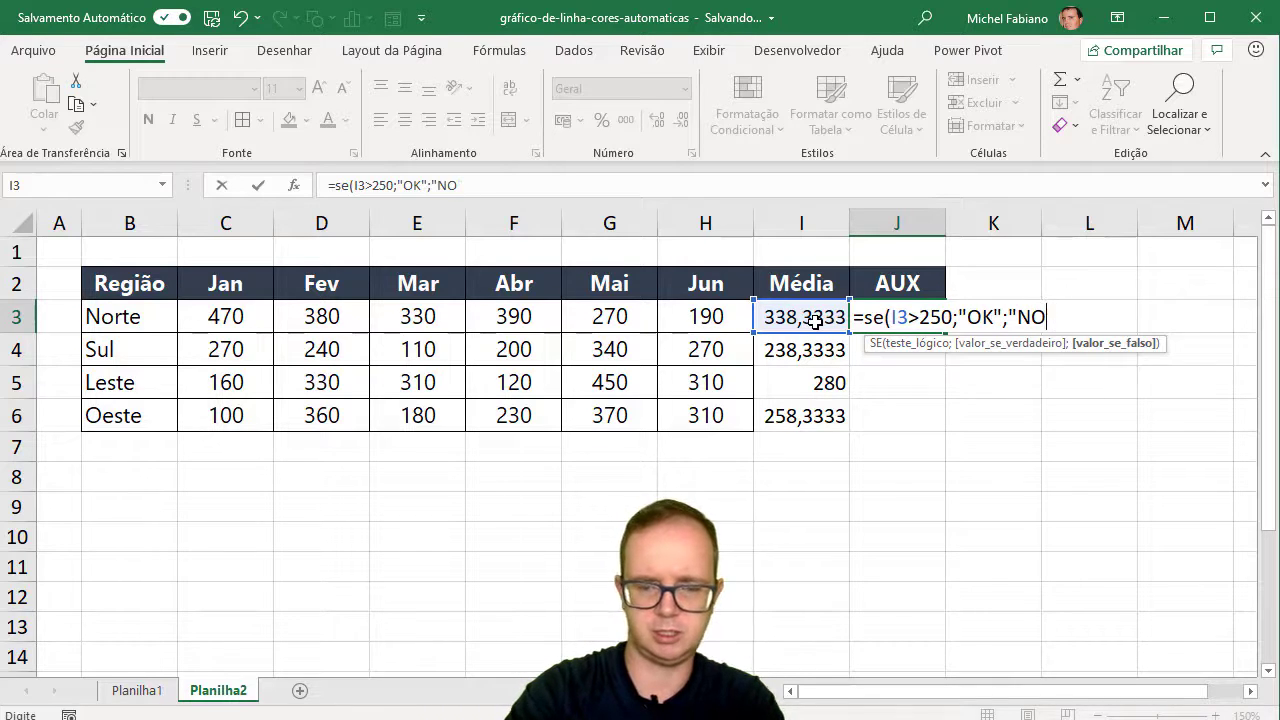
type(")")
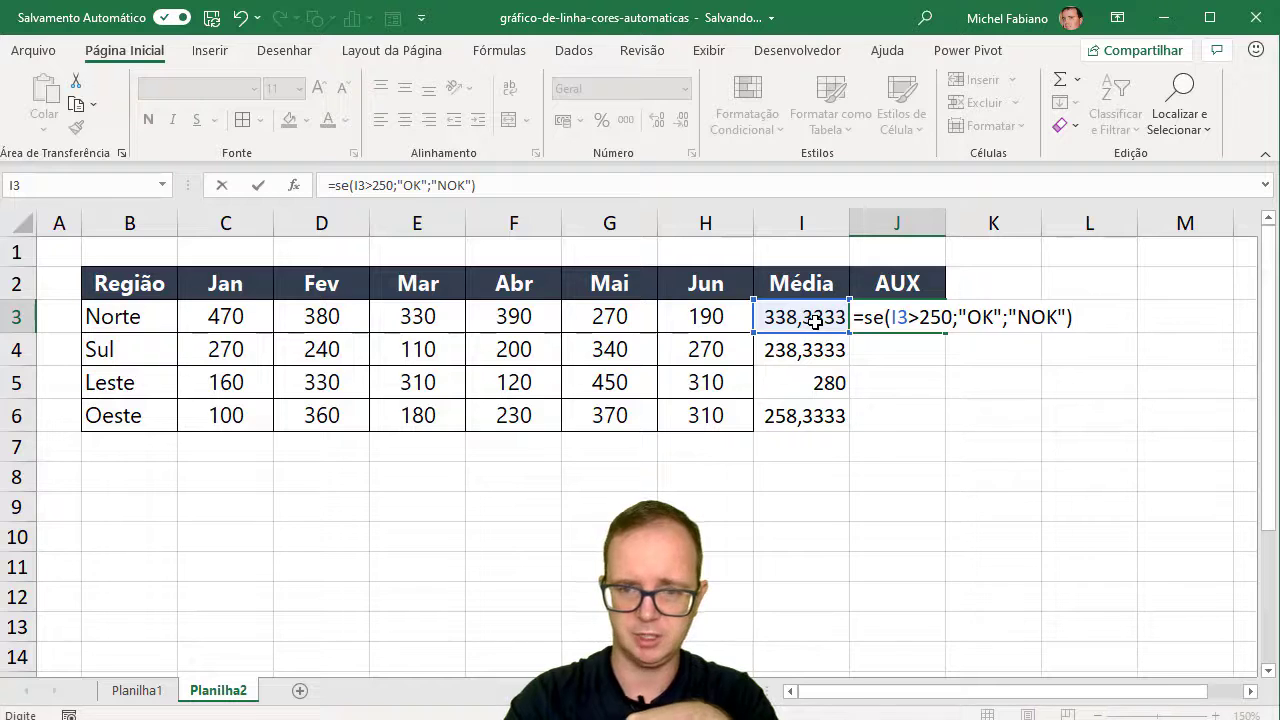
key("Return")
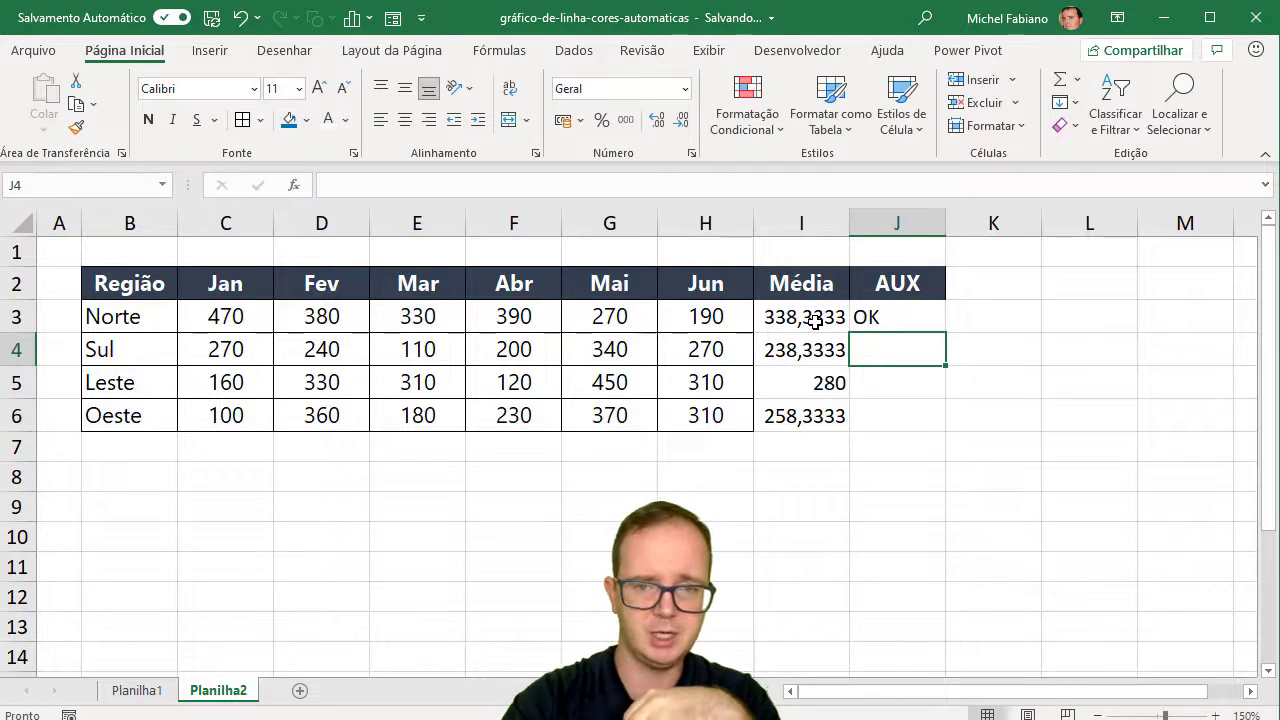
Step: Fill the OK/NOK formula down to J6 and select J3:J6
left_click(938, 324)
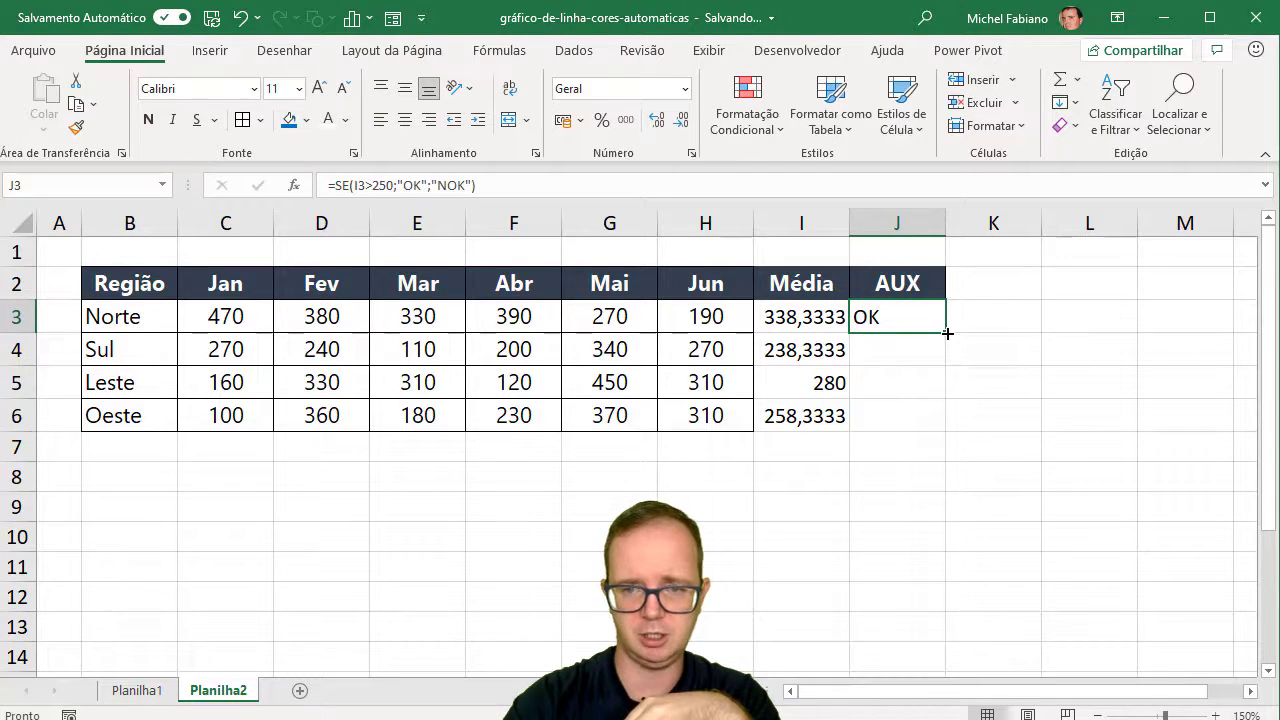
double_click(946, 332)
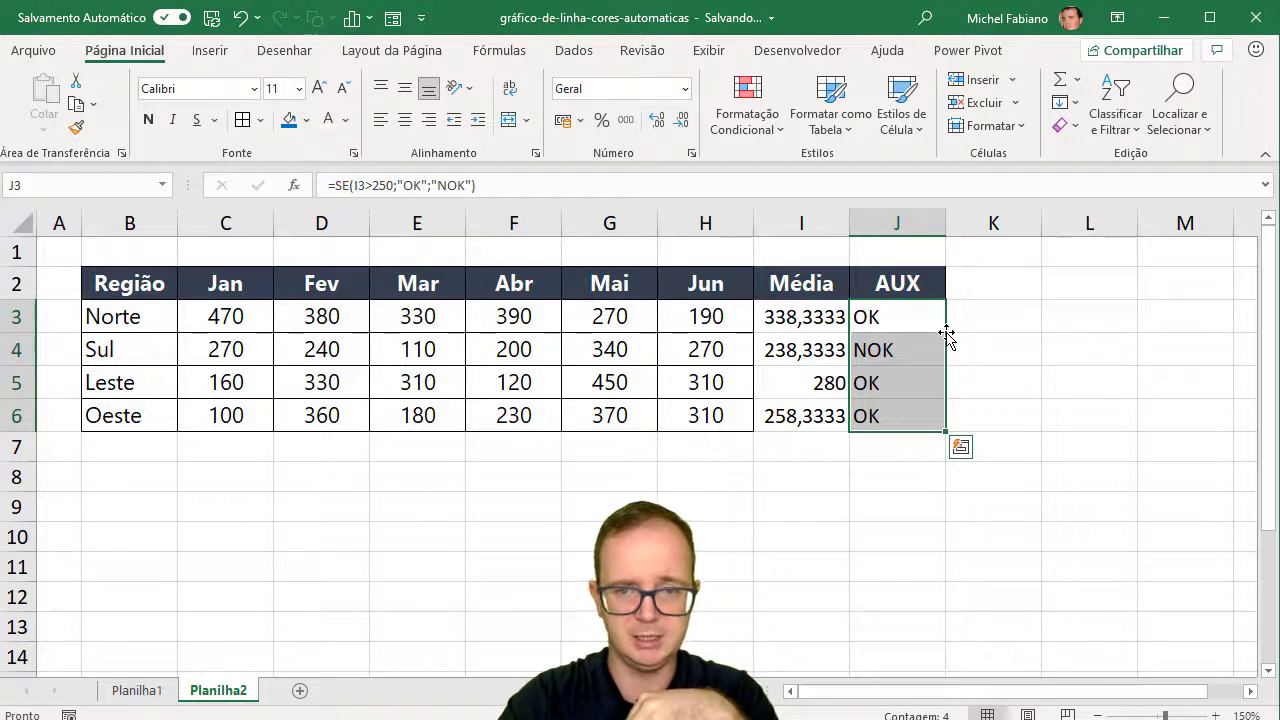
left_click_drag(914, 322, 911, 424)
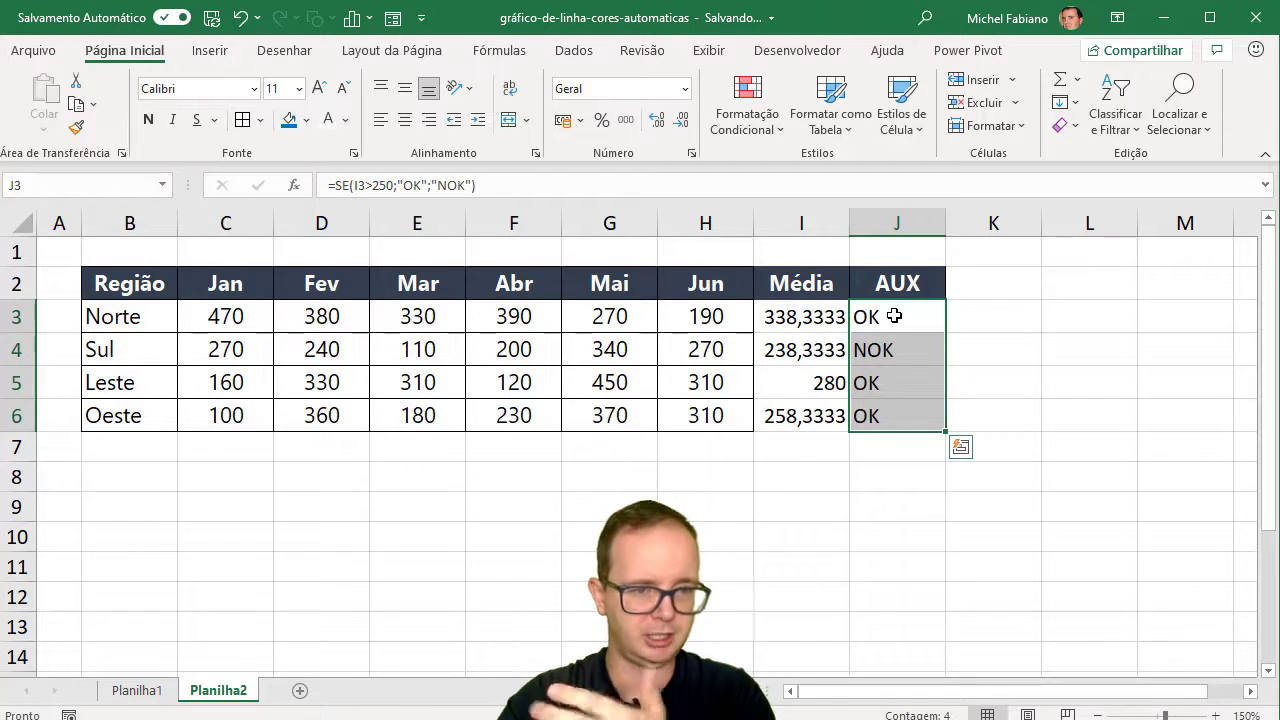
Step: Link B8:H8 to the table headers with =B2 filled across, and add AUX in I8
left_click(117, 481)
type("=")
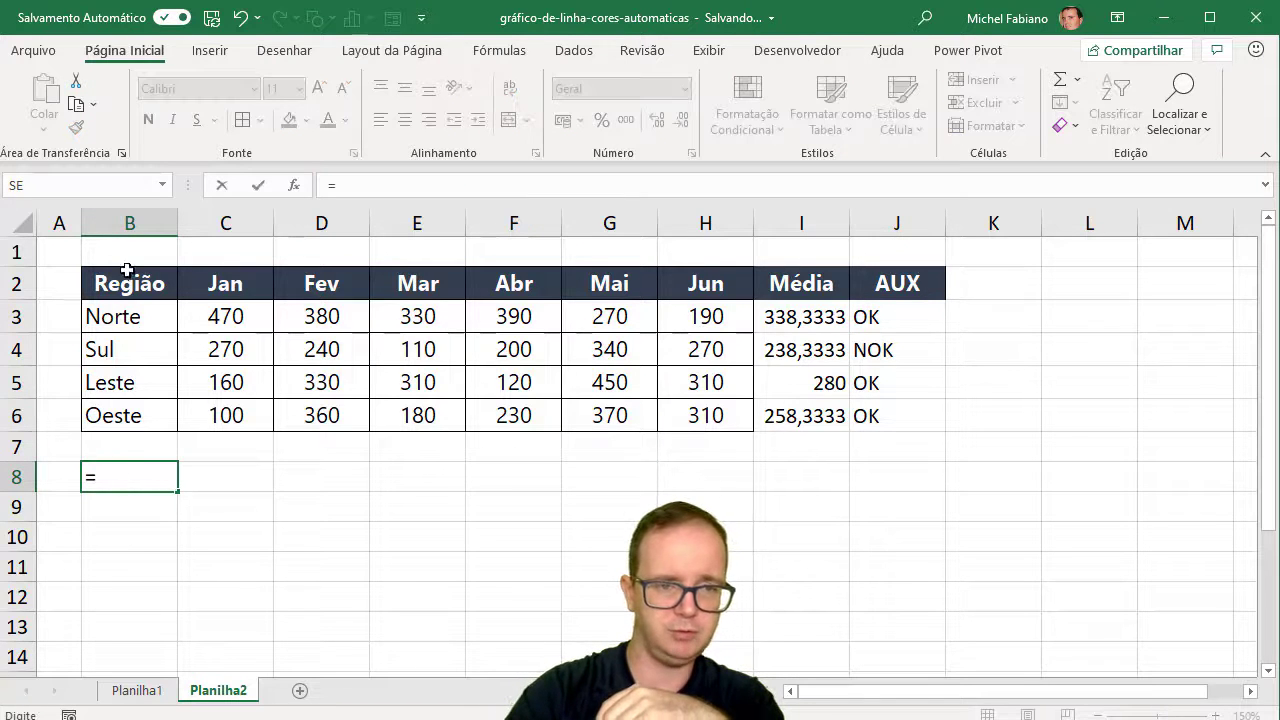
left_click(128, 276)
key("Return")
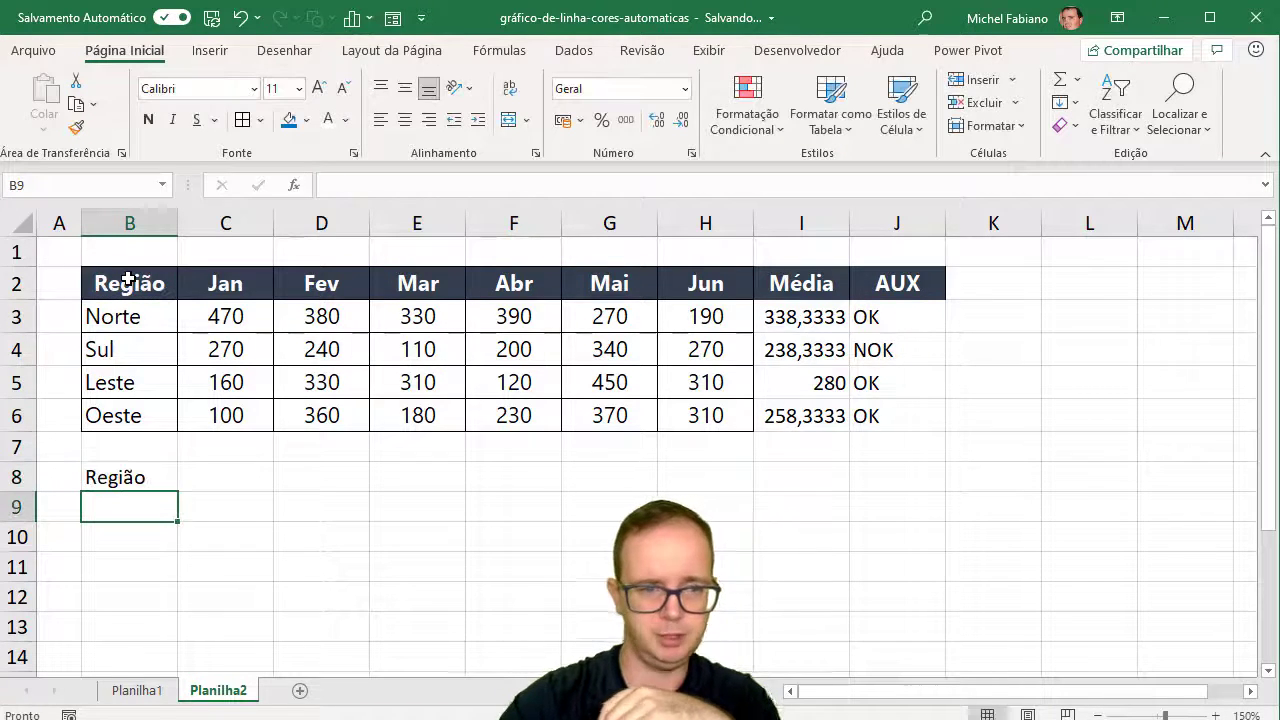
left_click(128, 478)
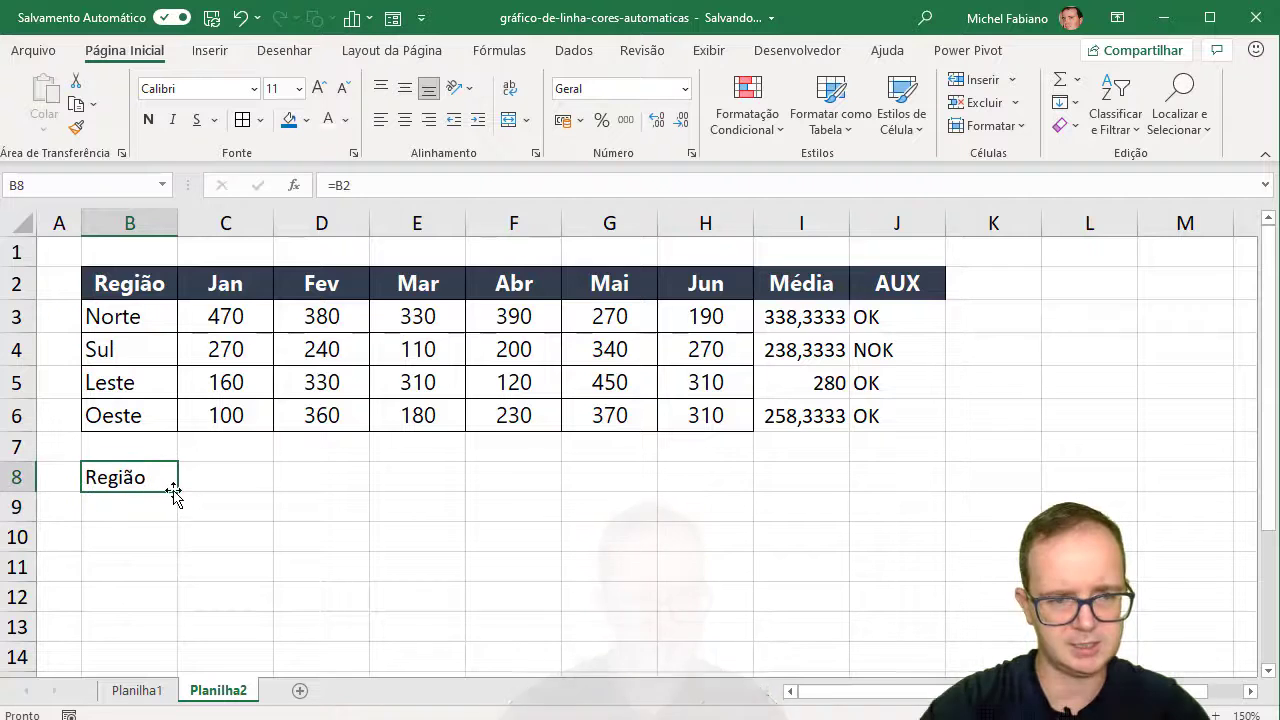
left_click_drag(174, 492, 745, 511)
left_click(798, 482)
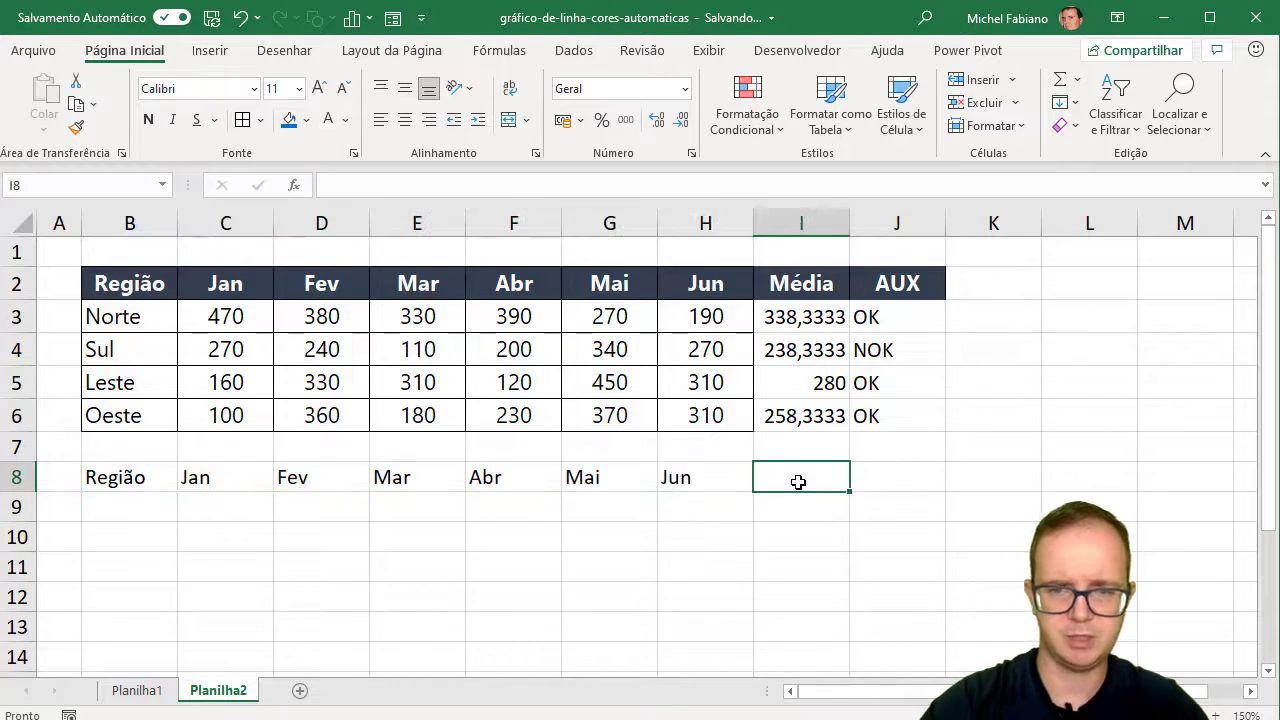
type("au")
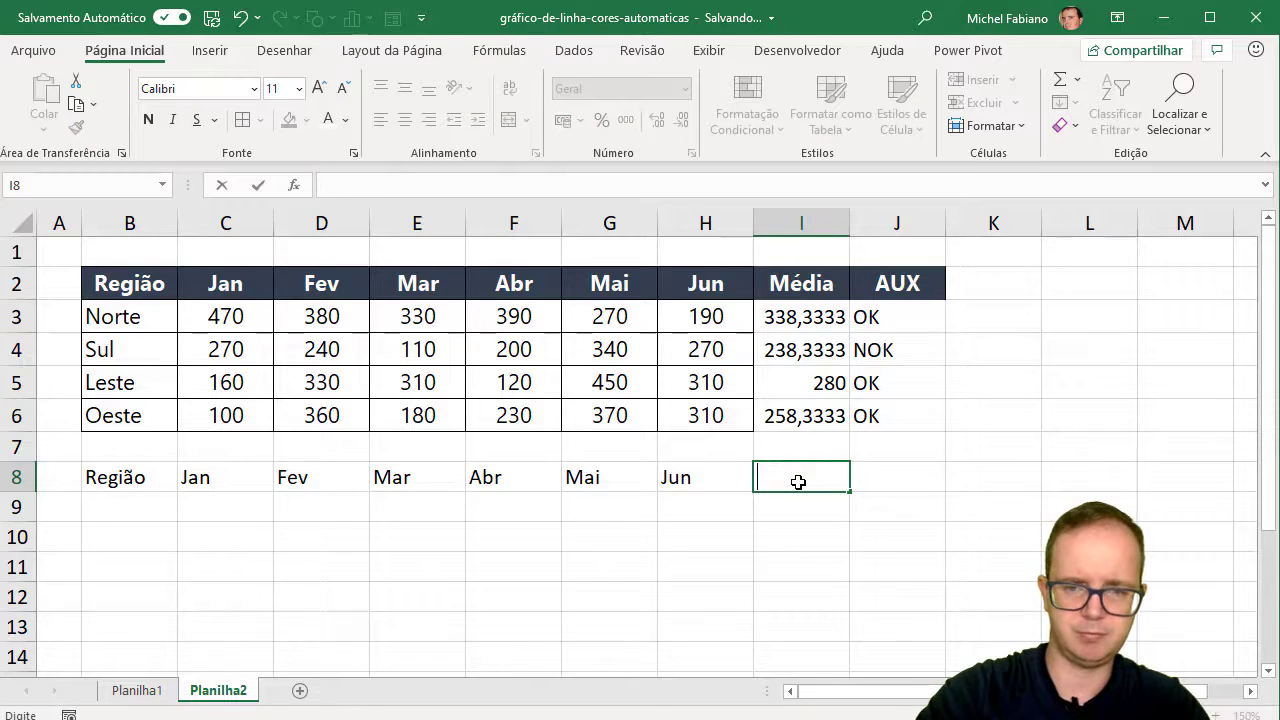
type("AUX")
key("Return")
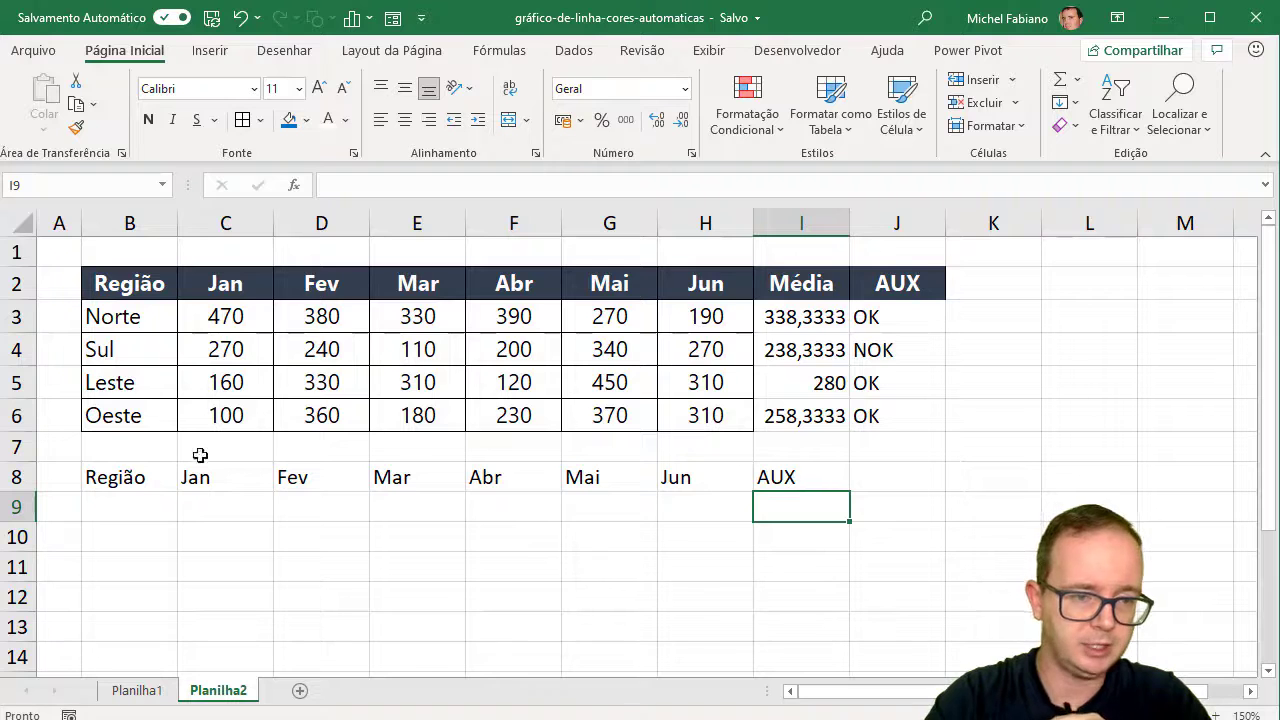
Step: Enter NORTE as the chosen region in B9
left_click(128, 507)
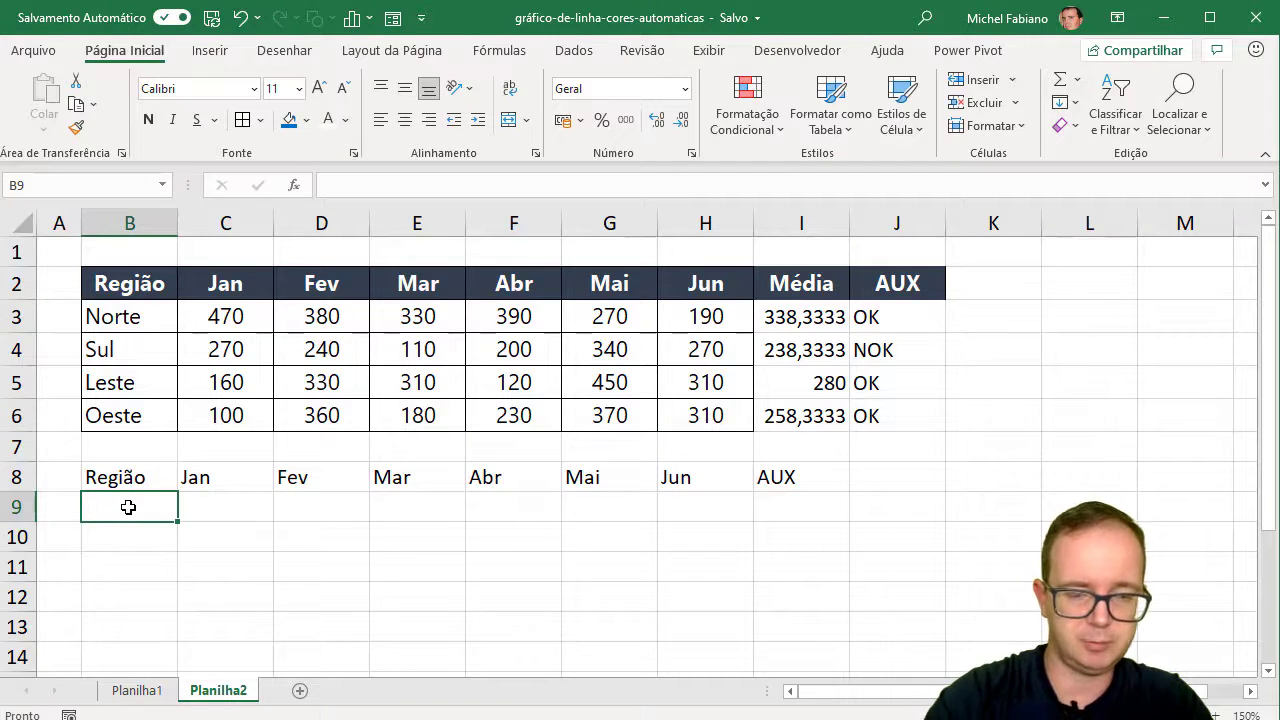
type("NORTE")
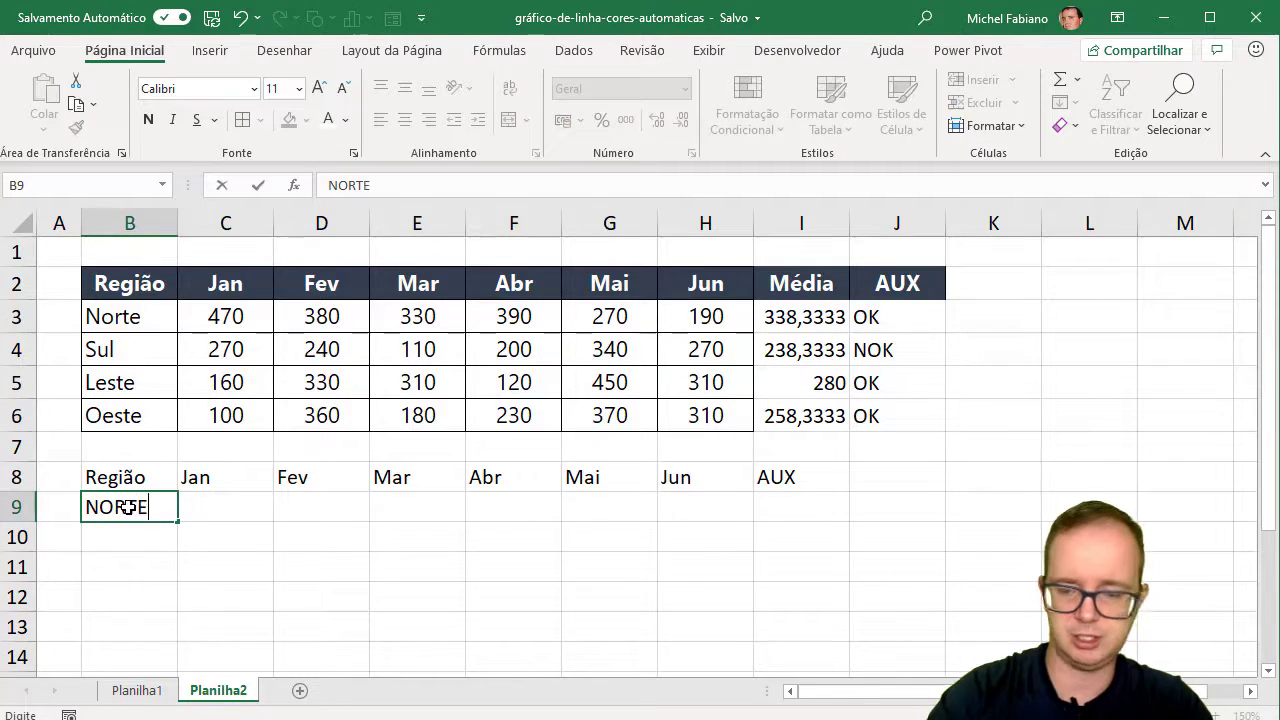
key("Tab")
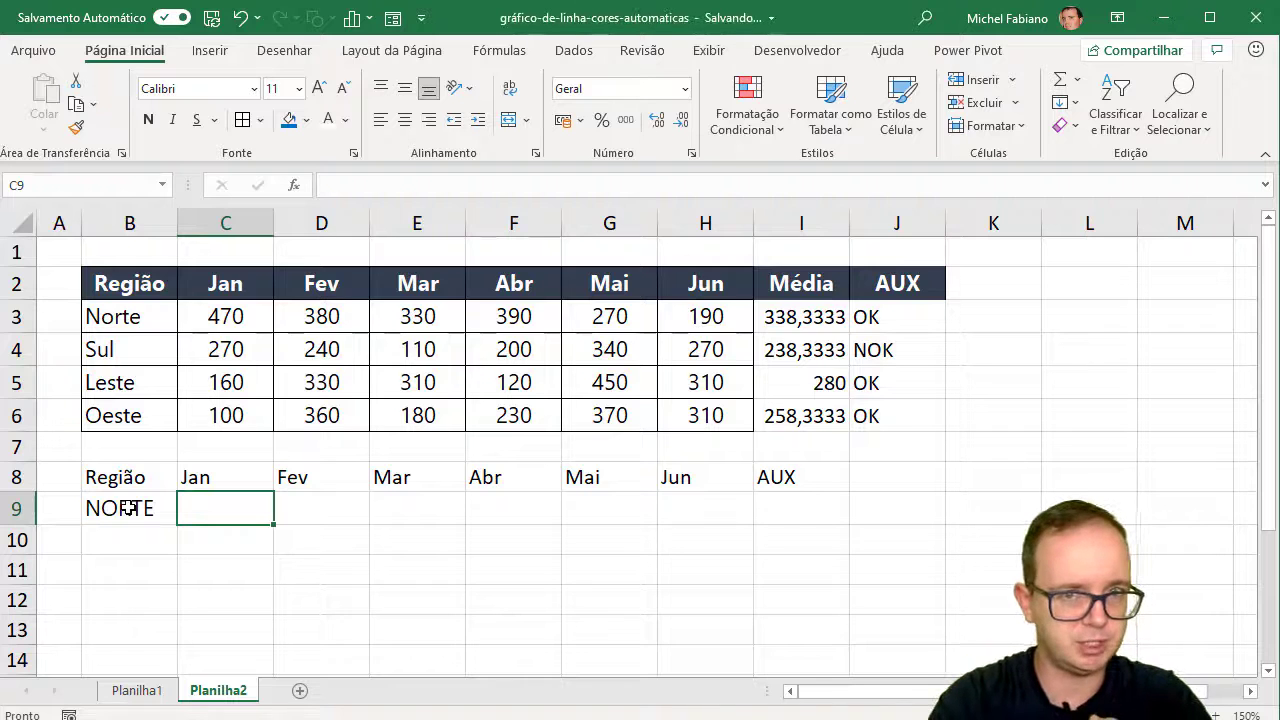
Step: Enter =PROCV($B$9;$B$2:$H$6;COL(B1);0) in C9 and fill it across to H9
type("=PROC")
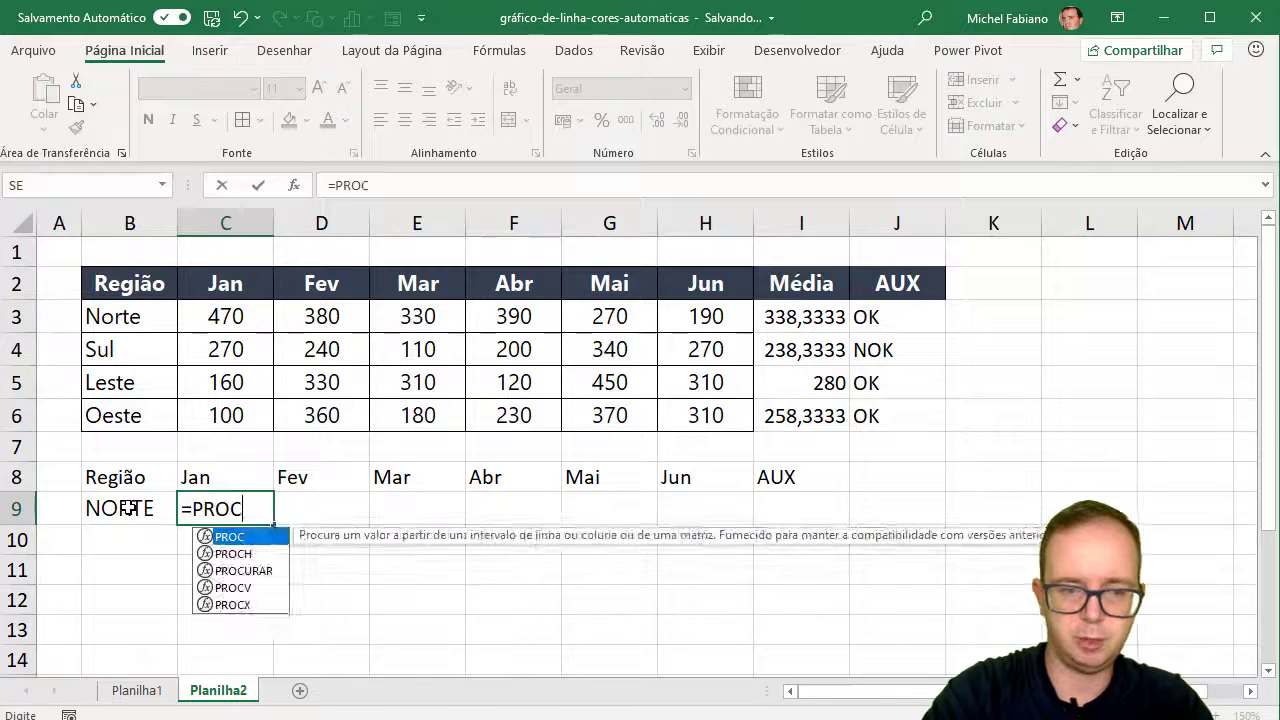
type("V(")
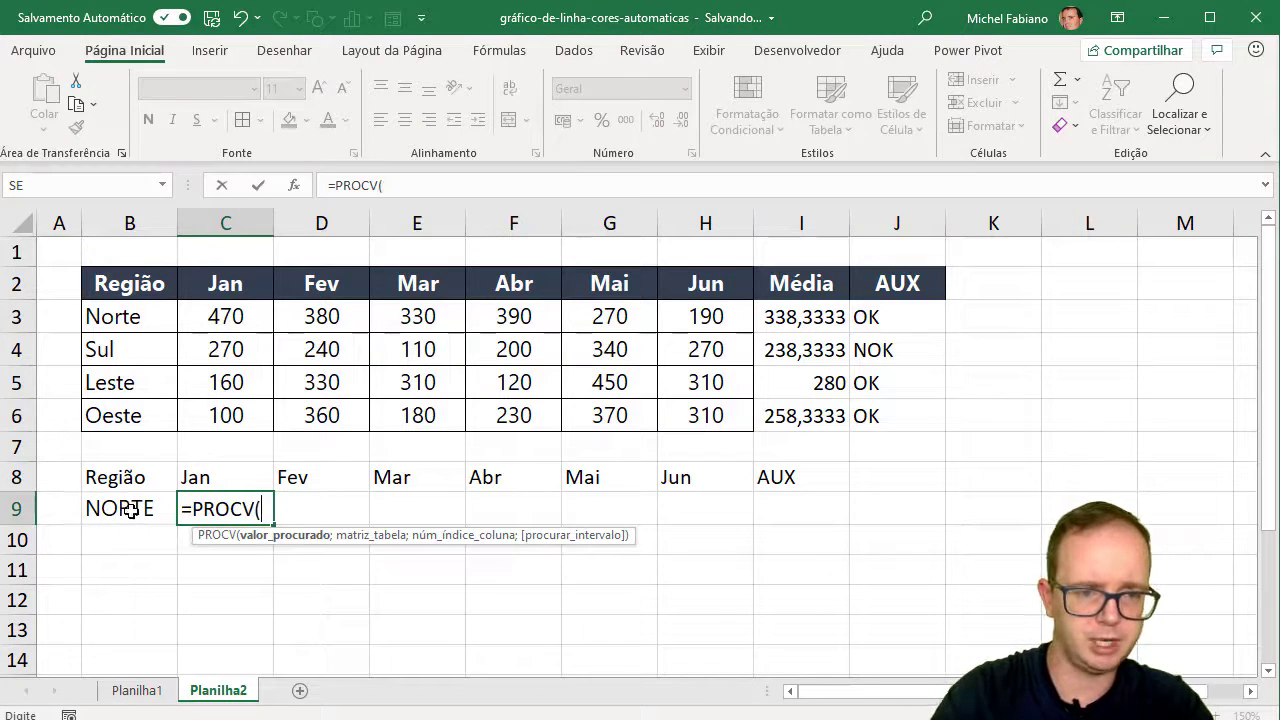
left_click(131, 510)
key("F4")
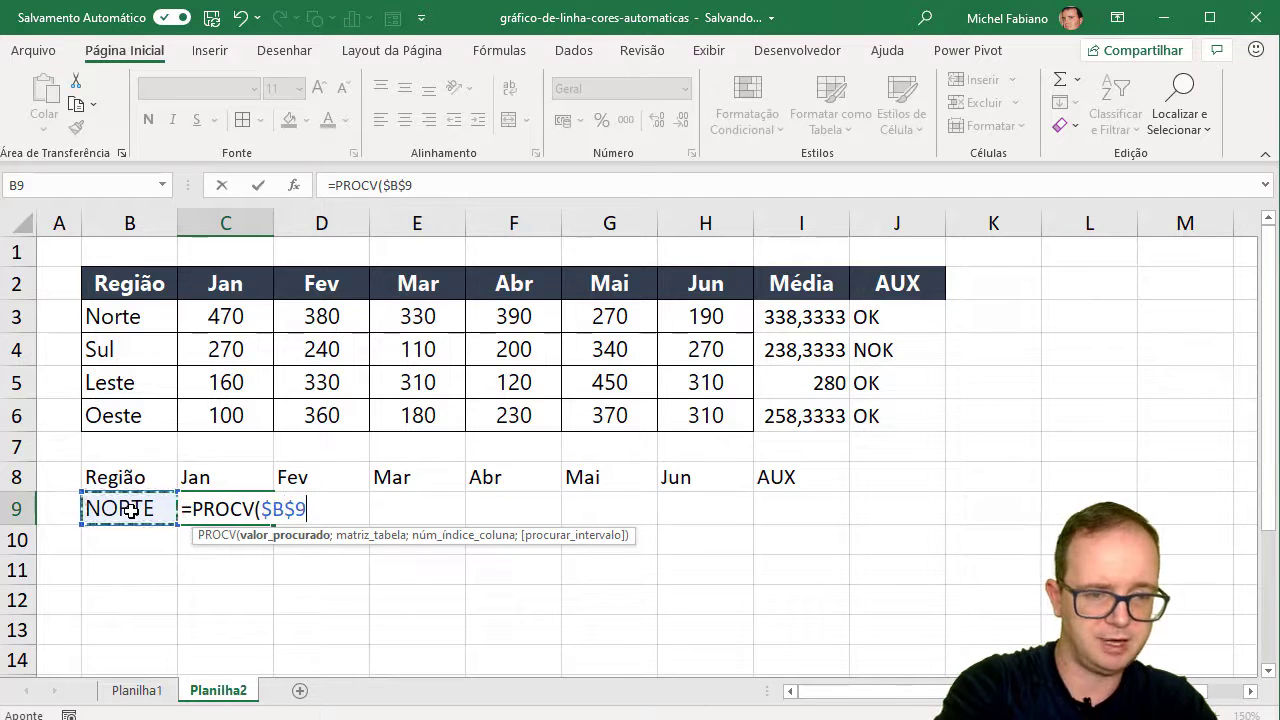
type(";")
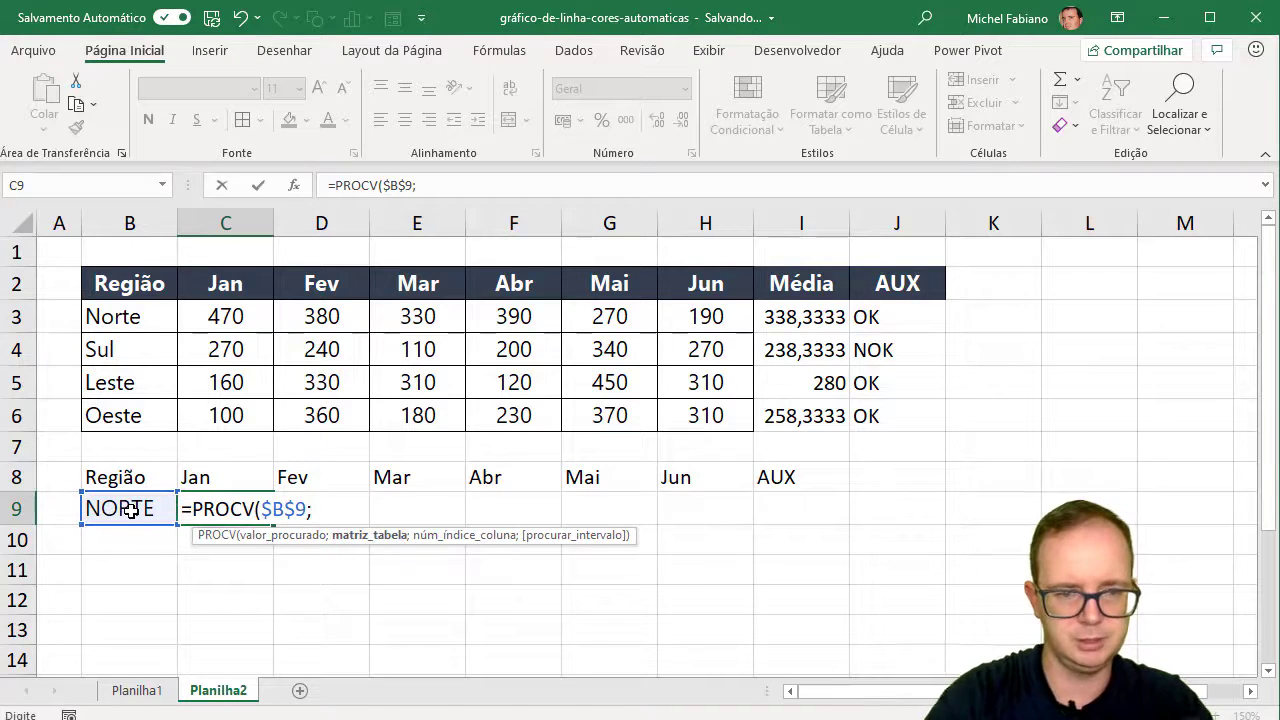
left_click_drag(133, 287, 708, 408)
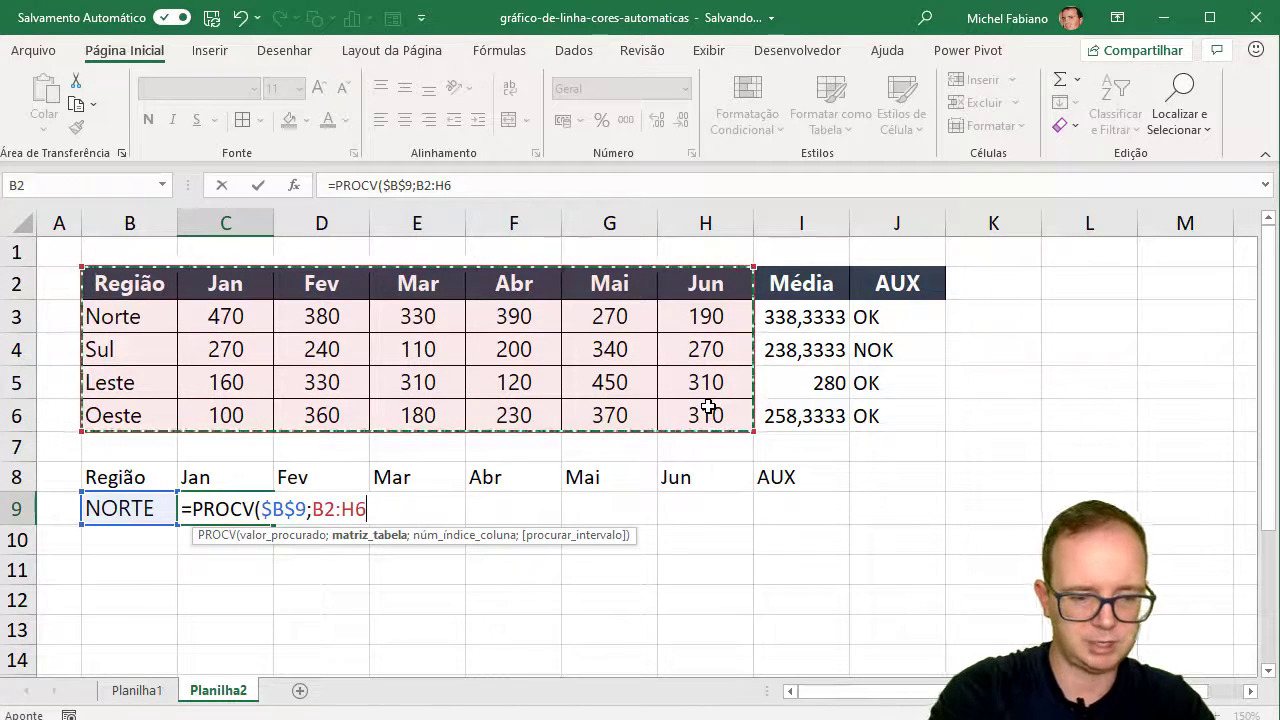
key("F4")
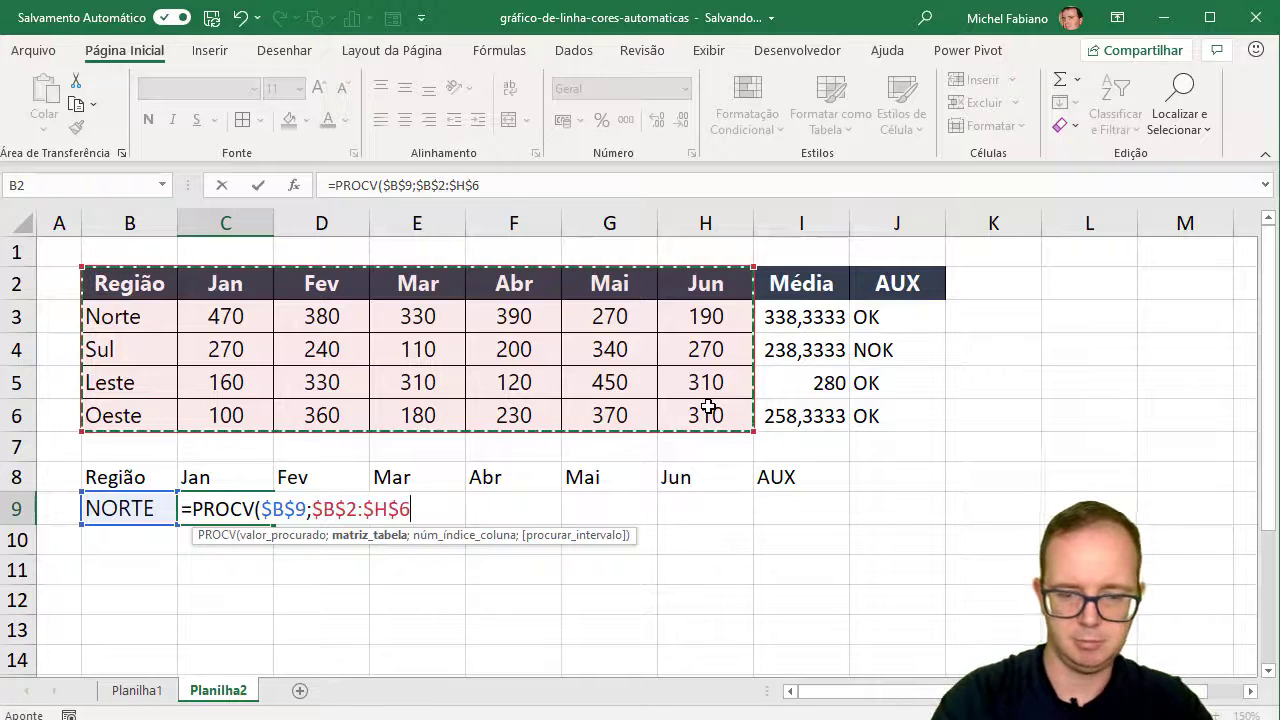
type(";")
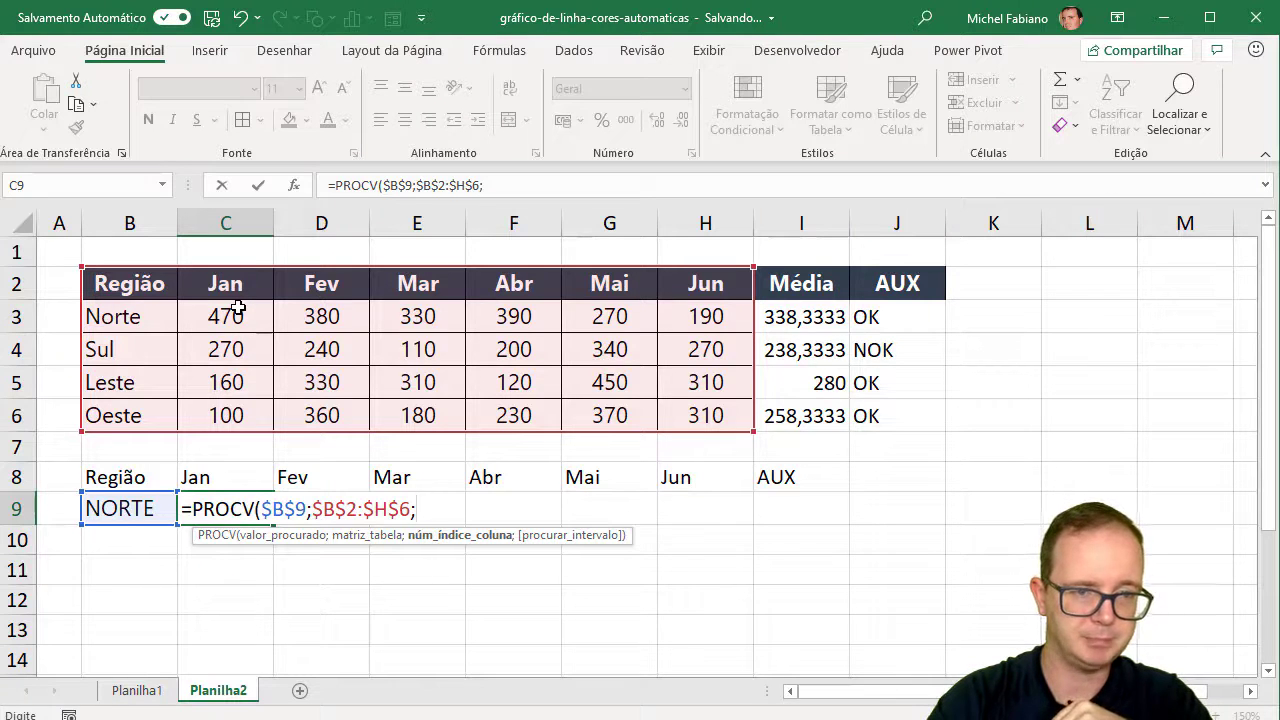
type("C")
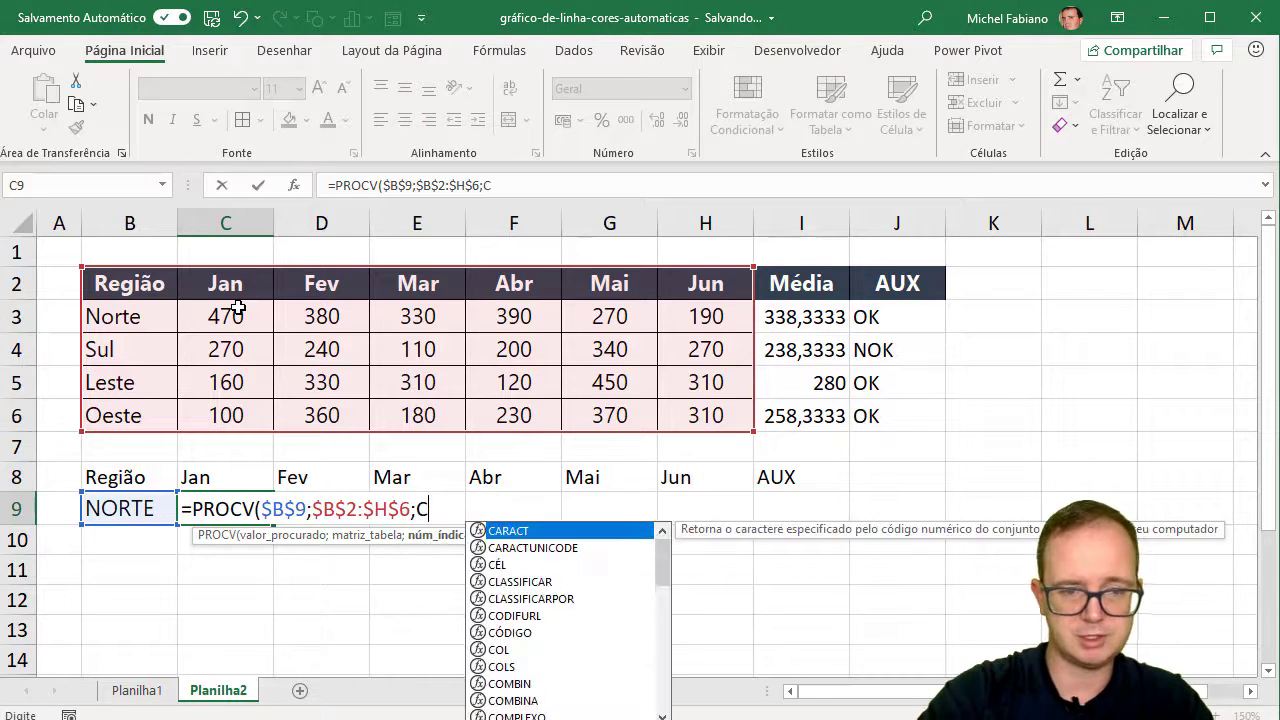
type("OL(")
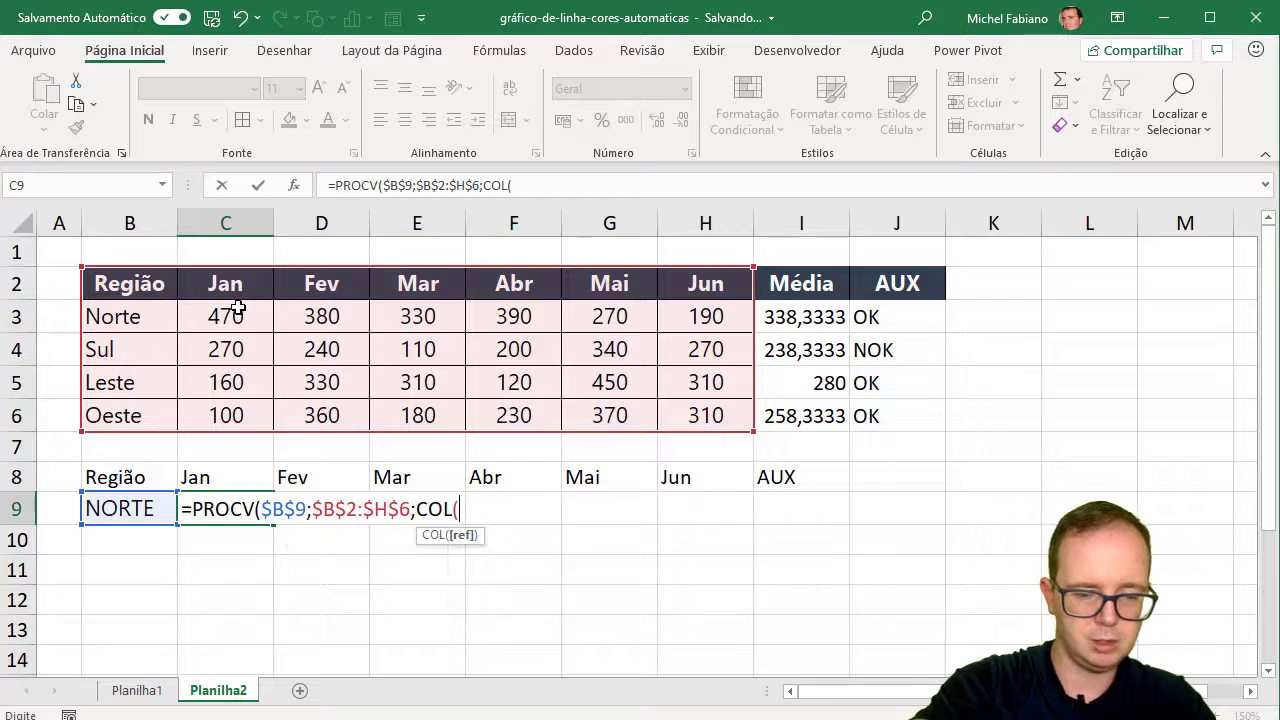
type("B1)")
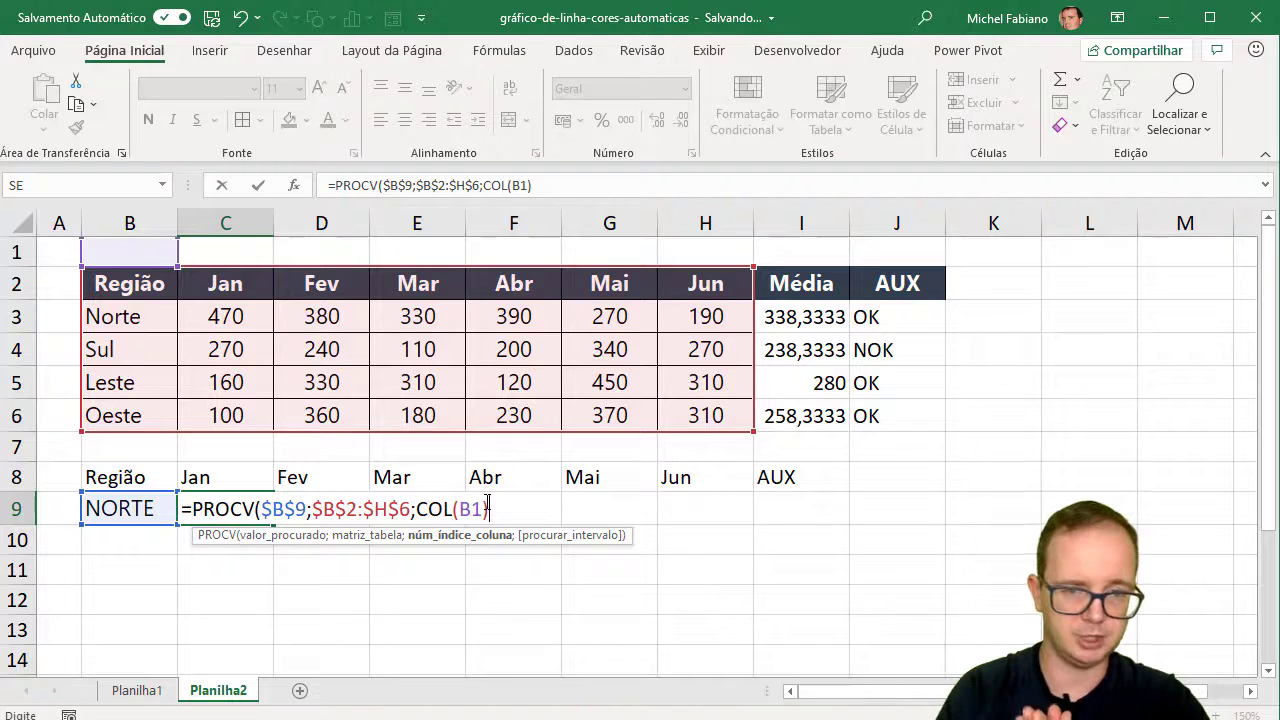
type(";0")
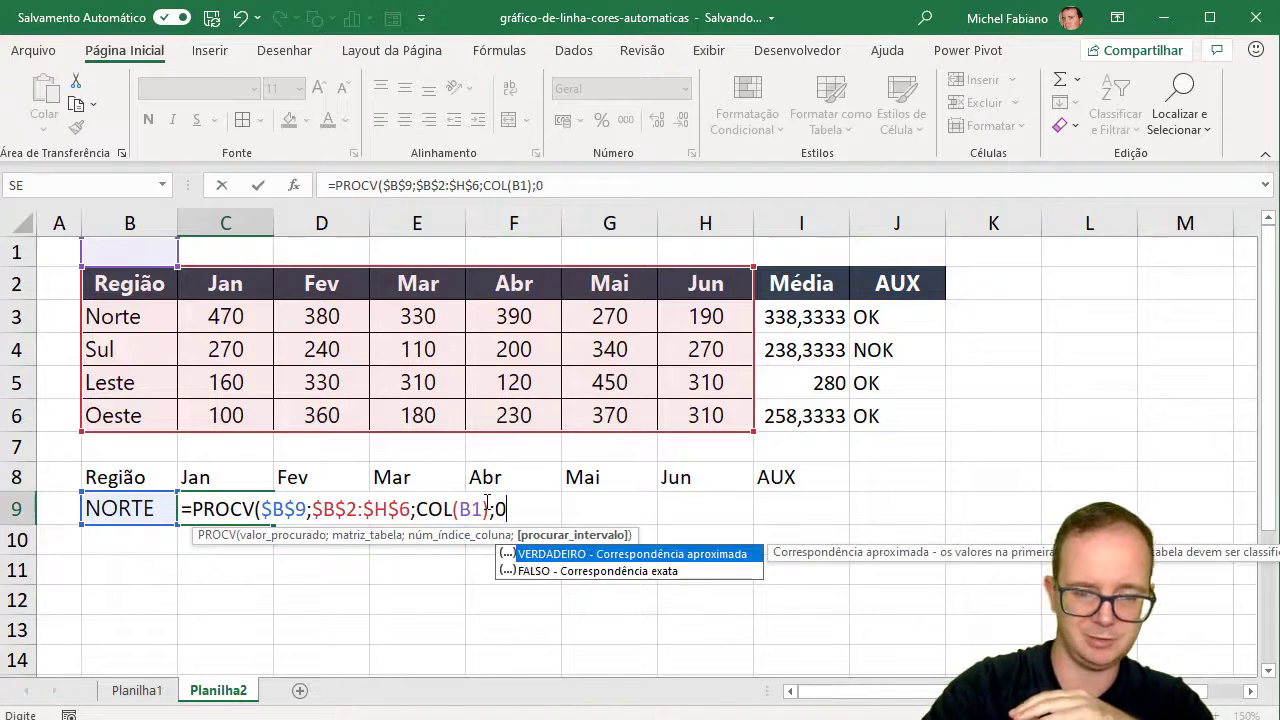
key("Return")
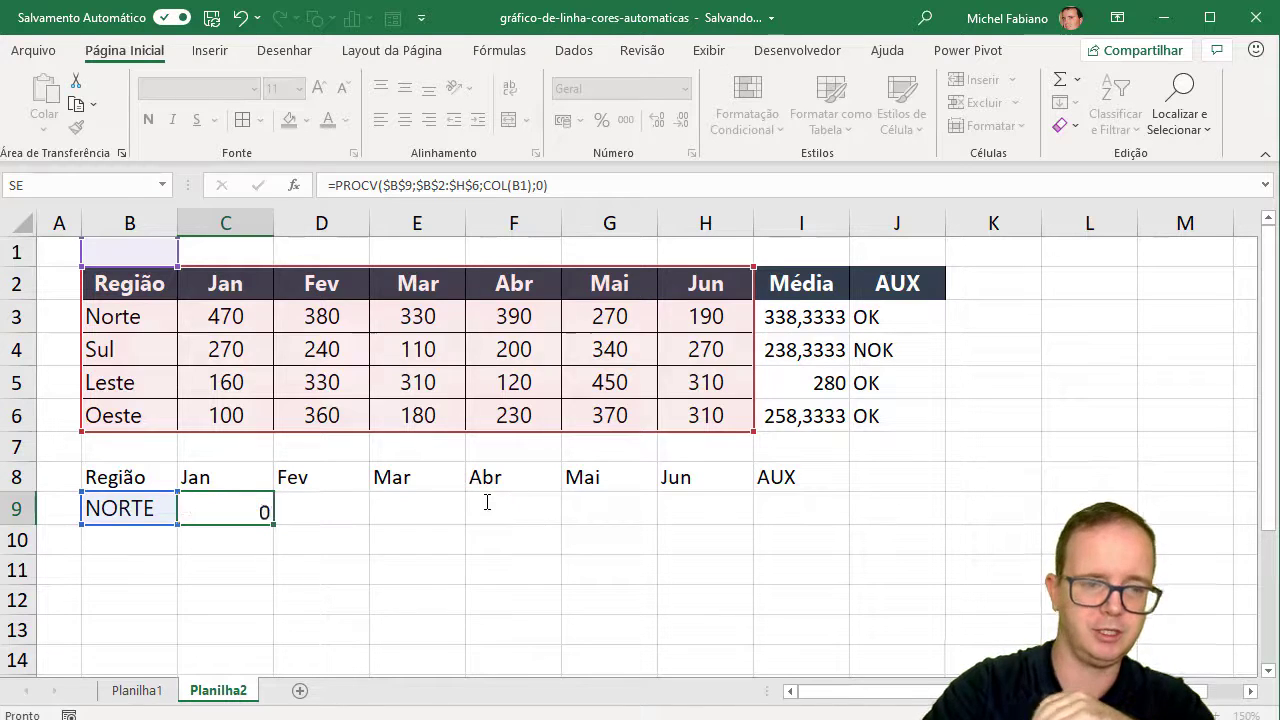
left_click(252, 505)
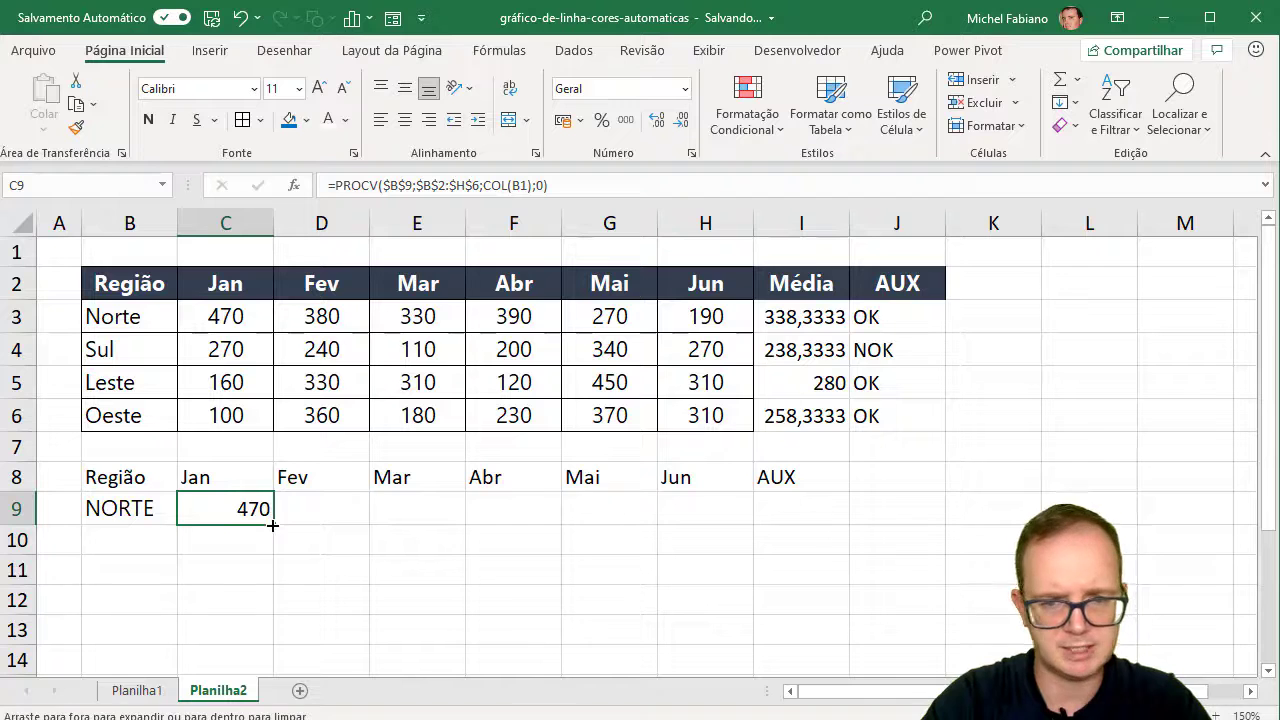
left_click_drag(271, 521, 720, 518)
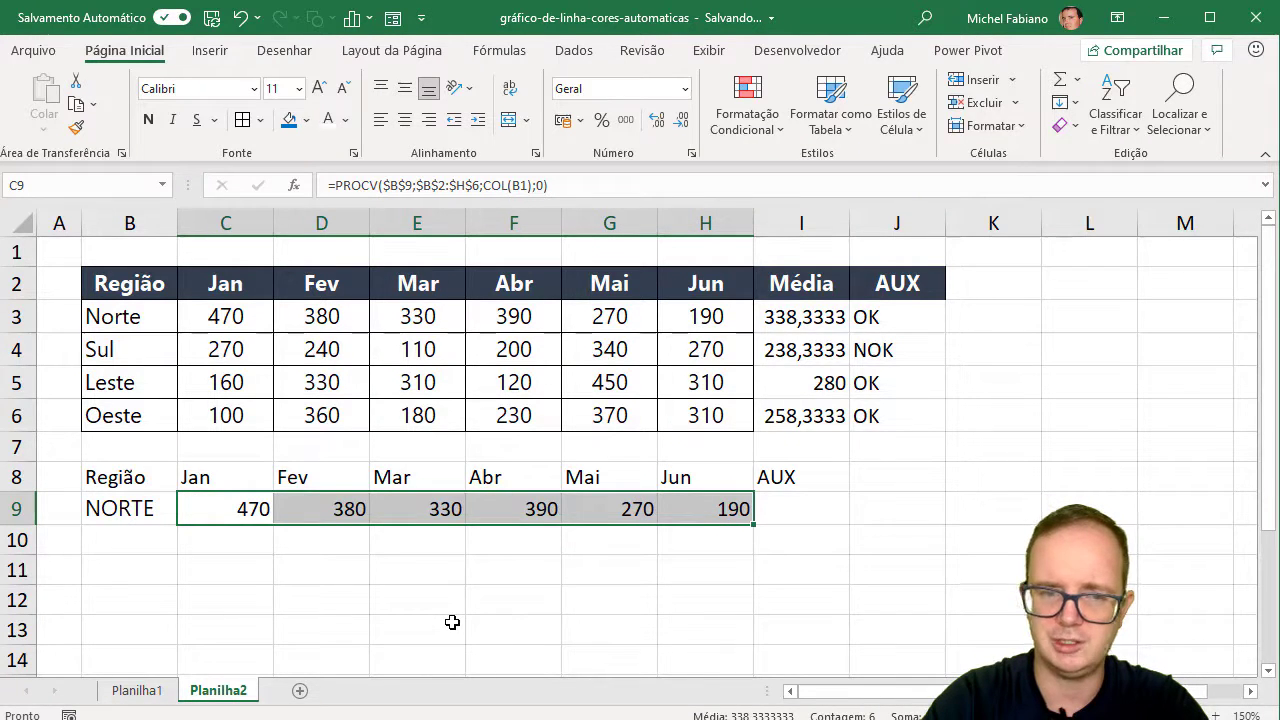
Step: Change B9 to SUL, then to LESTE, so row 9 shows that region's months
left_click(134, 511)
type("SU")
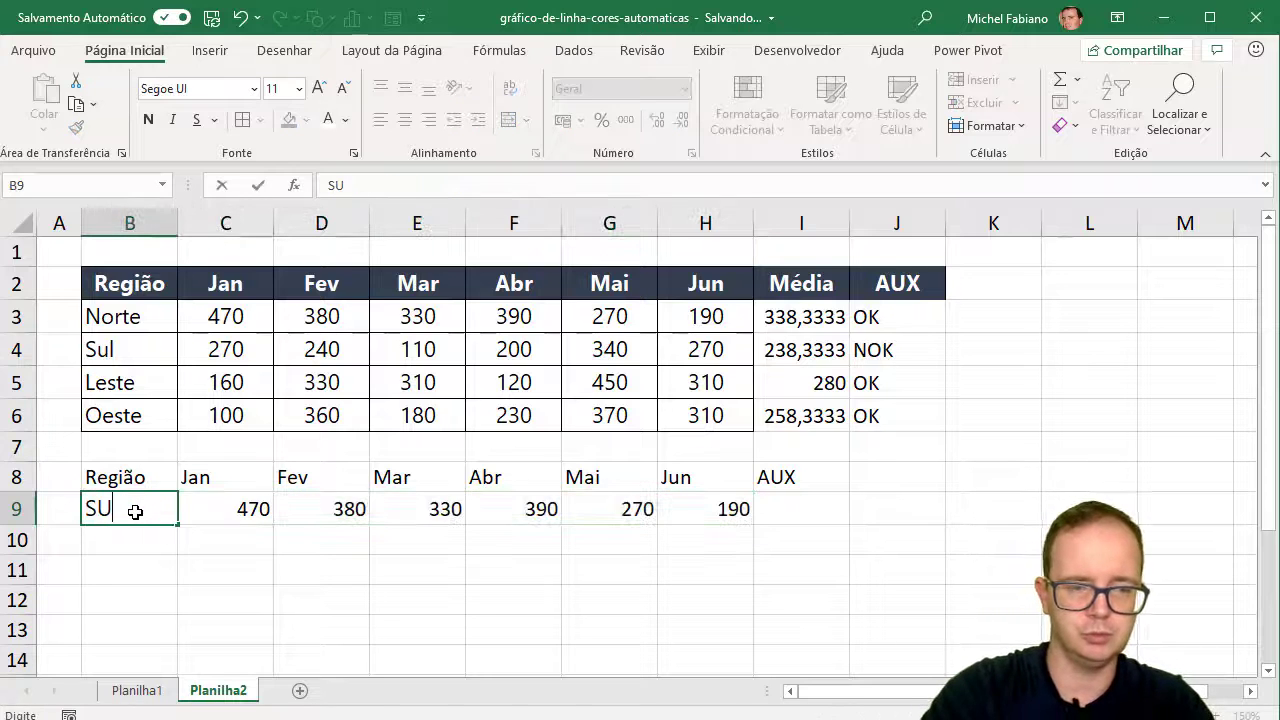
type("L")
key("Return")
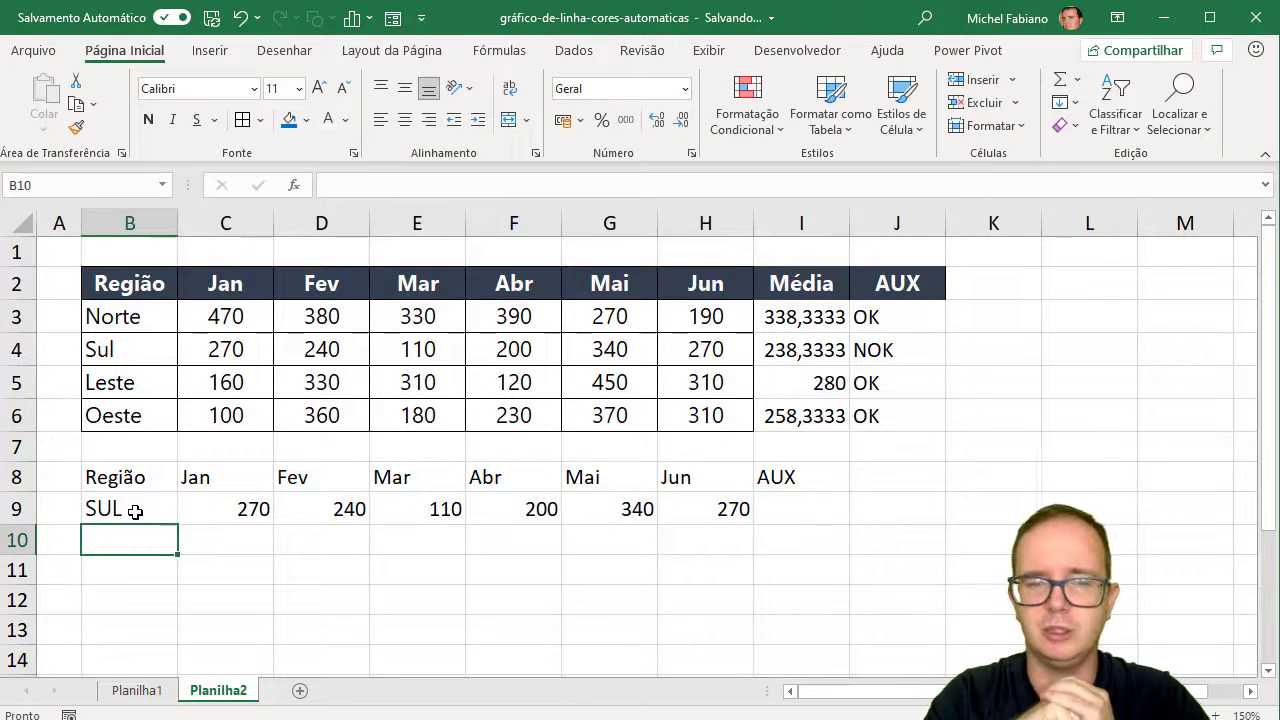
left_click(135, 511)
type("LESTE")
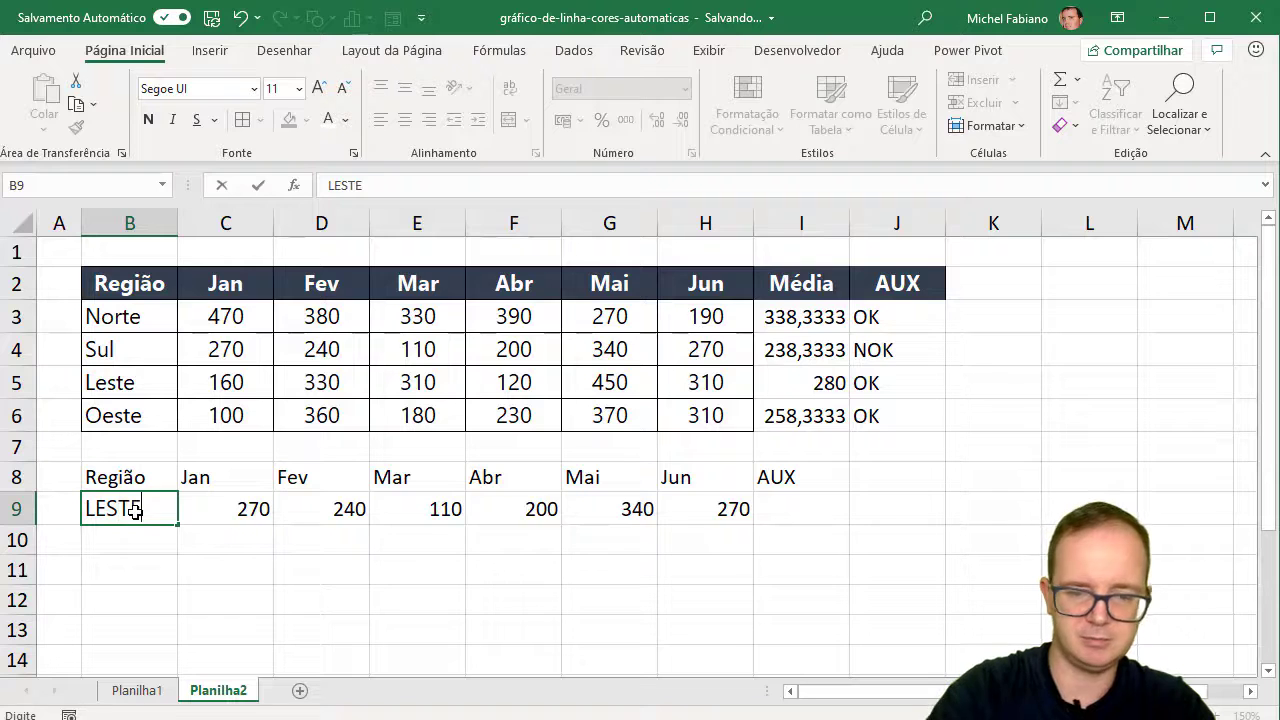
key("Return")
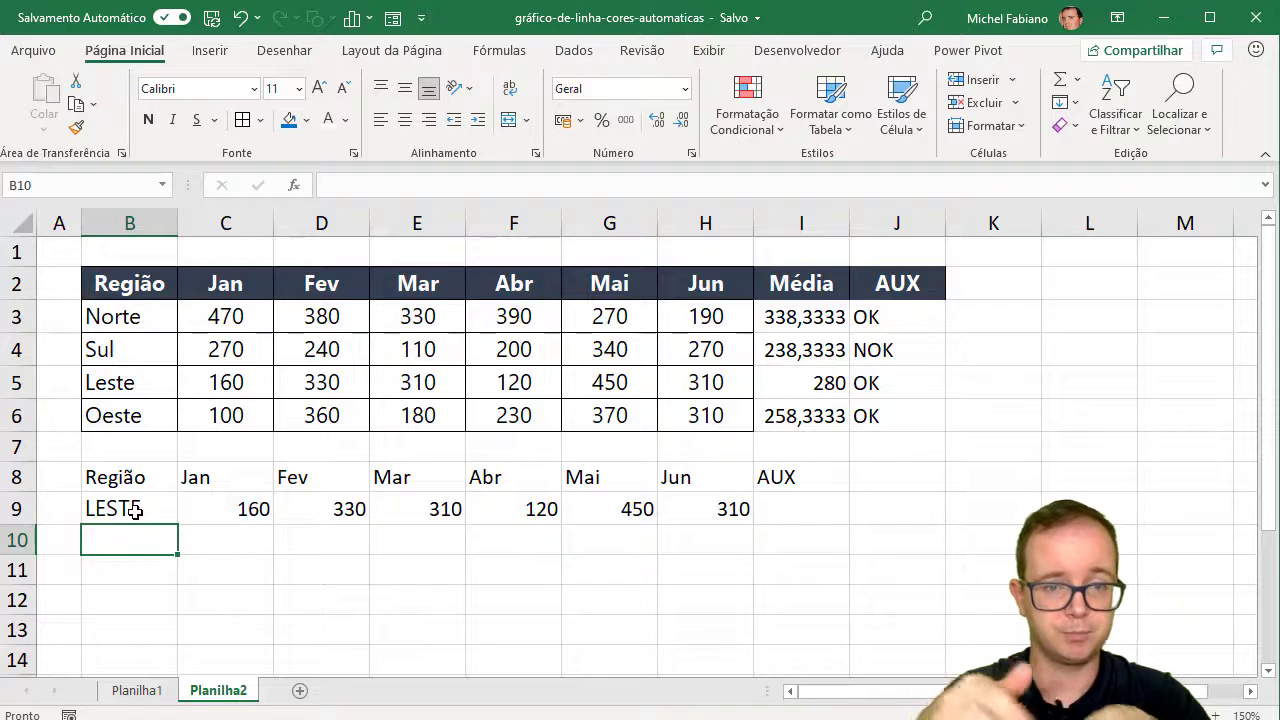
Step: Enter =PROCV(B9;B2:J6;9;0) in I9 to fetch the region's AUX status
left_click(809, 504)
type("=PROCV")
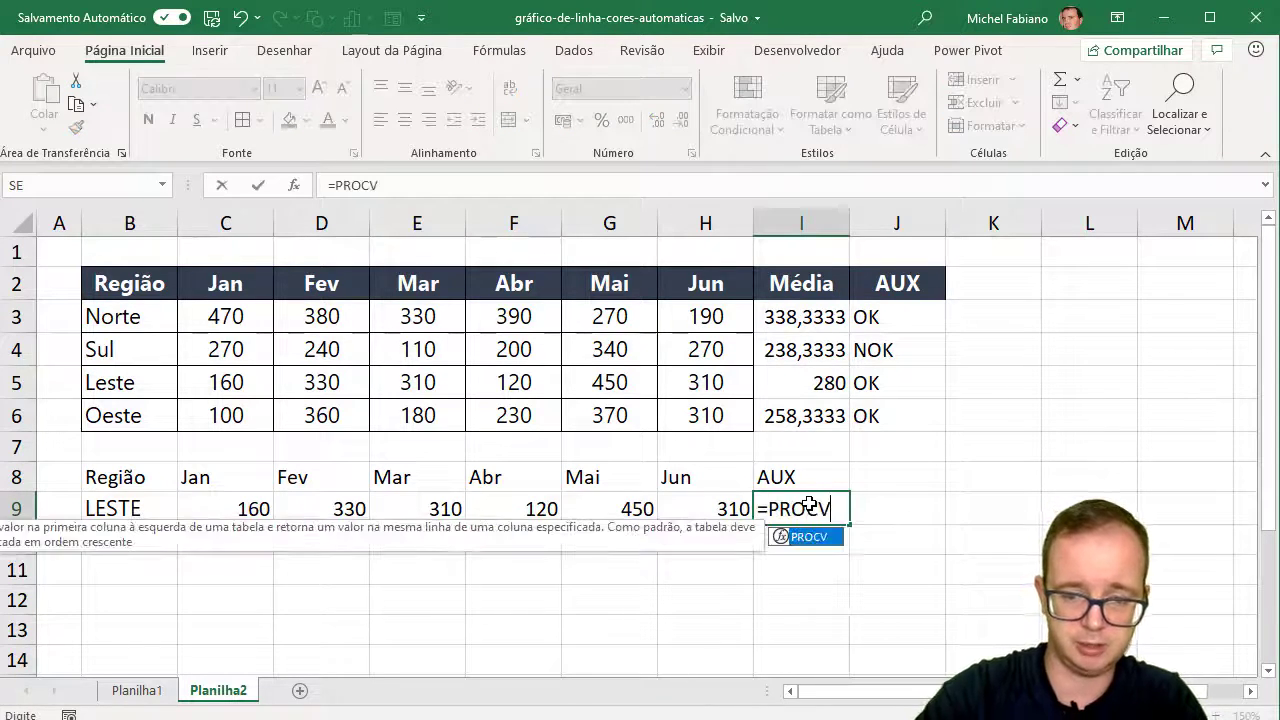
type("(")
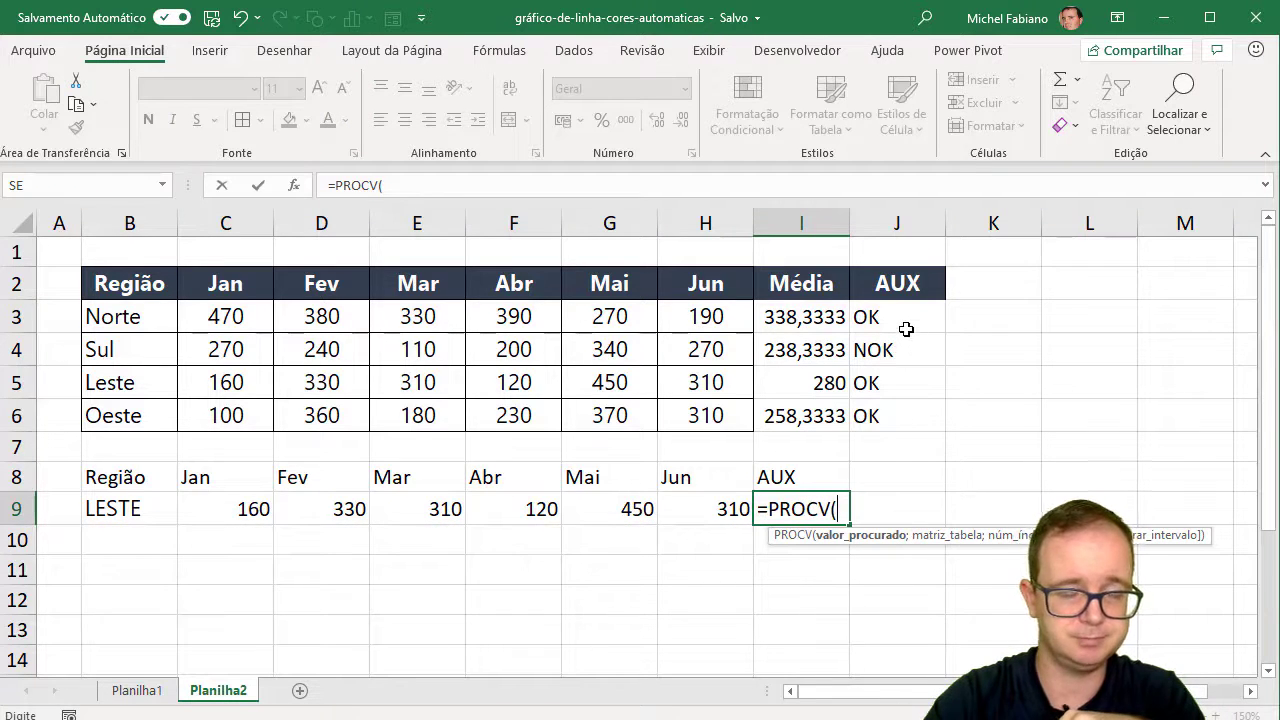
left_click(108, 503)
type(";")
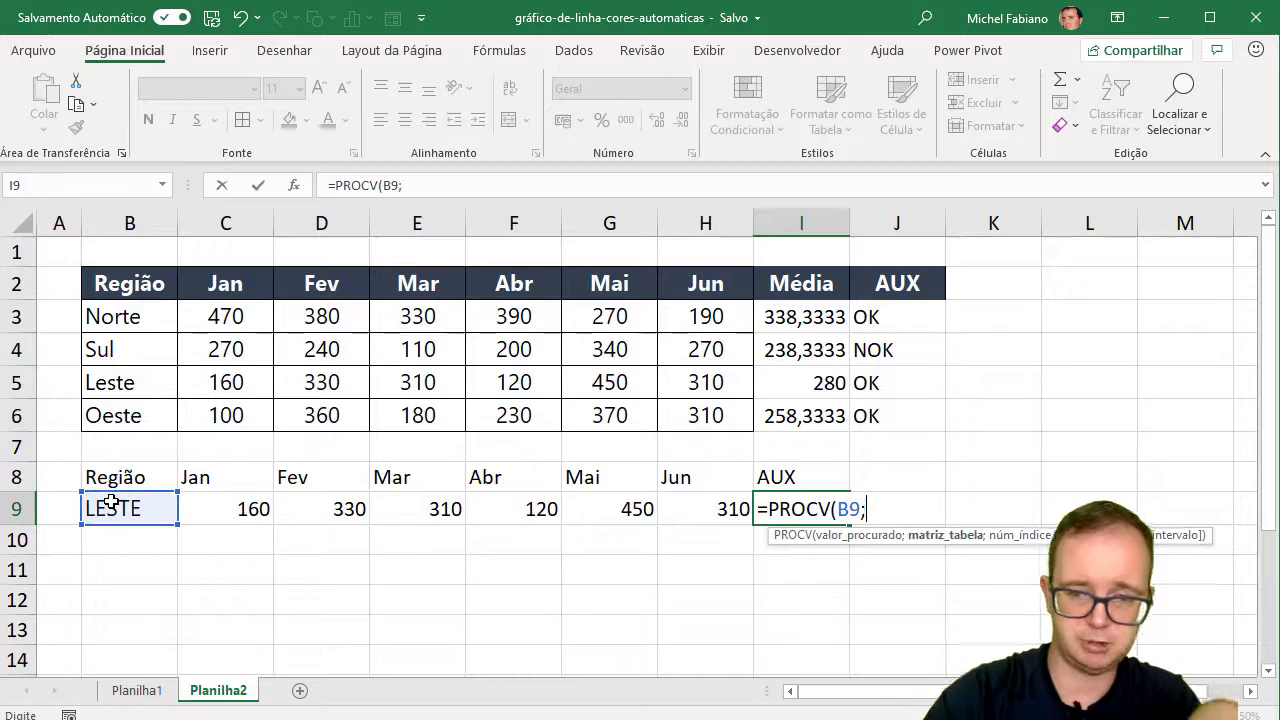
left_click_drag(100, 280, 901, 407)
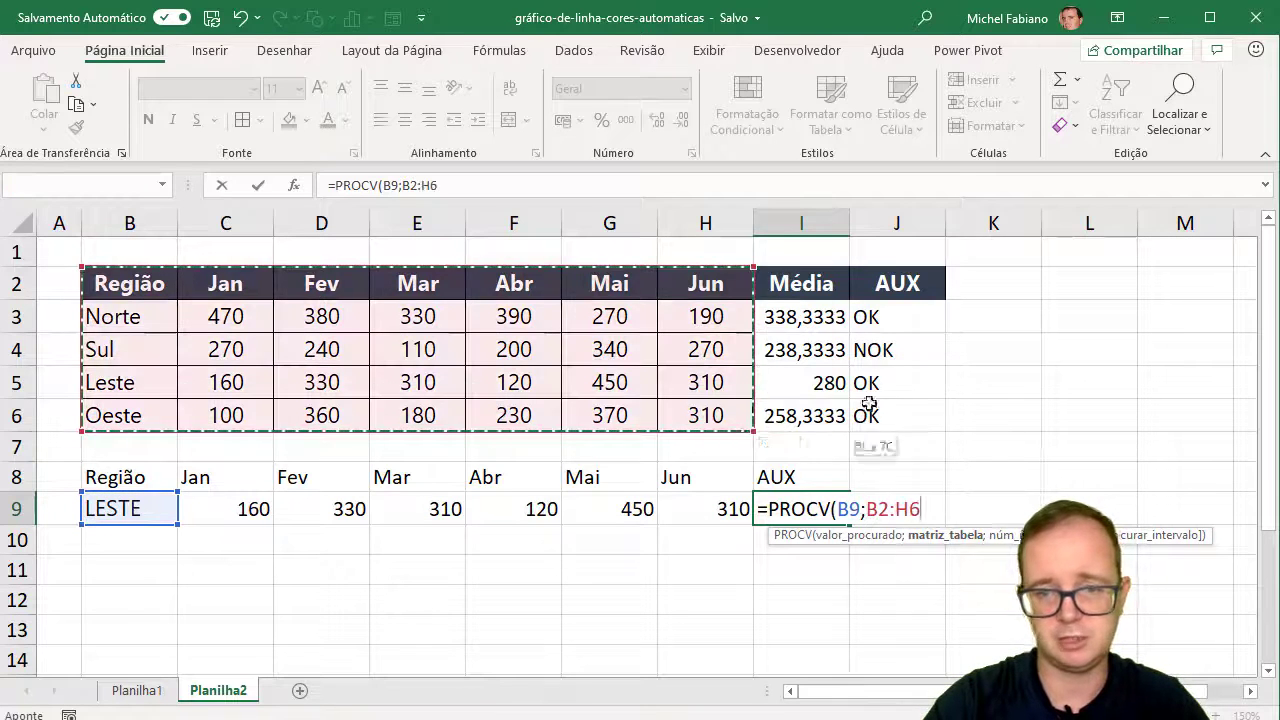
type(";")
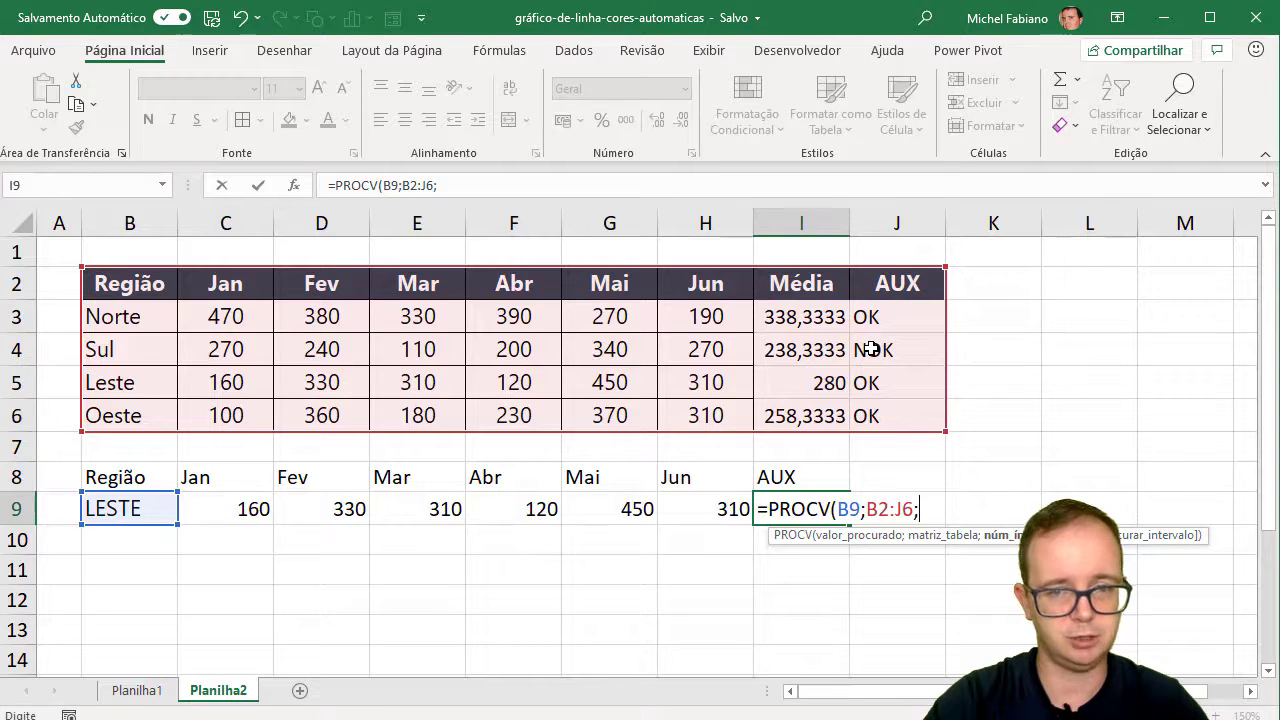
type("9;0")
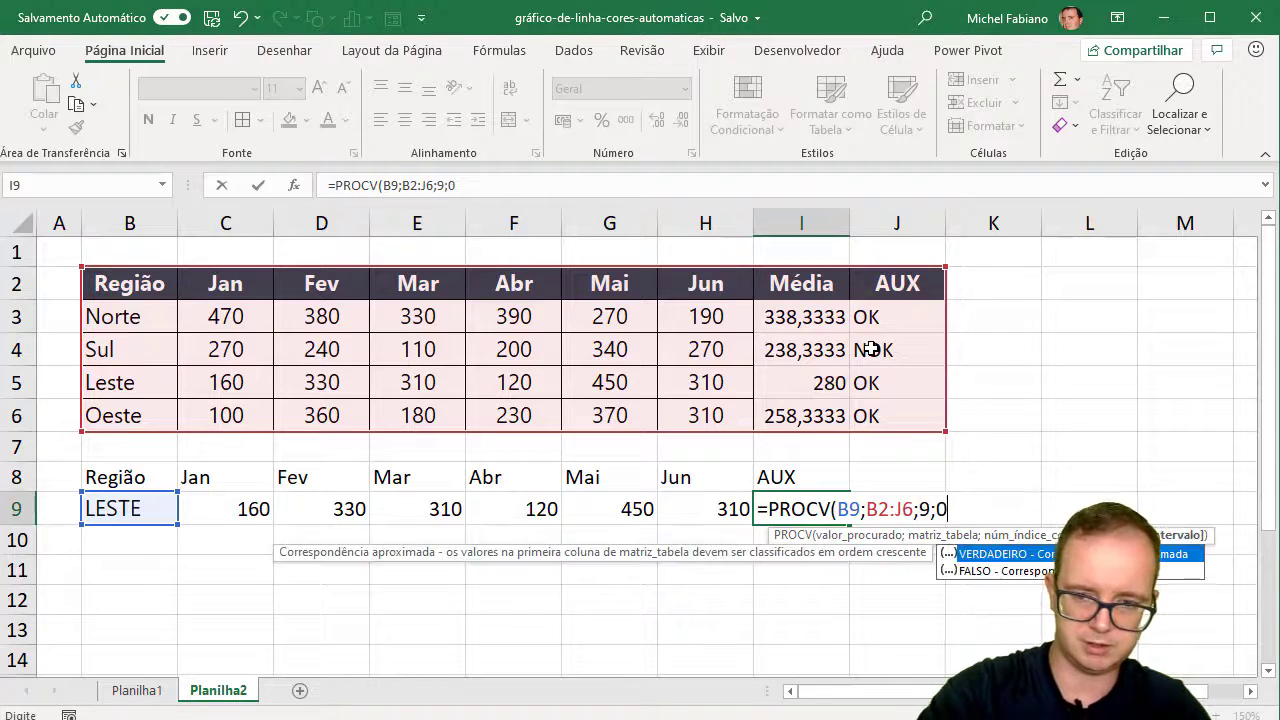
type(")")
key("Return")
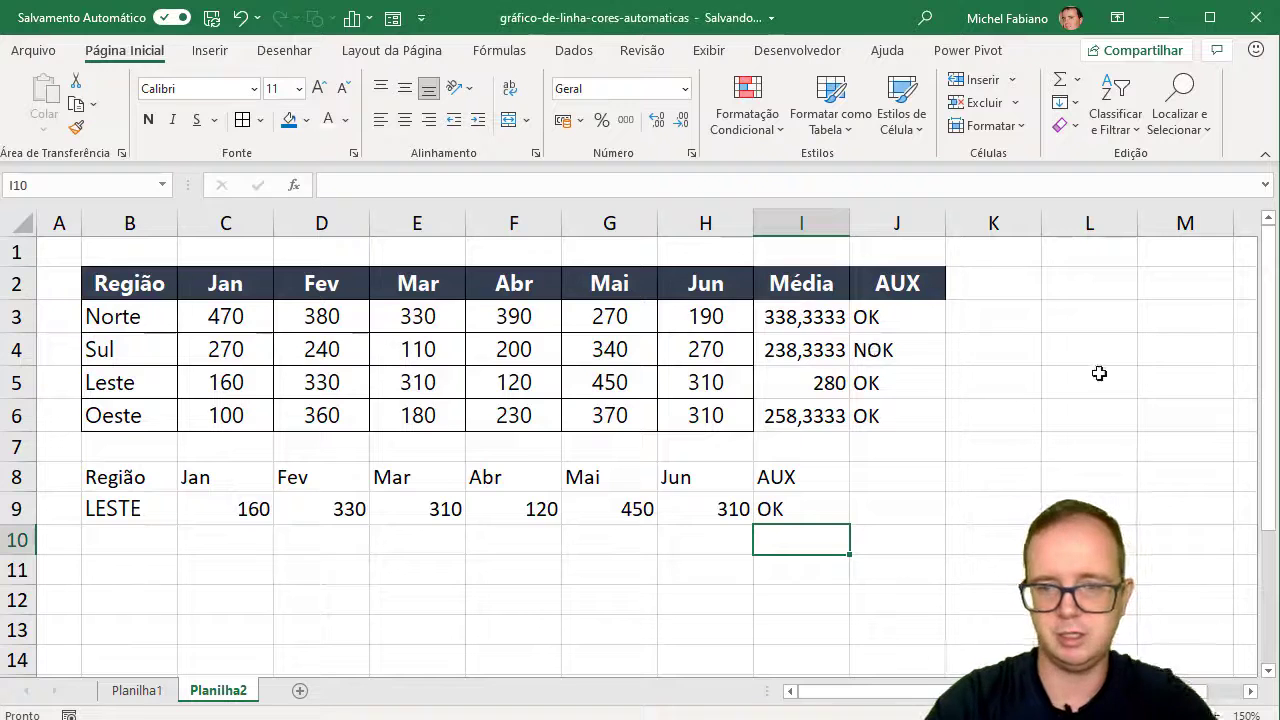
Step: Set B9 to SUL and check the lookup formulas in I9 and C9
left_click(127, 512)
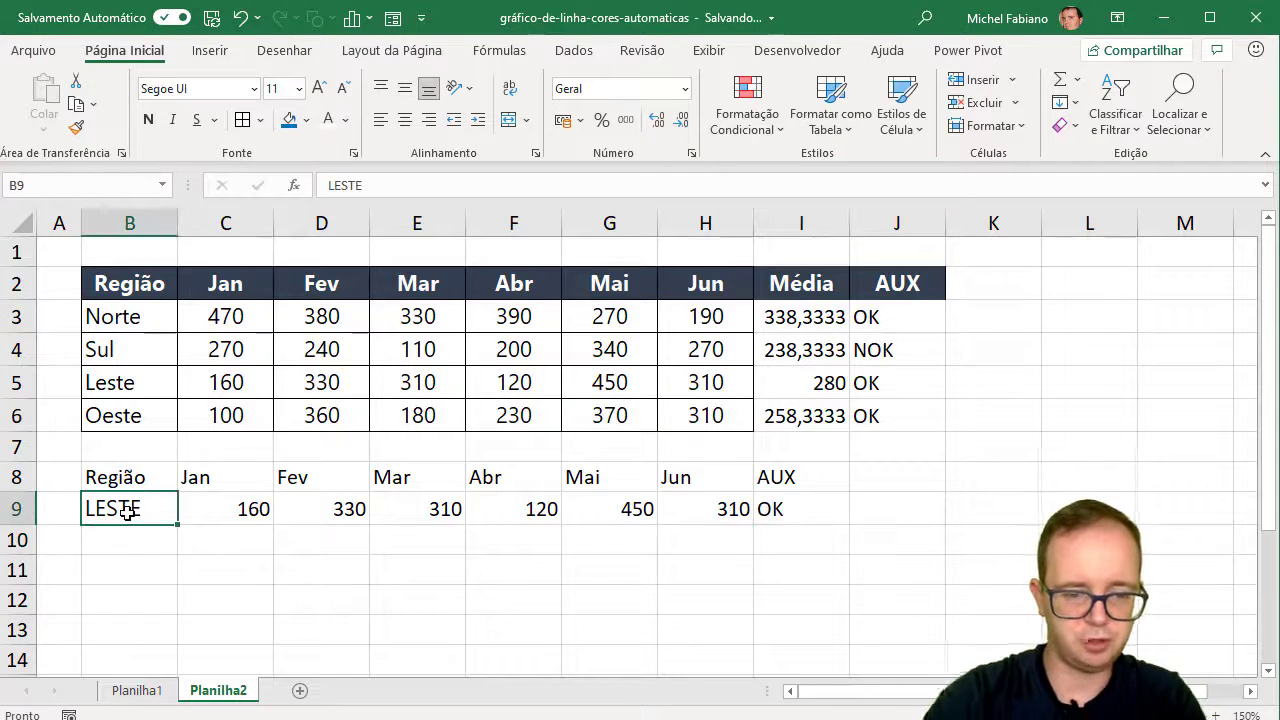
type("SUL")
key("Return")
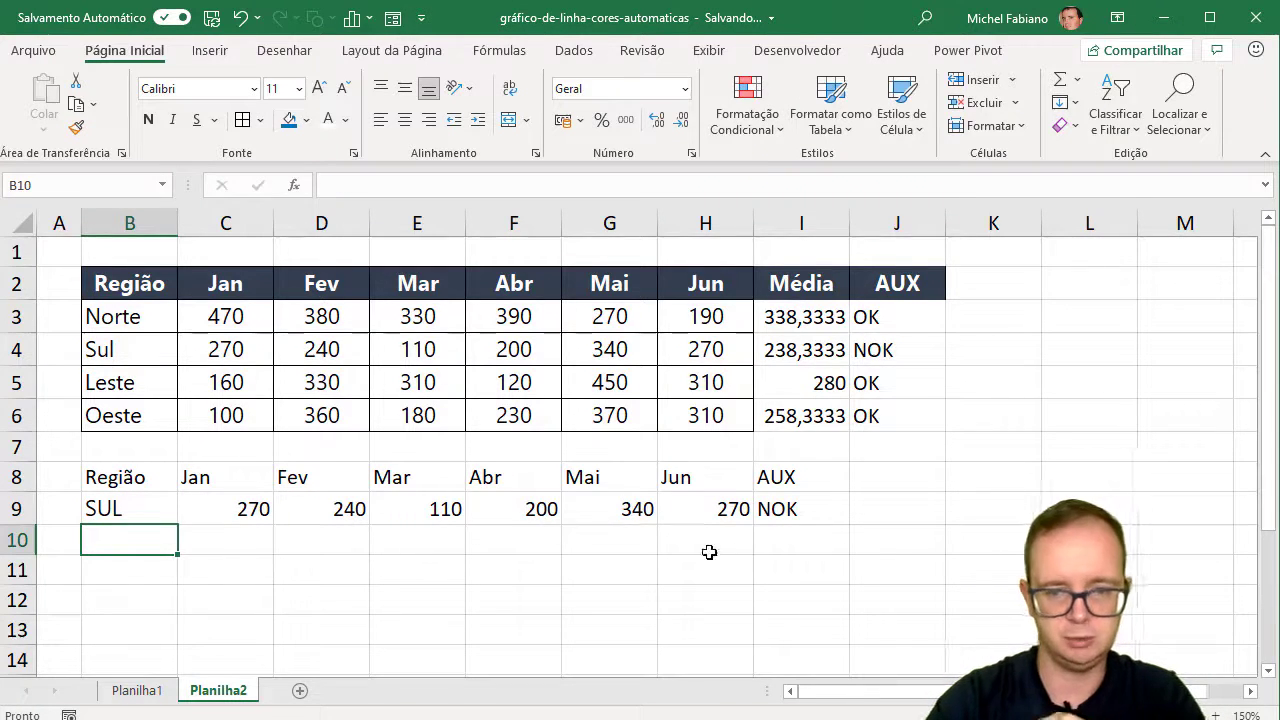
left_click(776, 515)
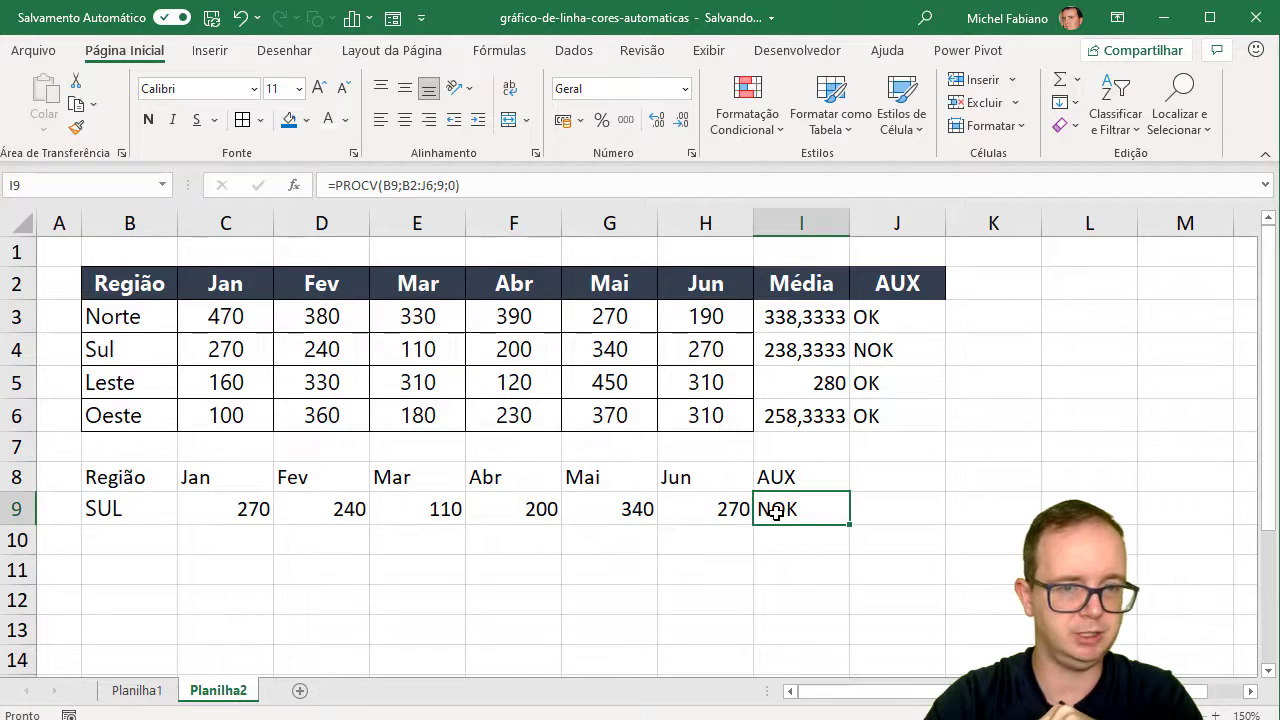
left_click(253, 513)
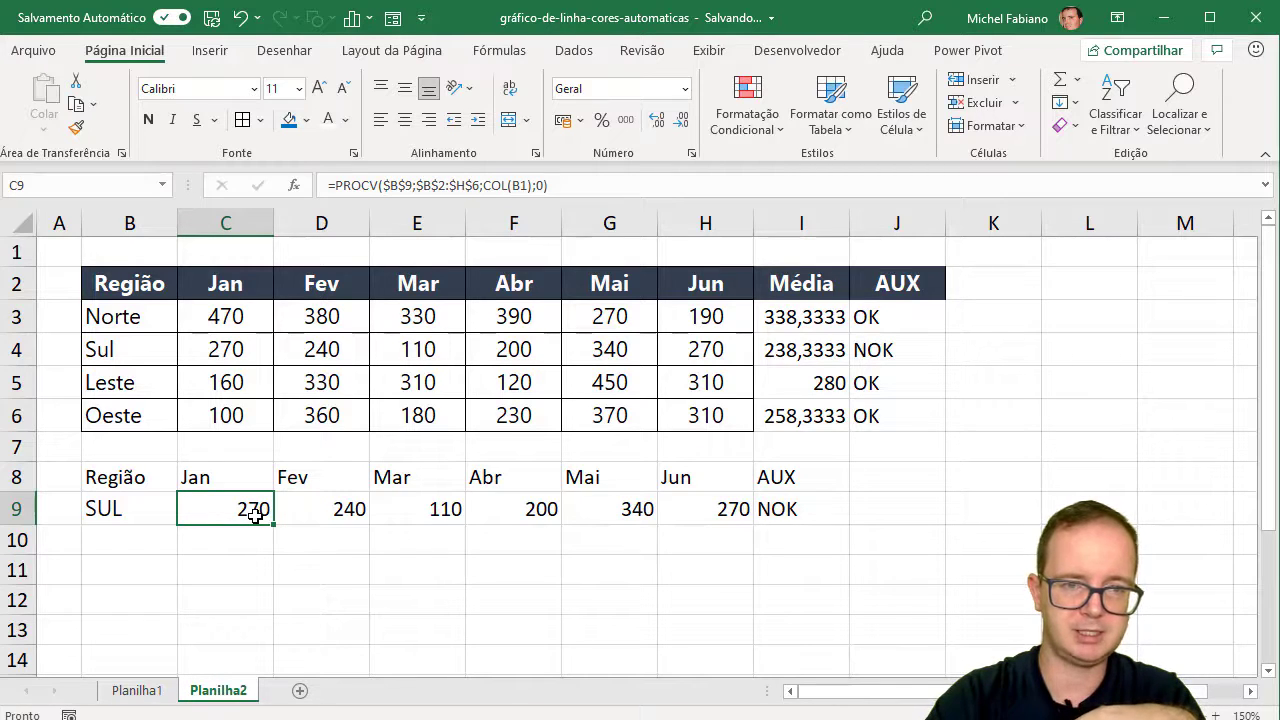
Step: Wrap C9's lookup in =SE($I$9="OK";…;NÃO.DISP()) so non-OK regions return #N/D
double_click(257, 512)
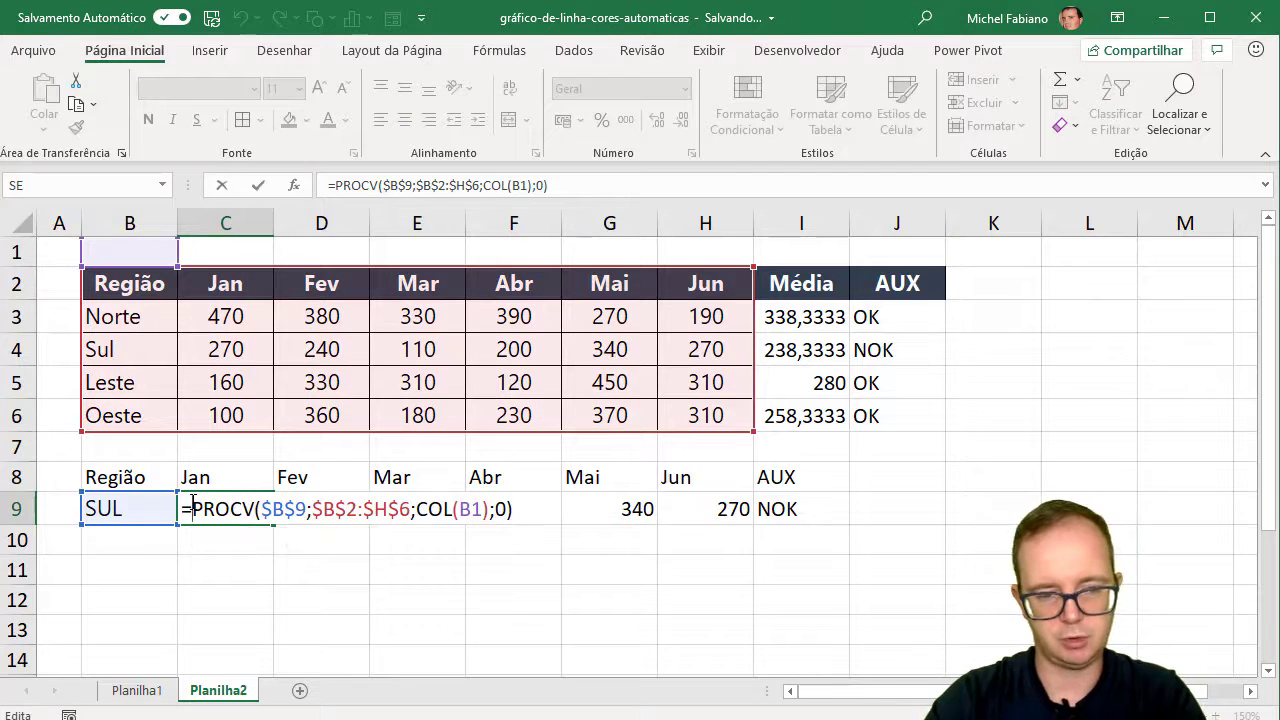
type("SE(")
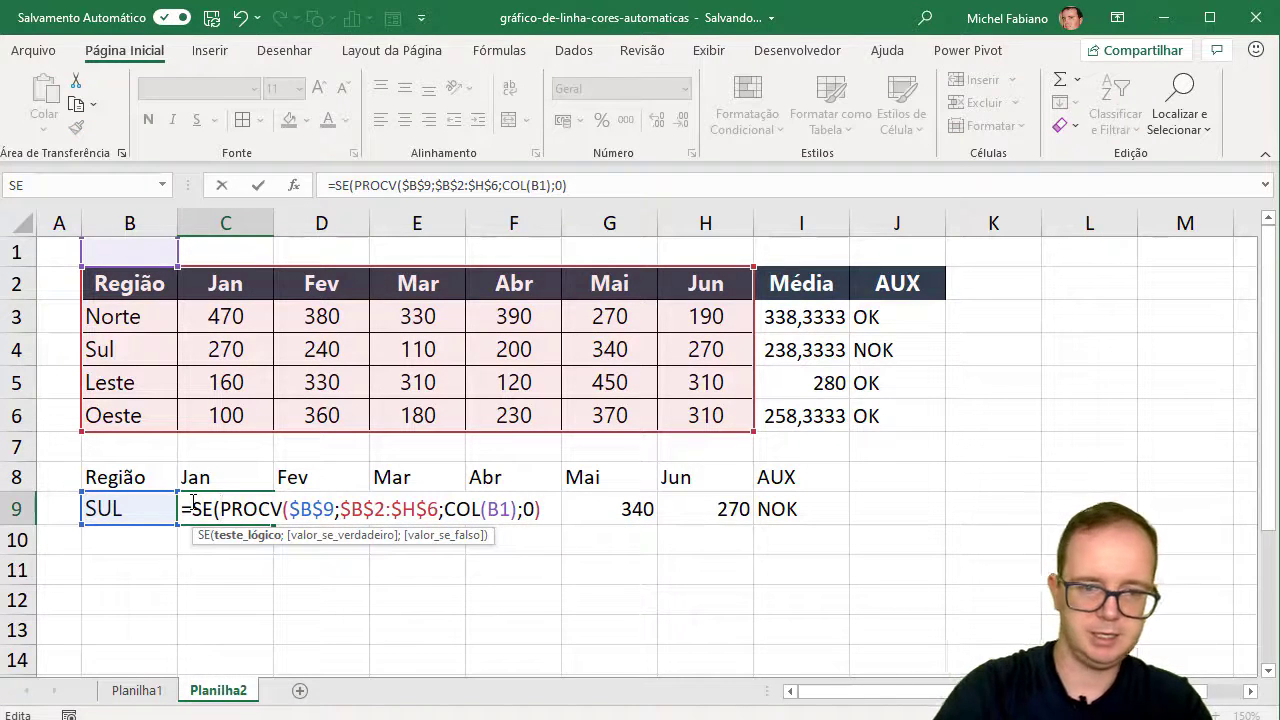
left_click(813, 503)
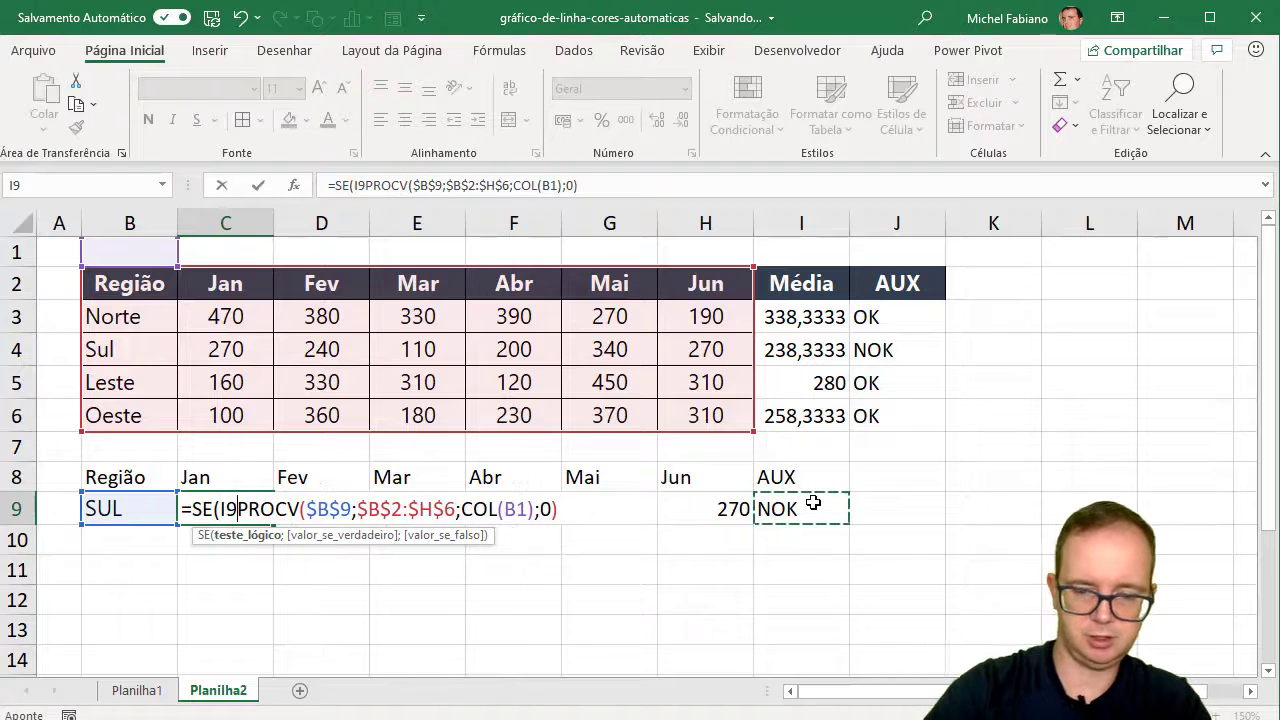
type("=\"")
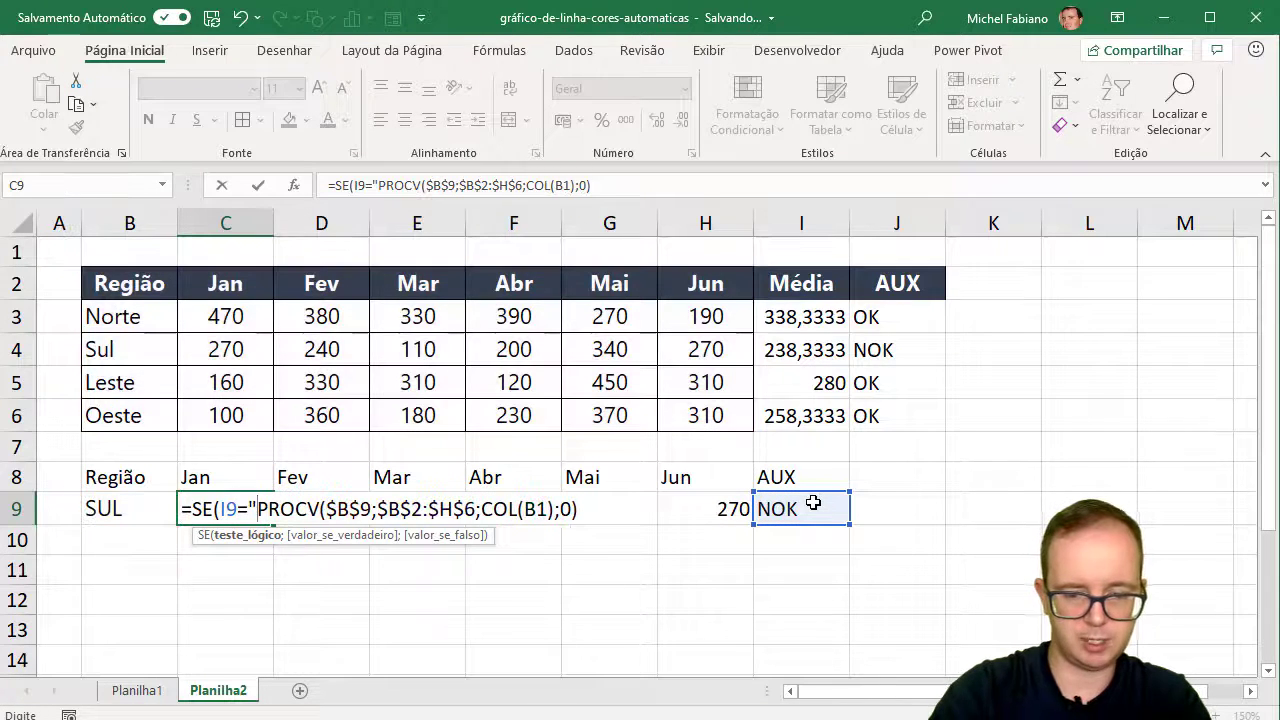
type("o")
key("BackSpace")
type("OK")
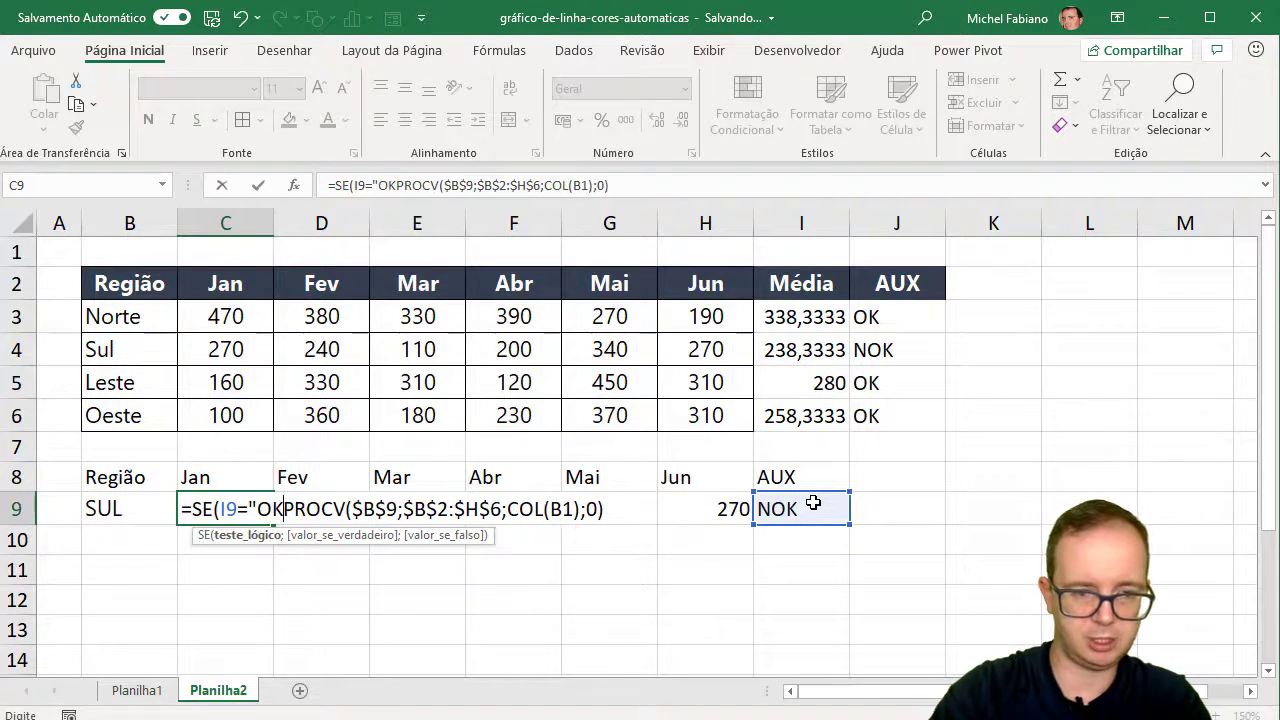
type("\";")
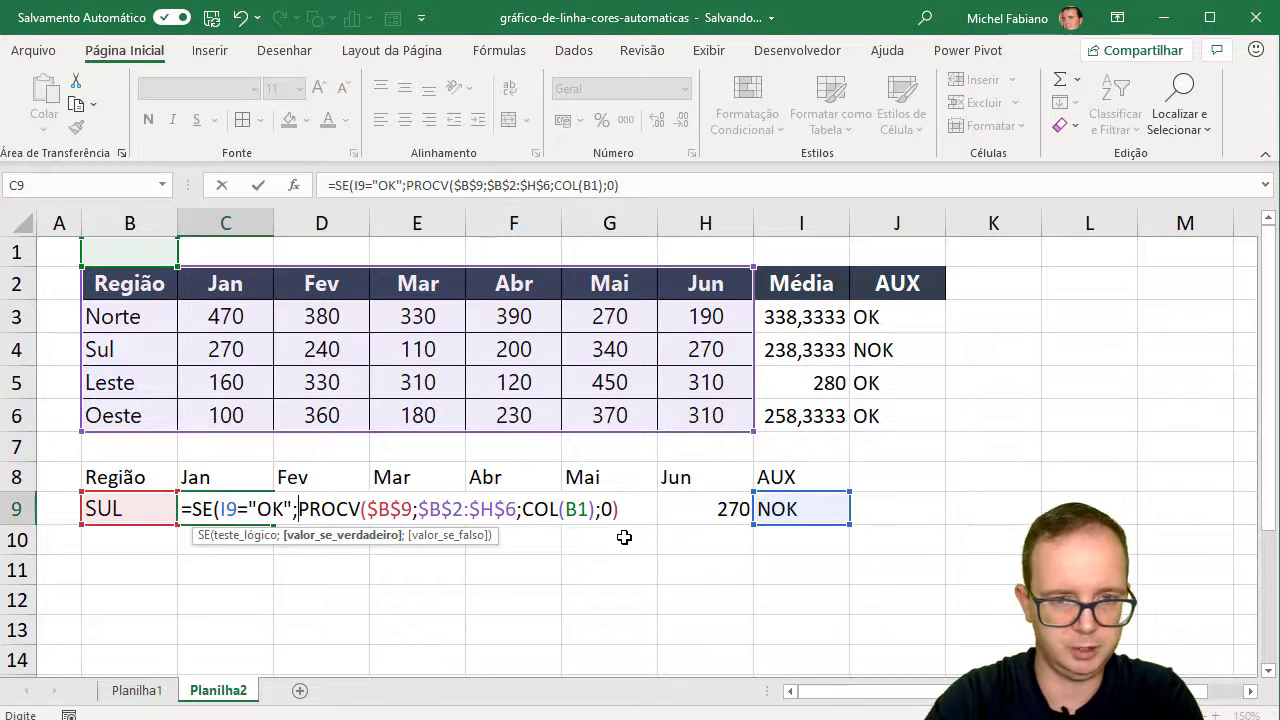
left_click(644, 187)
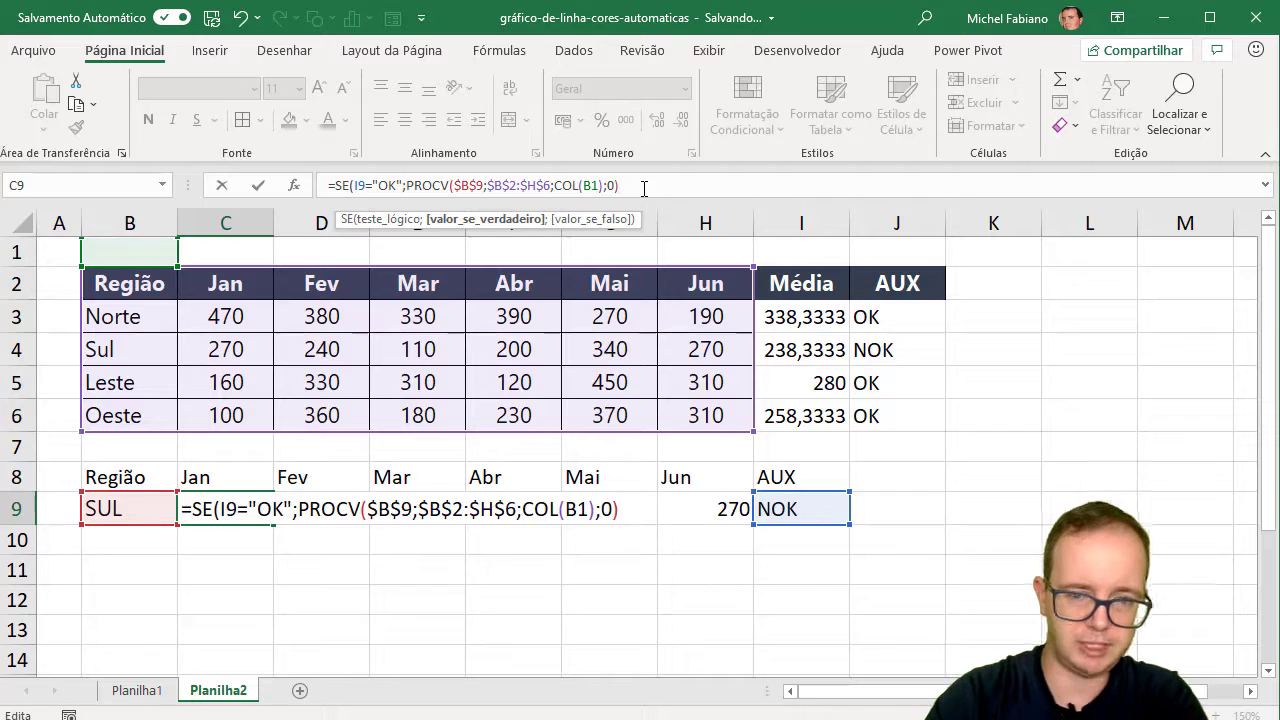
type(";")
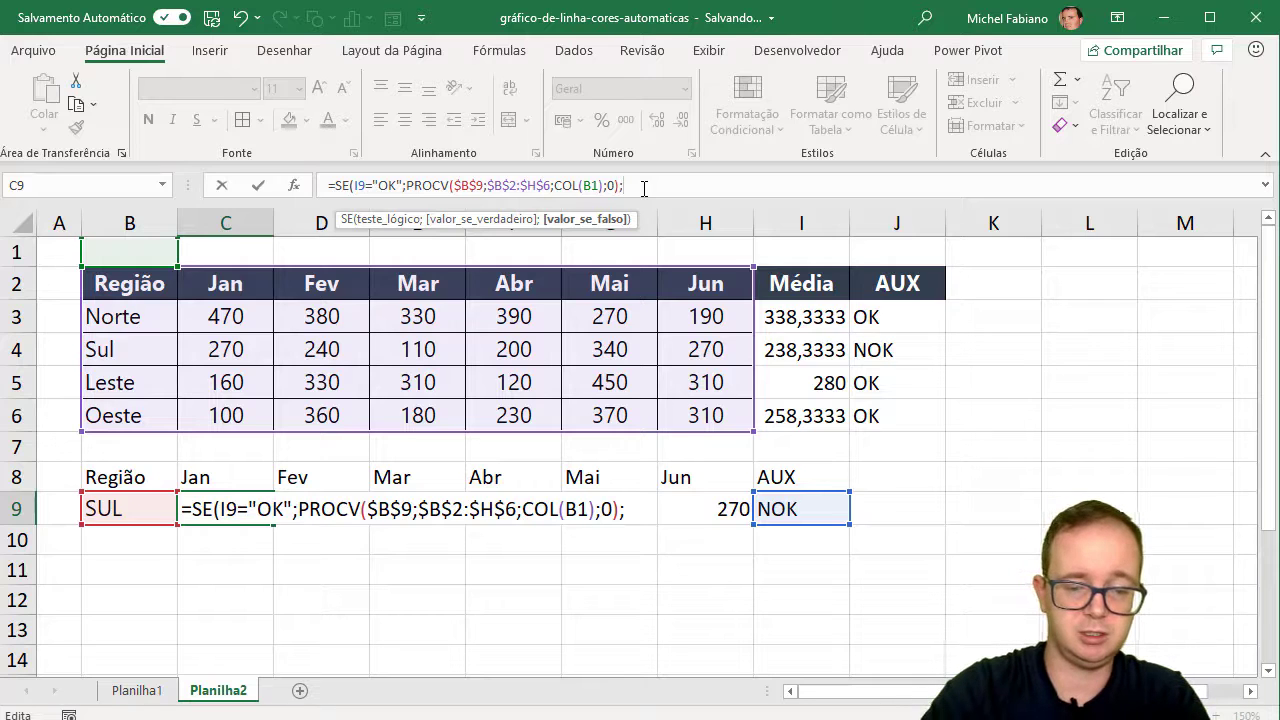
type("NÃO.")
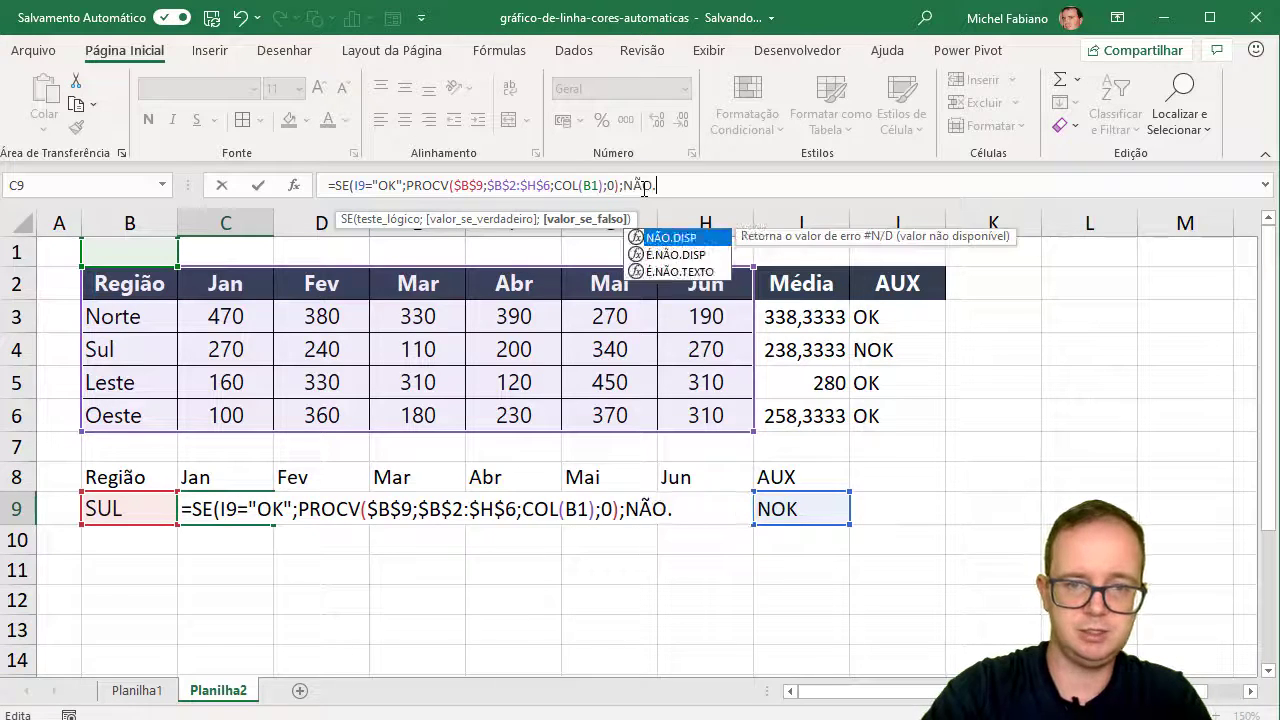
type("DISP(")
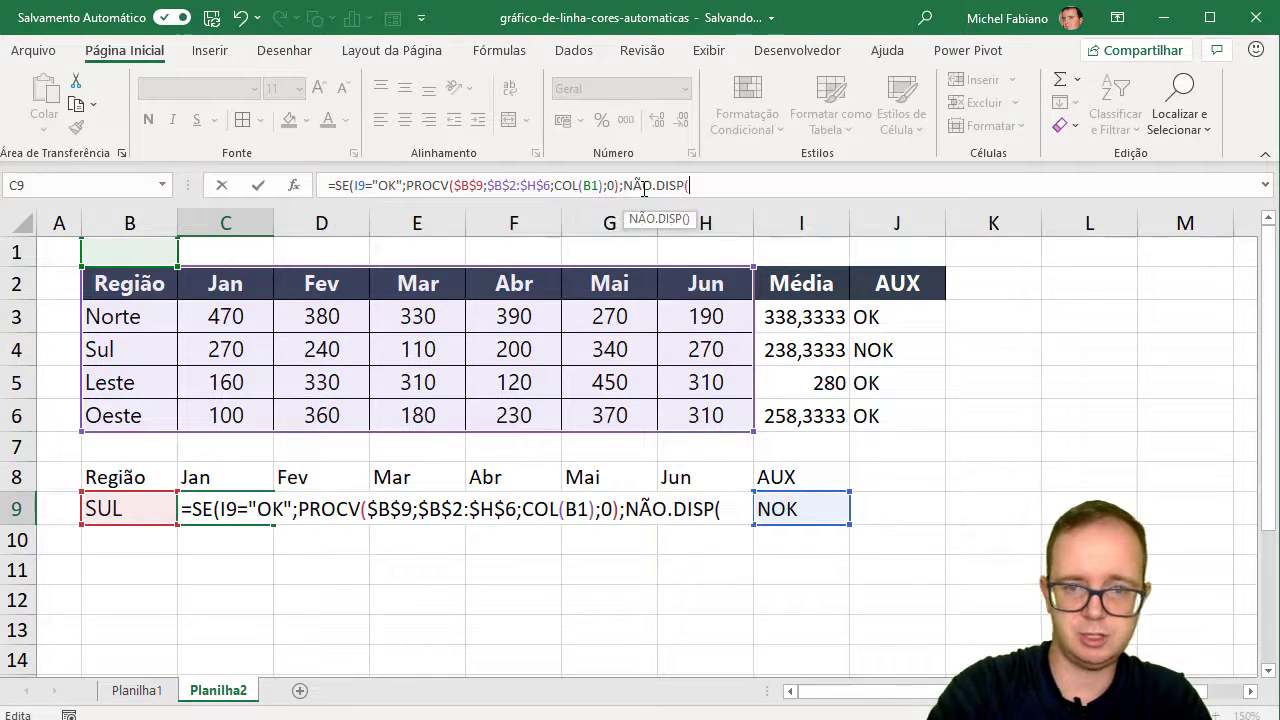
type("))")
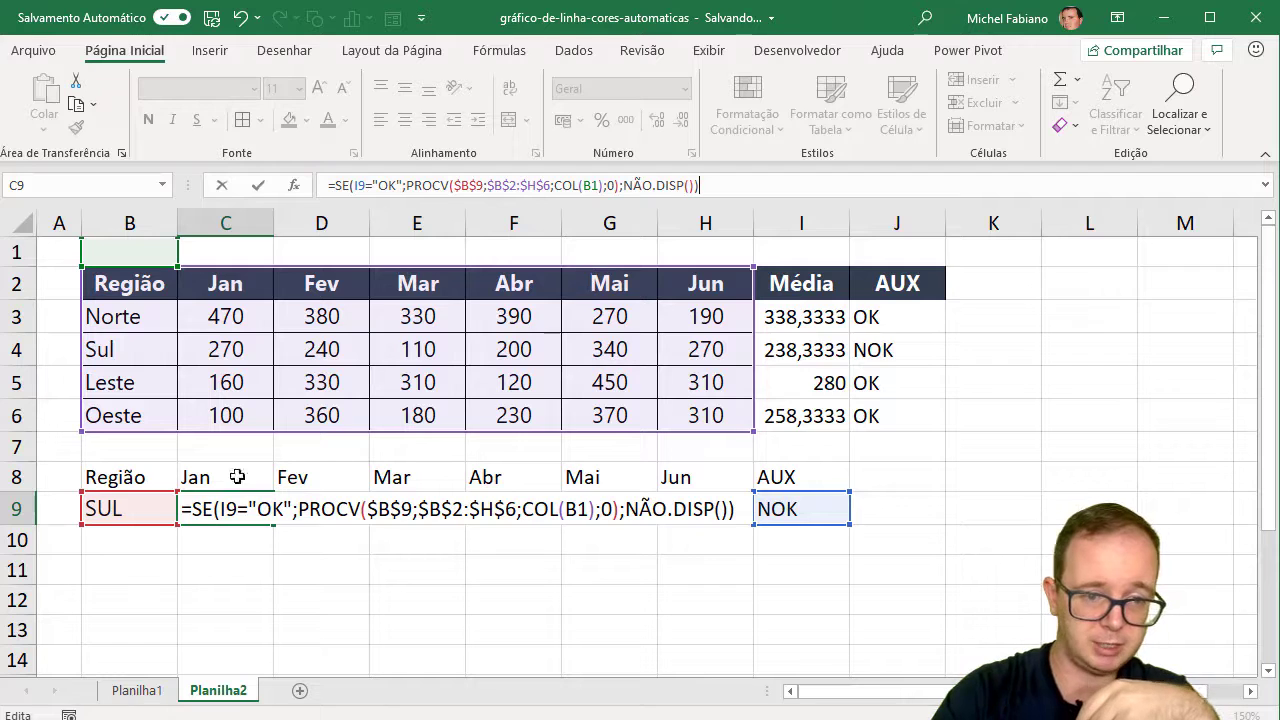
left_click(229, 508)
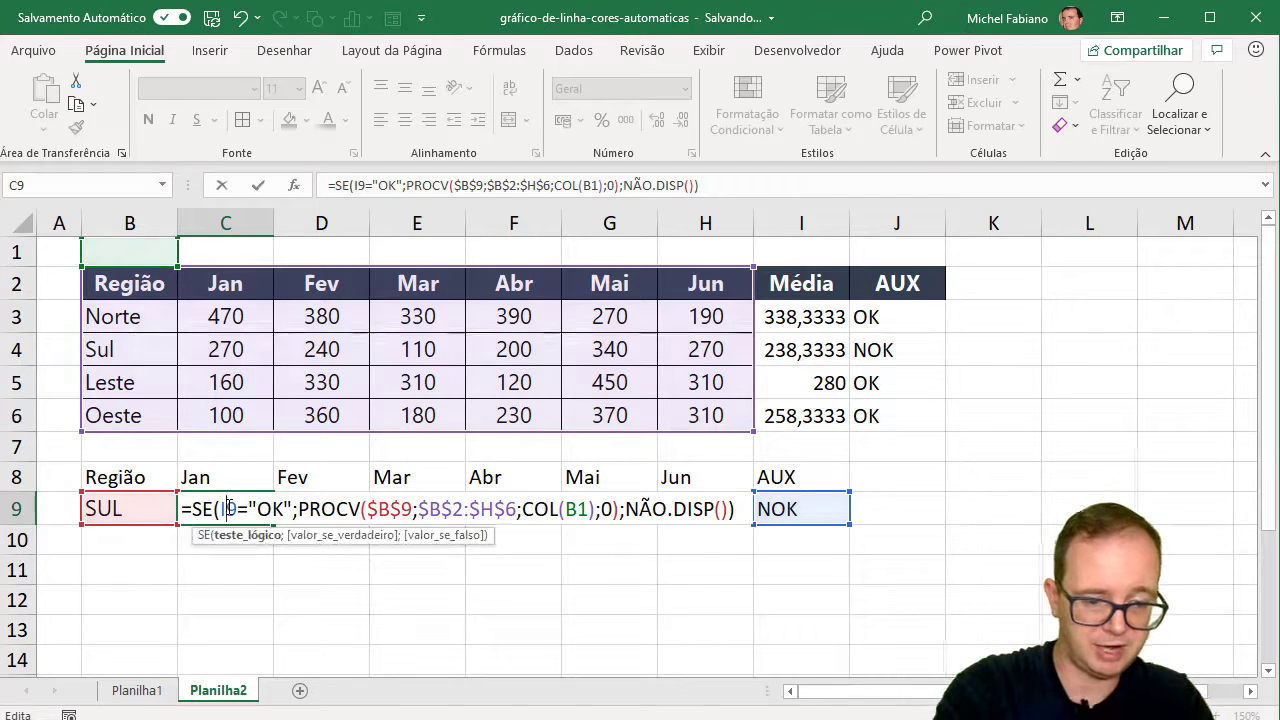
key("F4")
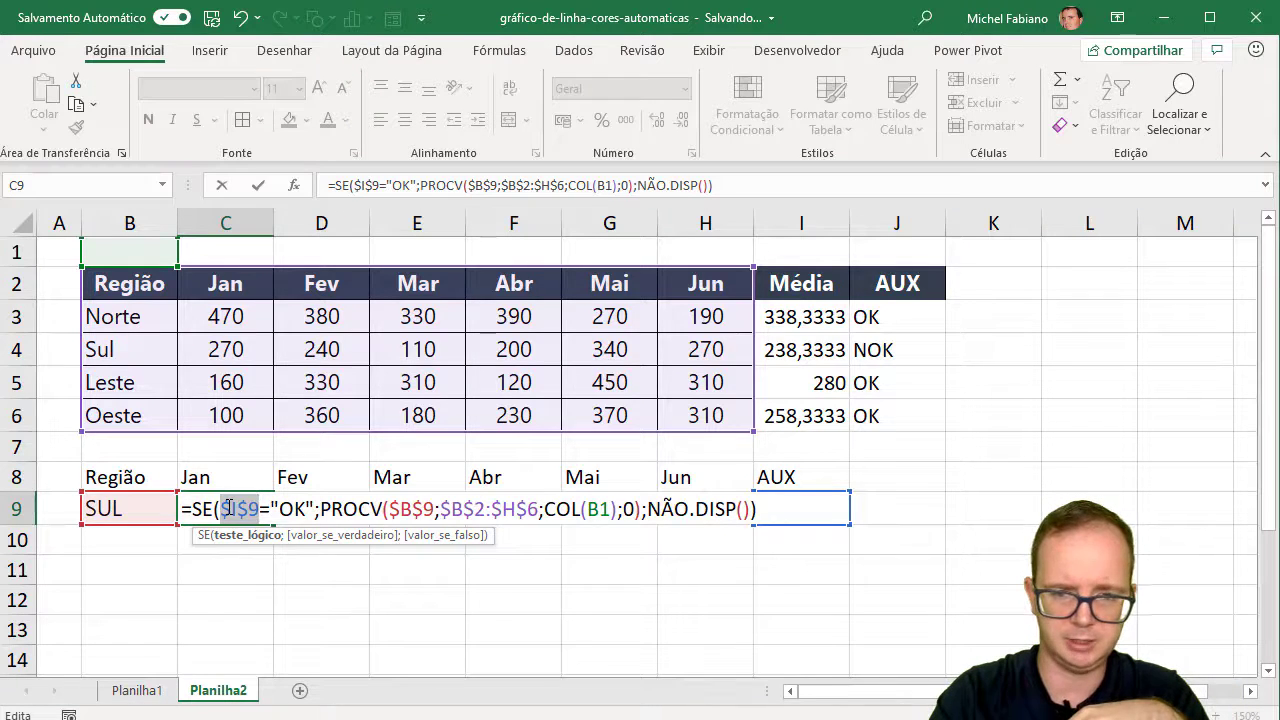
key("Return")
left_click(229, 509)
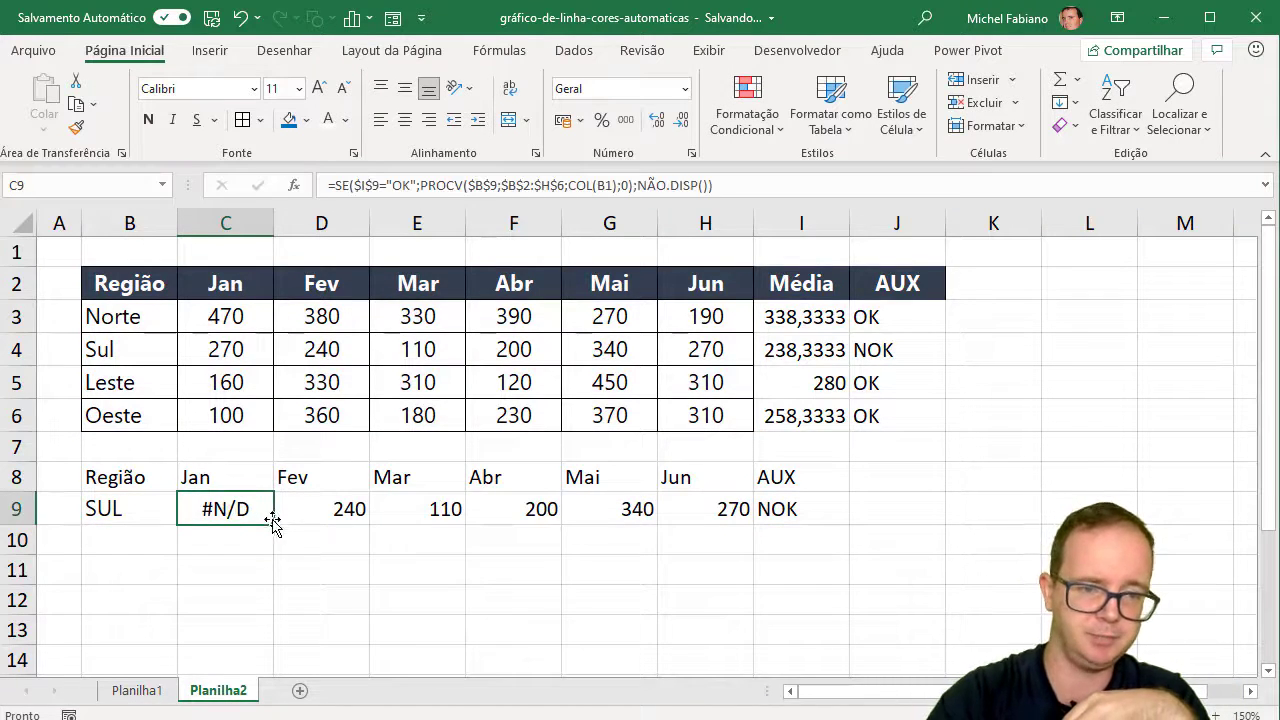
Step: Fill the conditional lookup across D9:H9 and set B9 to NORTE
mouse_move(272, 523)
left_mouse_down()
mouse_move(424, 541)
mouse_move(719, 522)
left_mouse_up()
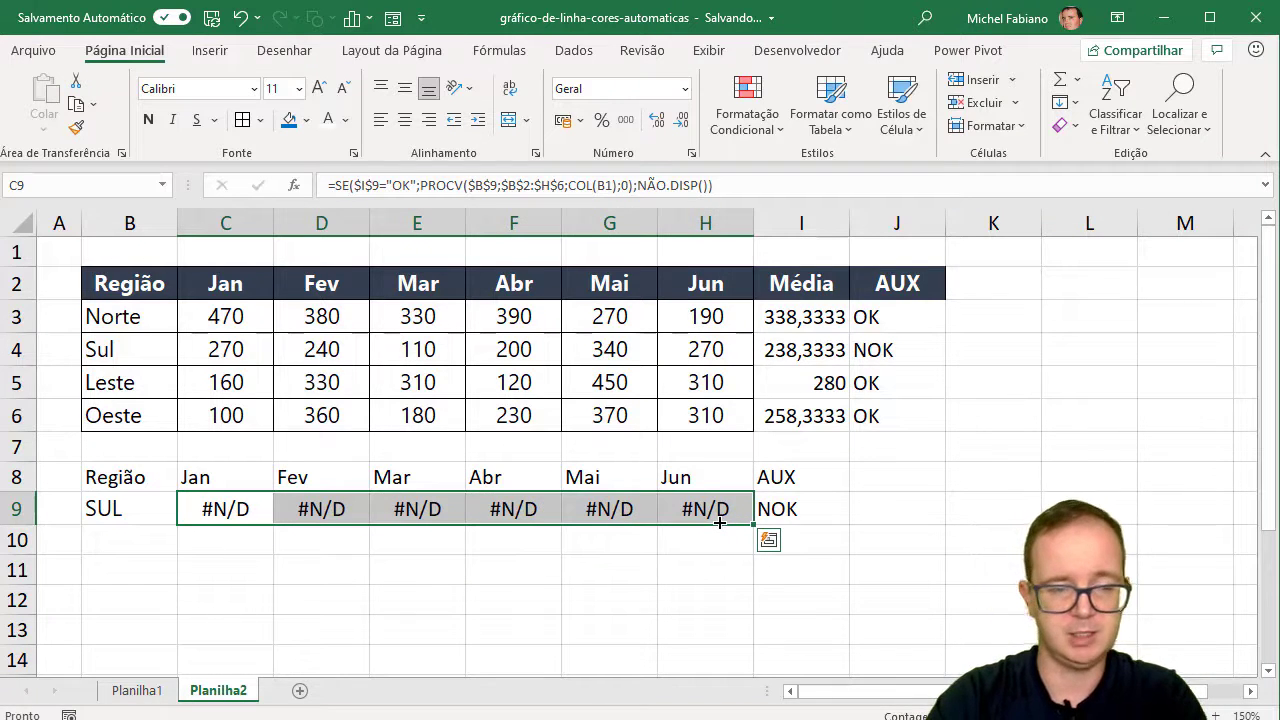
left_click(114, 512)
type("NOR")
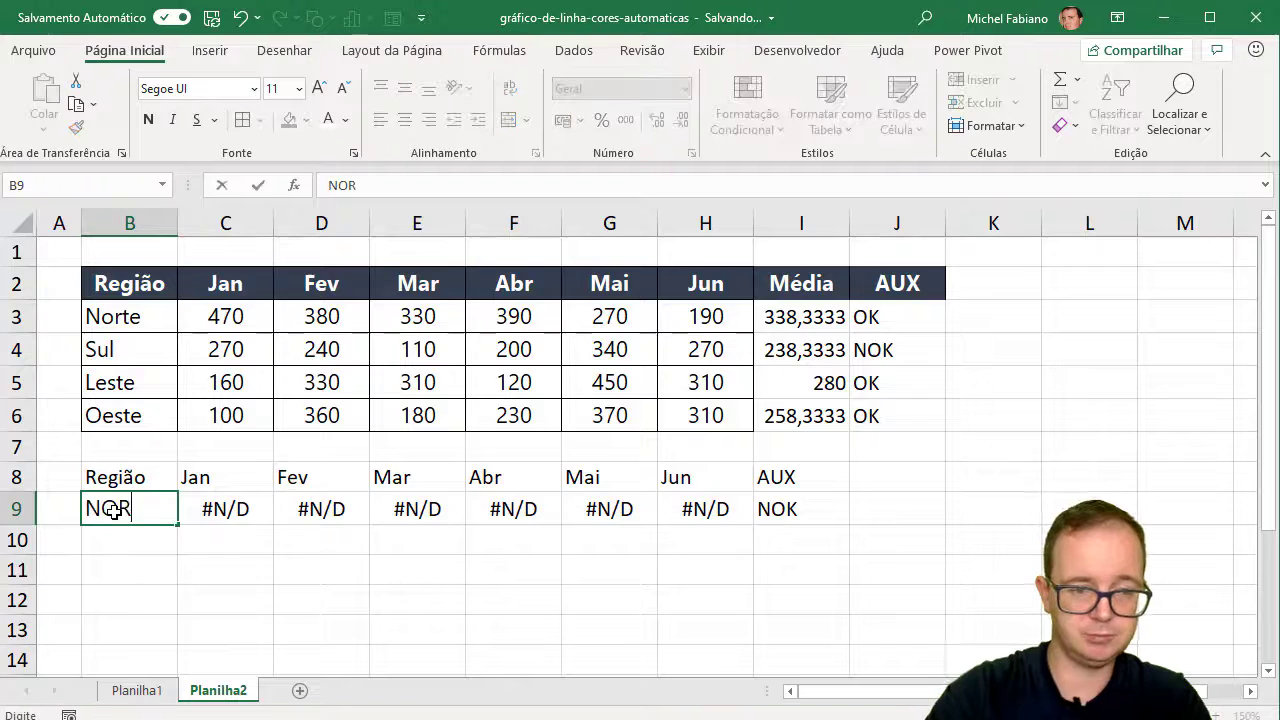
type("TE")
key("Return")
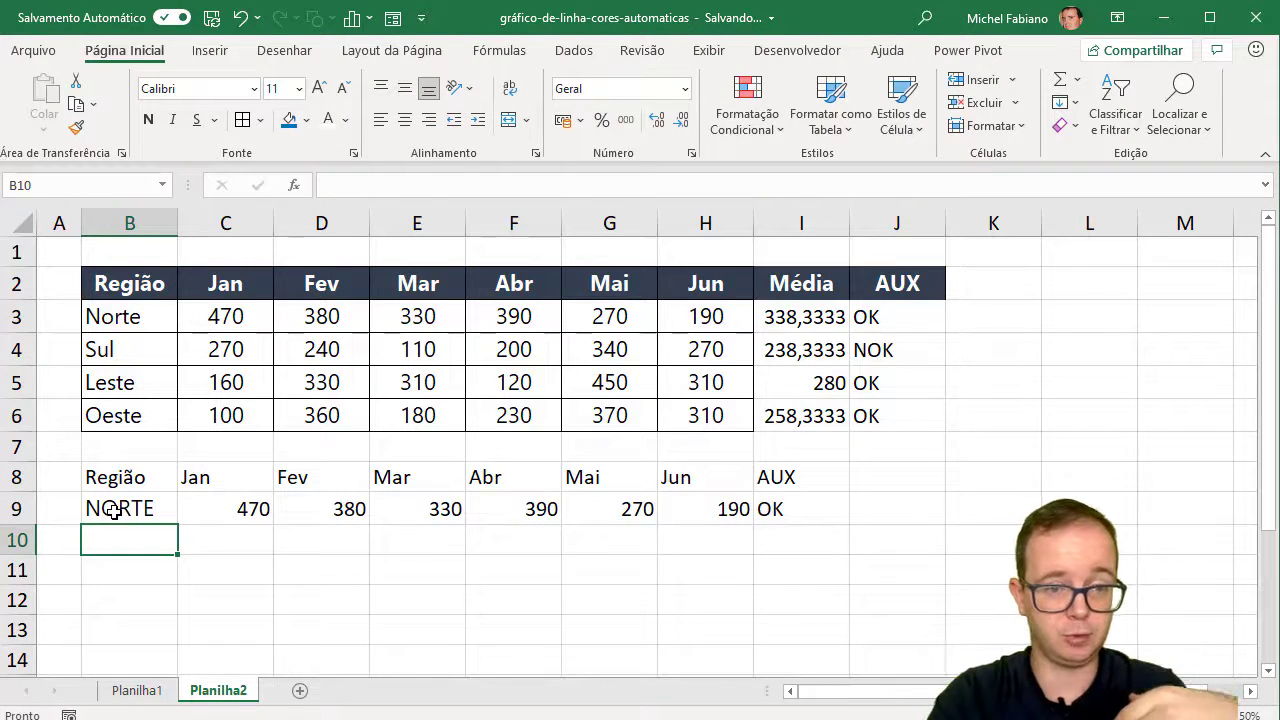
Step: Copy C9's formula to C10, change its test to "NOK", and fill it across to H10
left_click(247, 512)
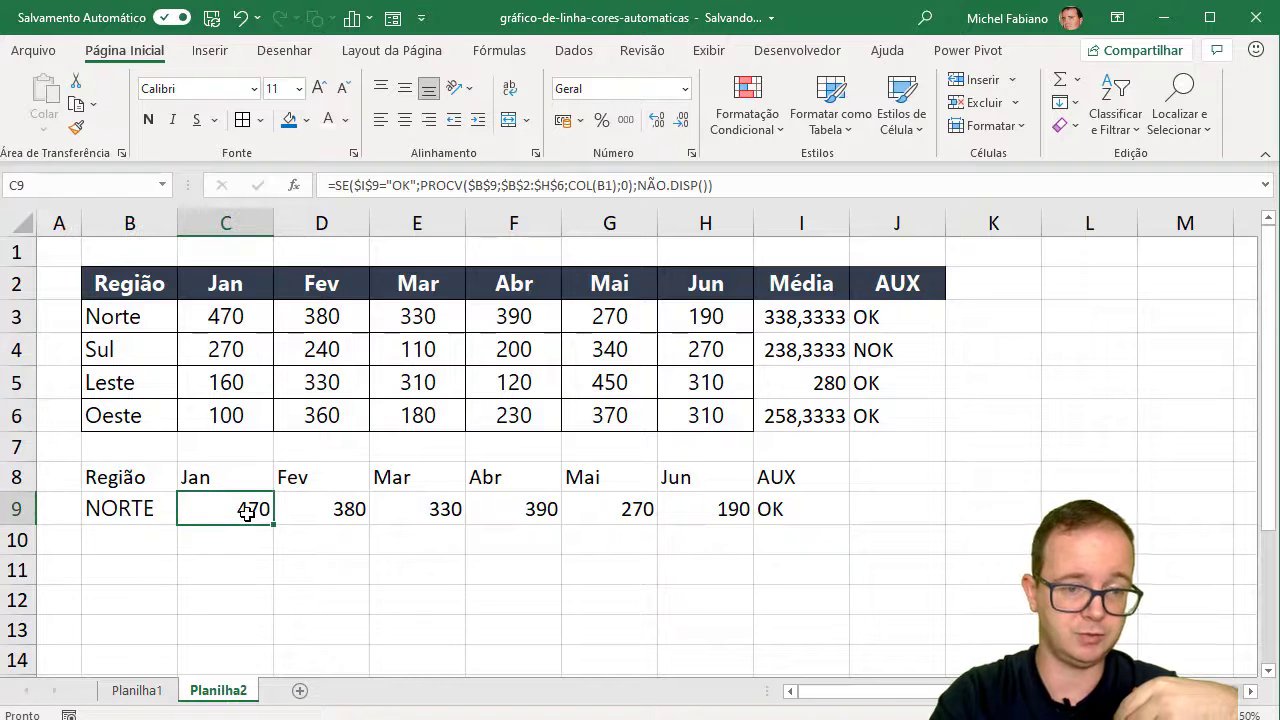
left_click_drag(269, 539, 262, 540)
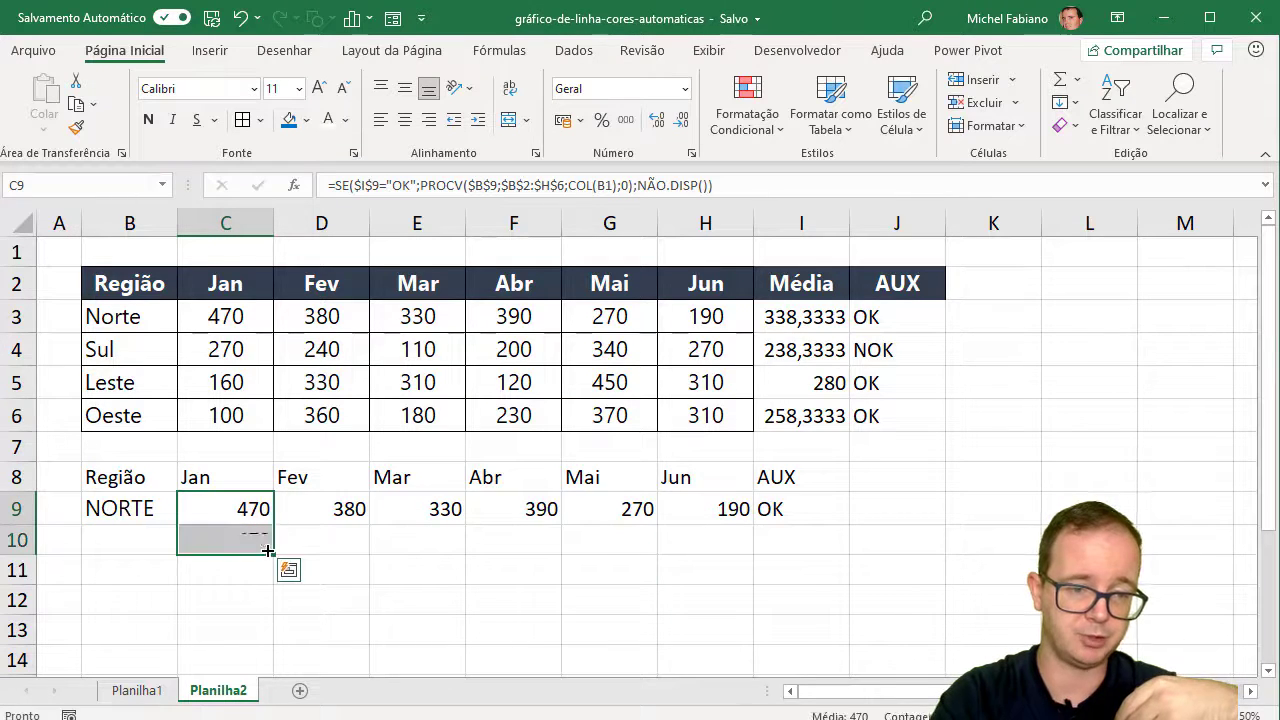
double_click(258, 541)
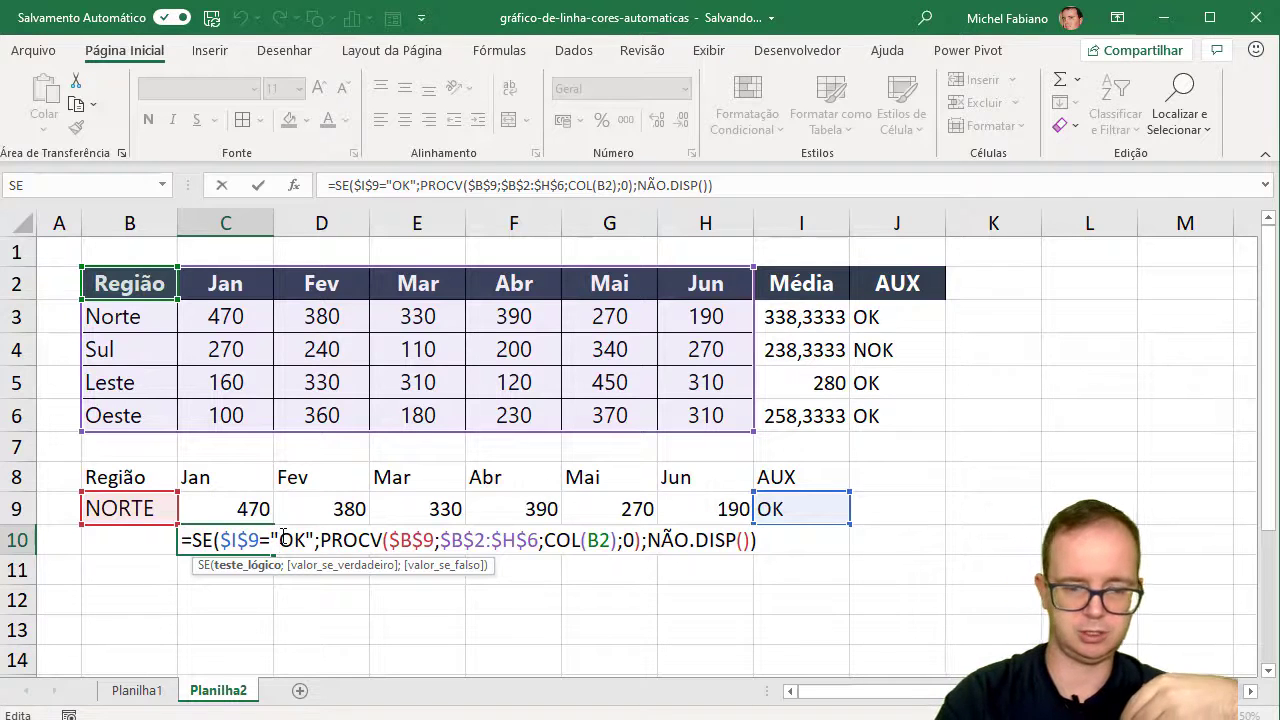
type("N")
key("Return")
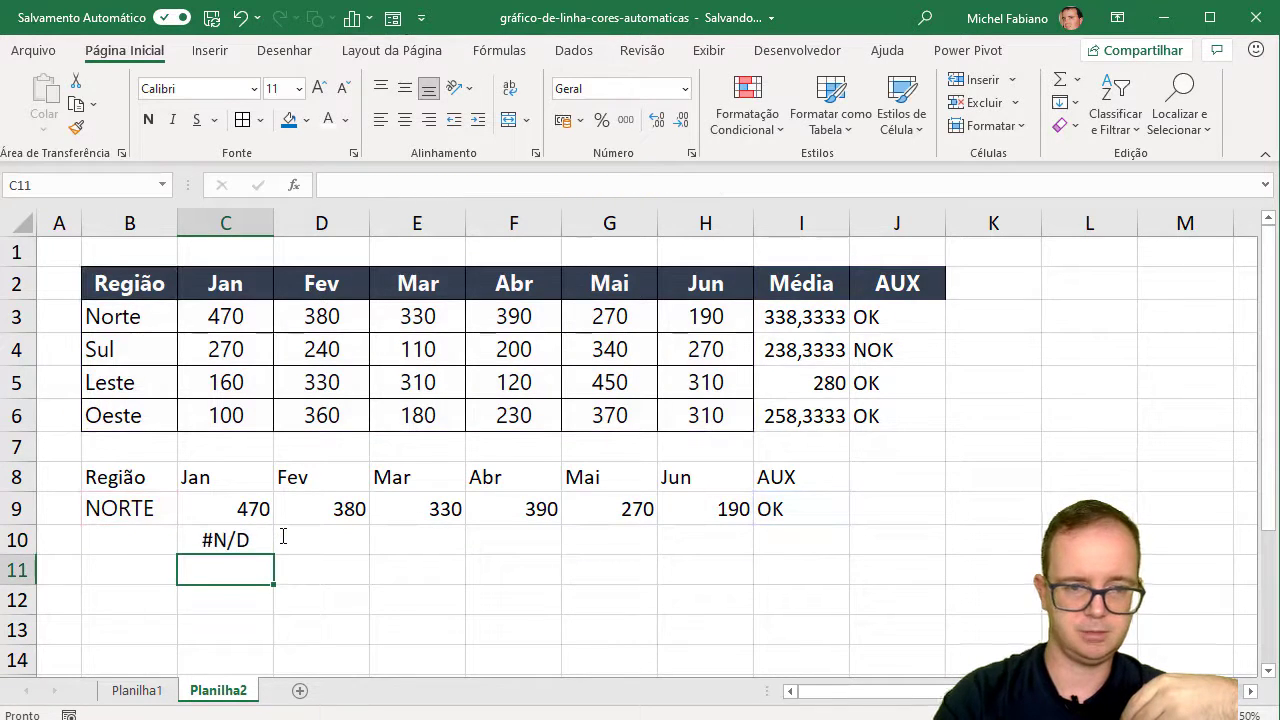
left_click(240, 539)
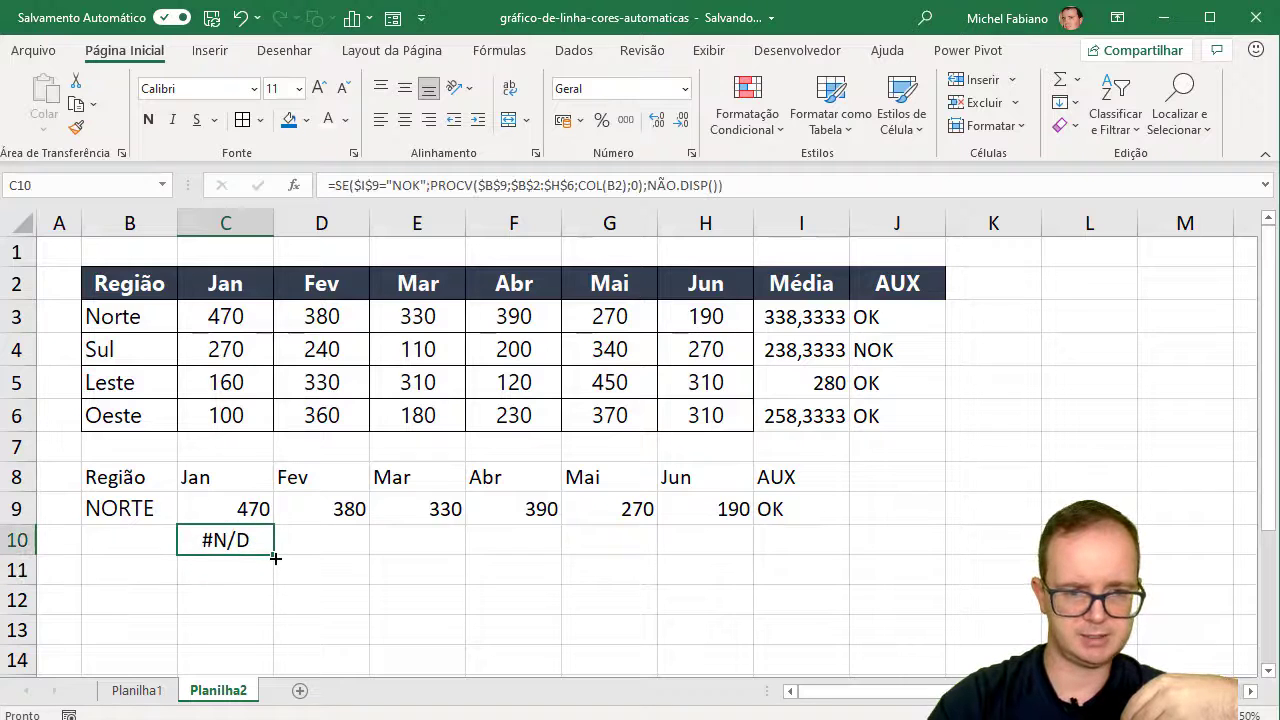
left_click_drag(275, 558, 655, 560)
left_click_drag(727, 553, 727, 553)
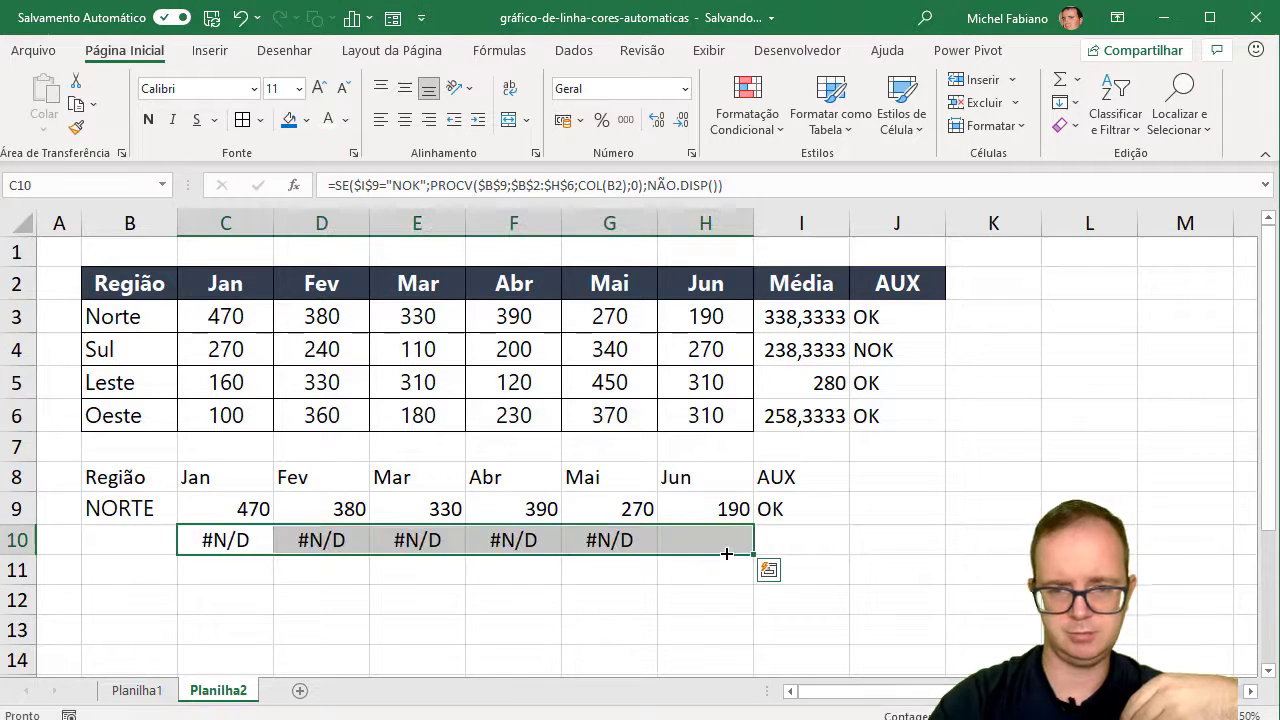
Step: Test the two lookup rows by switching B9 to SUL, then OESTE
left_click(135, 507)
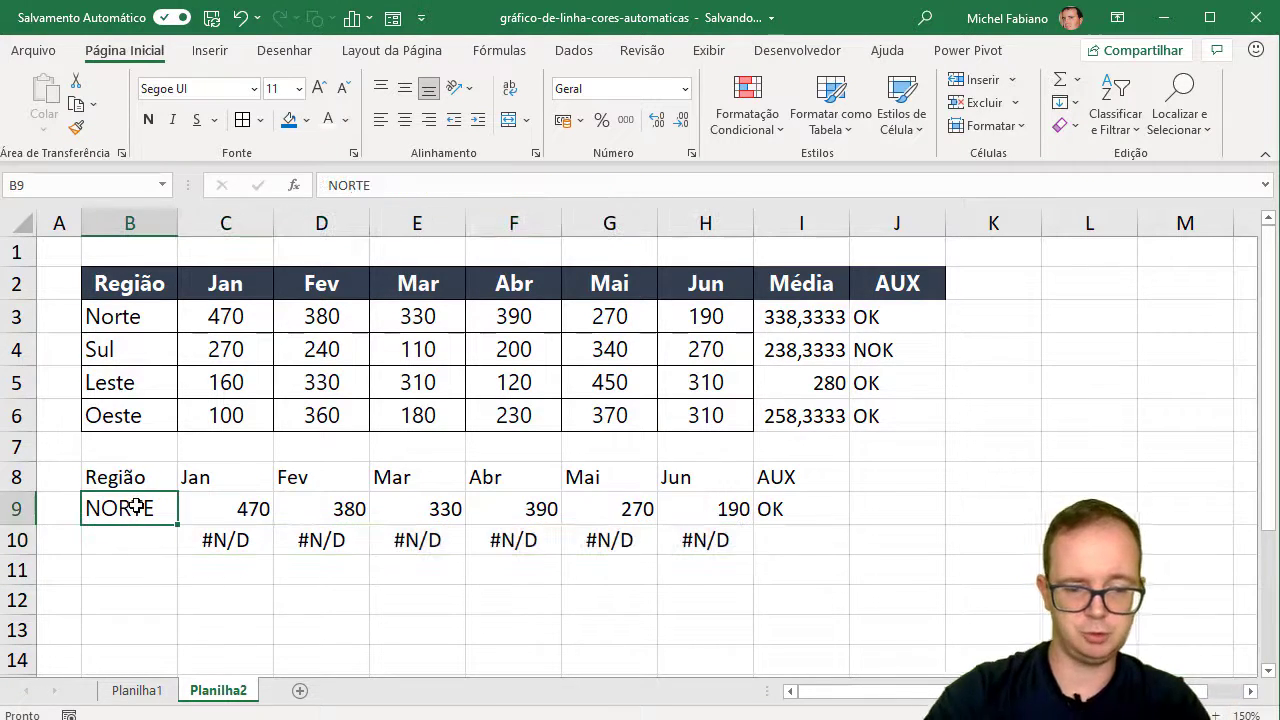
type("SUL")
key("Return")
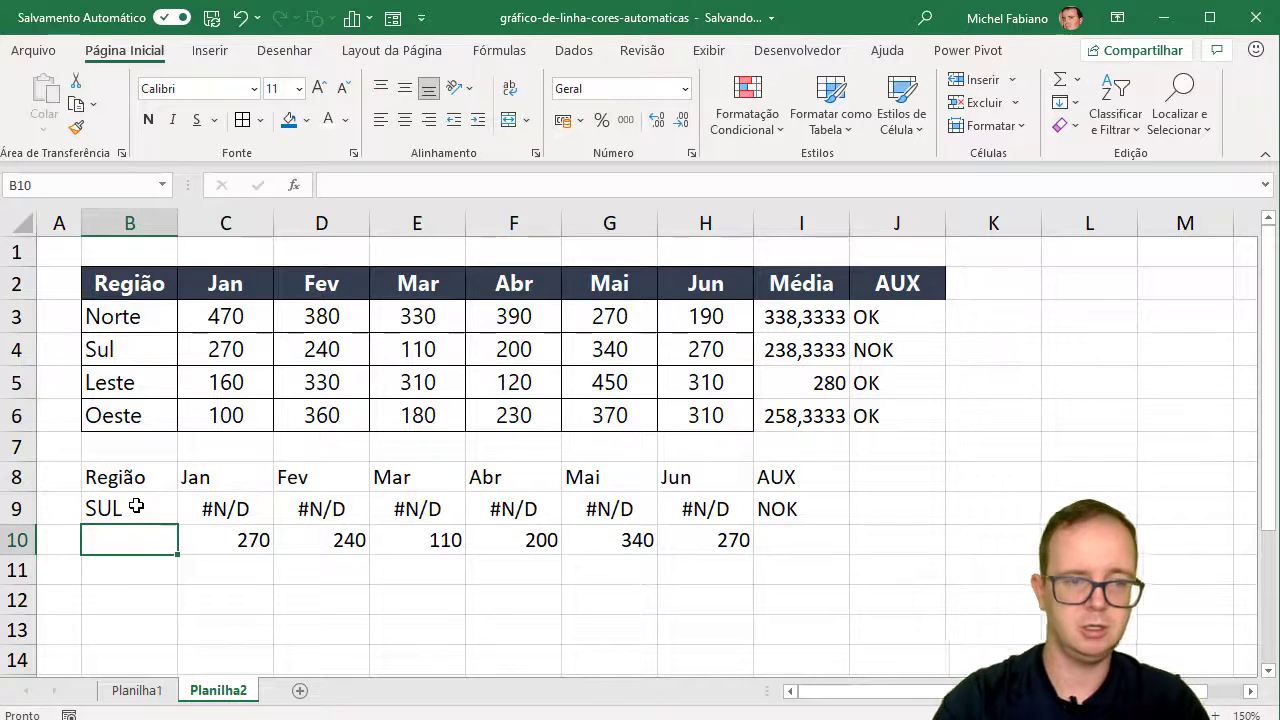
left_click(135, 507)
type("OESTE")
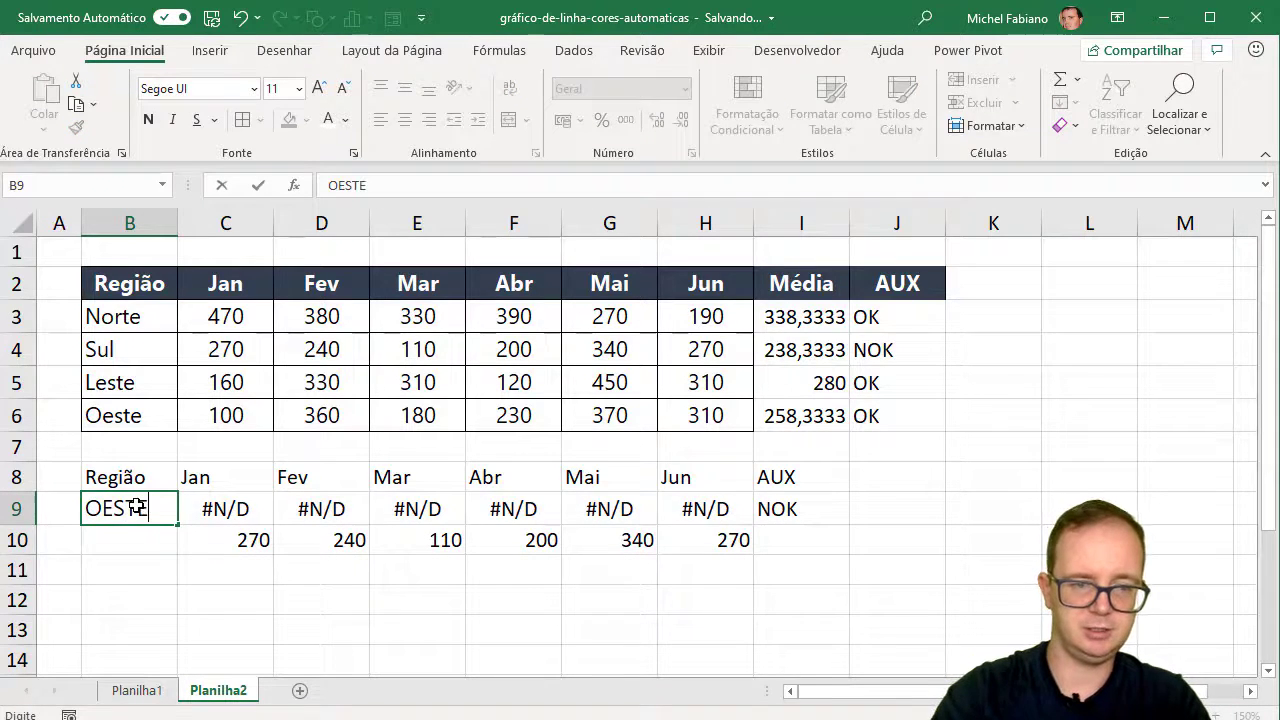
key("Return")
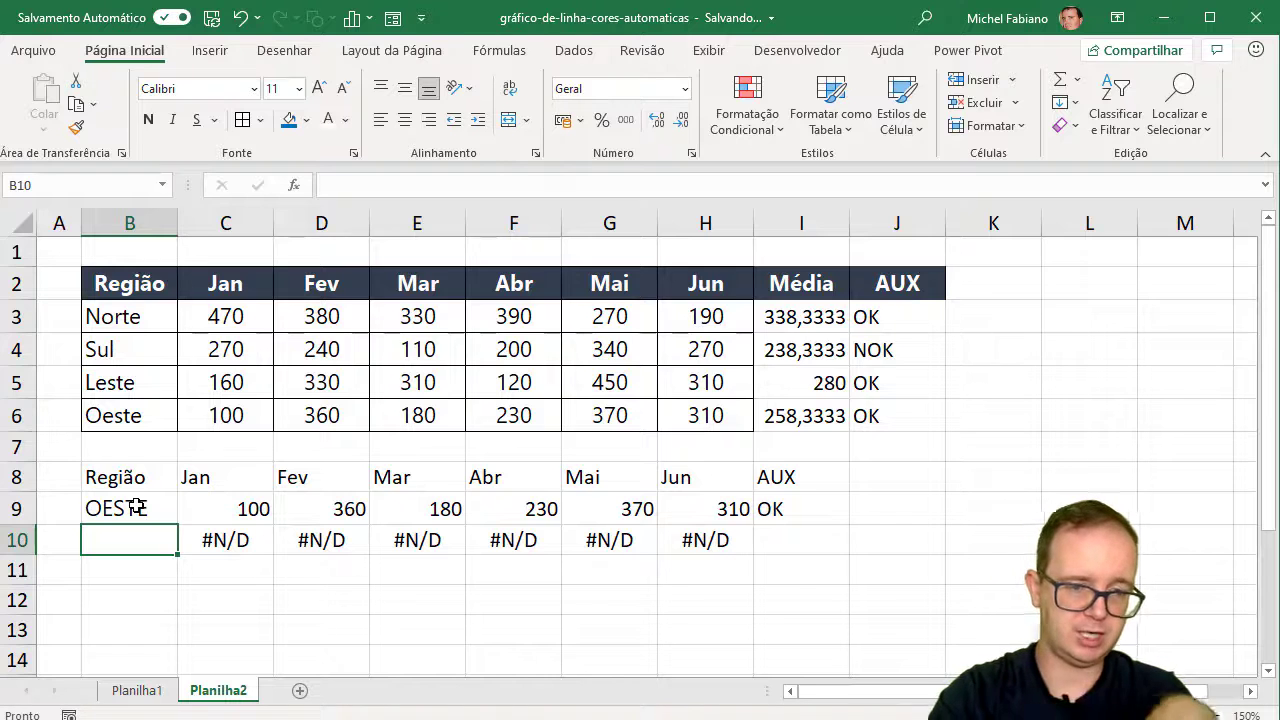
left_click(228, 479)
Step: Select C8:H10 and insert a basic 2D line chart from Inserir > Linha
left_click_drag(347, 490, 670, 507)
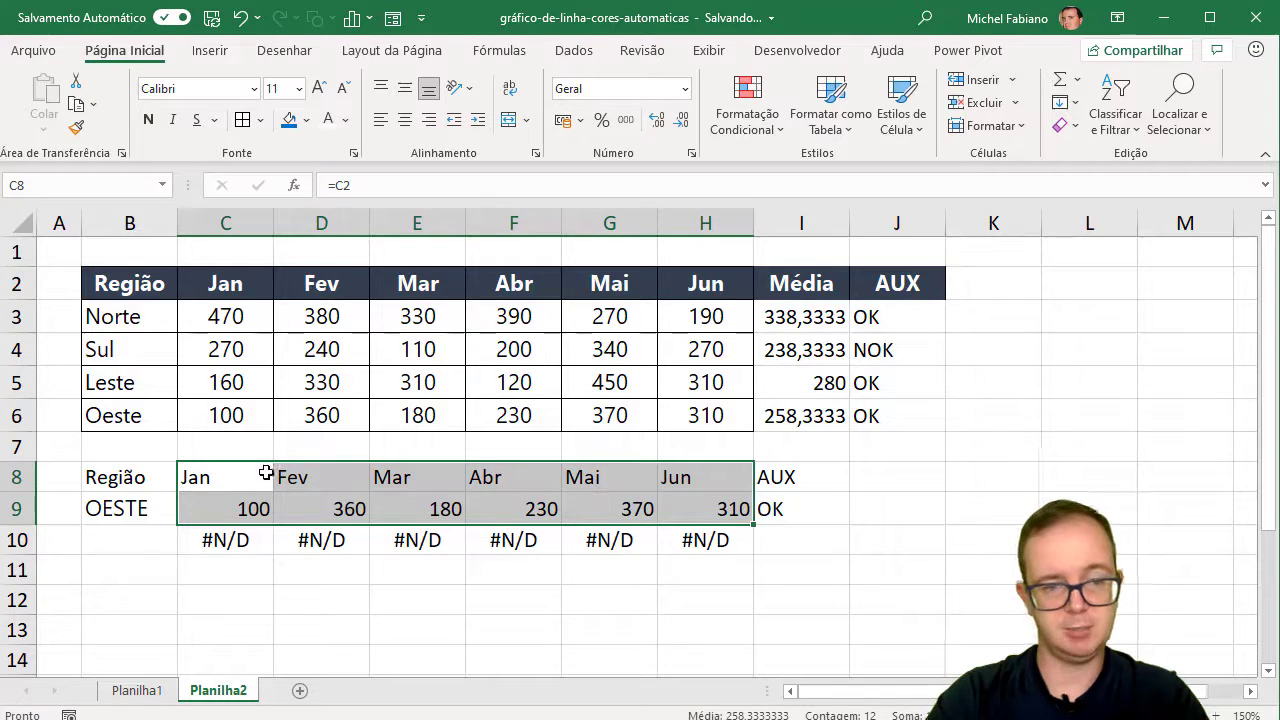
left_click_drag(266, 473, 681, 533)
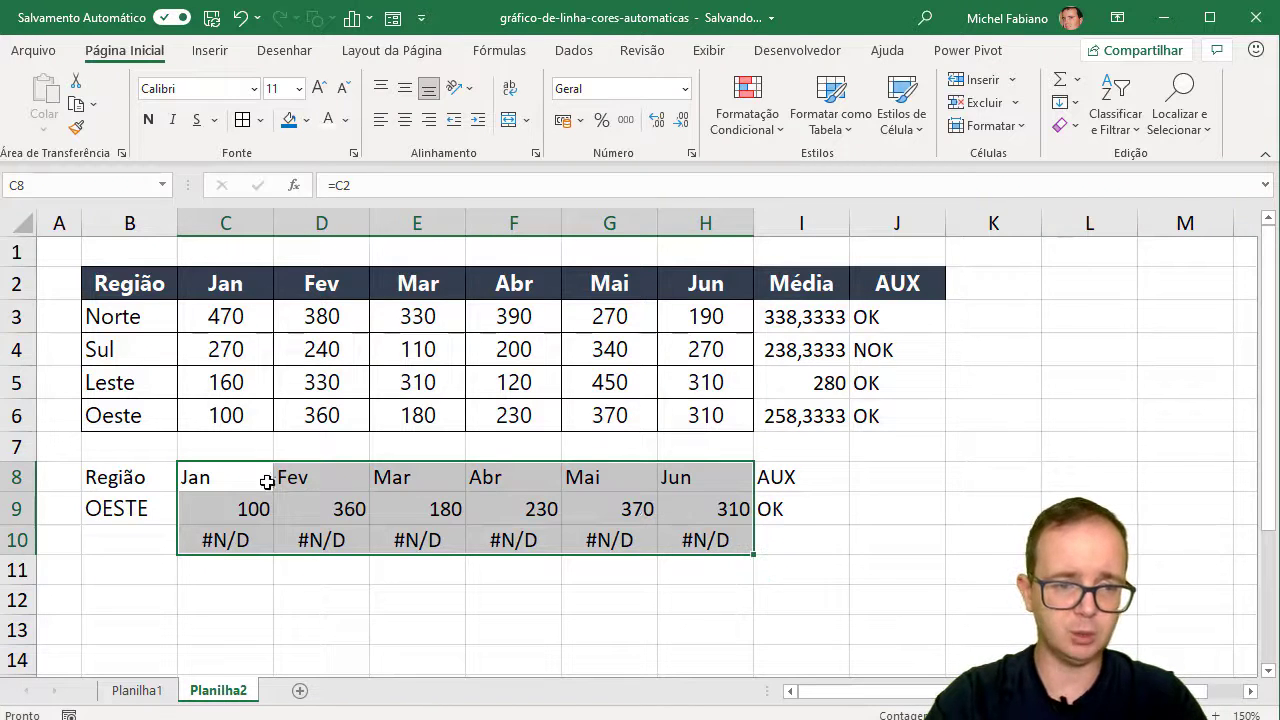
left_click_drag(266, 479, 689, 530)
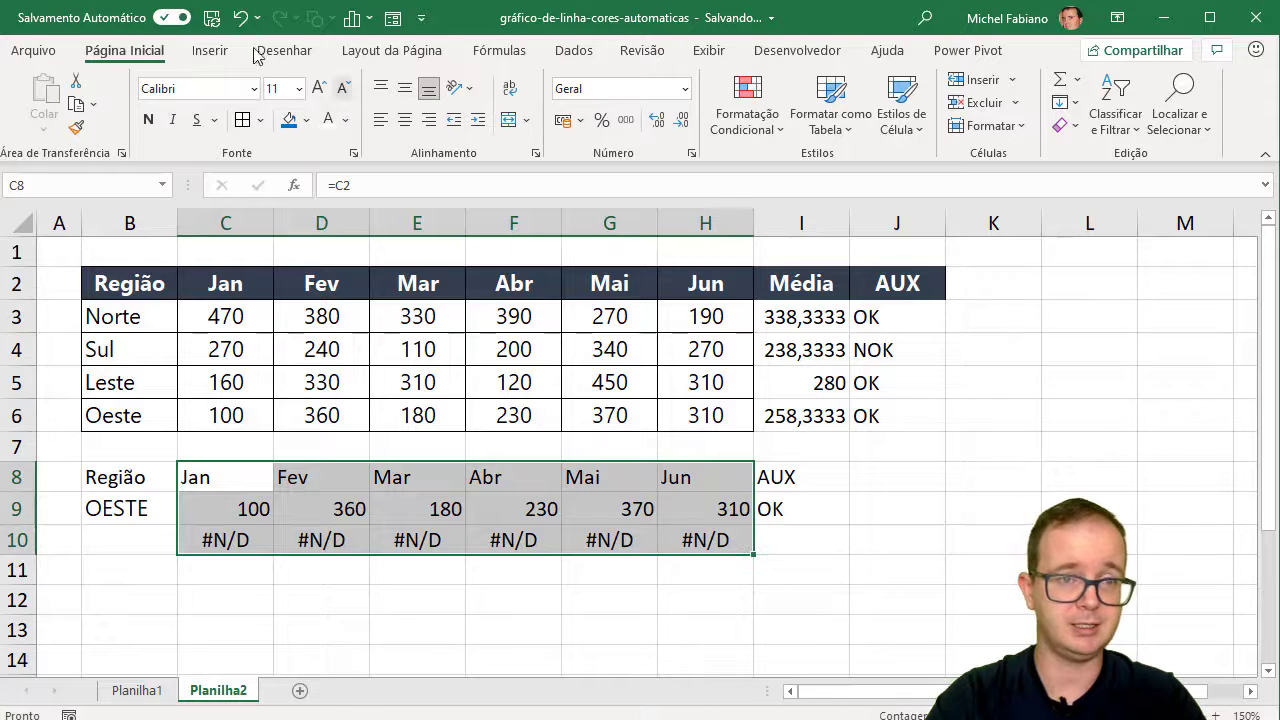
left_click(210, 50)
left_click(490, 101)
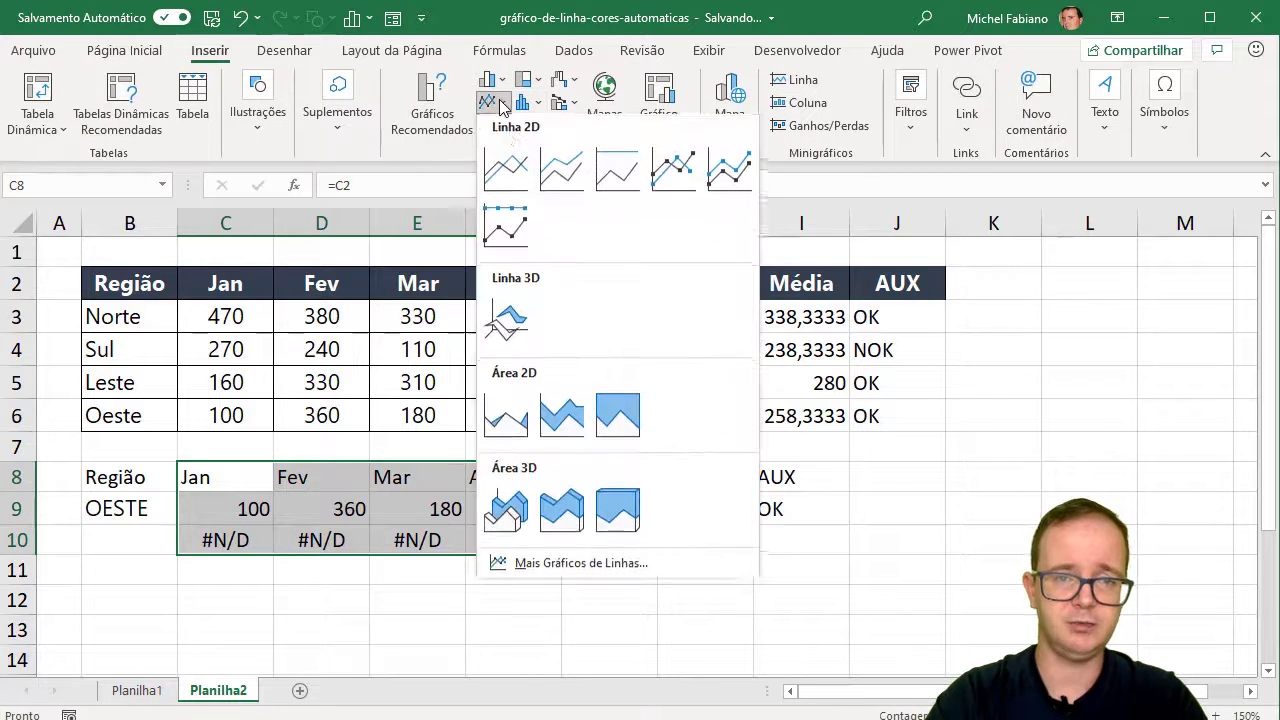
left_click(513, 181)
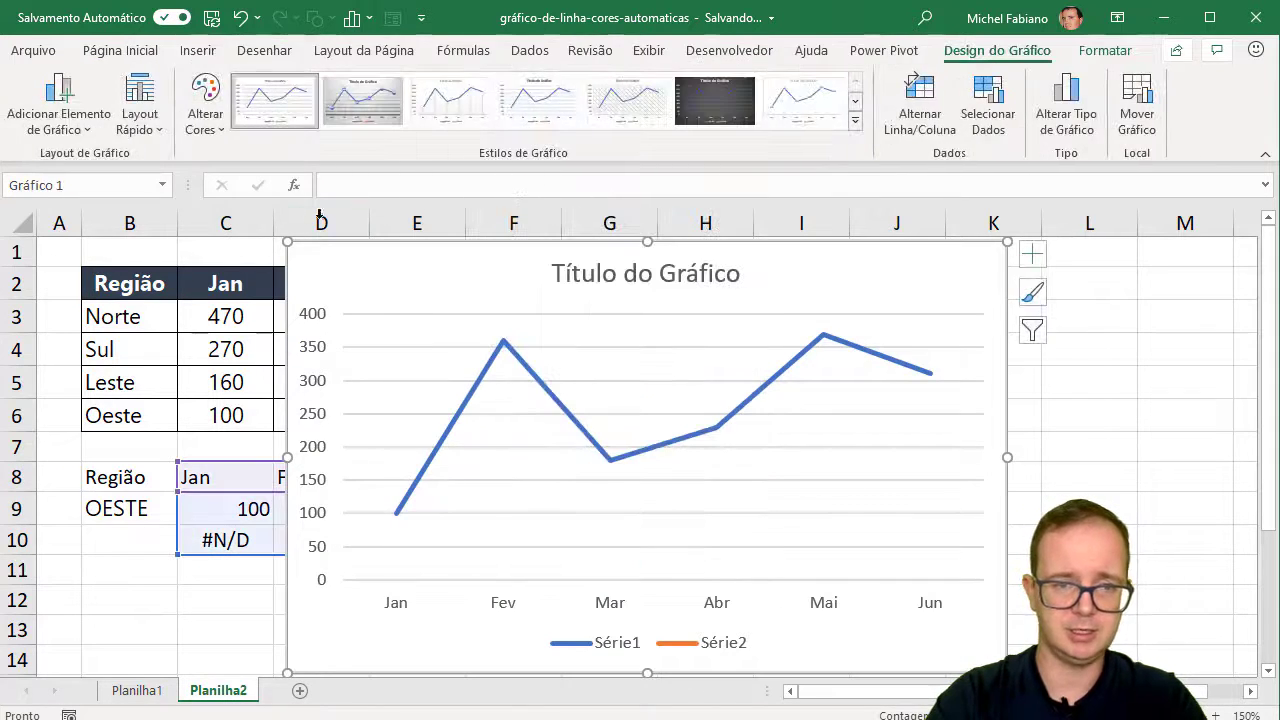
Step: Shrink the chart, move it to the right of the sales table and enlarge it
left_click_drag(288, 240, 472, 328)
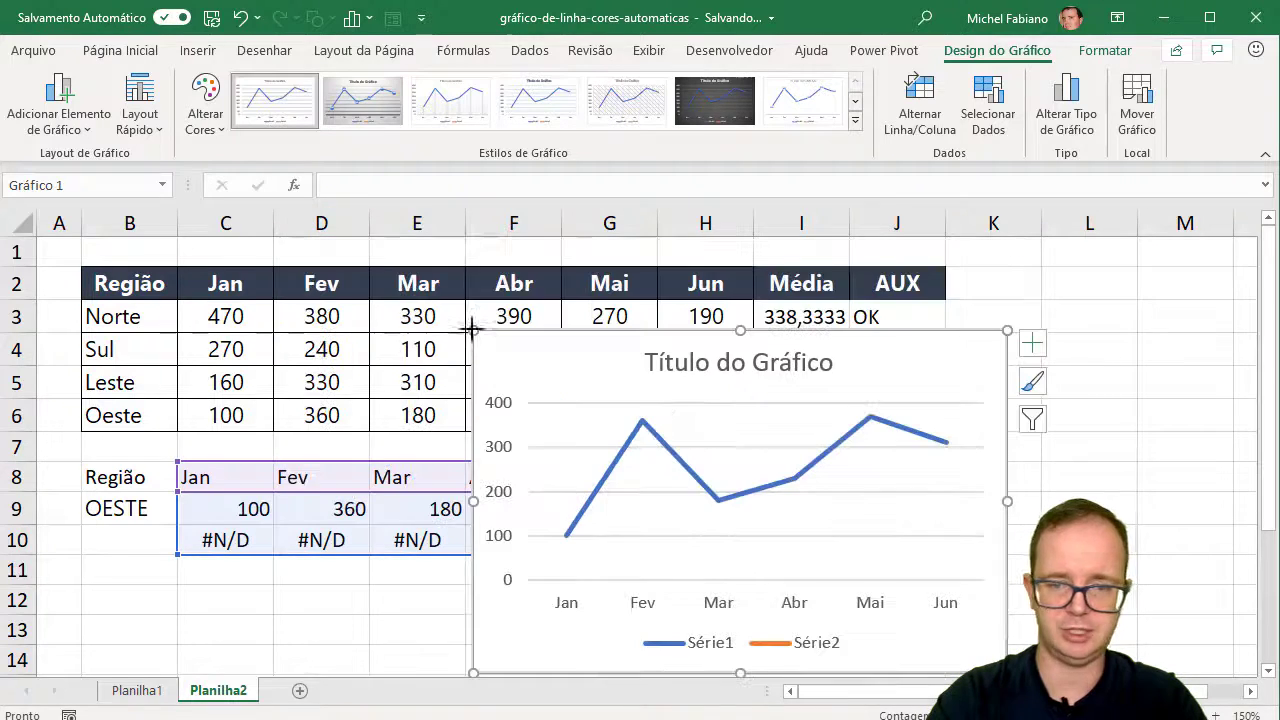
scroll(824, 607, "down", 1, "ctrl")
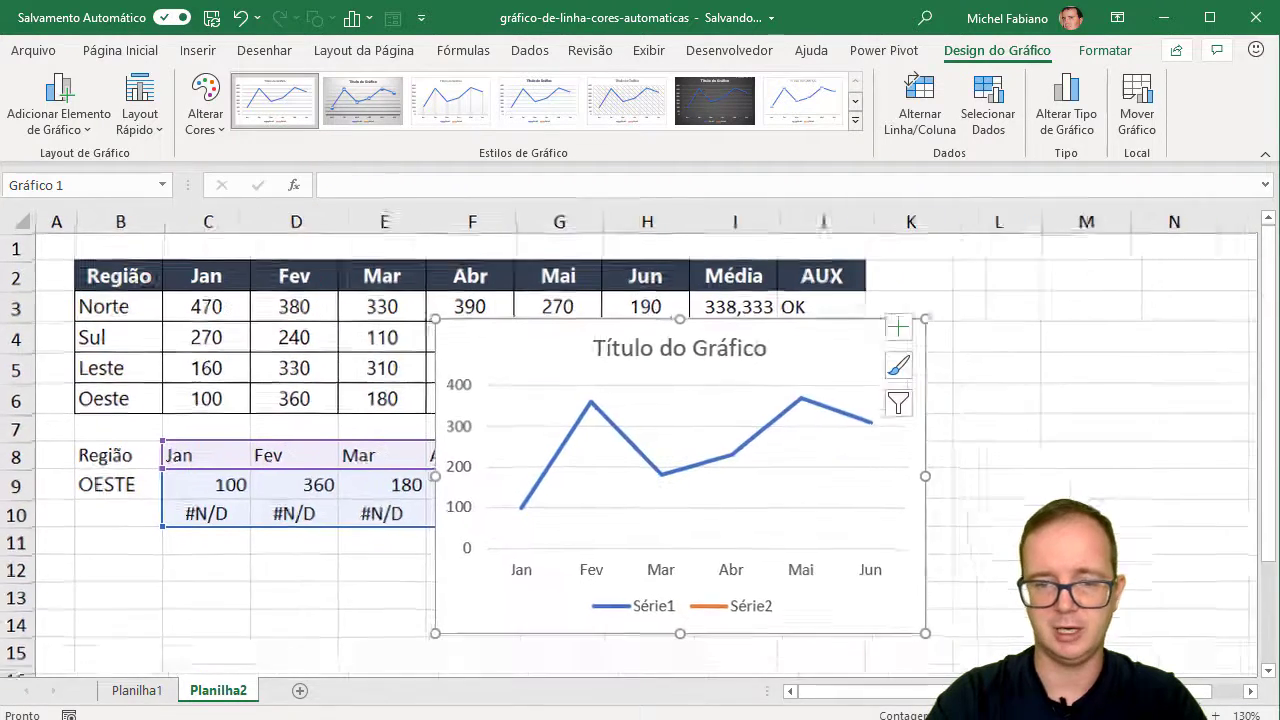
scroll(824, 607, "down", 2, "ctrl")
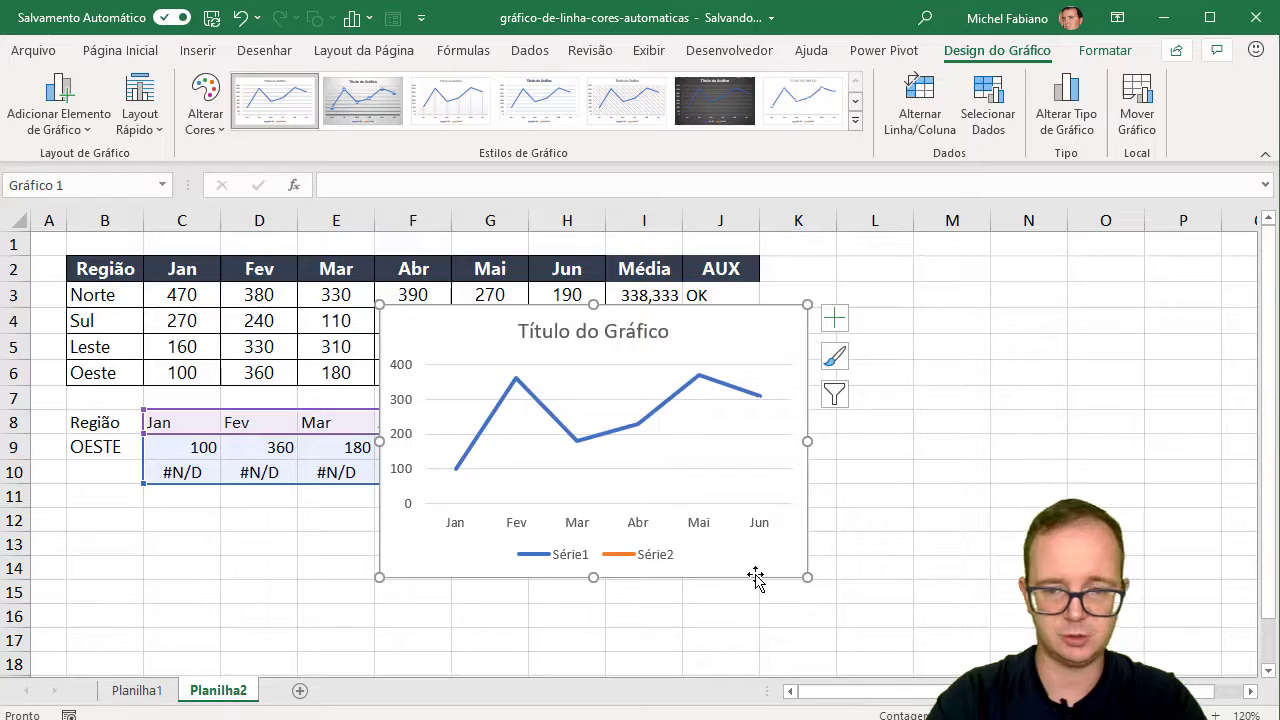
scroll(786, 599, "down", 1, "ctrl")
scroll(786, 599, "down", 1, "ctrl")
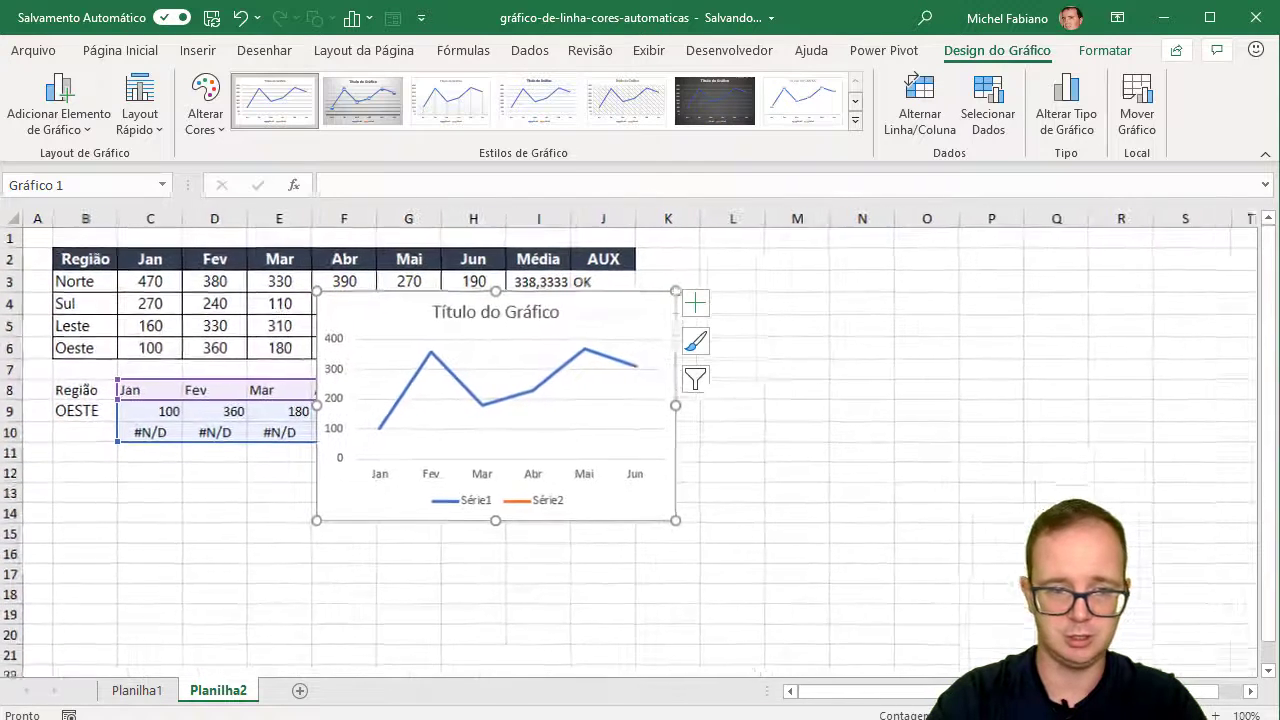
mouse_move(667, 514)
left_mouse_down()
mouse_move(1013, 474)
mouse_move(1176, 502)
left_mouse_up()
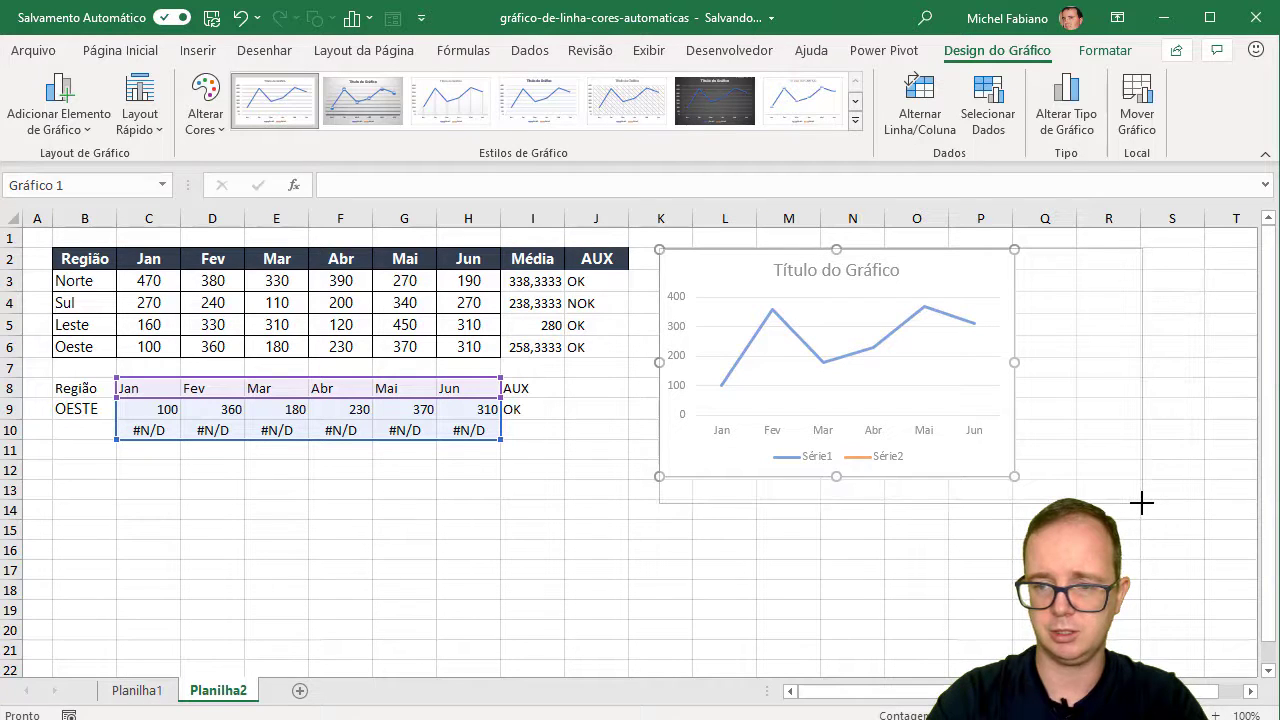
left_click_drag(1176, 502, 1141, 496)
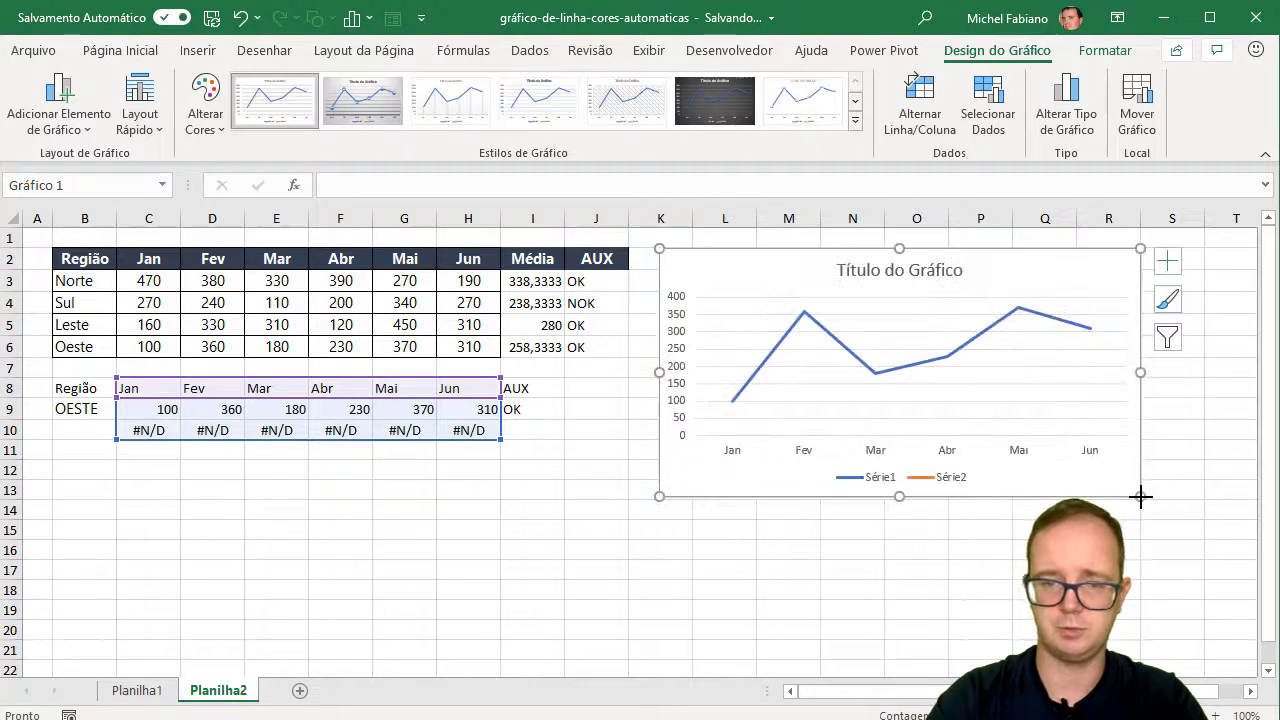
left_click(689, 557)
Step: Enter NORTE, then SUL, in B9 to check the chart switches series, then reselect C8:H10
left_click(78, 408)
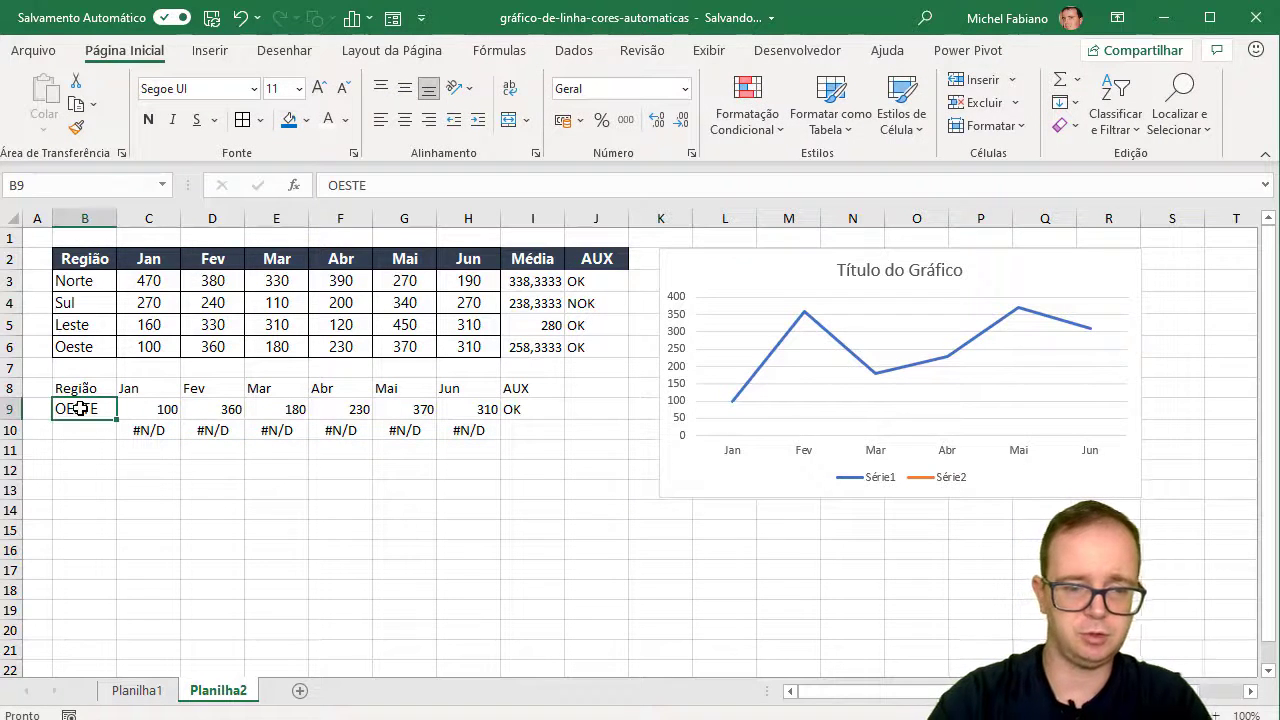
type("NORTE")
key("Return")
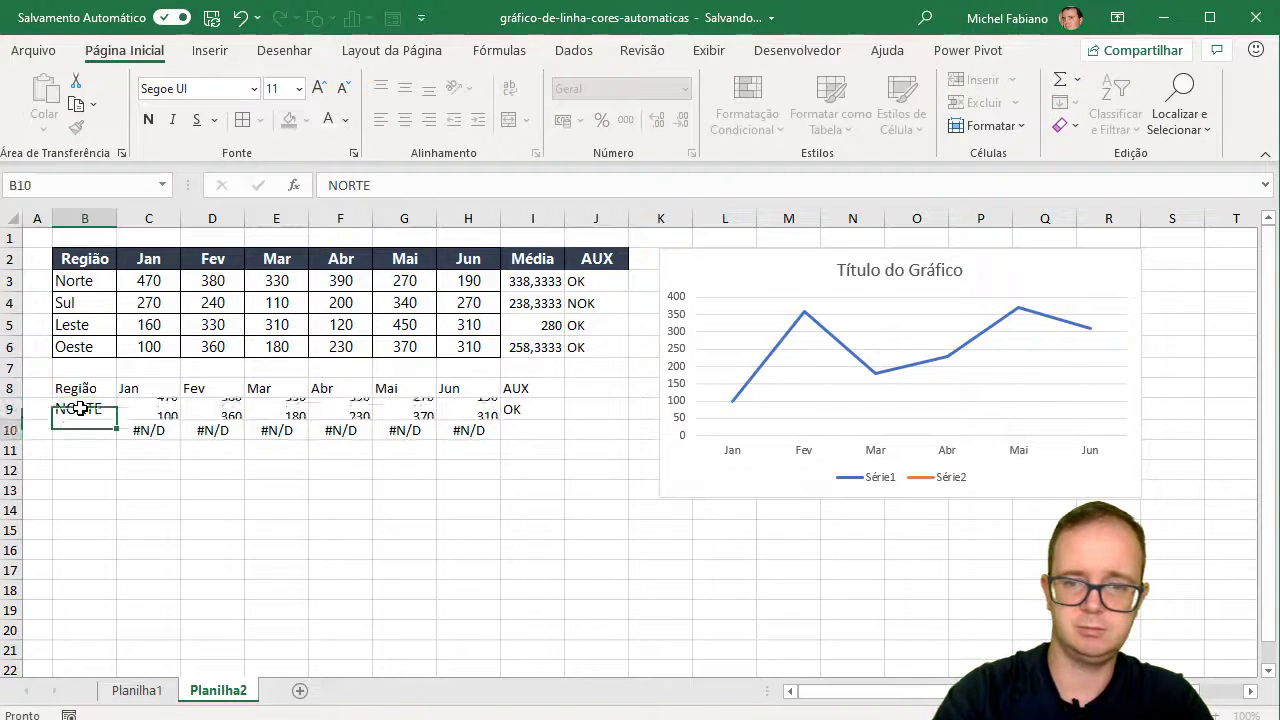
left_click(80, 402)
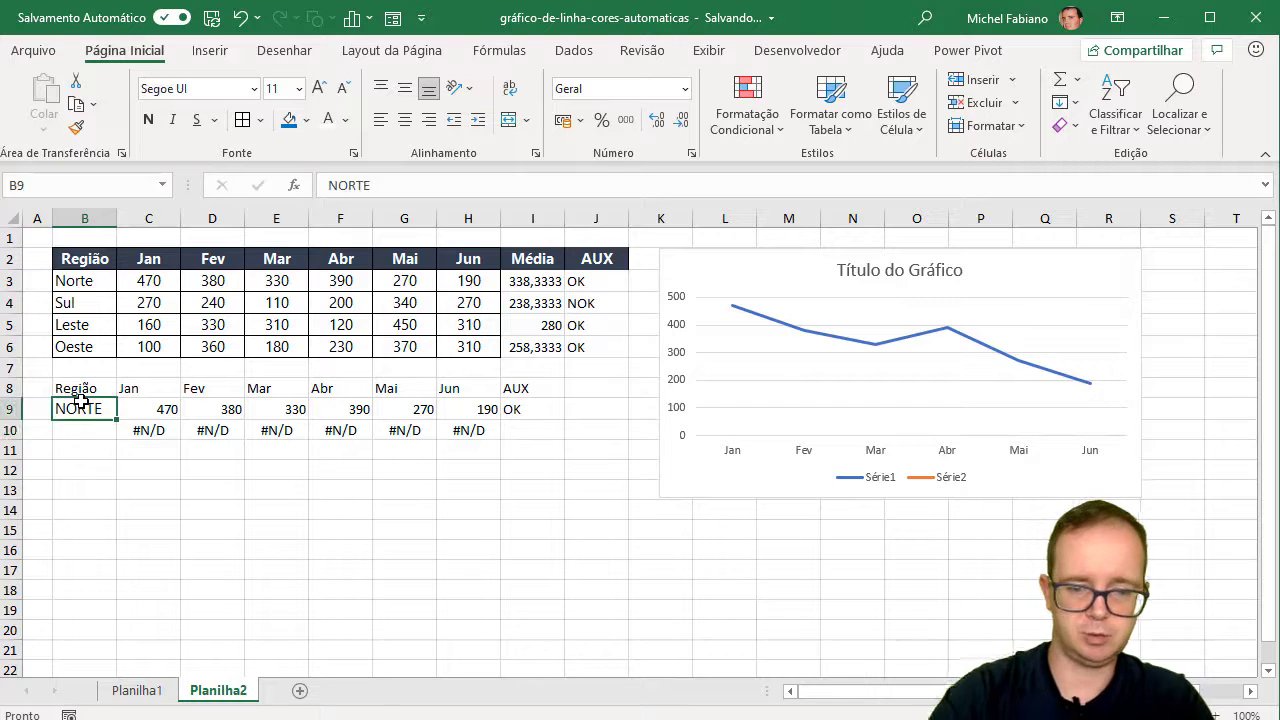
type("SUL")
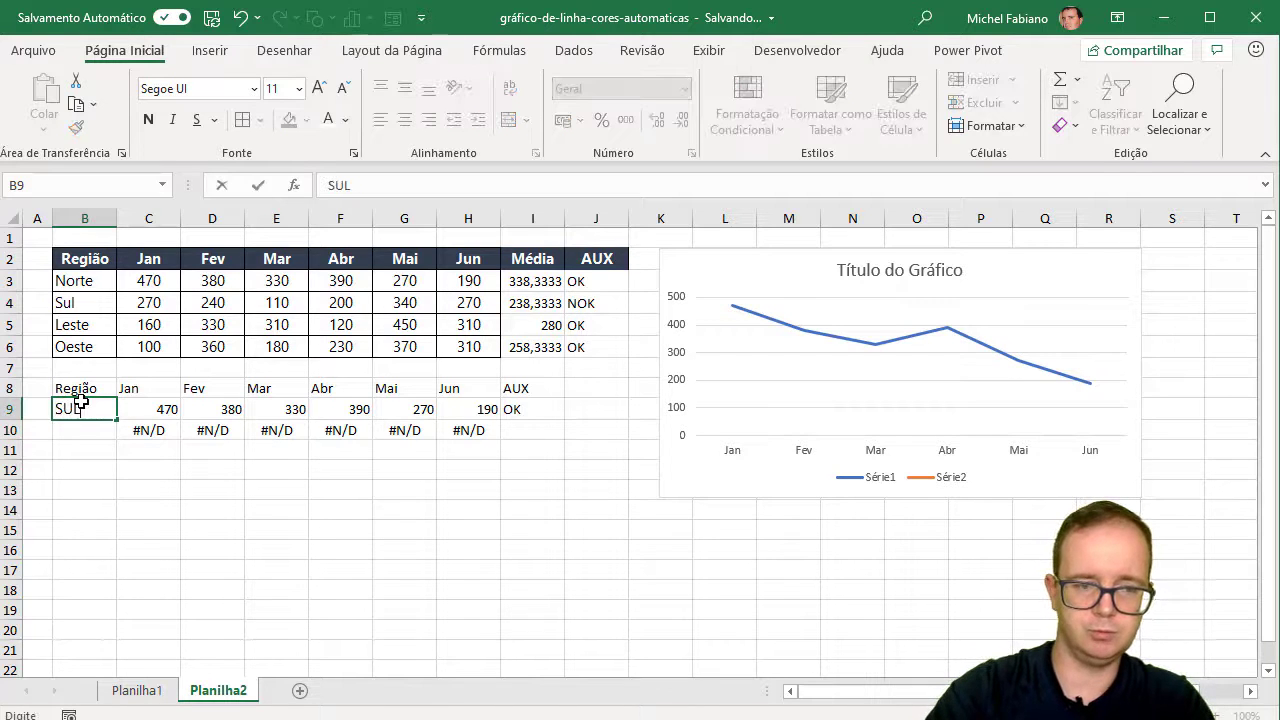
key("Return")
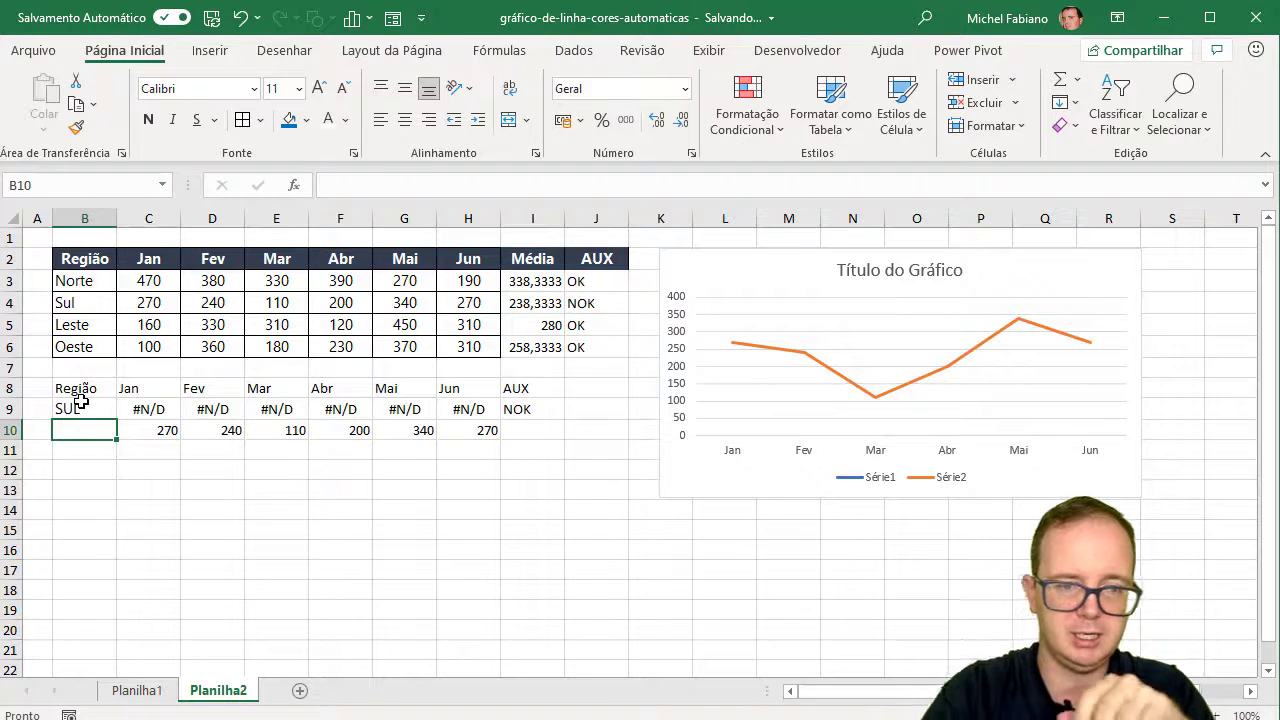
left_click_drag(134, 389, 486, 418)
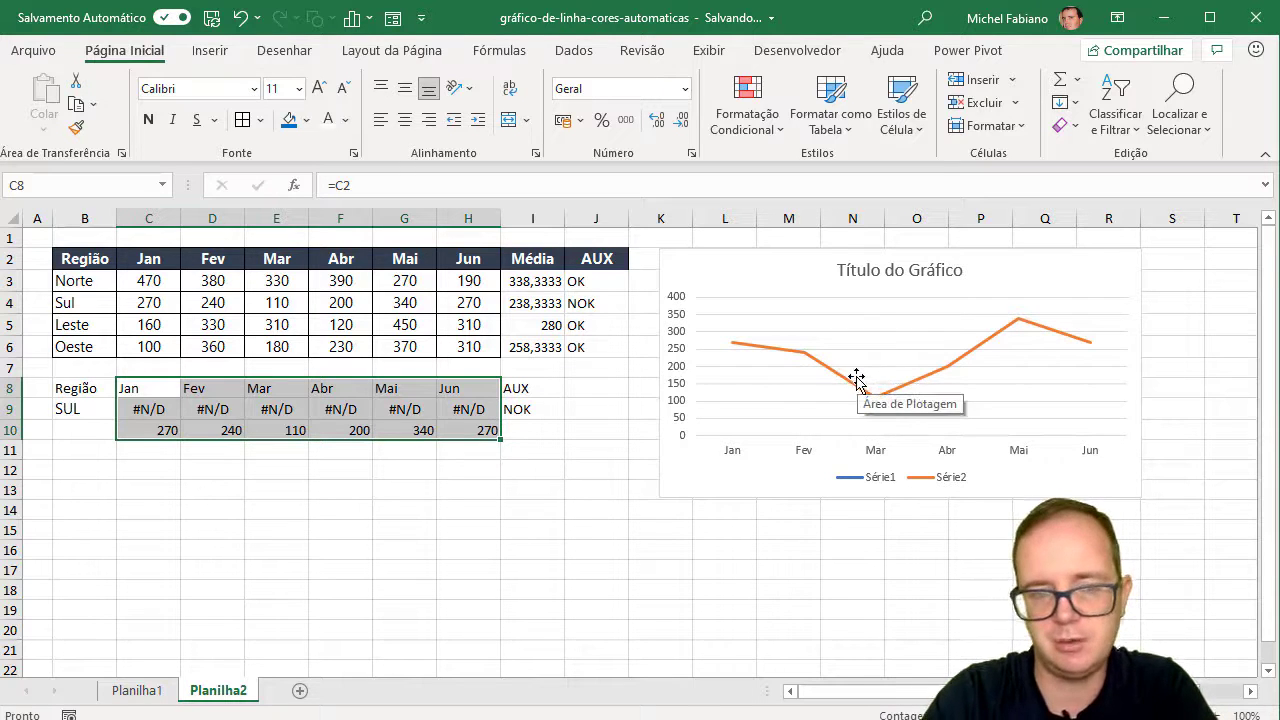
mouse_move(678, 352)
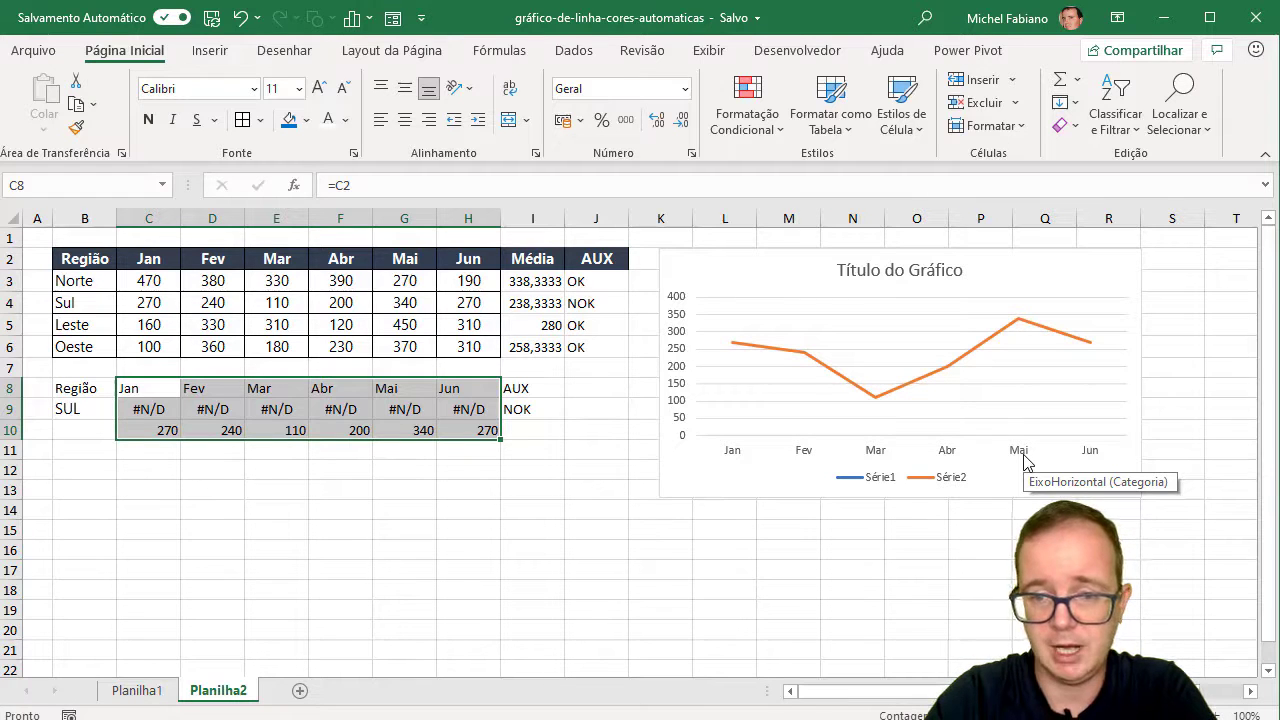
Step: Delete the chart's vertical value axis and horizontal gridlines
left_click(679, 354)
key("Delete")
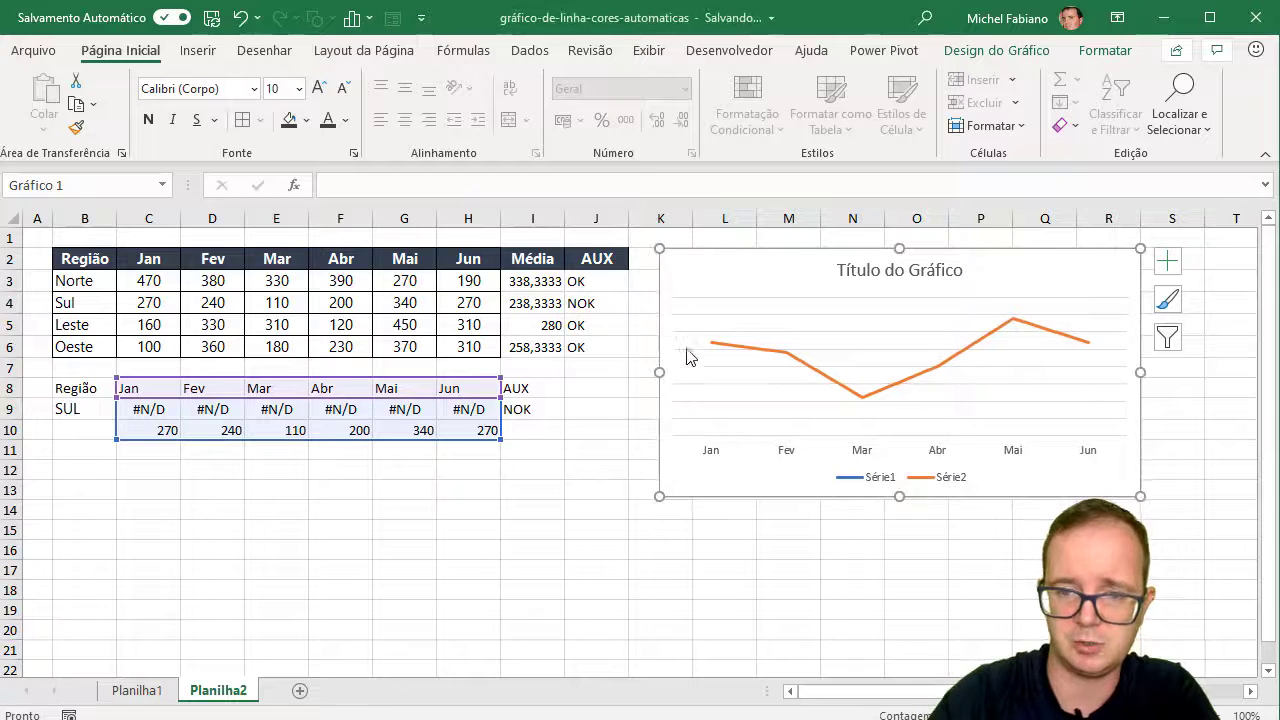
left_click(701, 375)
key("Delete")
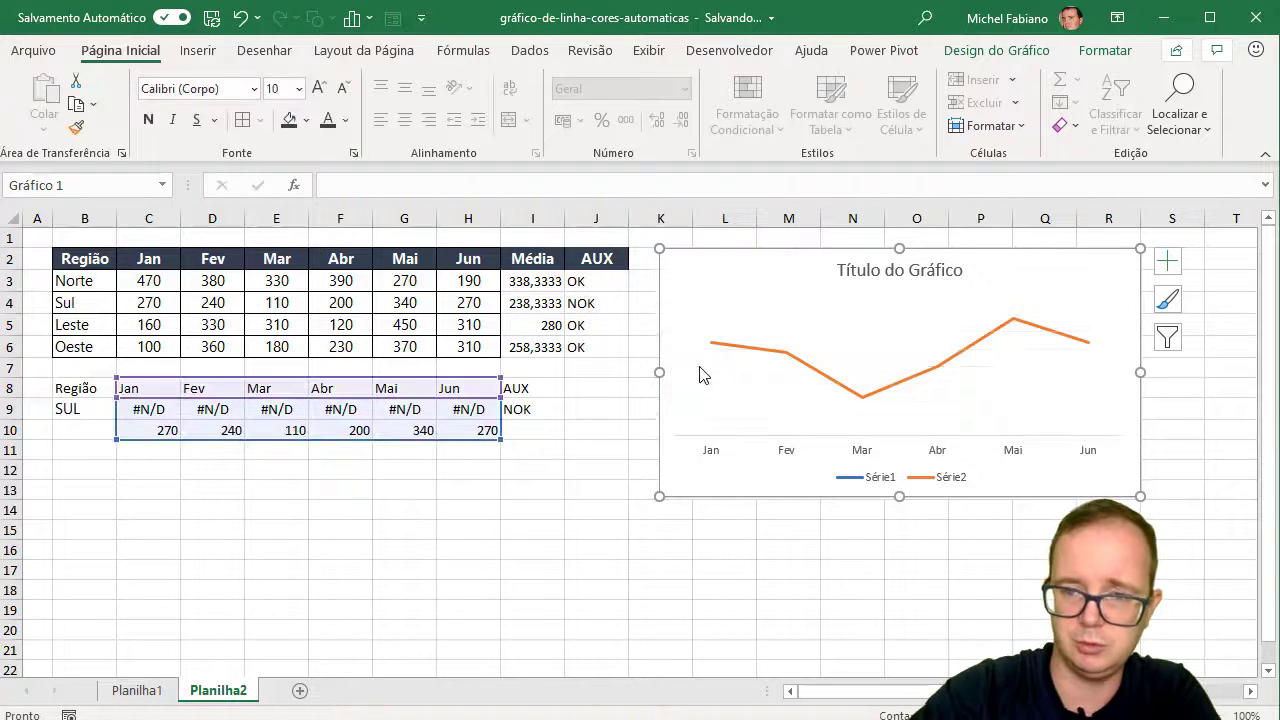
Step: Colour the Série2 (Sul) line dark red with Formatar > Contorno da Forma
left_click(913, 383)
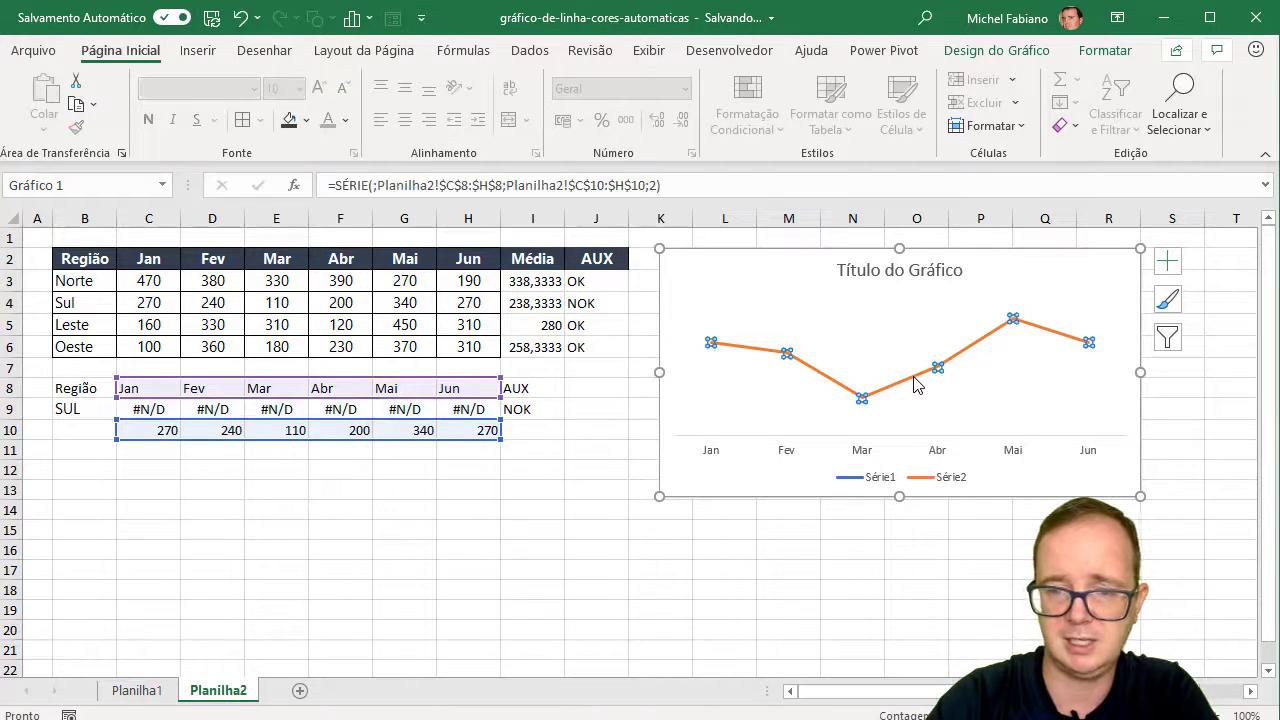
left_click(1106, 50)
left_click(665, 102)
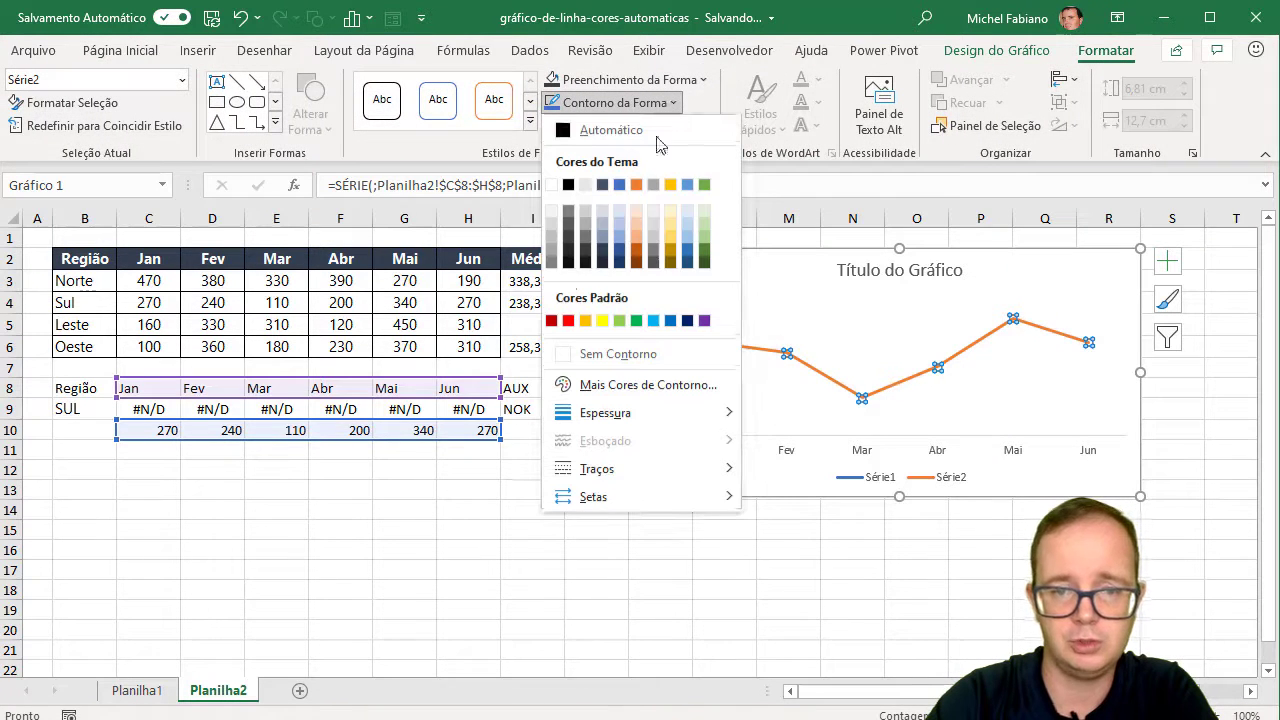
left_click(551, 320)
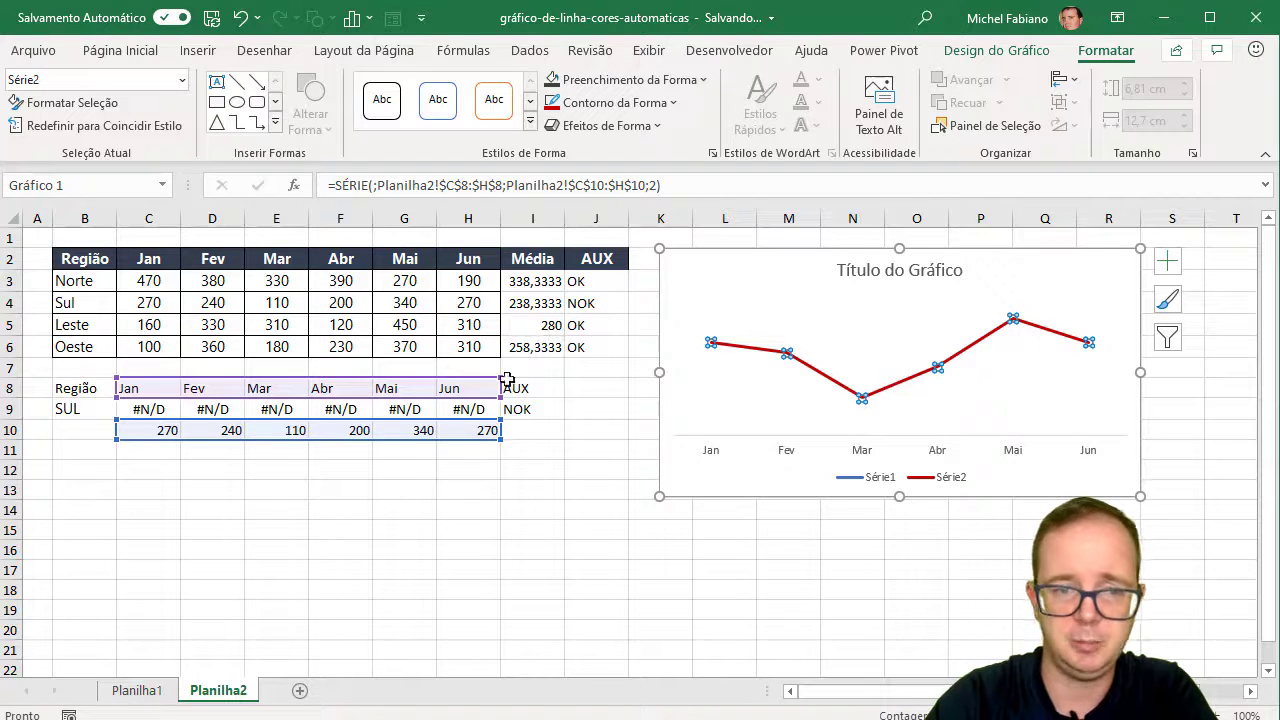
left_click(70, 409)
Step: Enter NORTE as the region and make the Série1 line dark blue
type("N")
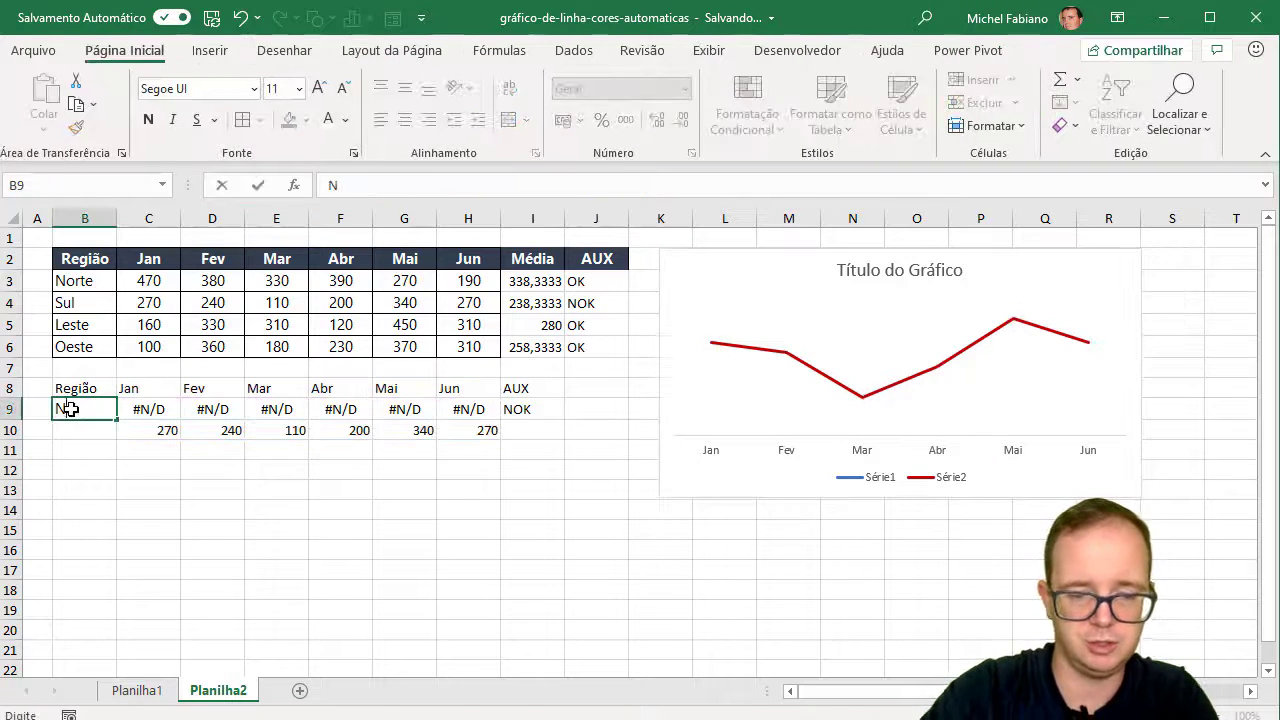
type("ORTE")
key("Return")
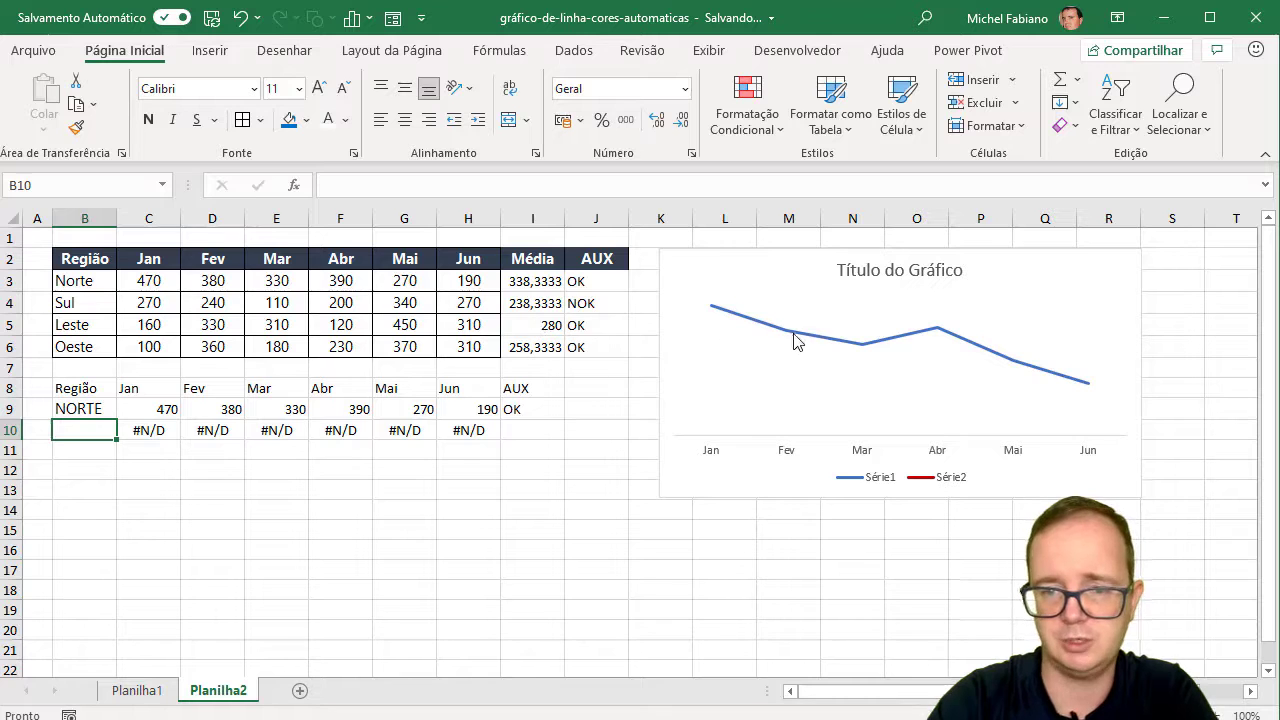
left_click(798, 336)
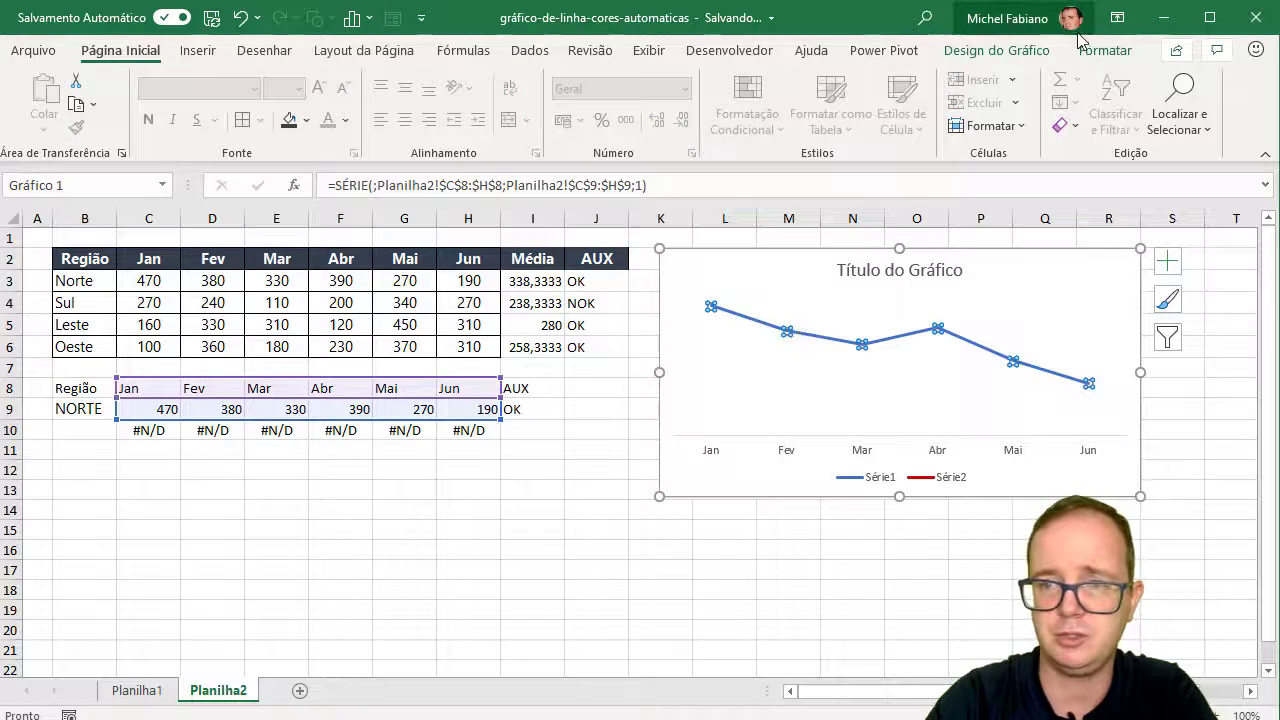
left_click(1104, 51)
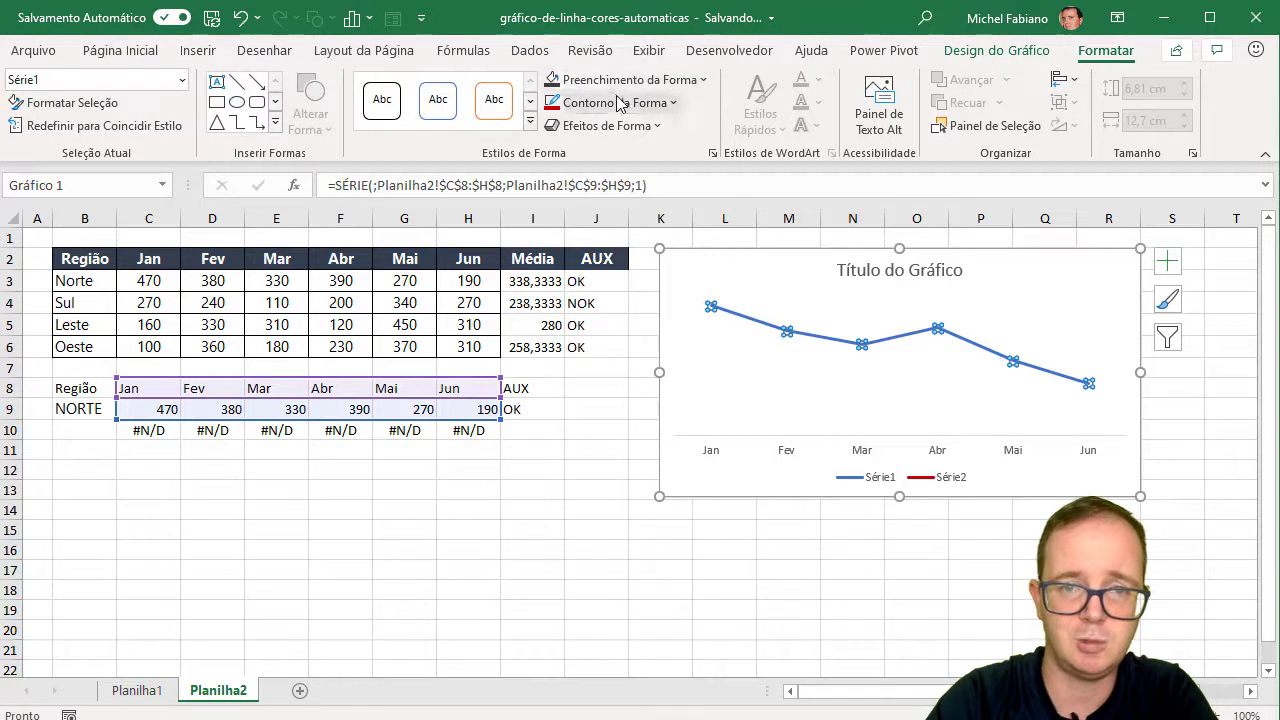
left_click(621, 102)
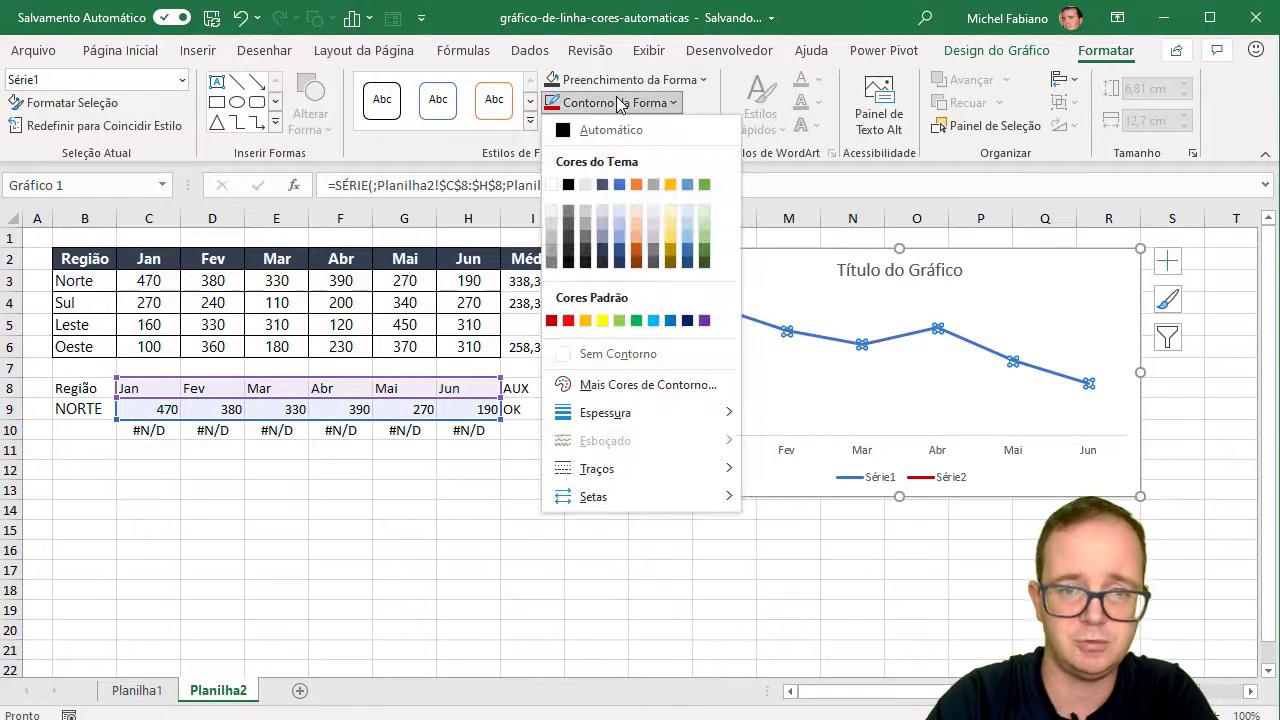
left_click(619, 260)
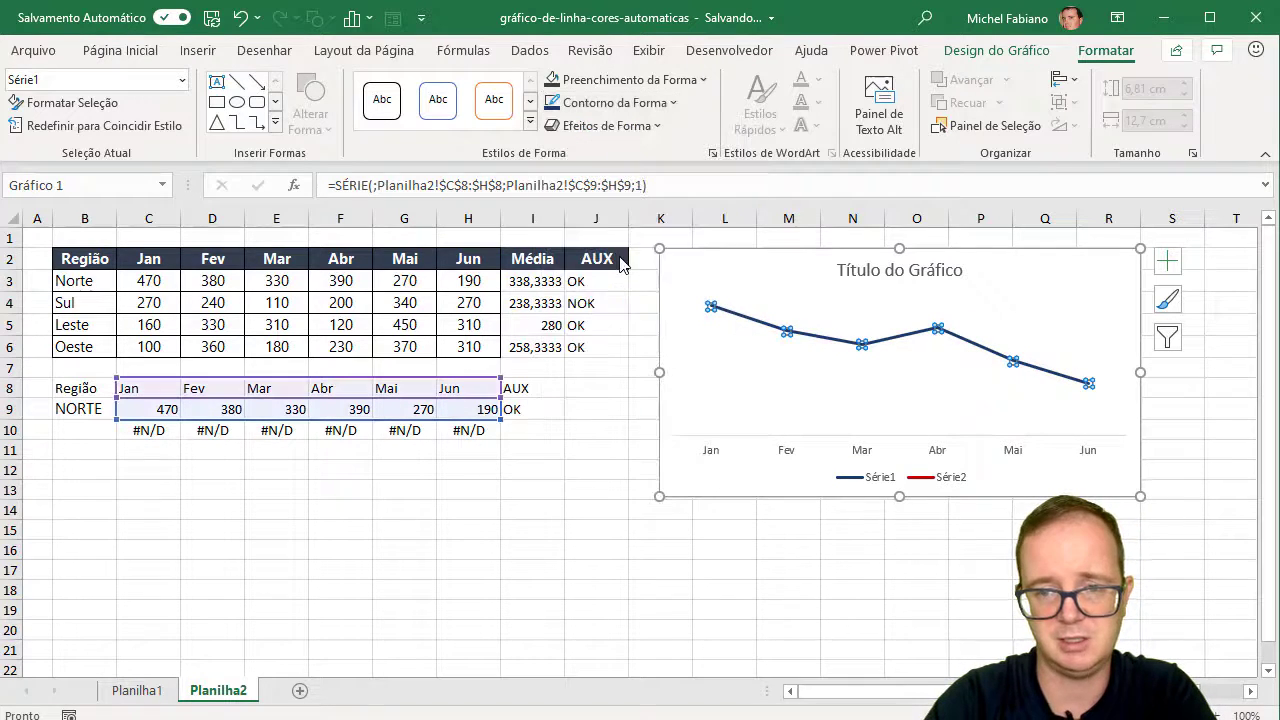
Step: Add Rótulos de Dados value labels to the Norte line's points
left_click(1167, 268)
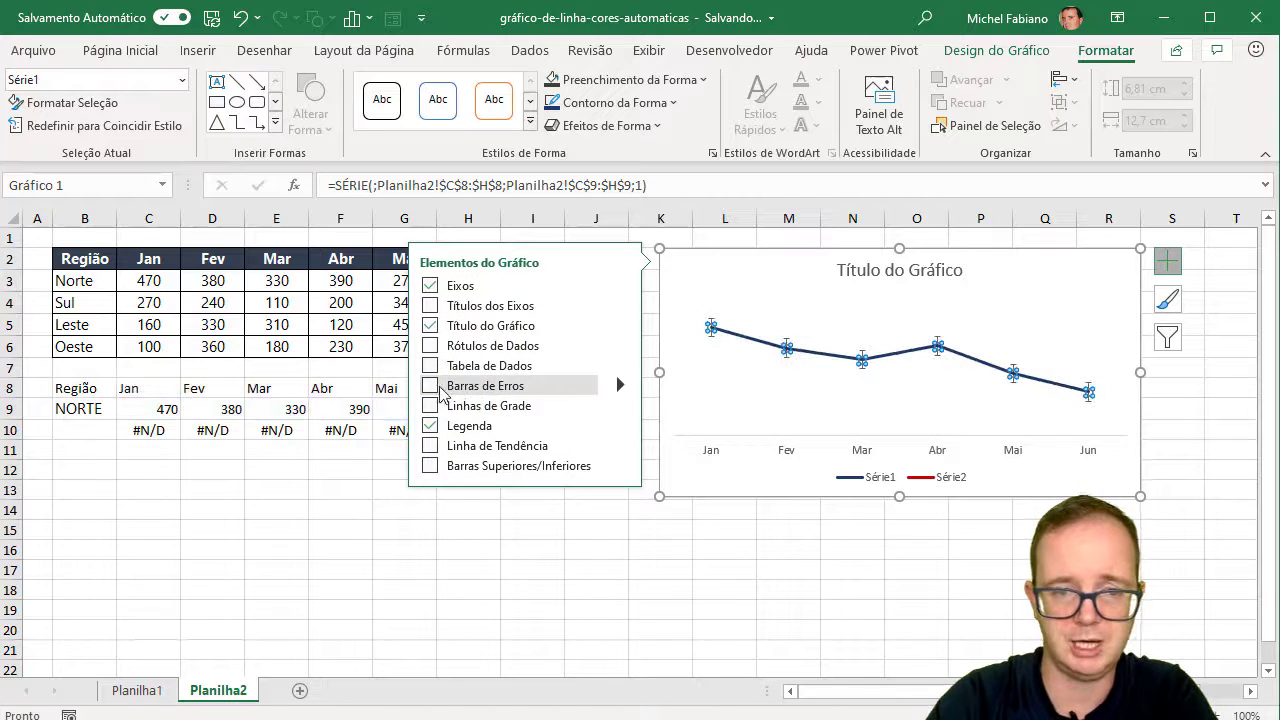
left_click(431, 346)
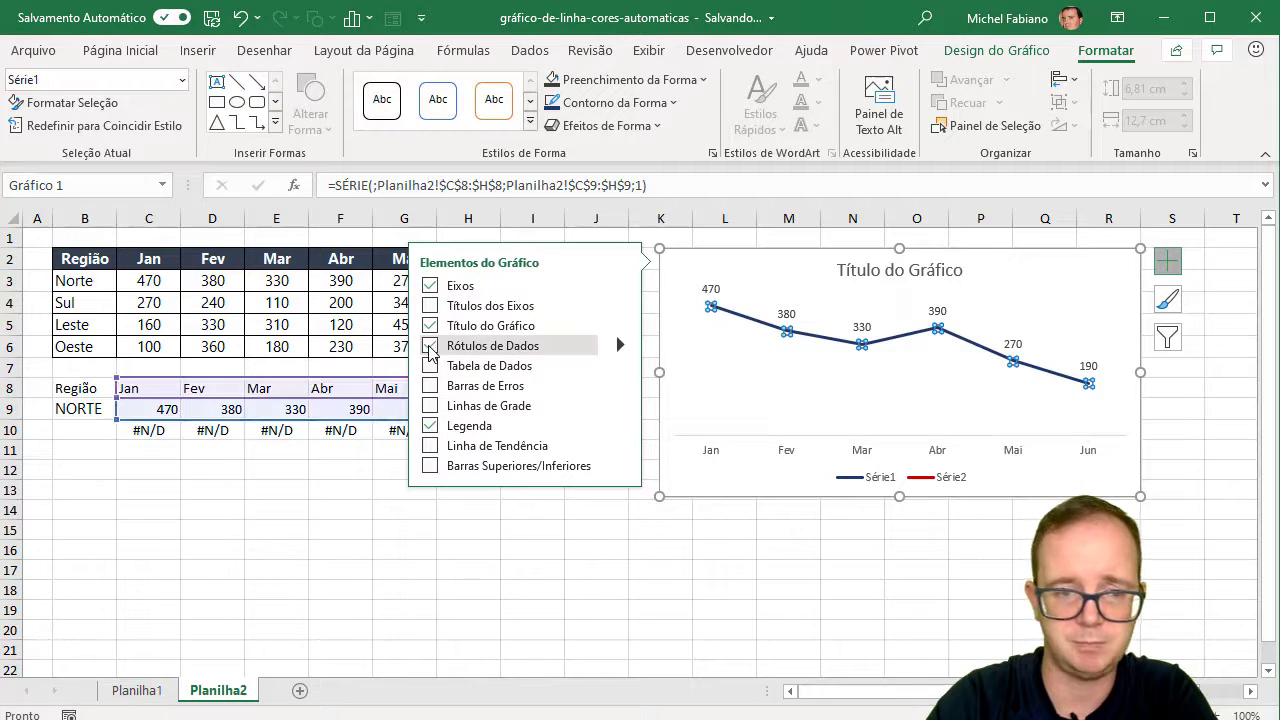
left_click(277, 528)
Step: Enter SUL in B9 and add Rótulos de Dados to the red Série2 line
left_click(95, 408)
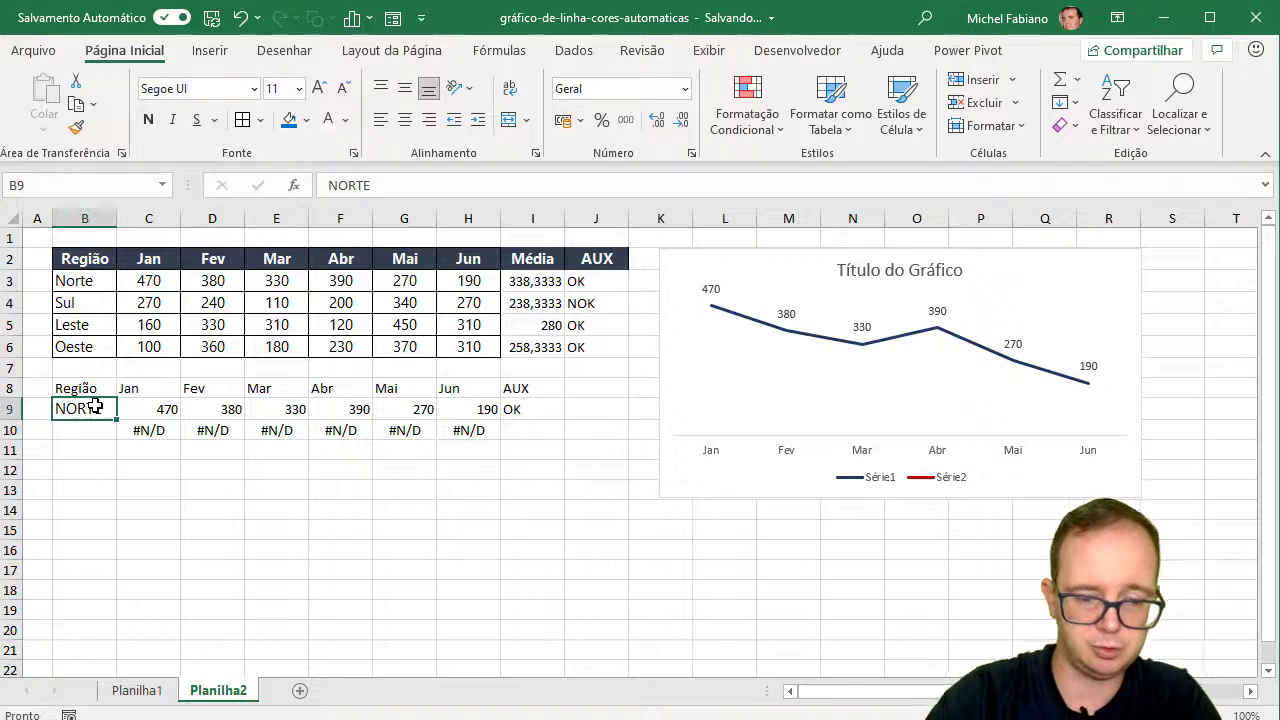
type("SUL")
key("Return")
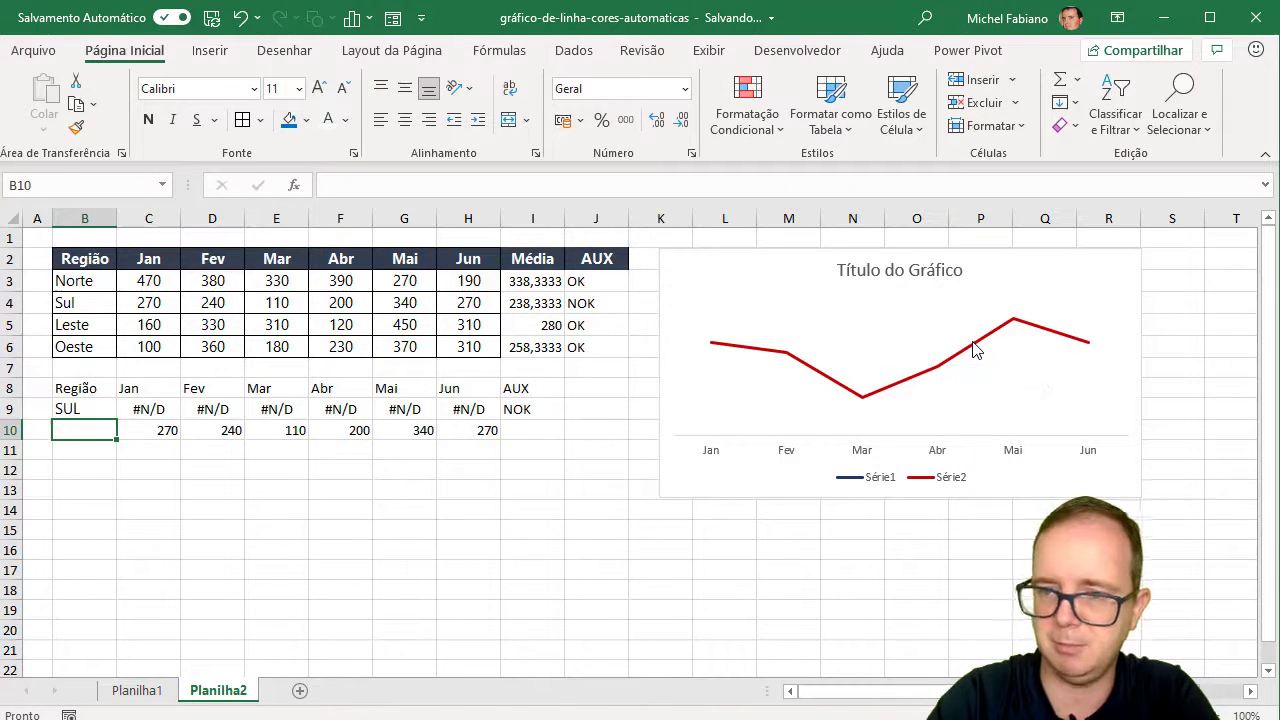
left_click(975, 344)
left_click(1166, 262)
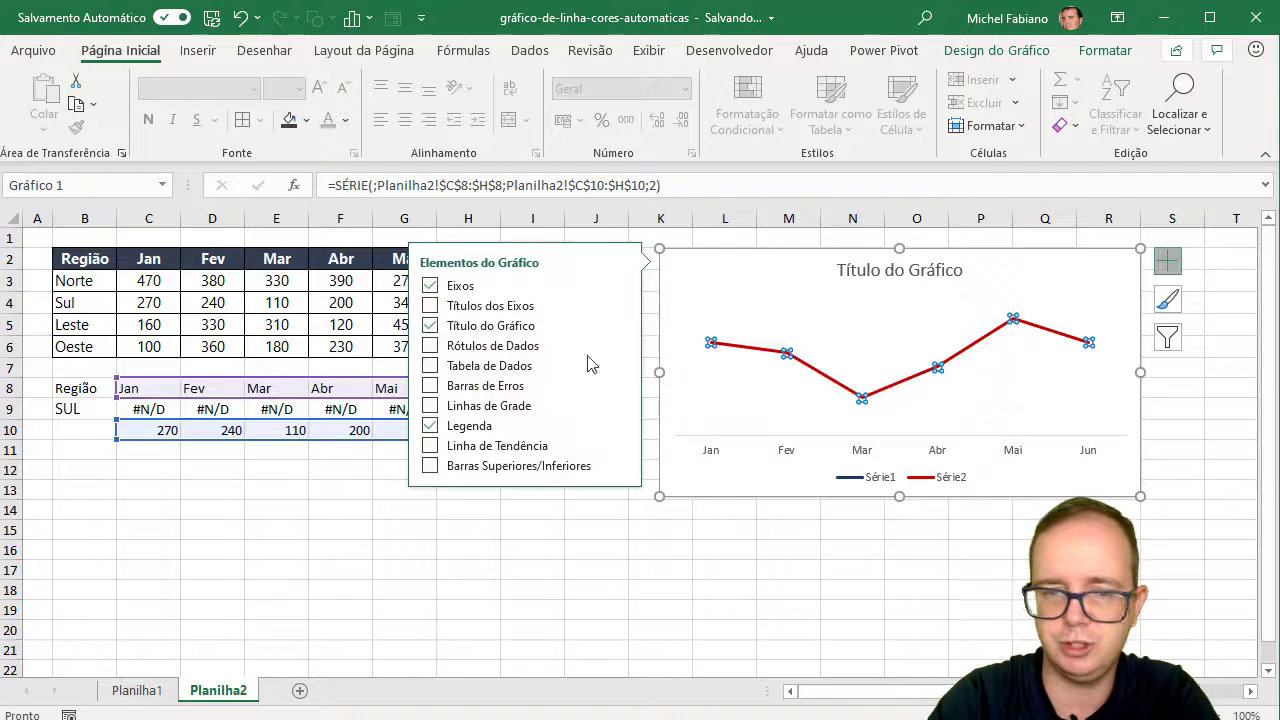
left_click(430, 345)
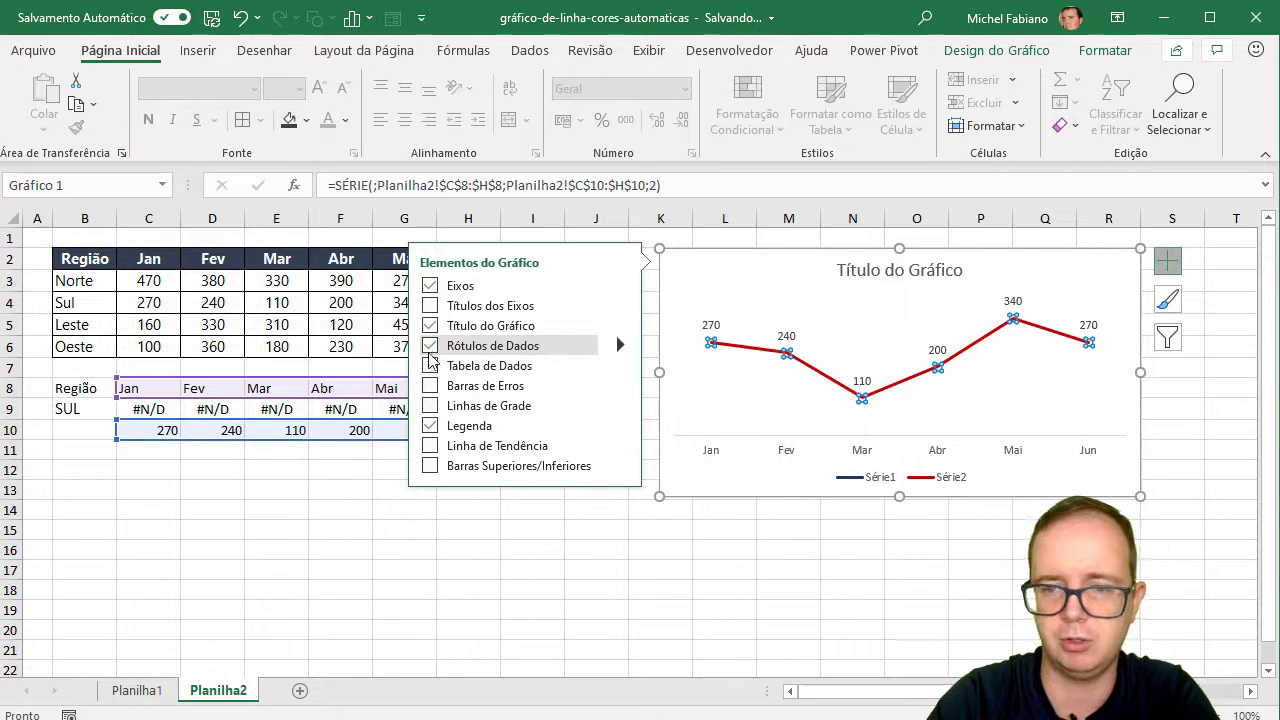
left_click(327, 538)
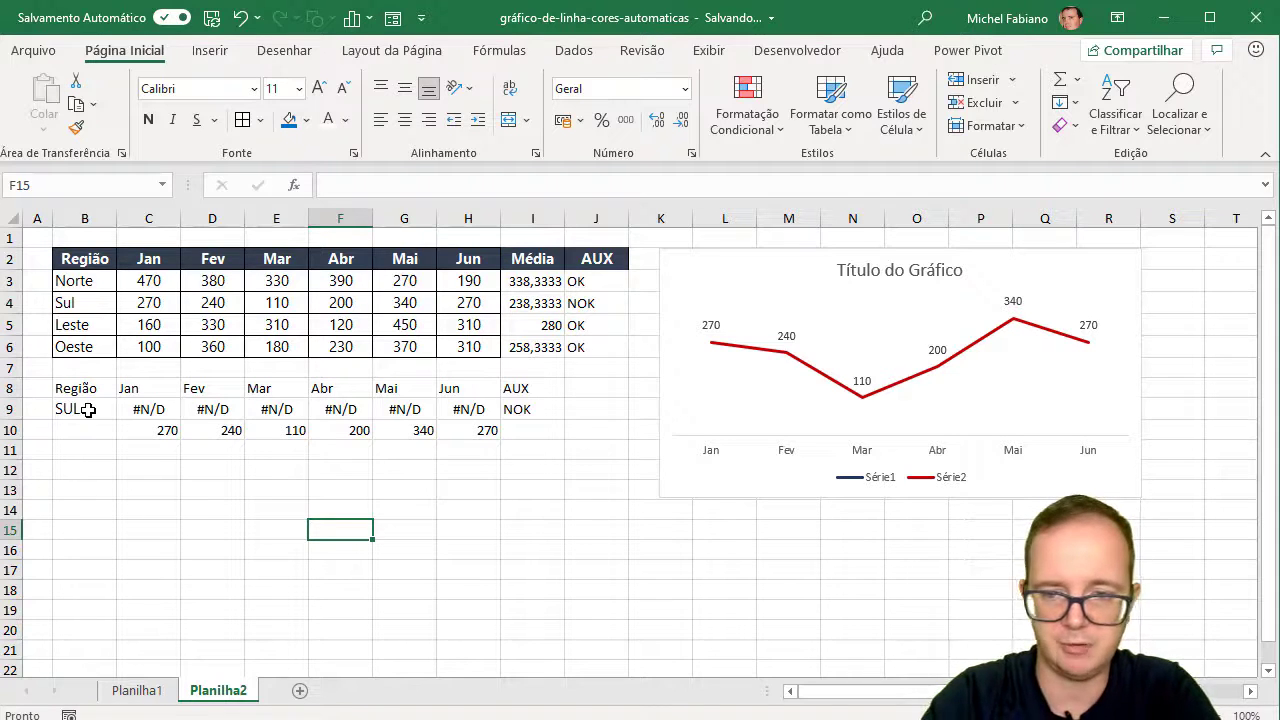
Step: Remove the legend and retitle the chart 'Desempenho de Vendas'
left_click(882, 486)
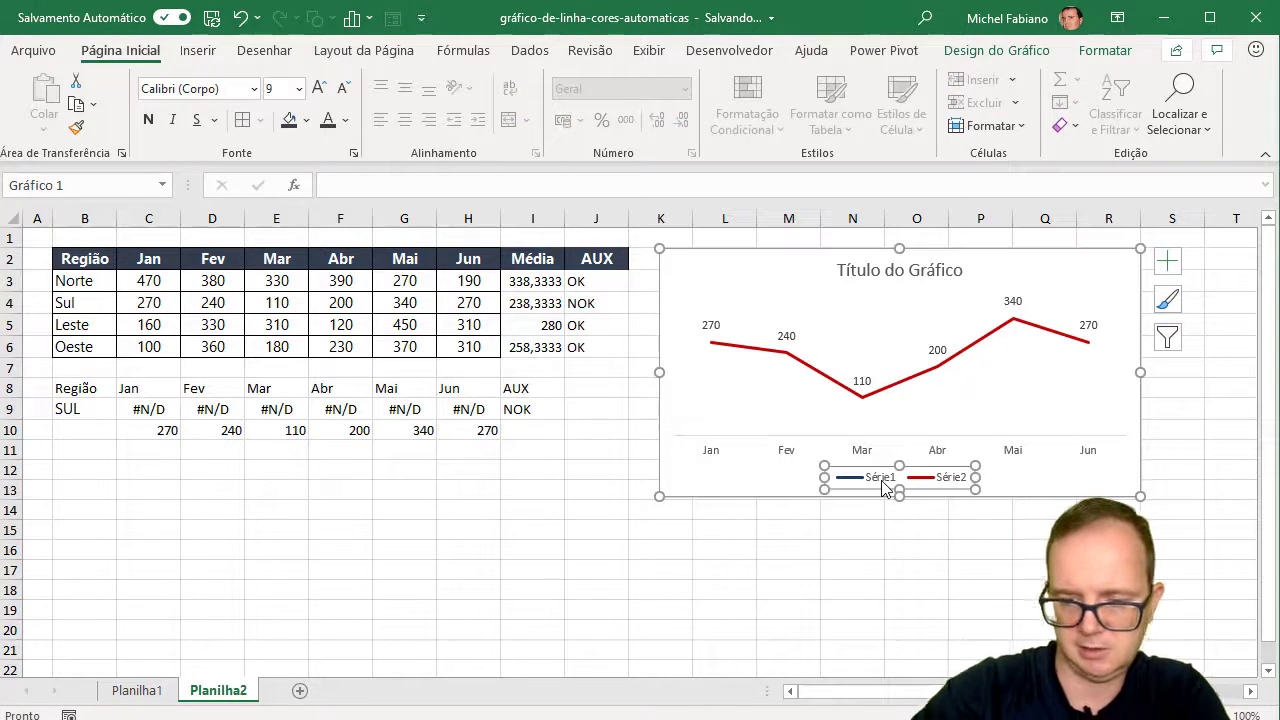
key("Delete")
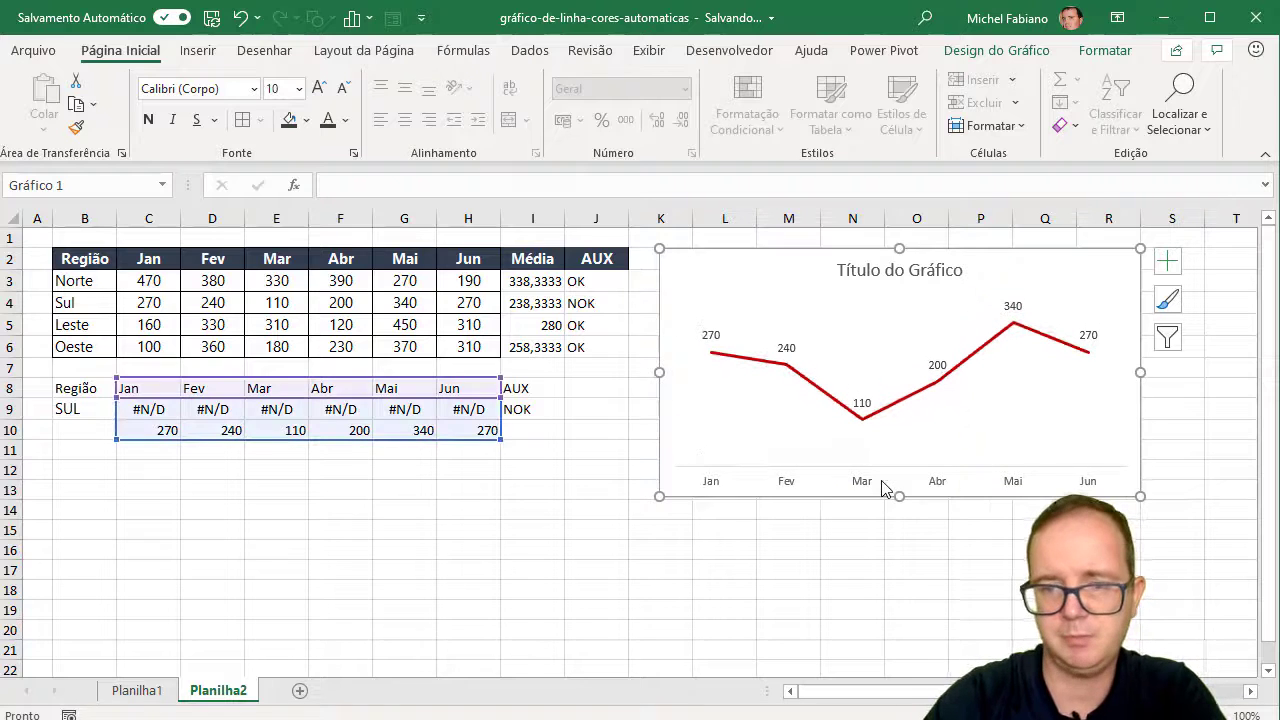
left_click(910, 271)
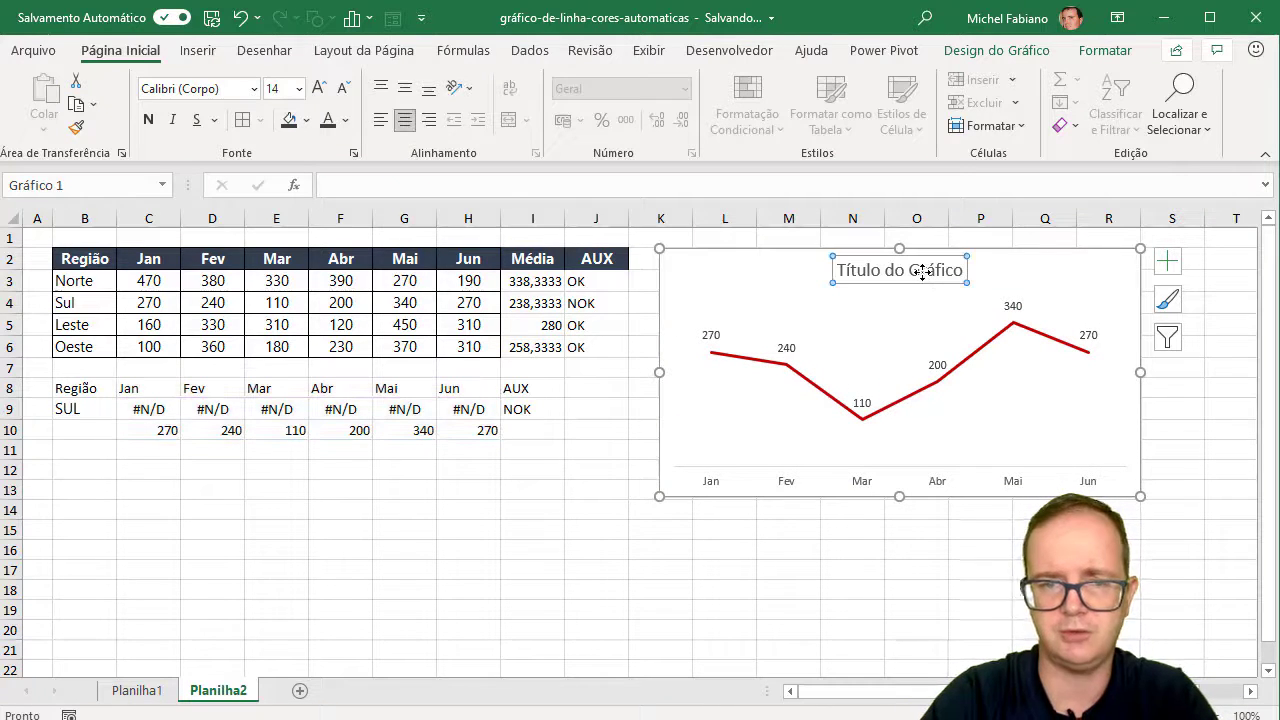
double_click(922, 272)
triple_click(922, 272)
key("Delete")
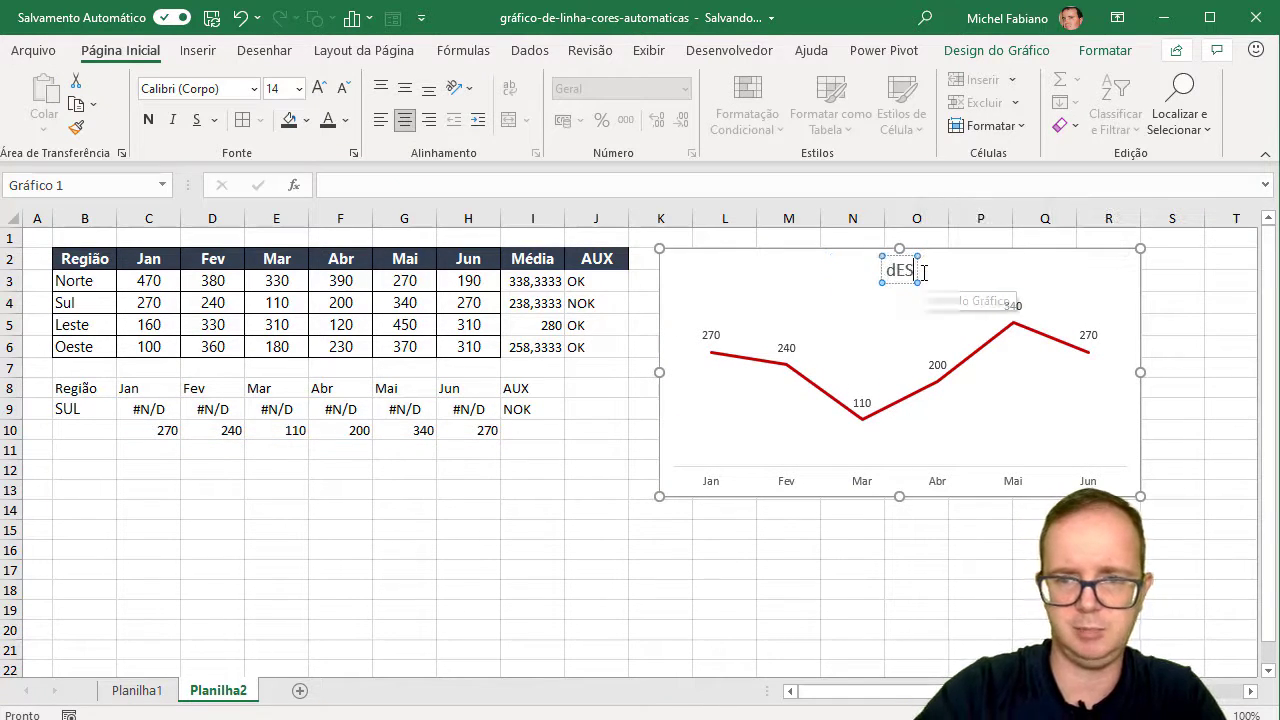
key("Caps_Lock")
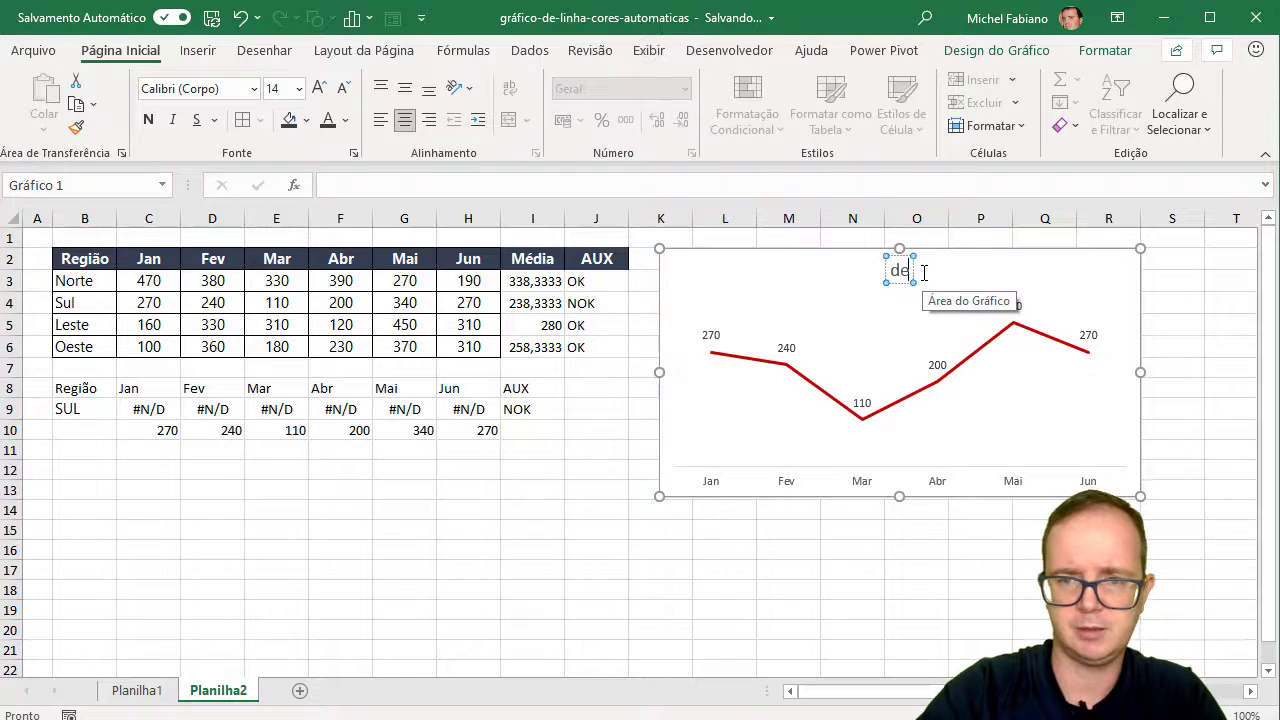
key("BackSpace")
type("Desempe")
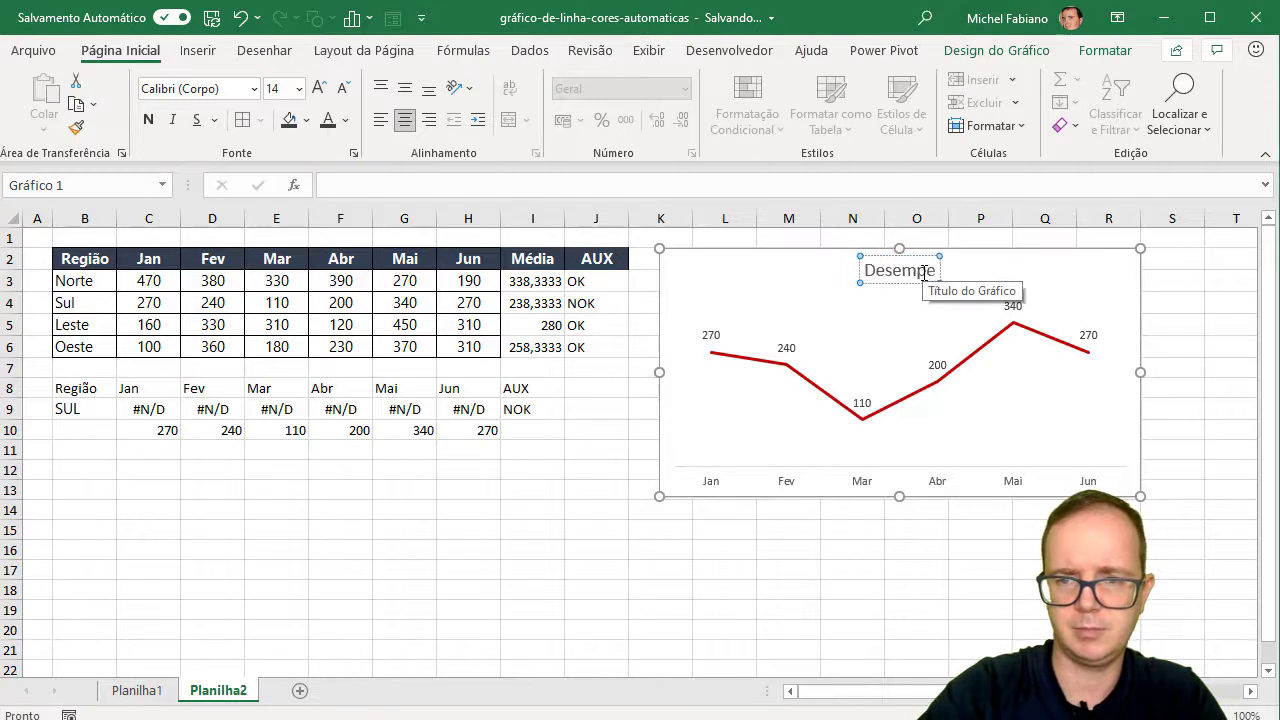
type("nho de Venda")
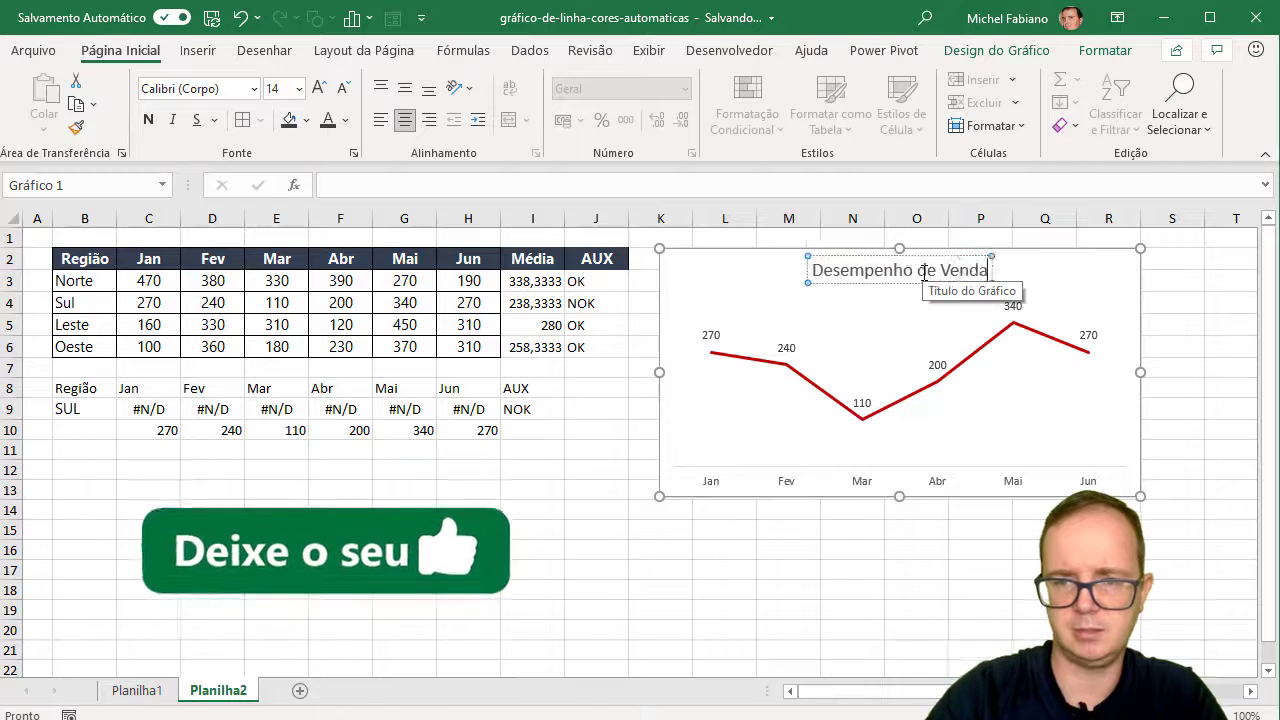
type("s")
key("Escape")
Step: Set the whole chart's font to Segoe UI
left_click(745, 250)
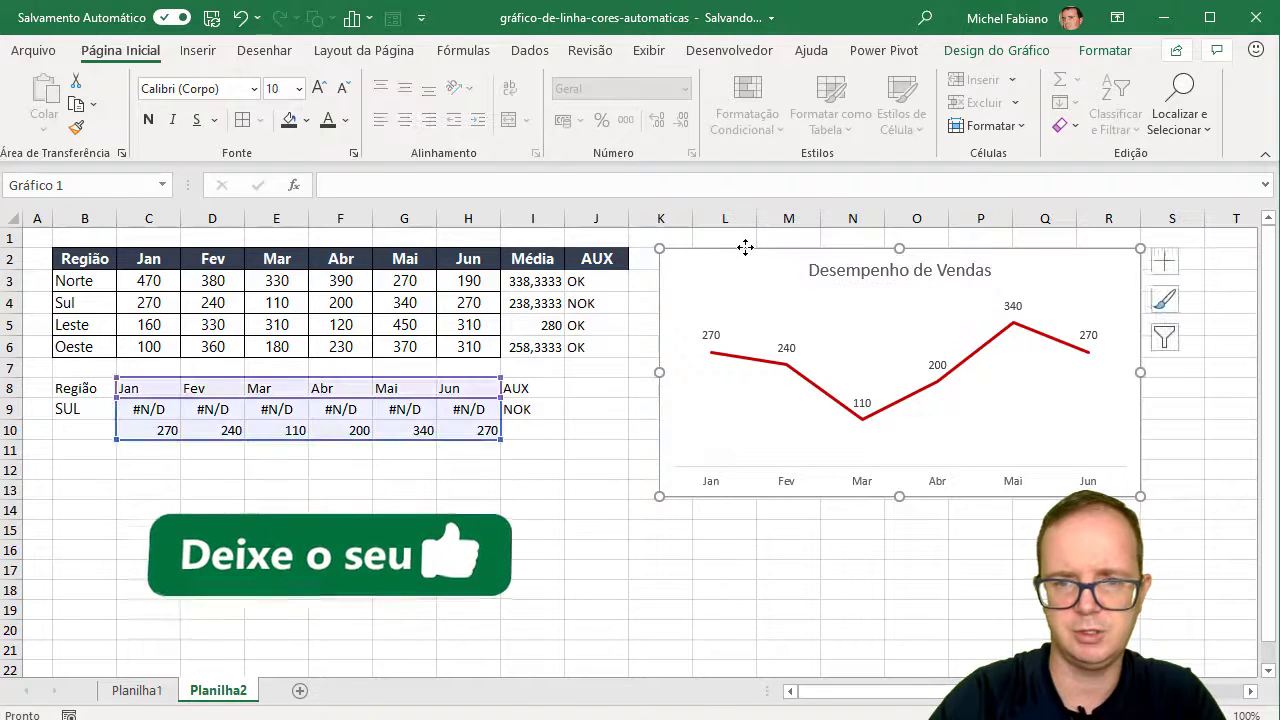
left_click(234, 92)
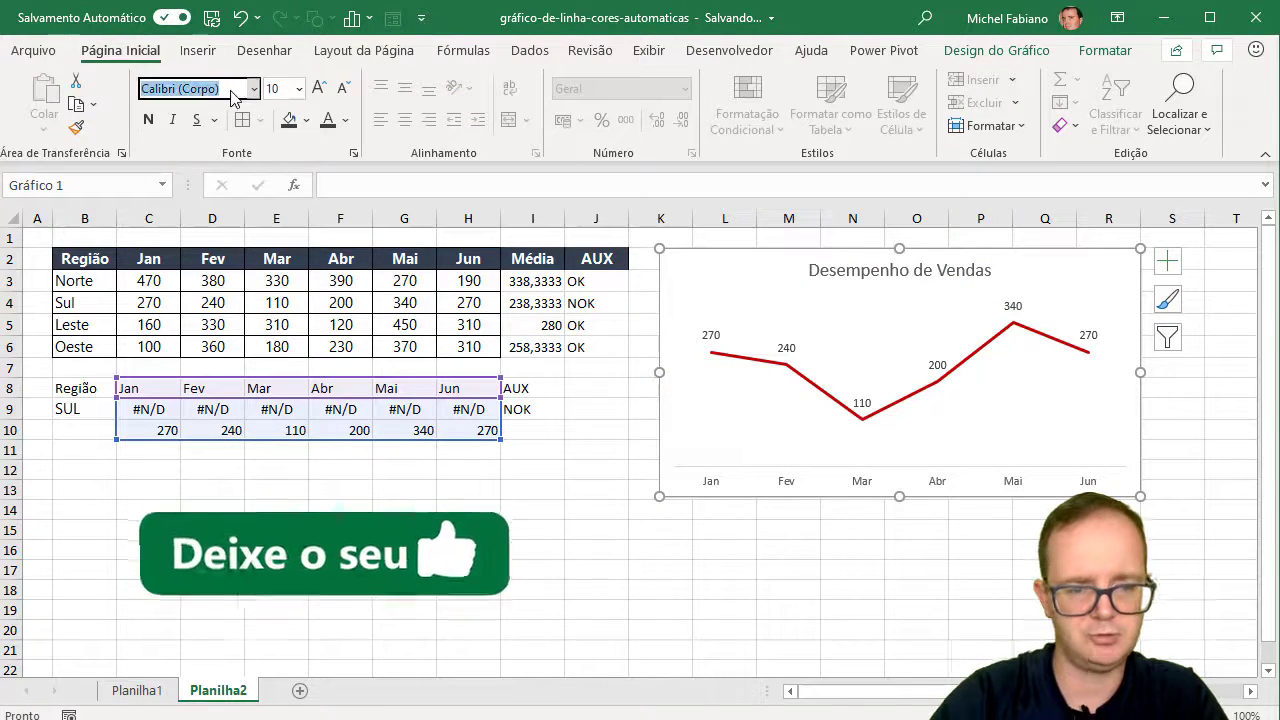
type("Segoe UI")
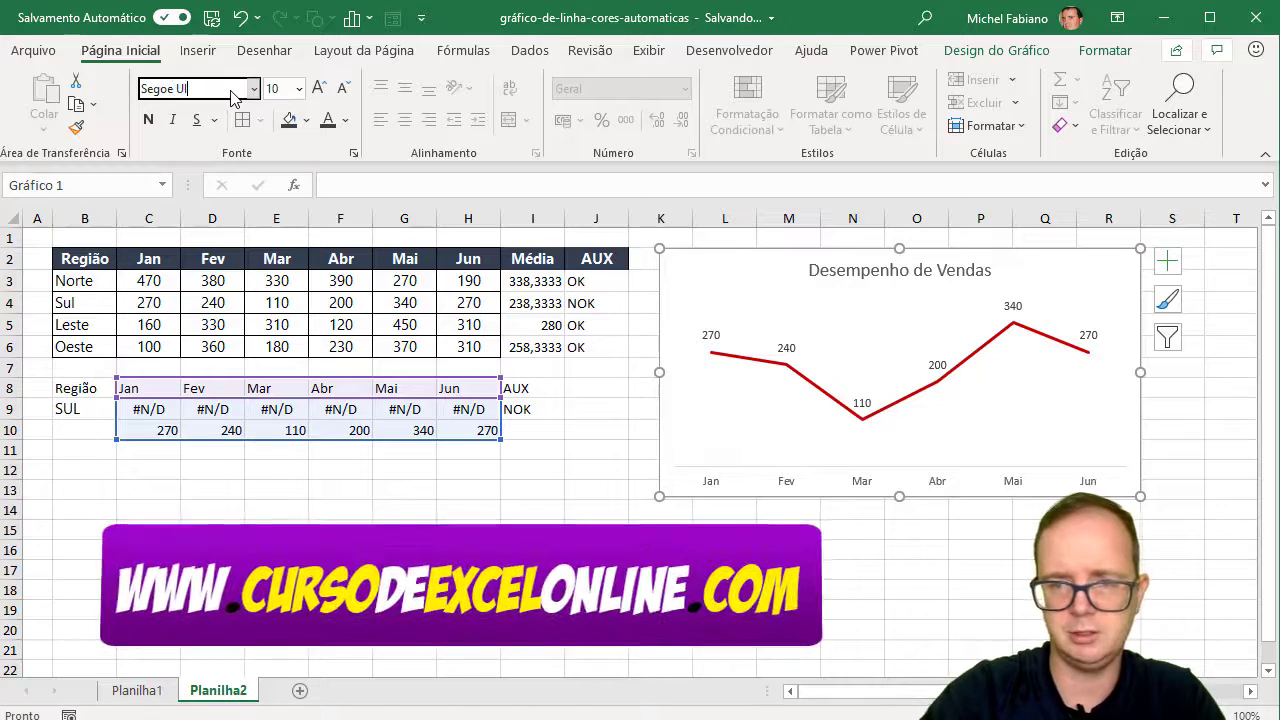
key("Return")
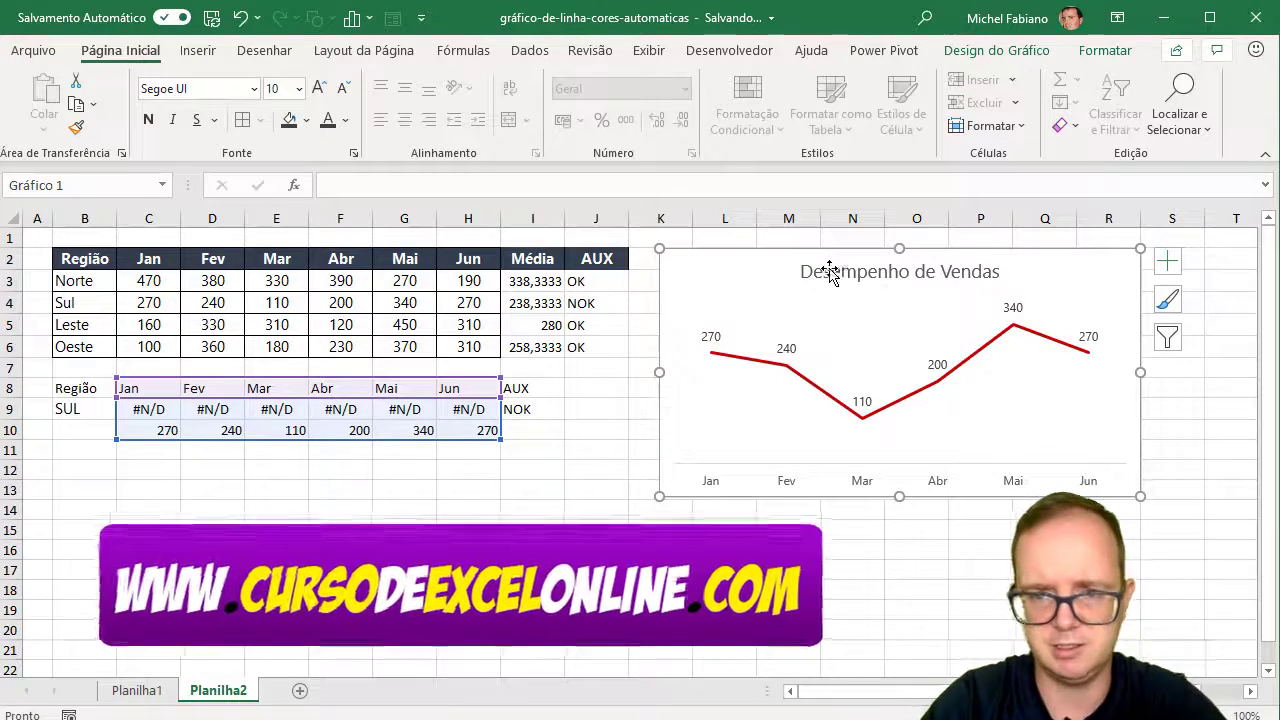
Step: Bold the chart title, drag it to the top-left and select the month axis labels
left_click(829, 268)
left_click(148, 120)
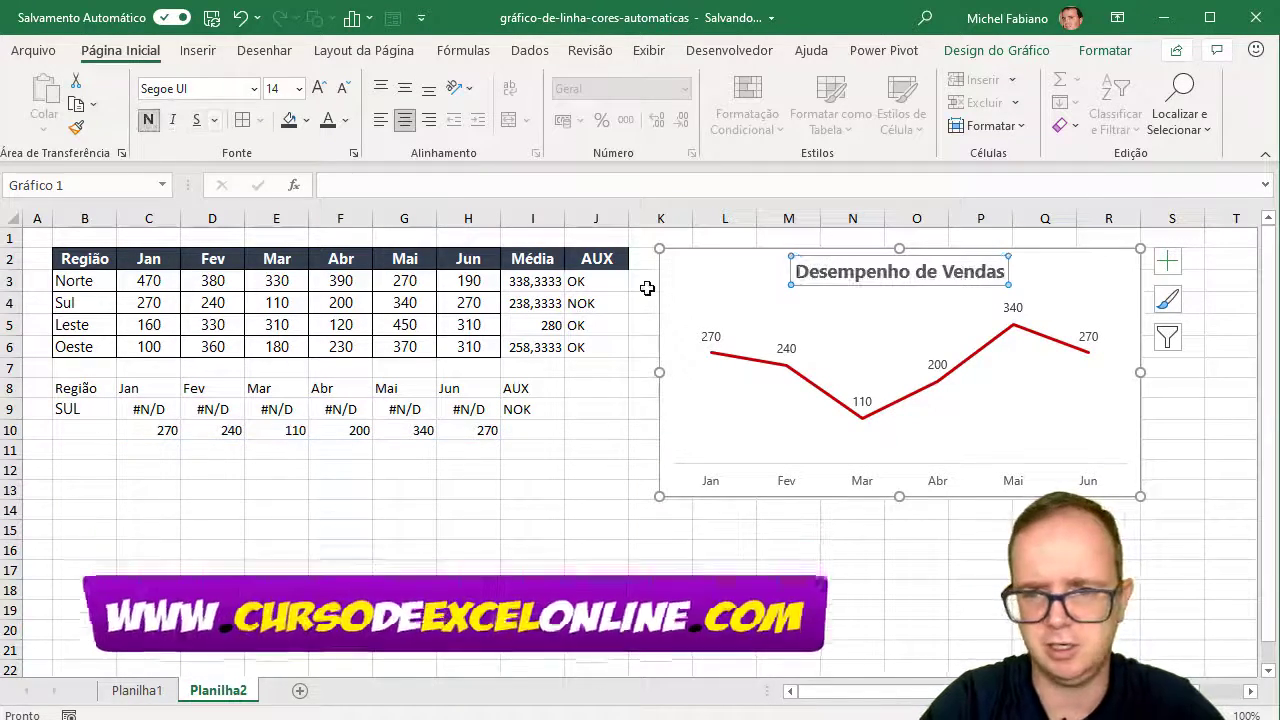
left_click_drag(819, 286, 731, 286)
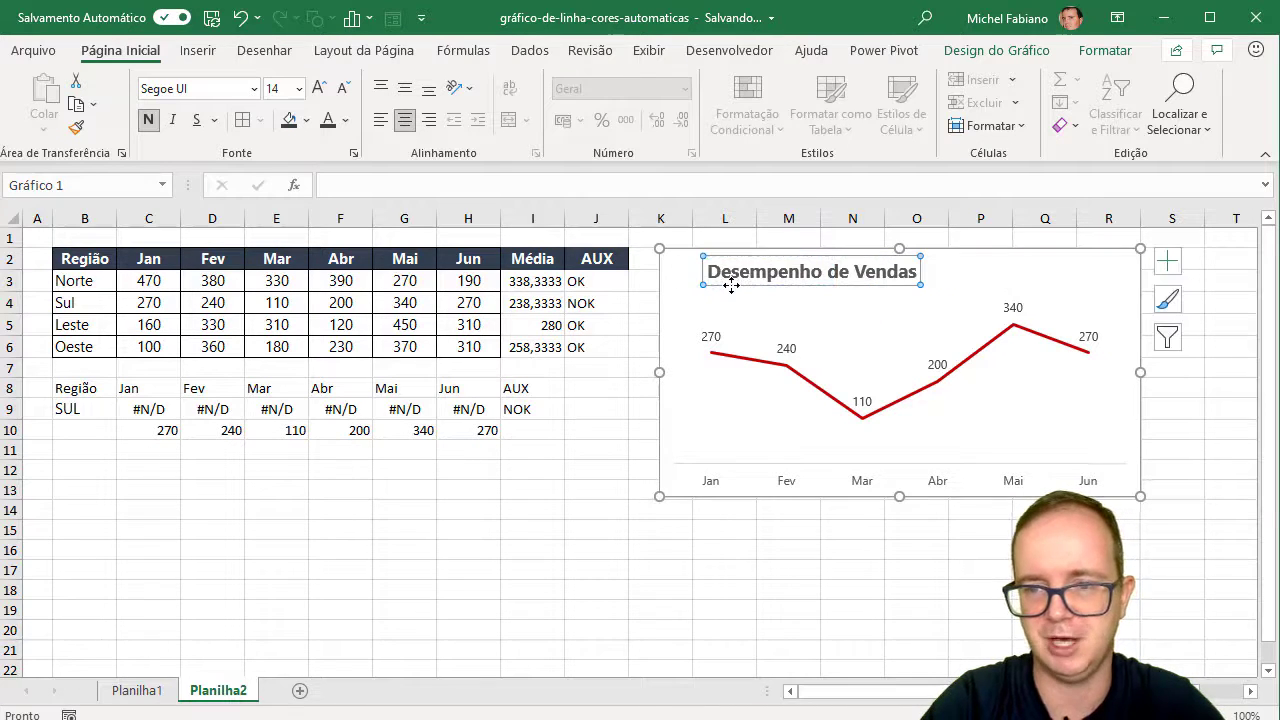
left_click(858, 487)
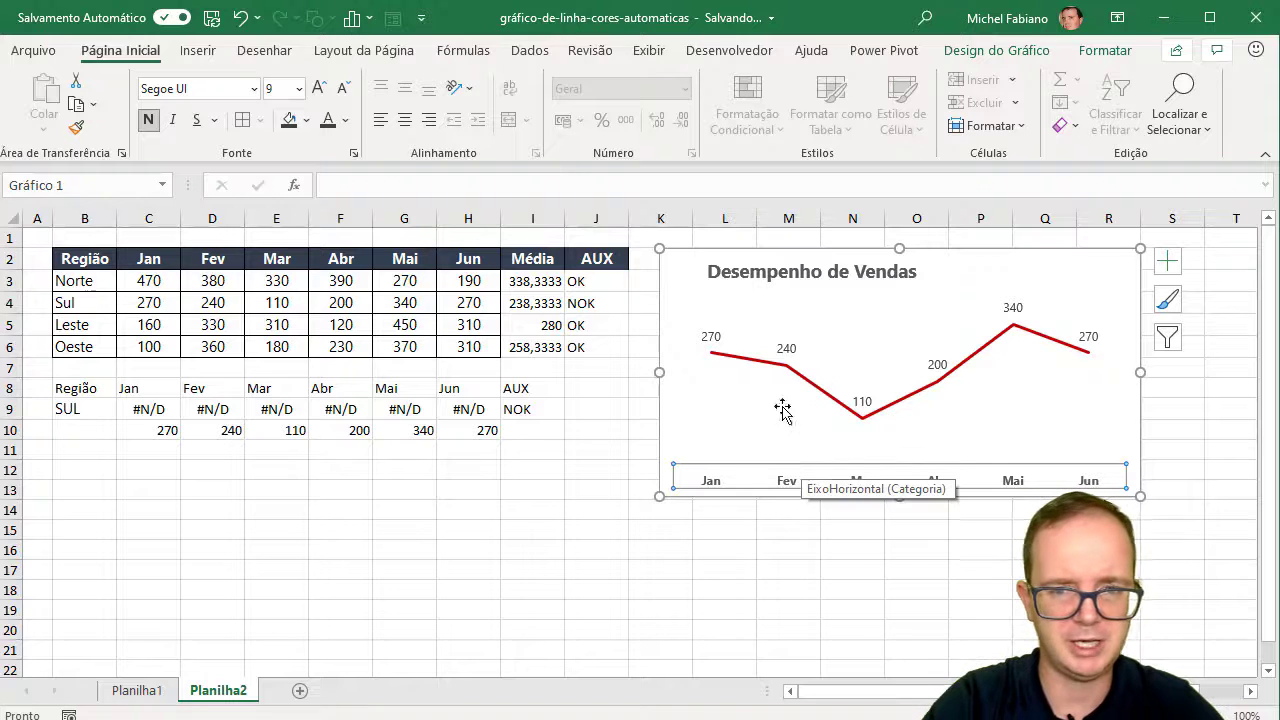
Step: On Planilha1, switch the example chart to Norte, then Leste, then return to Planilha2
left_click(150, 692)
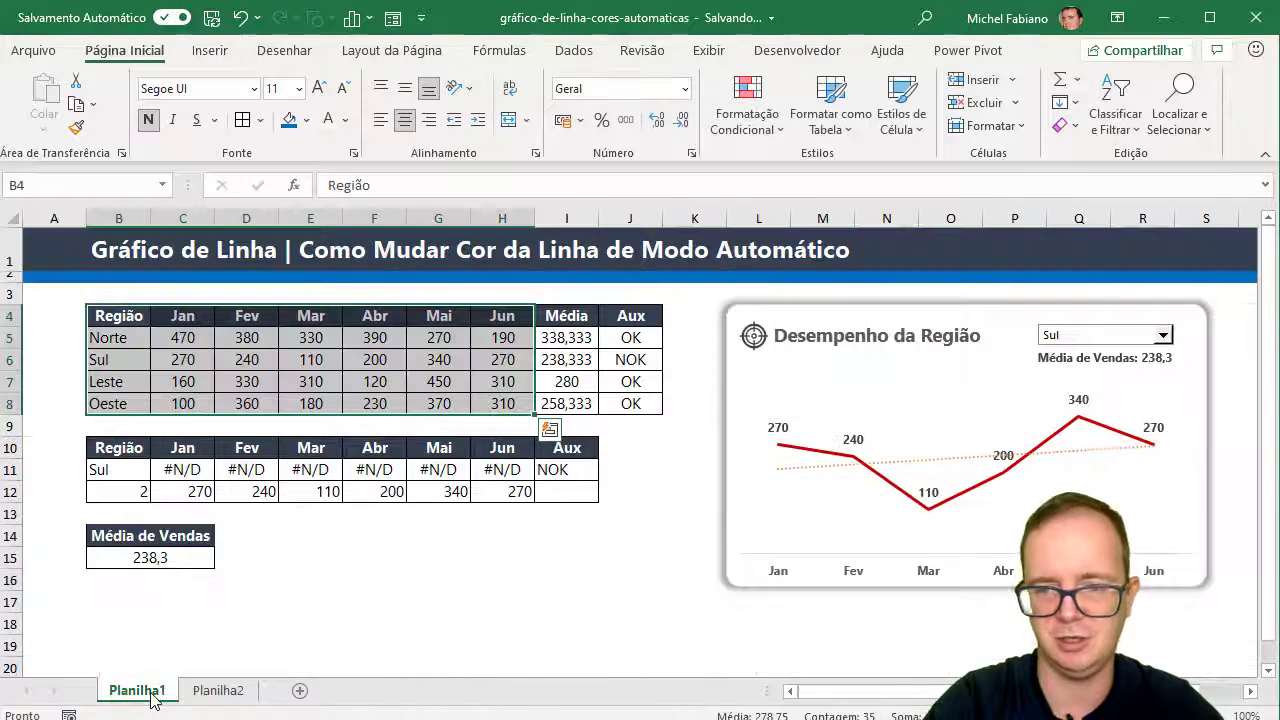
left_click(1164, 337)
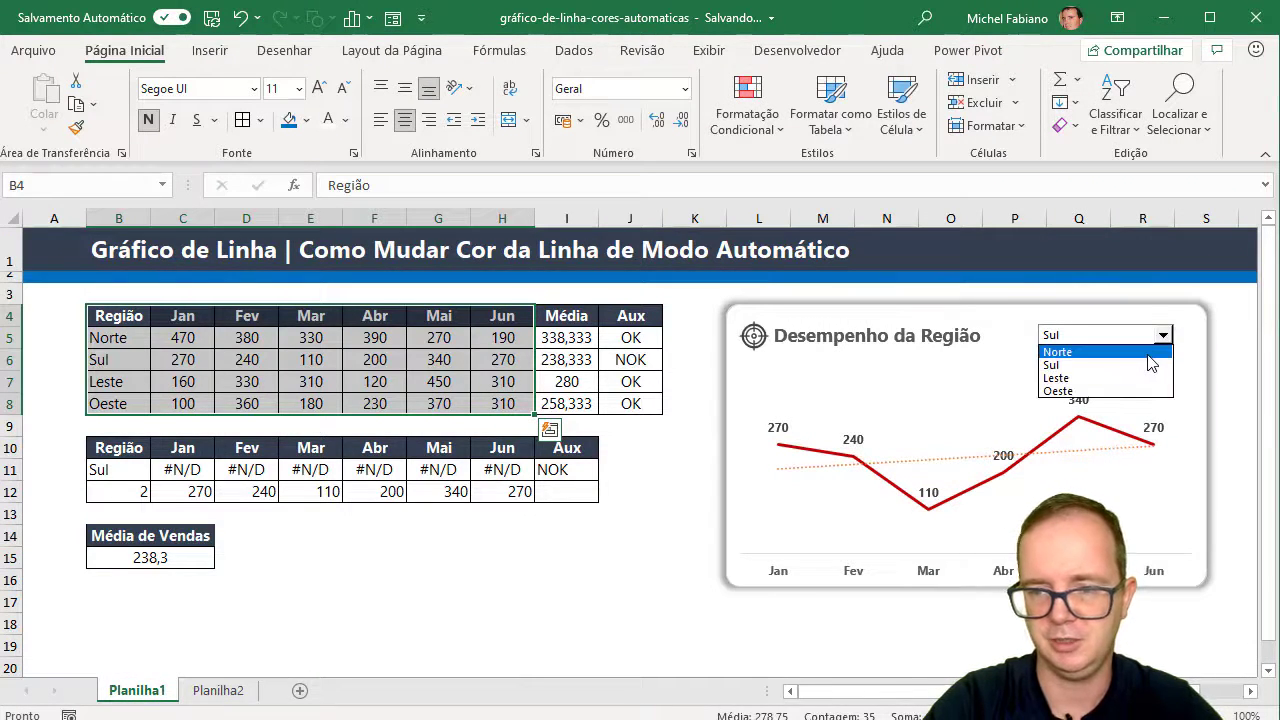
left_click(1163, 349)
left_click(1164, 337)
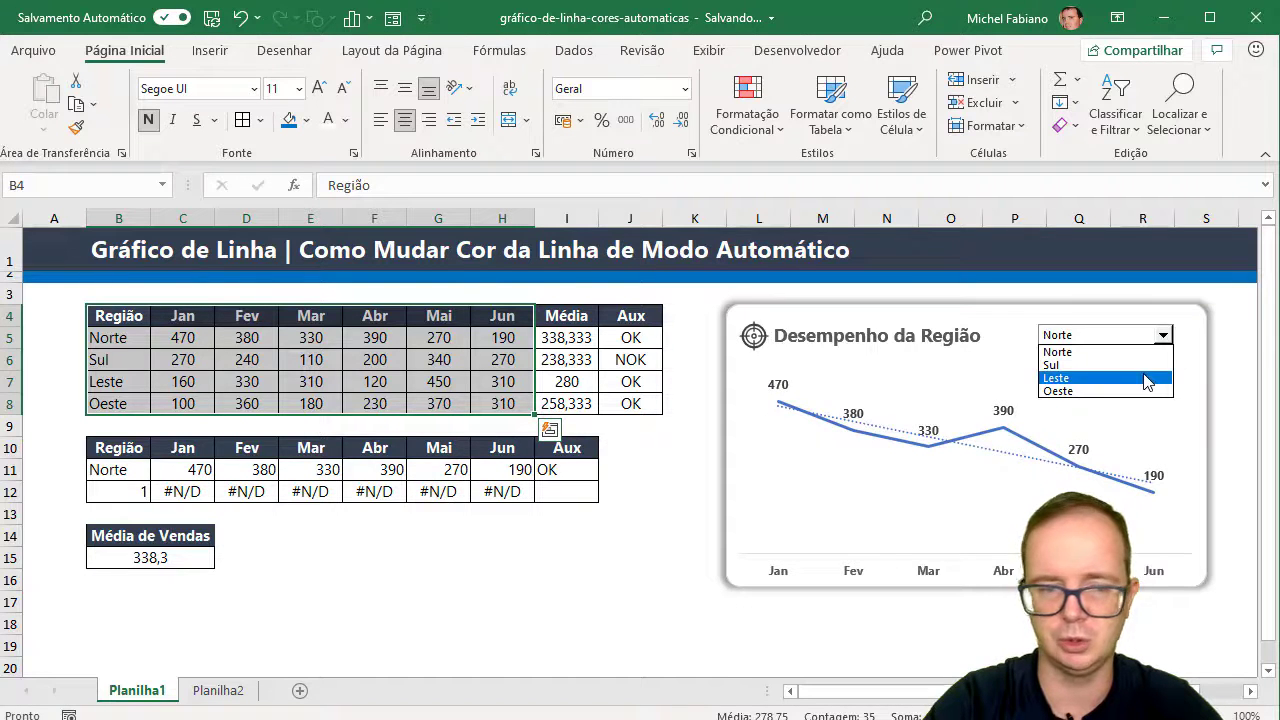
left_click(1147, 380)
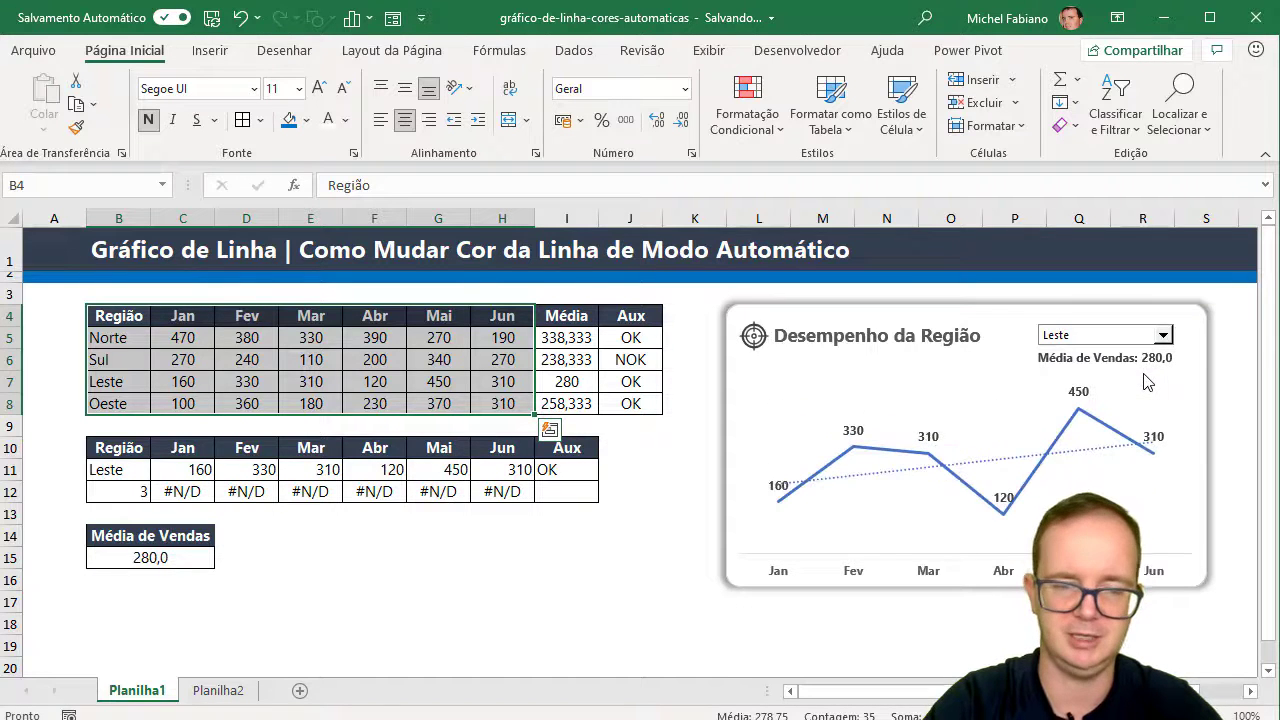
left_click(205, 692)
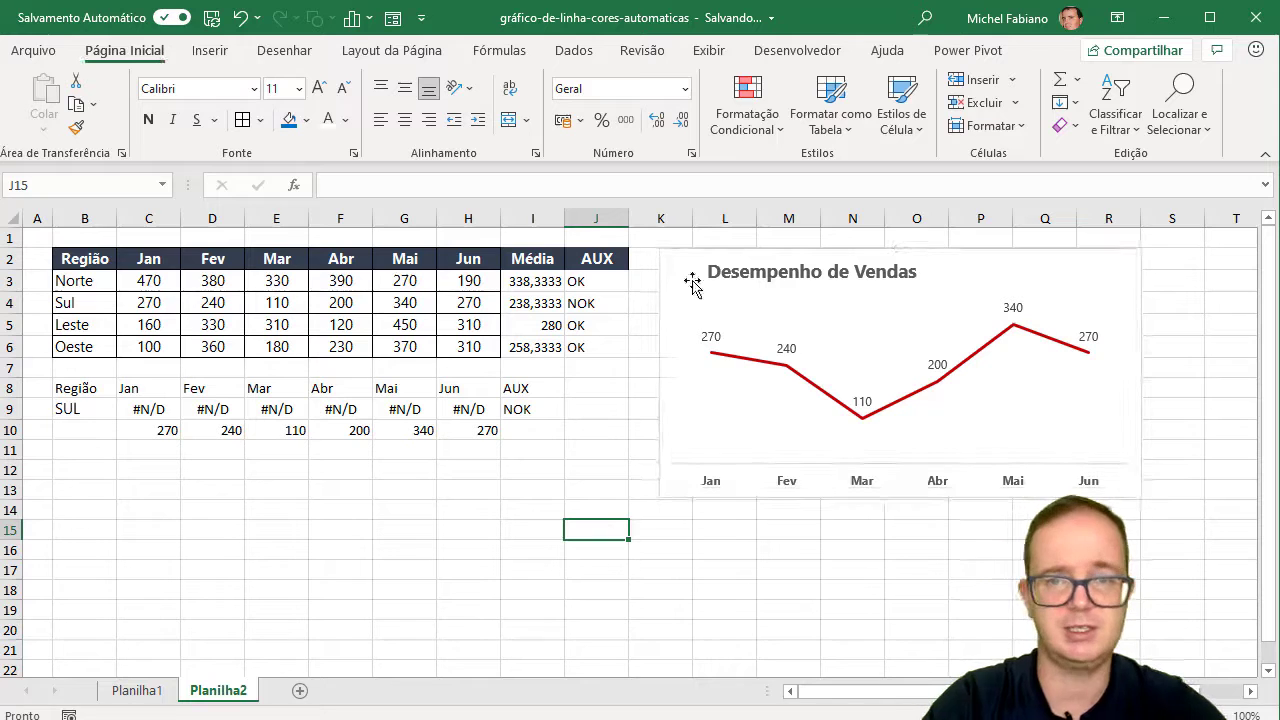
Step: Draw a Combo Box form control from the Developer tab below the data
left_click(805, 52)
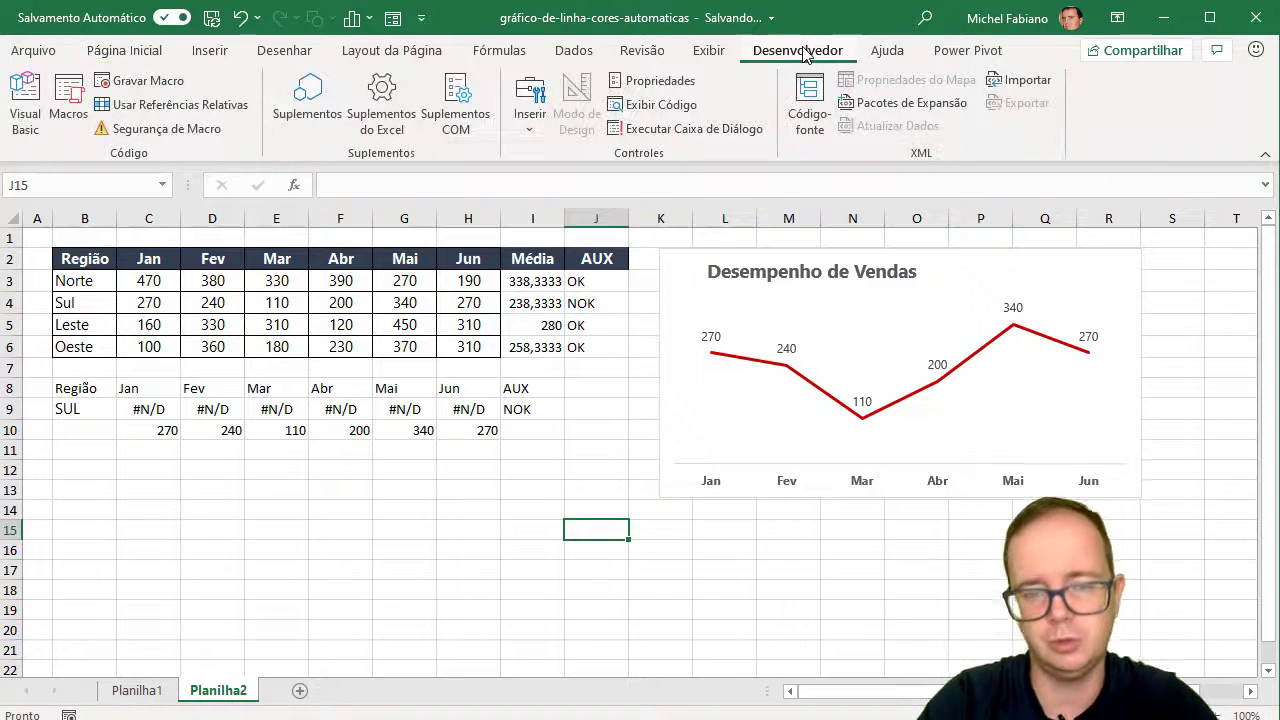
left_click(531, 126)
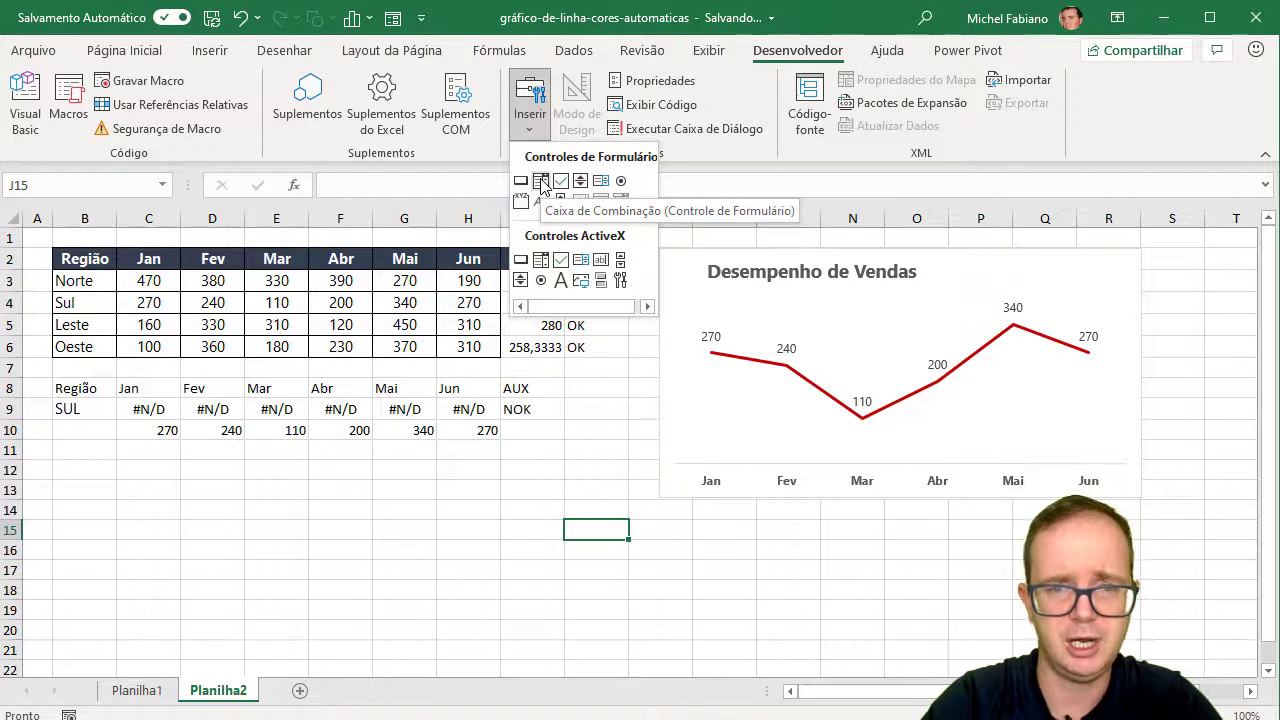
left_click(541, 181)
left_click_drag(384, 488, 500, 507)
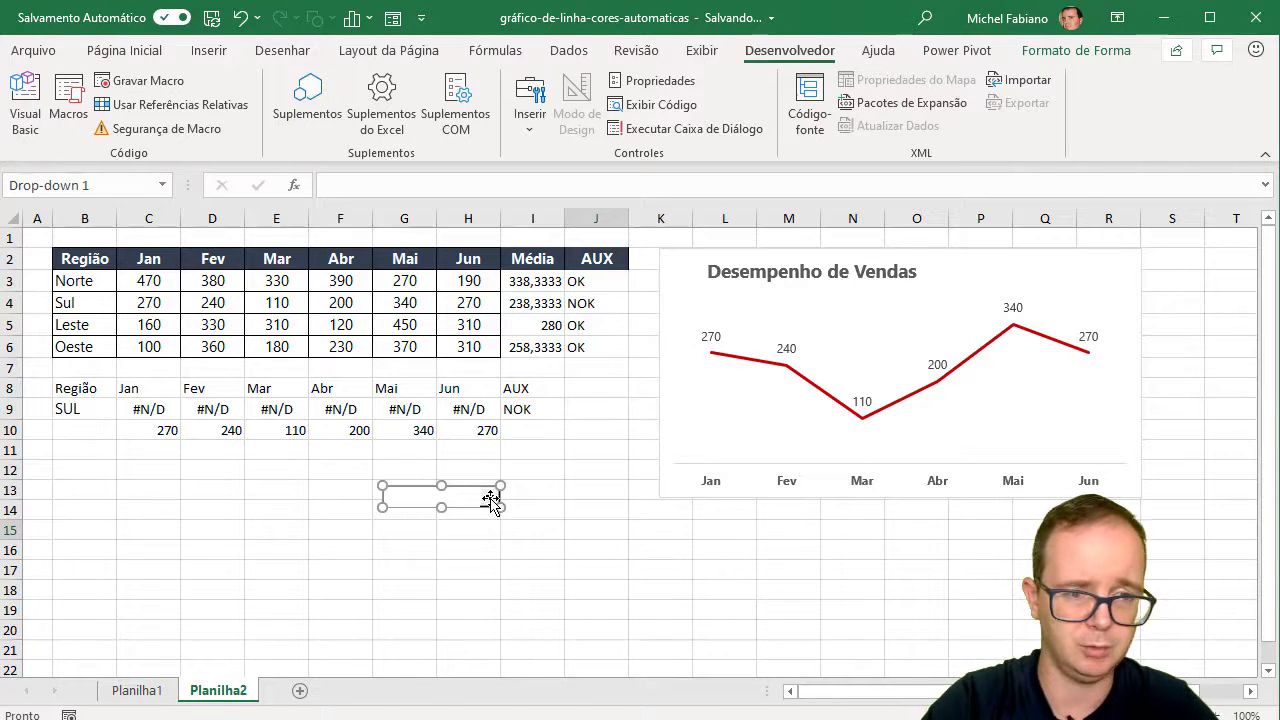
Step: Set the combo box's input range to $B$3:$B$6 and cell link to $B$10
right_click(491, 502)
left_click(577, 688)
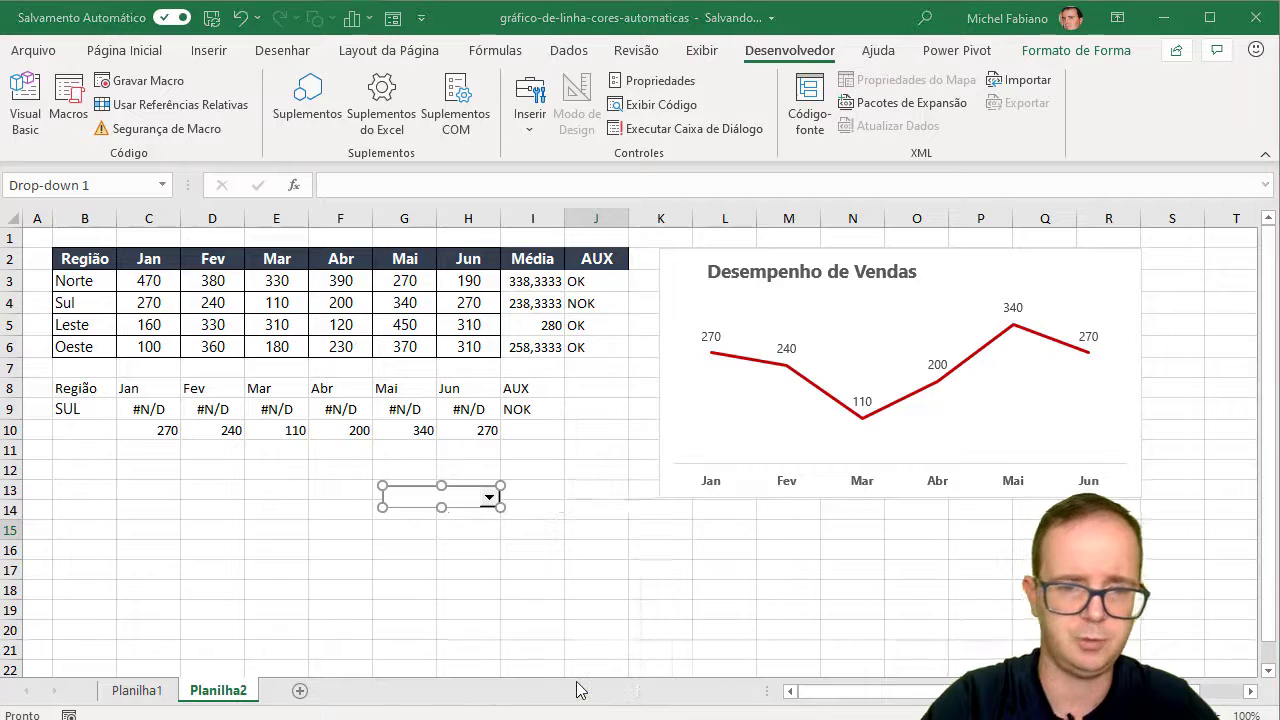
left_click(767, 297)
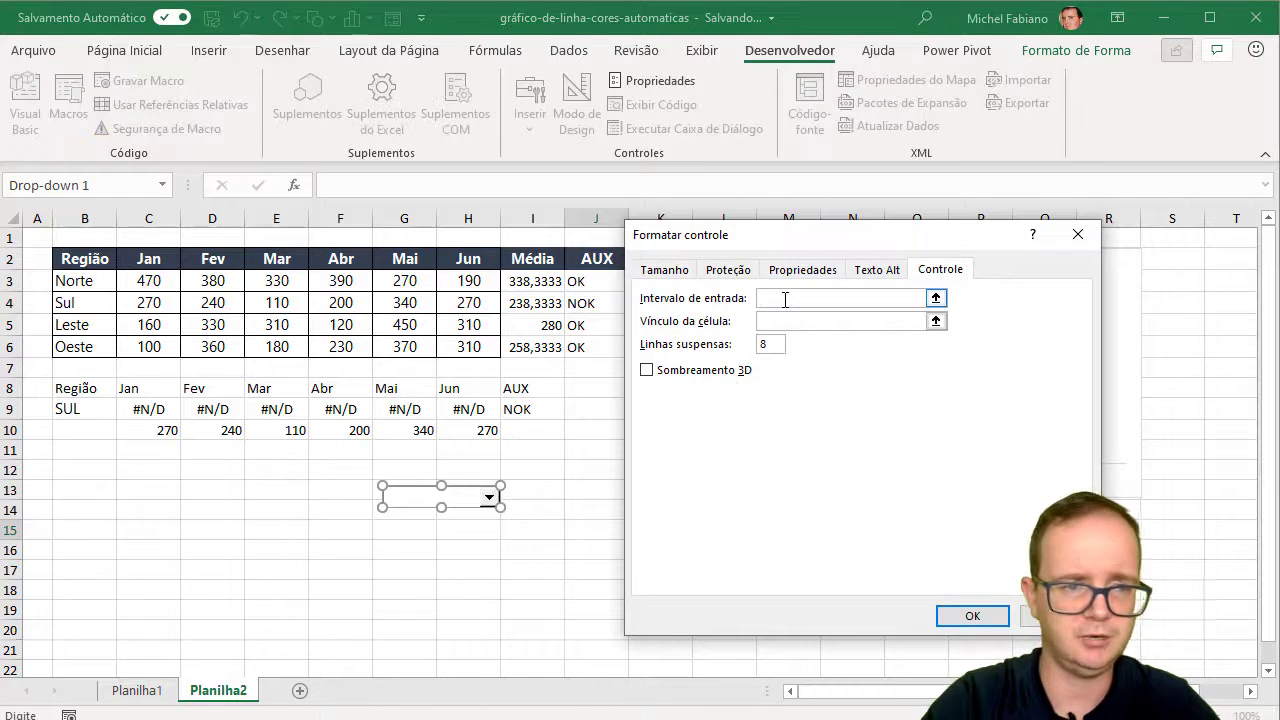
left_click_drag(104, 282, 98, 356)
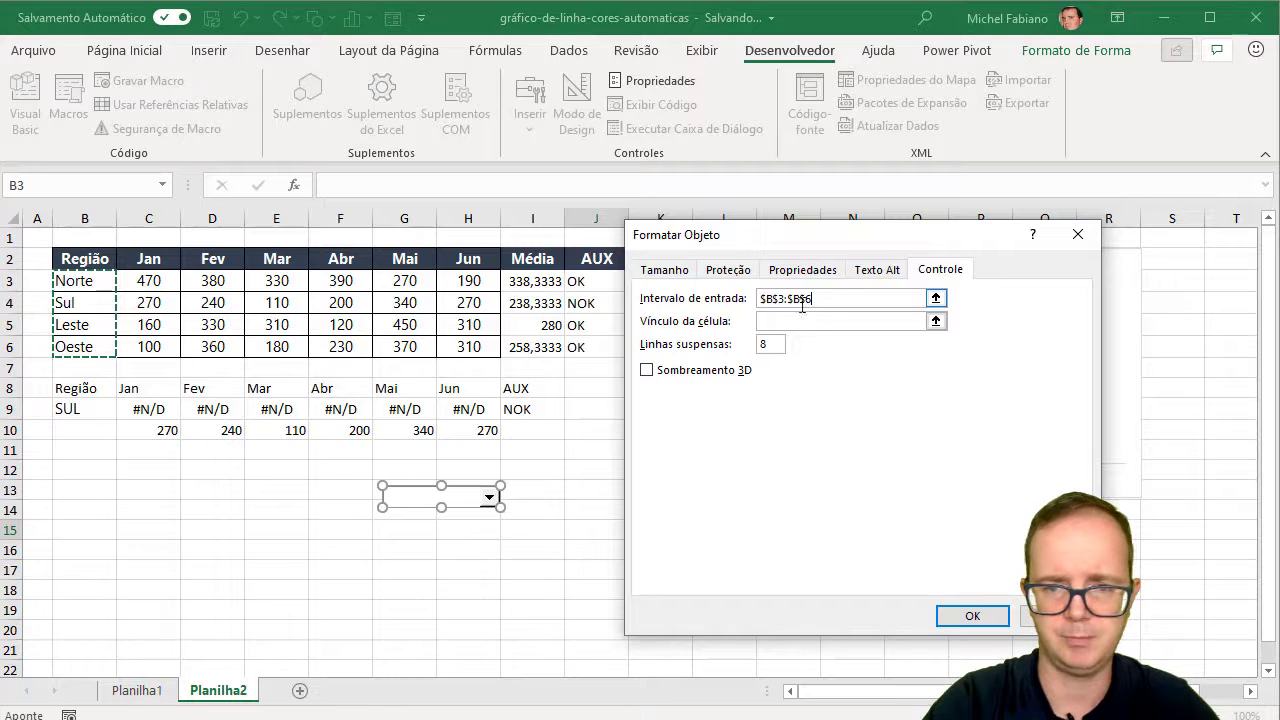
left_click(800, 321)
left_click(66, 430)
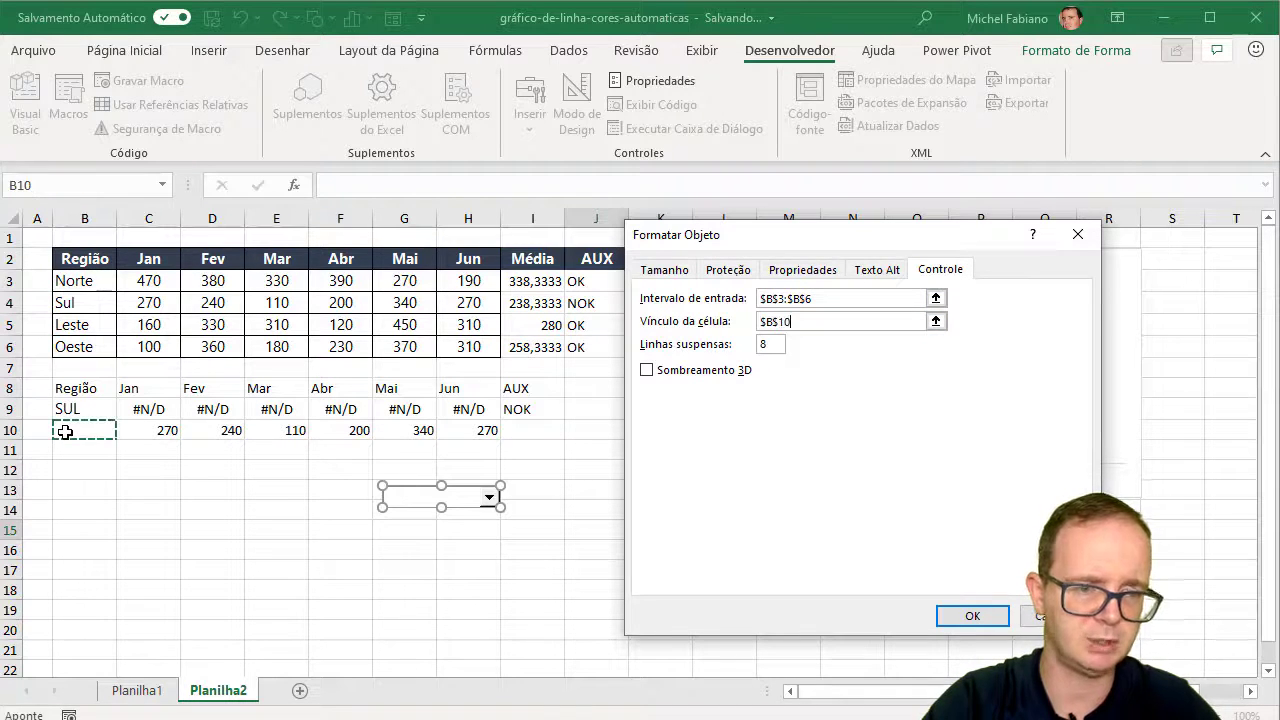
left_click(971, 614)
left_click(548, 566)
Step: Test the dropdown by choosing Sul, then Leste, then Norte
left_click(489, 497)
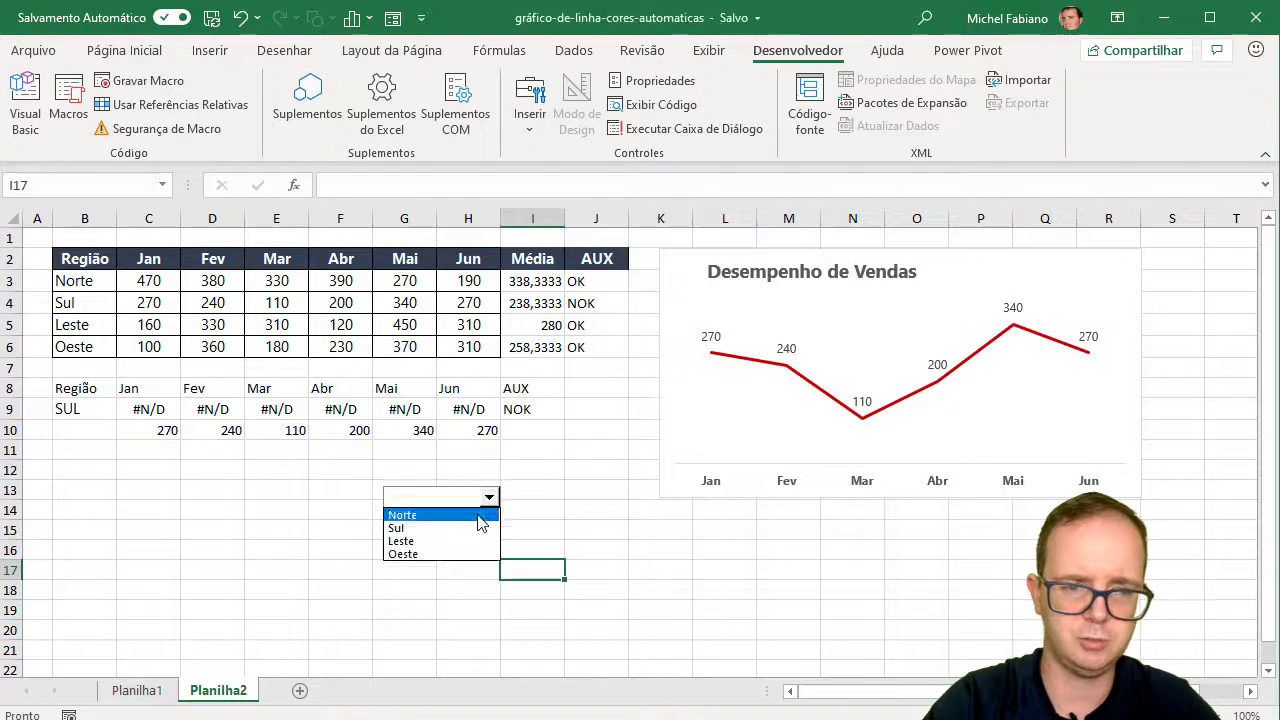
left_click(478, 526)
left_click(489, 497)
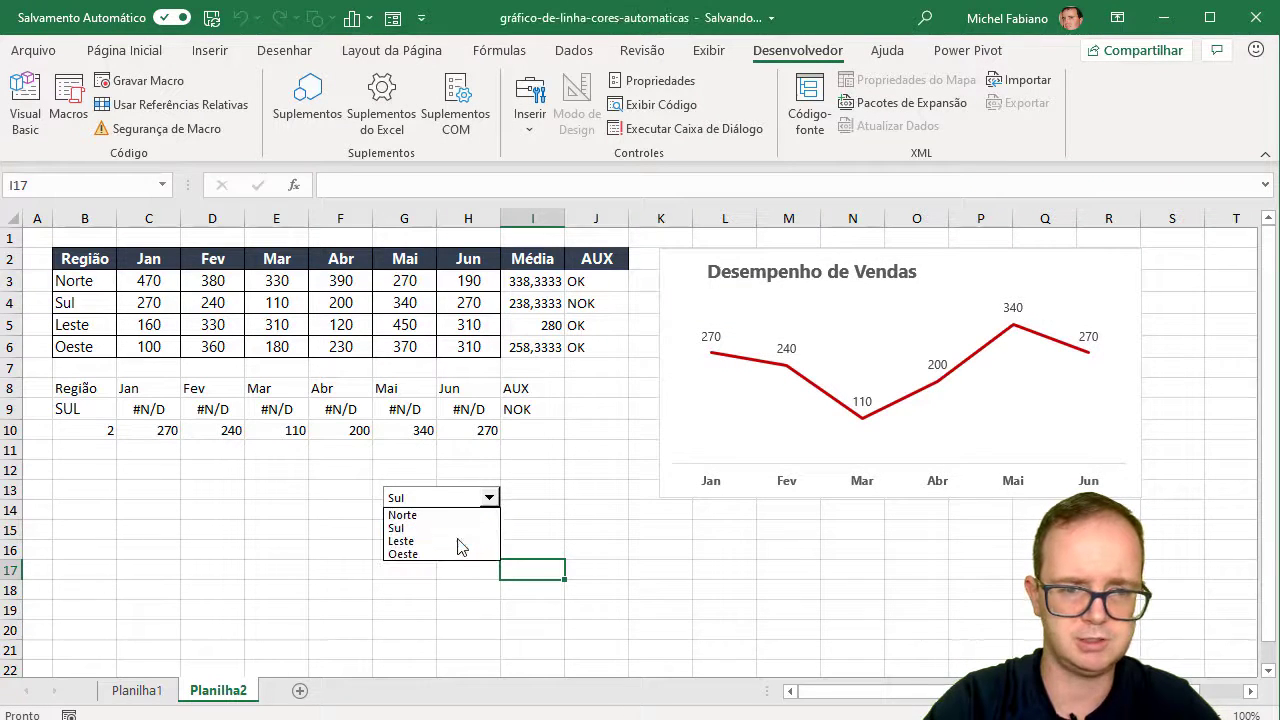
left_click(460, 533)
left_click(489, 497)
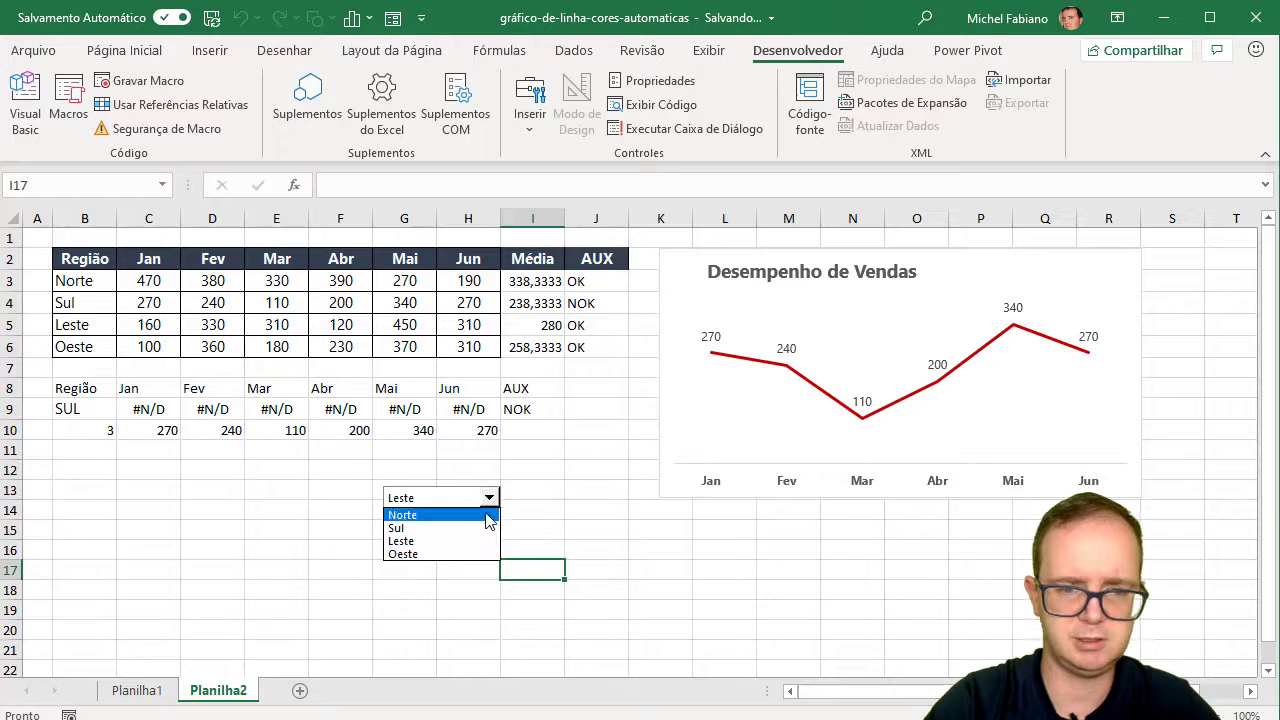
left_click(470, 512)
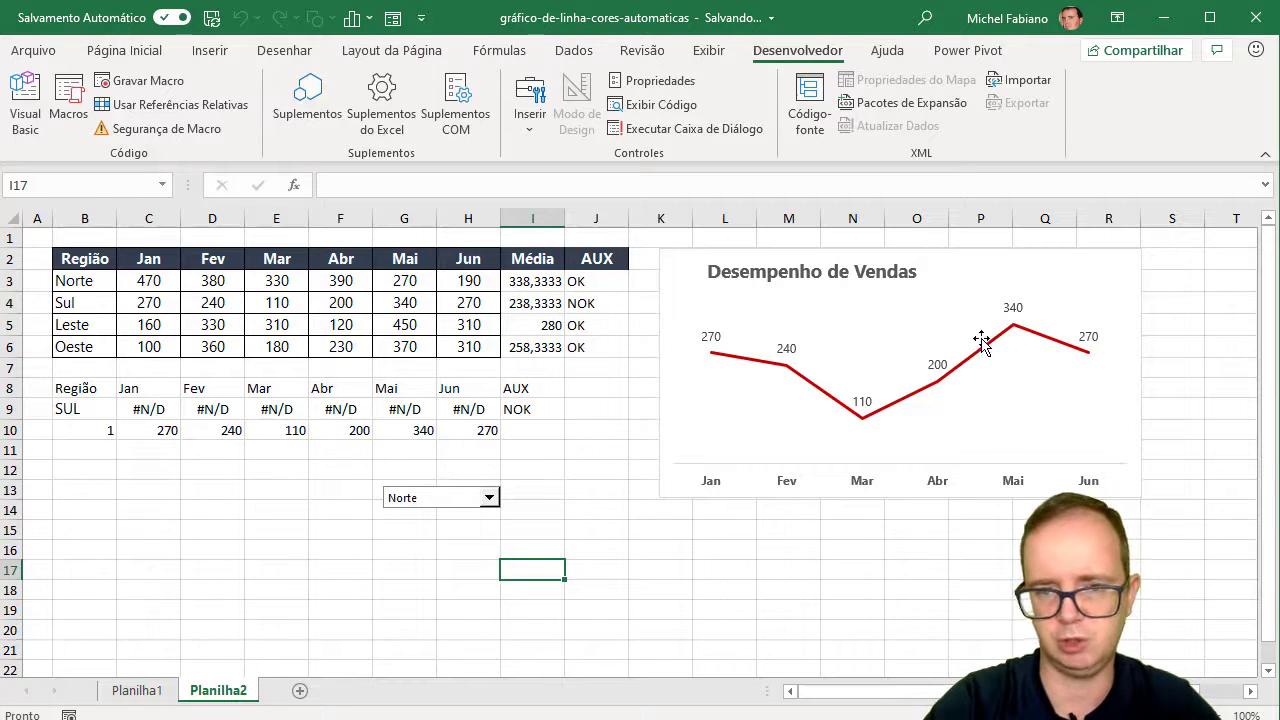
Step: Enter =ÍNDICE(B3:B6;B10) in B9
left_click(88, 410)
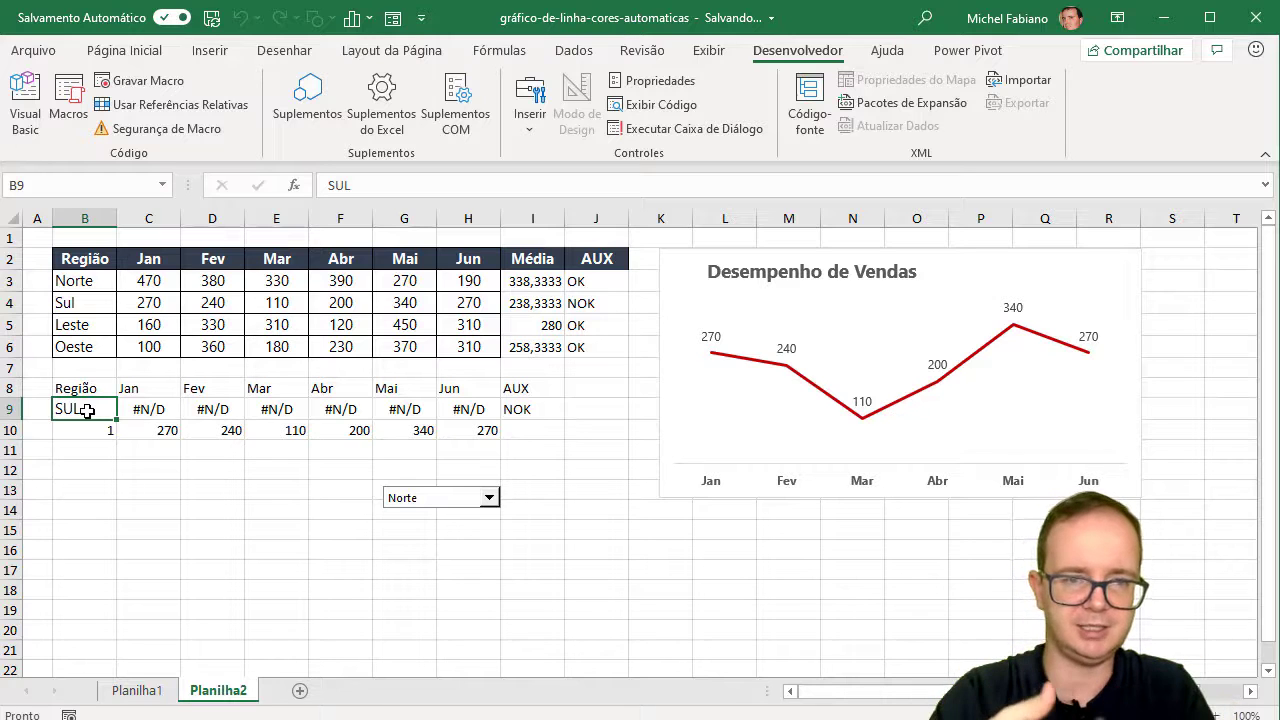
type("=índ")
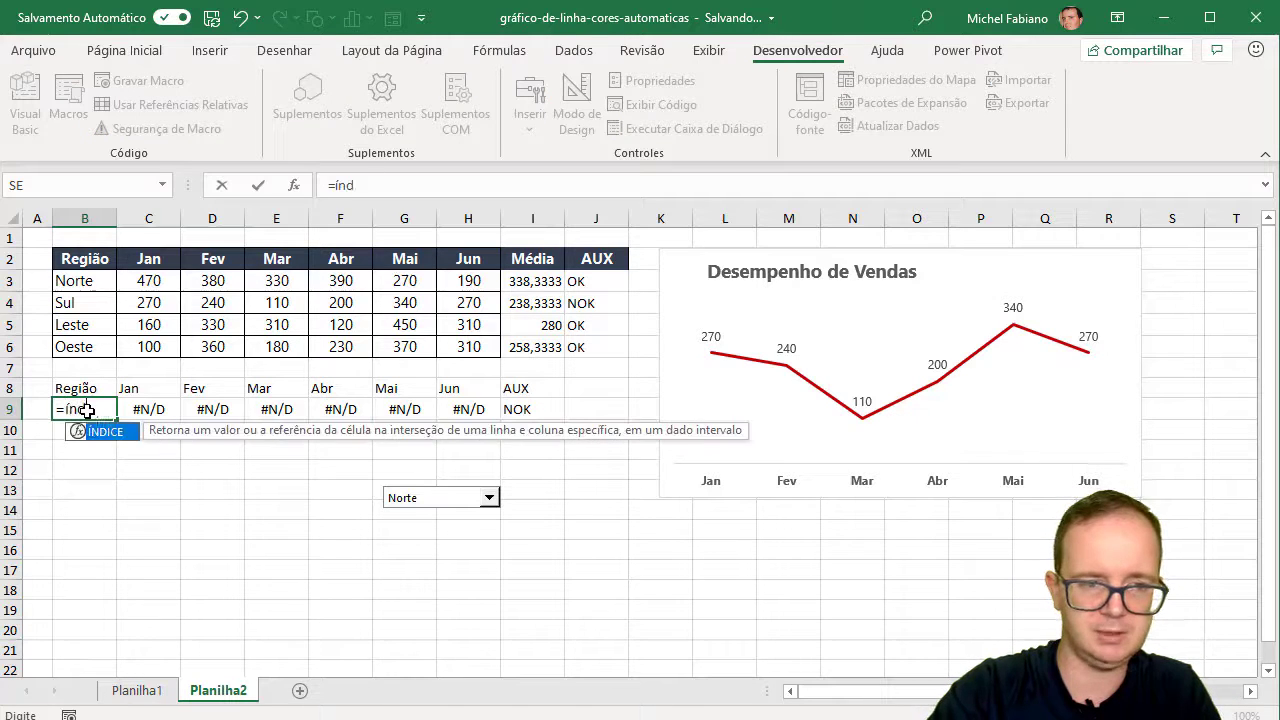
type("ice(")
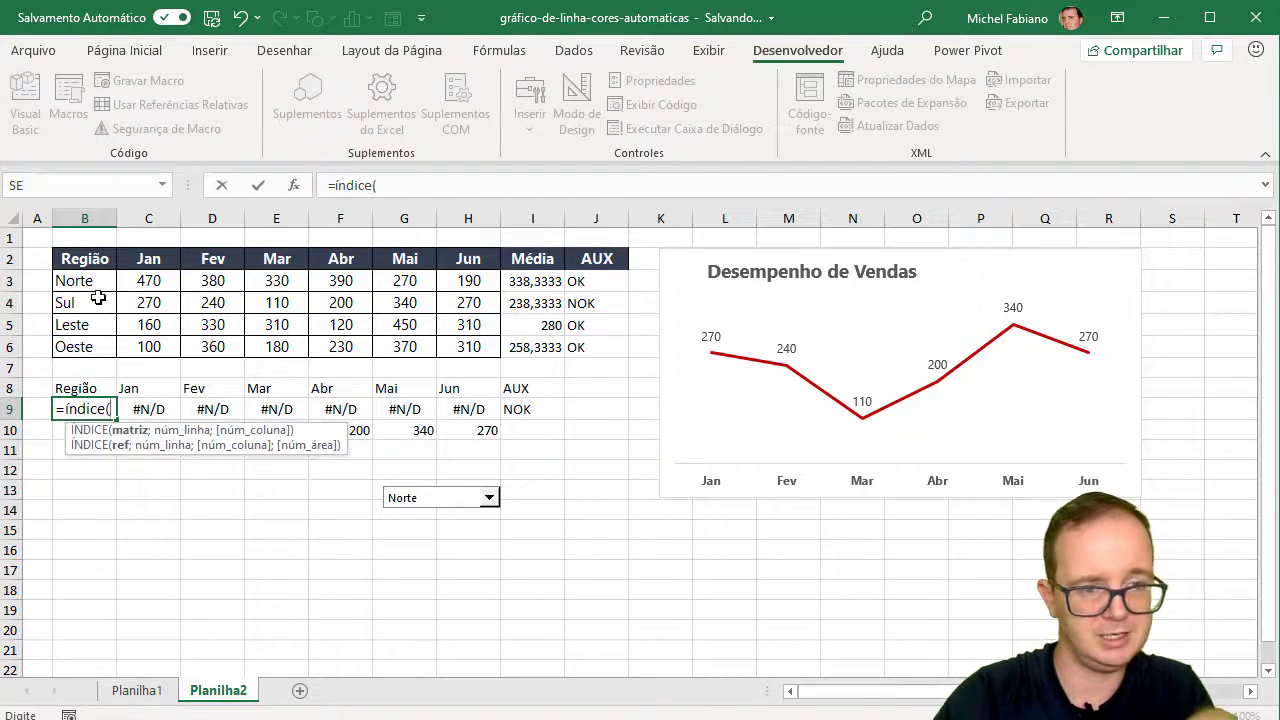
left_click_drag(100, 284, 92, 341)
type(";")
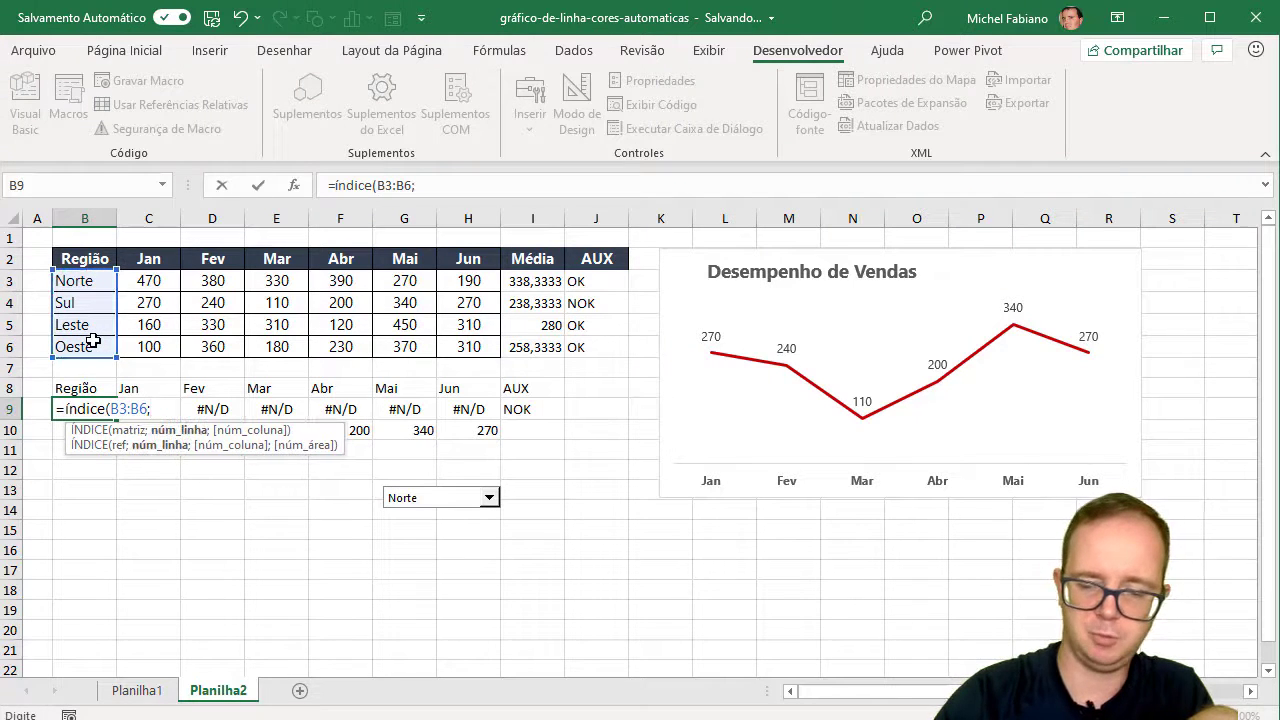
key("Down")
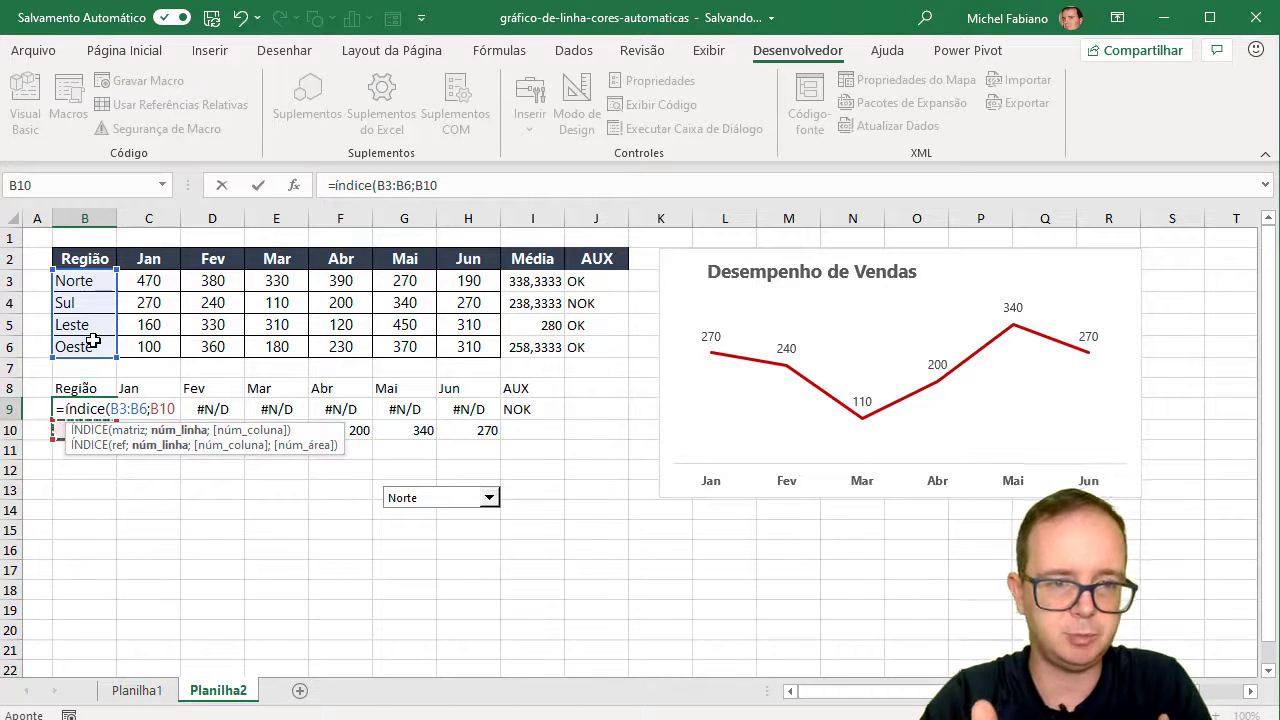
key("Return")
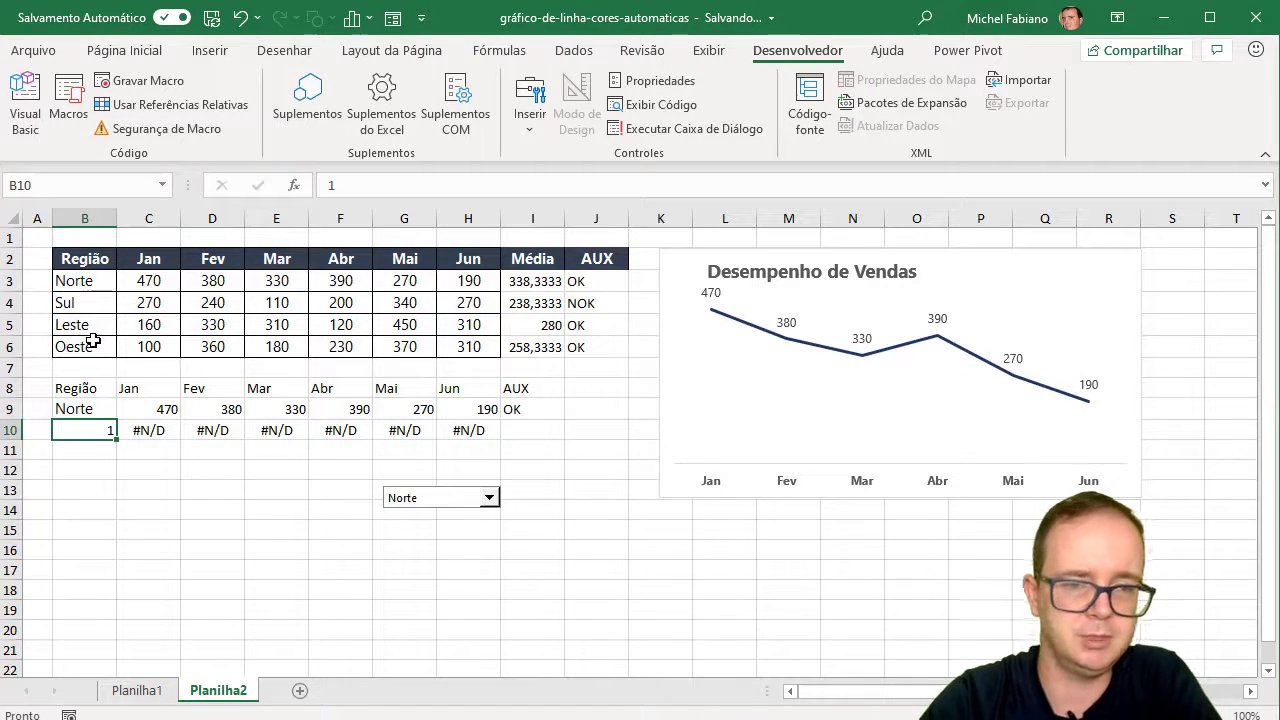
Step: Cycle the dropdown through Sul, Leste and Oeste, then back to Sul
left_click(490, 499)
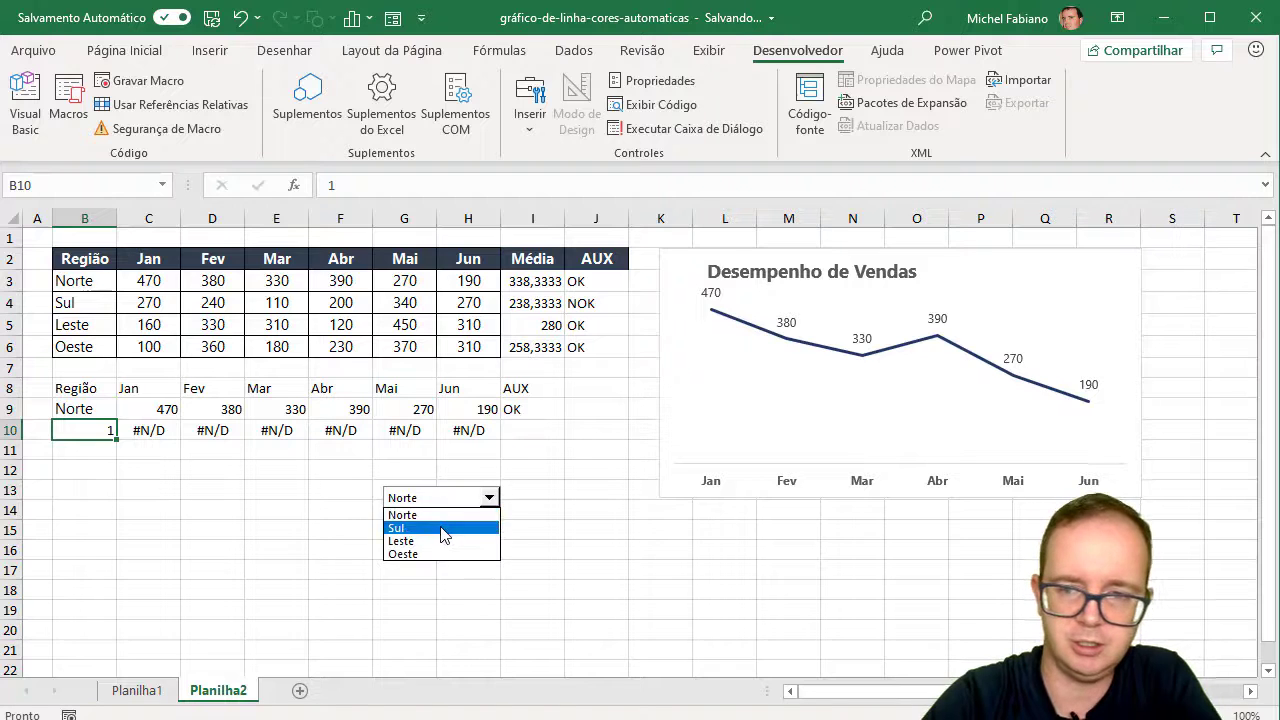
left_click(453, 524)
left_click(490, 499)
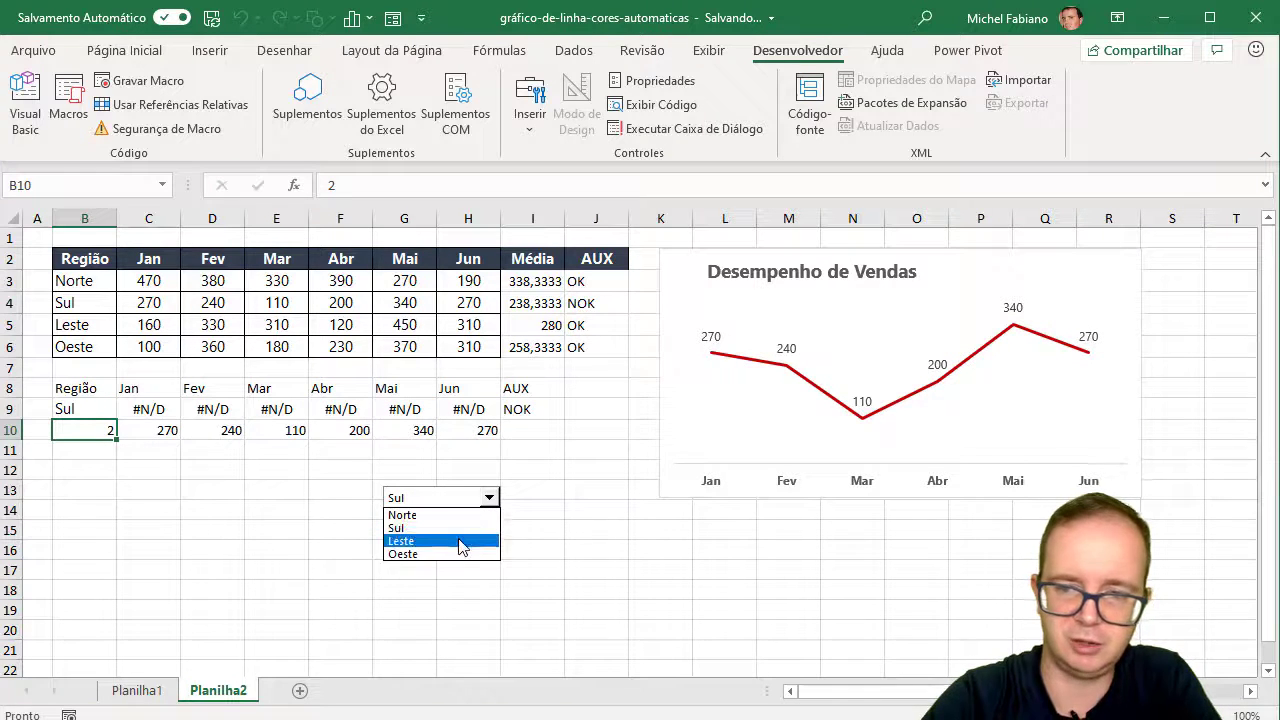
left_click(466, 540)
left_click(489, 498)
left_click(458, 554)
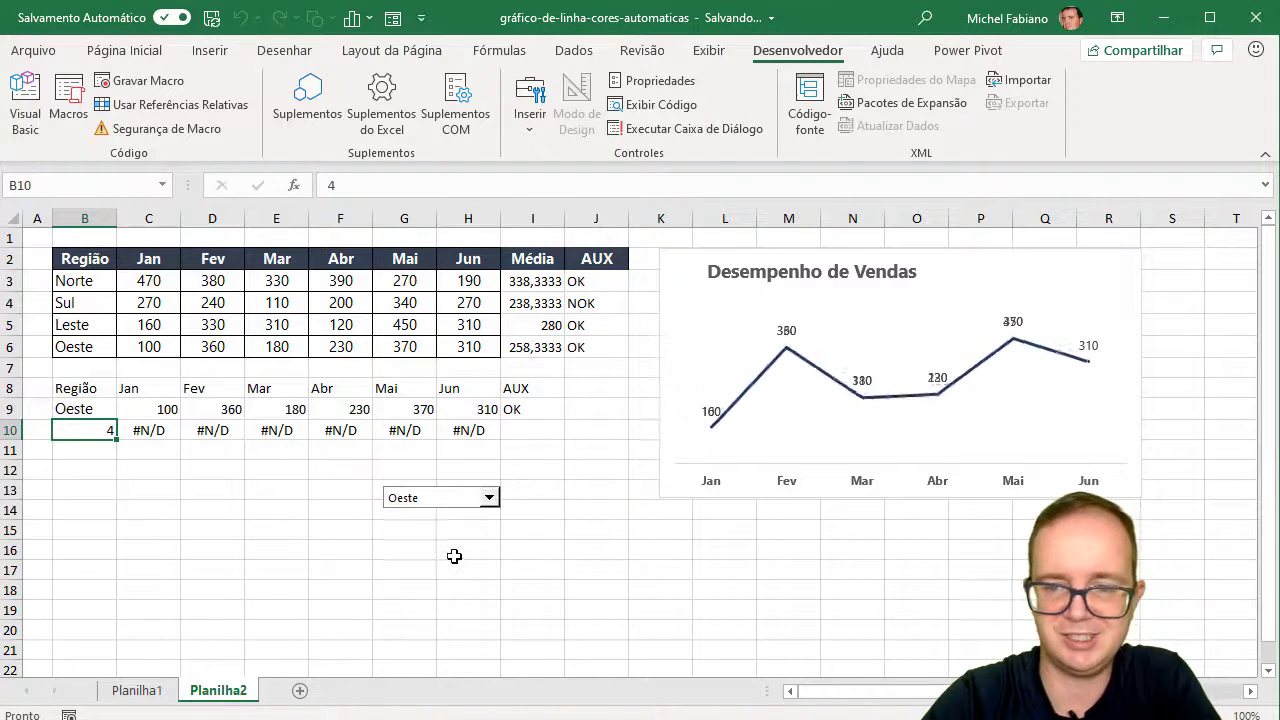
left_click(503, 492)
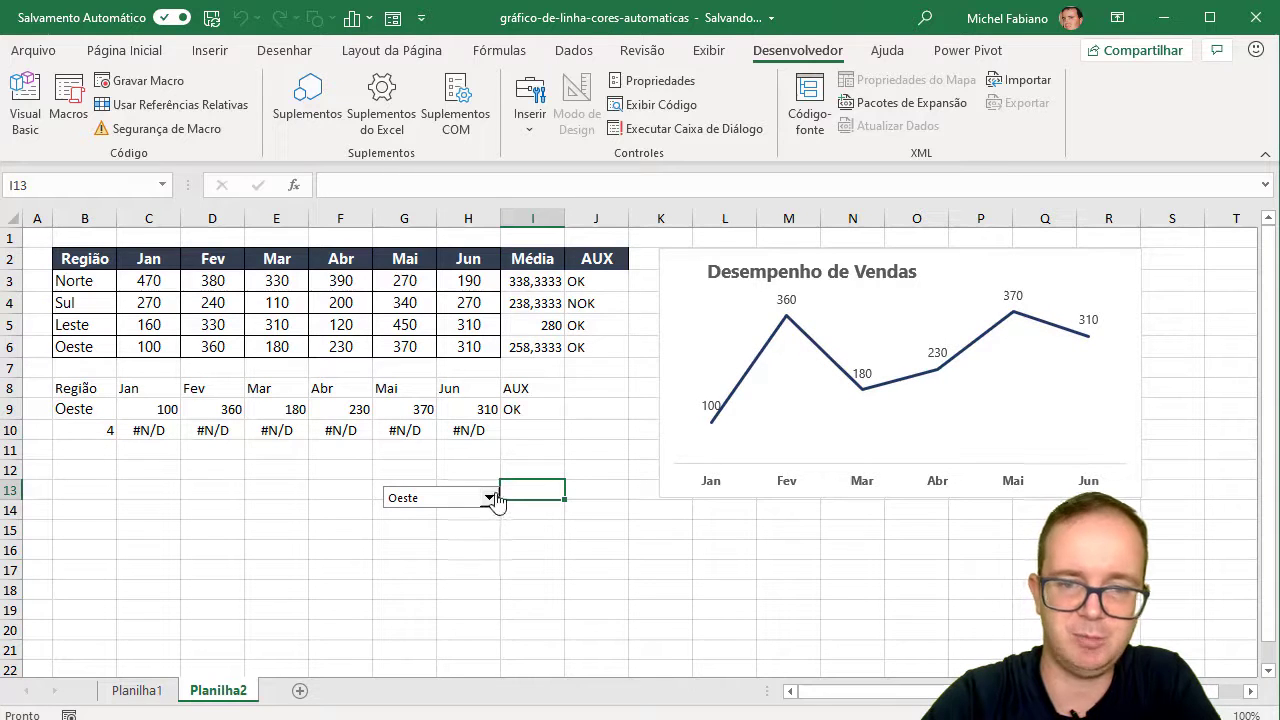
left_click(489, 498)
left_click(440, 525)
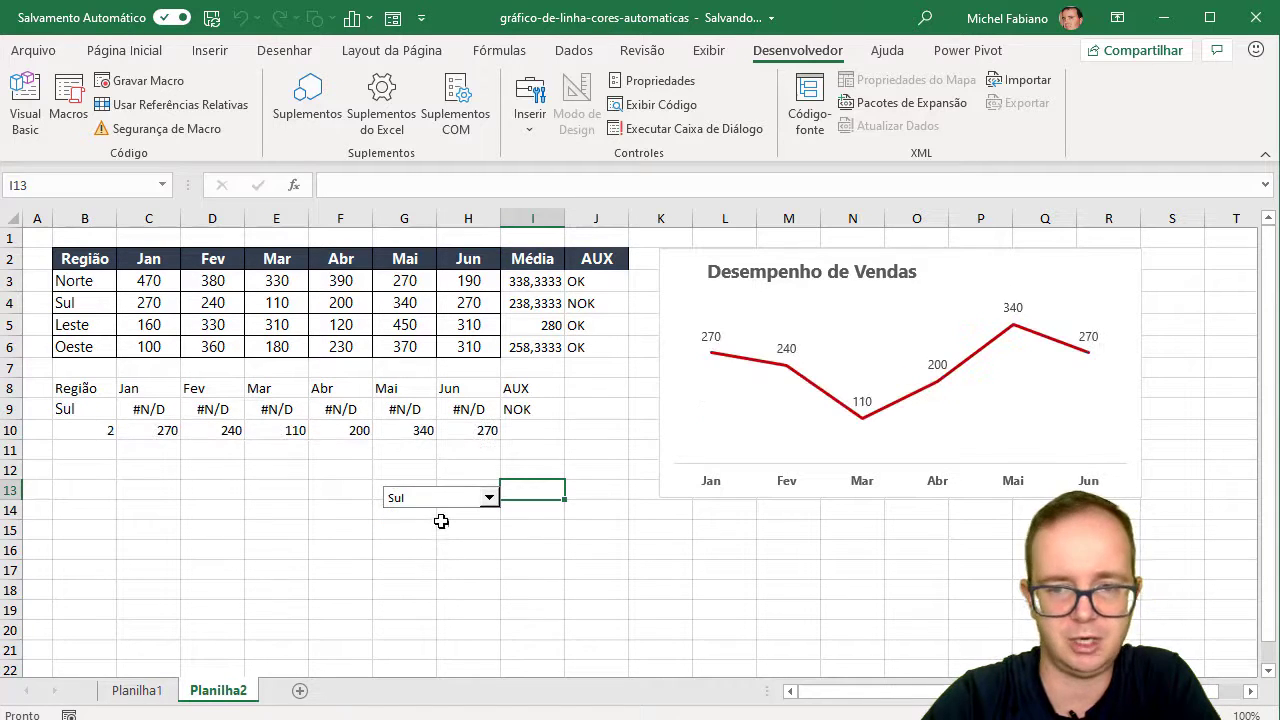
Step: Lower the chart's plot area slightly, then choose Norte and then Leste in the dropdown
left_click(872, 363)
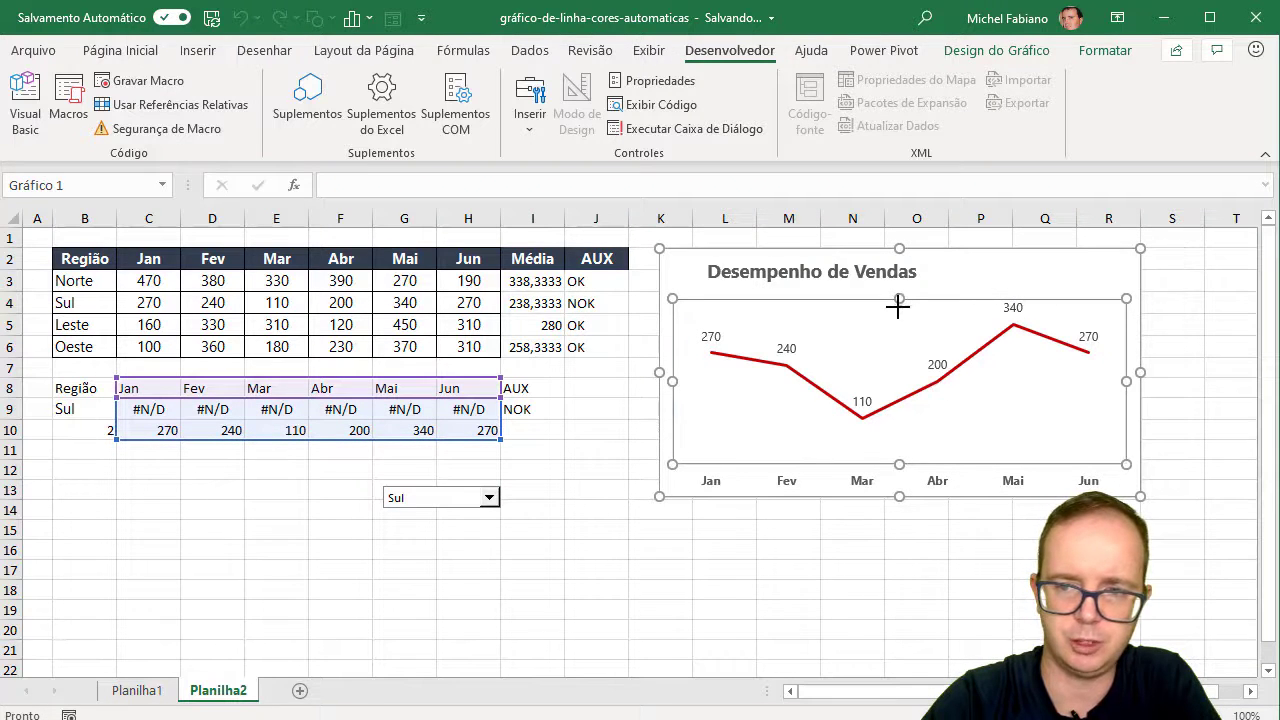
left_click_drag(900, 301, 897, 315)
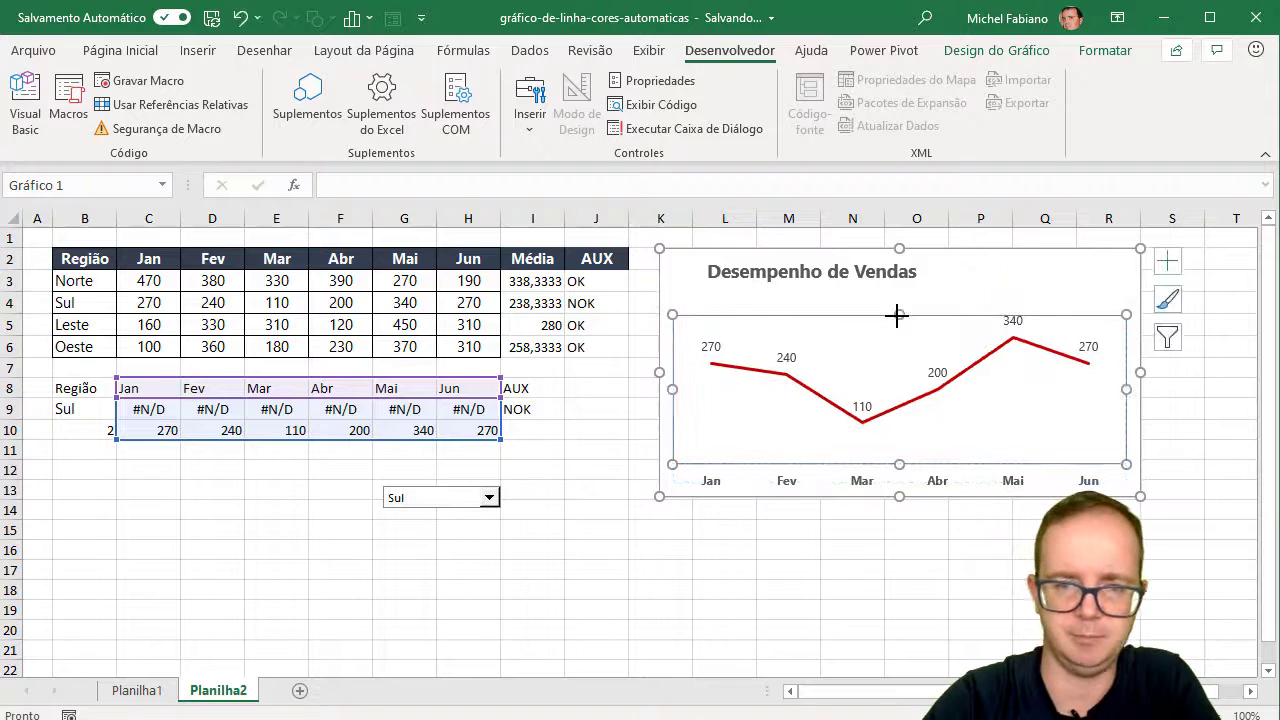
left_click(594, 505)
left_click(489, 497)
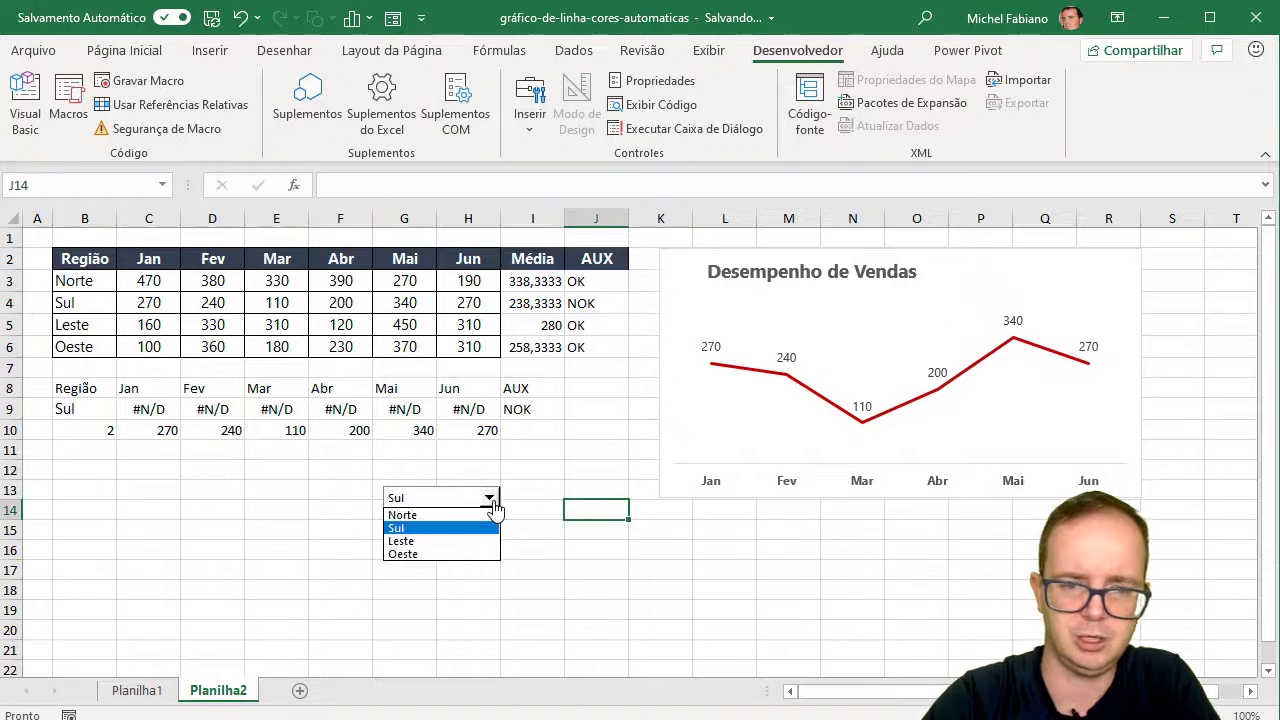
left_click(458, 513)
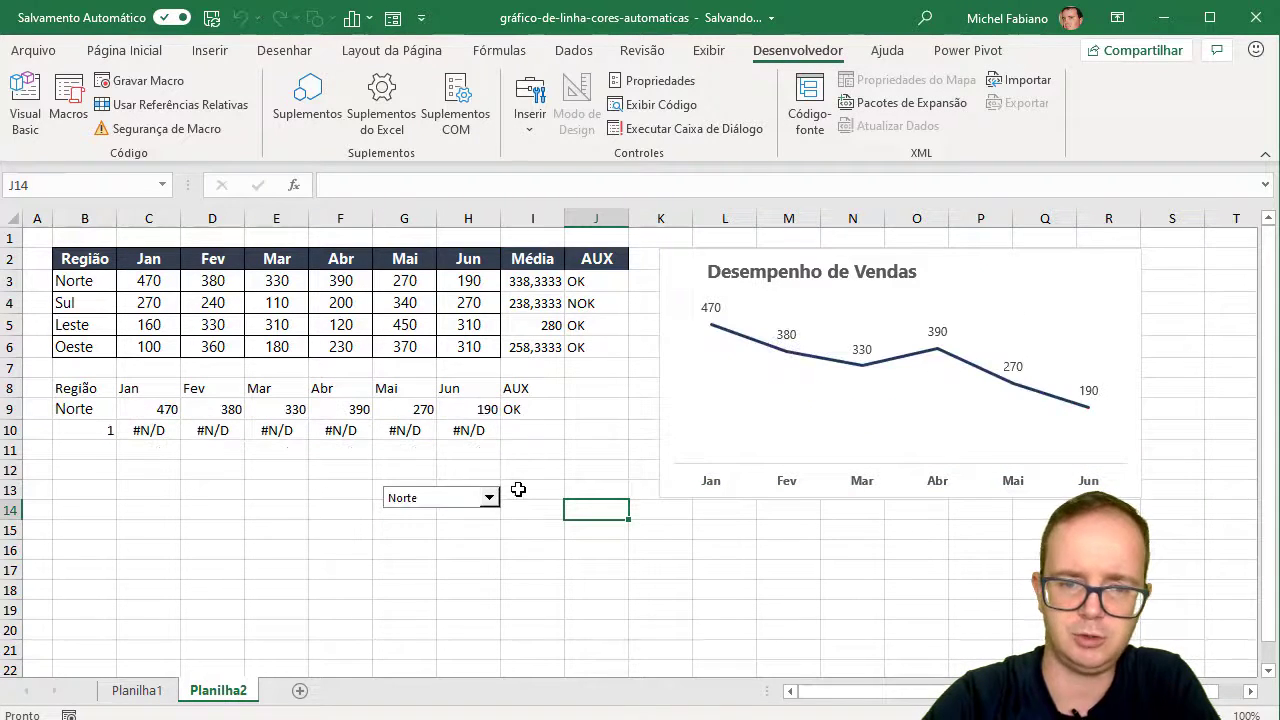
left_click(489, 497)
left_click(450, 540)
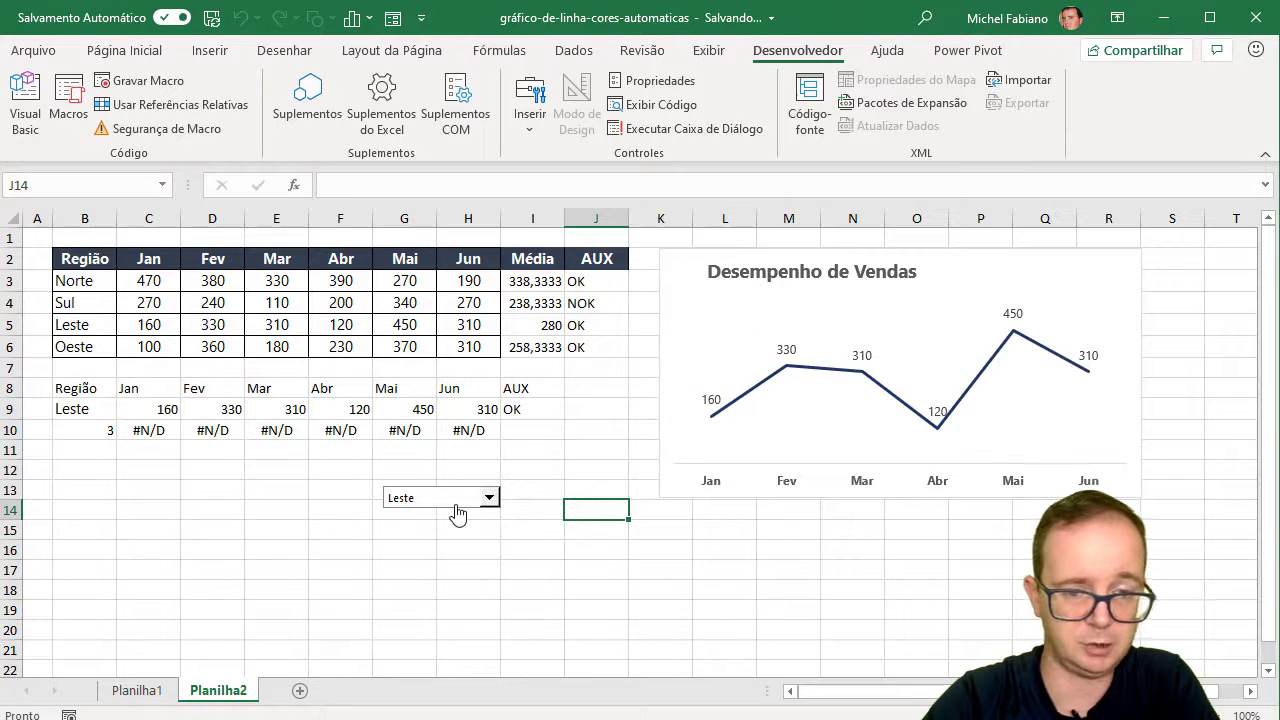
Step: Move the region selector into the chart's top-right corner beside the title
right_click(455, 513)
key("Escape")
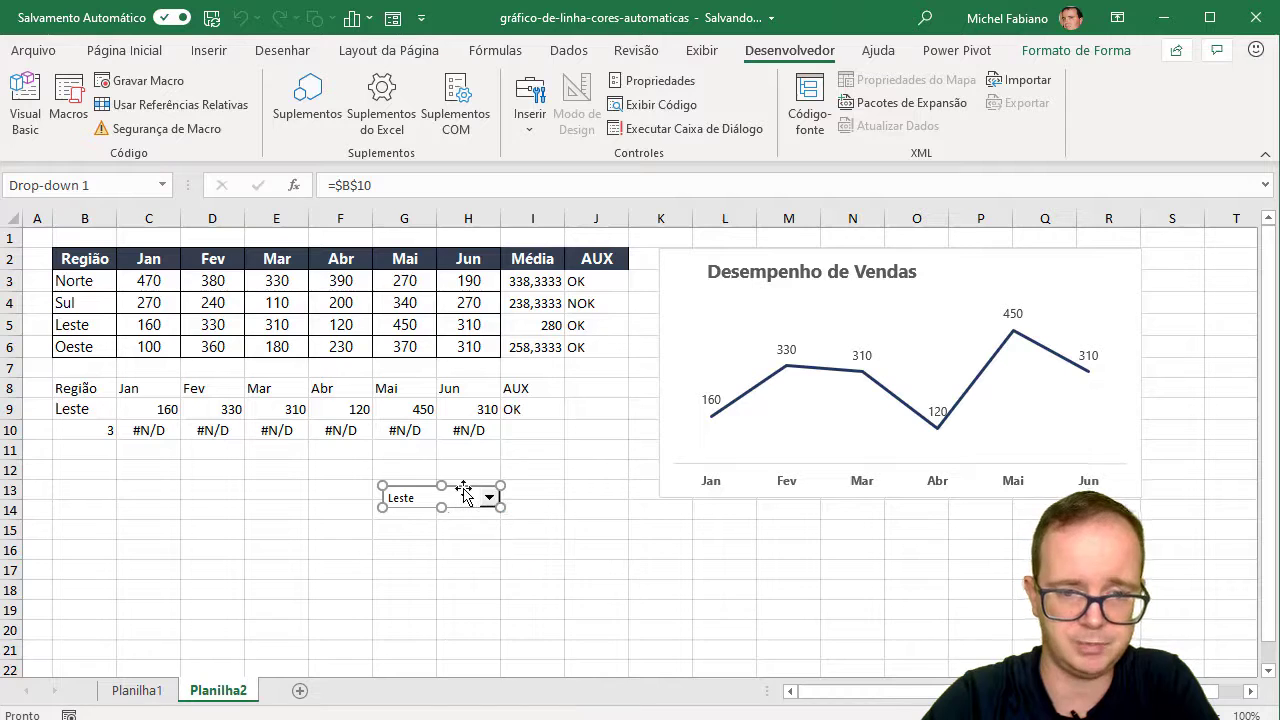
left_click_drag(465, 494, 1070, 264)
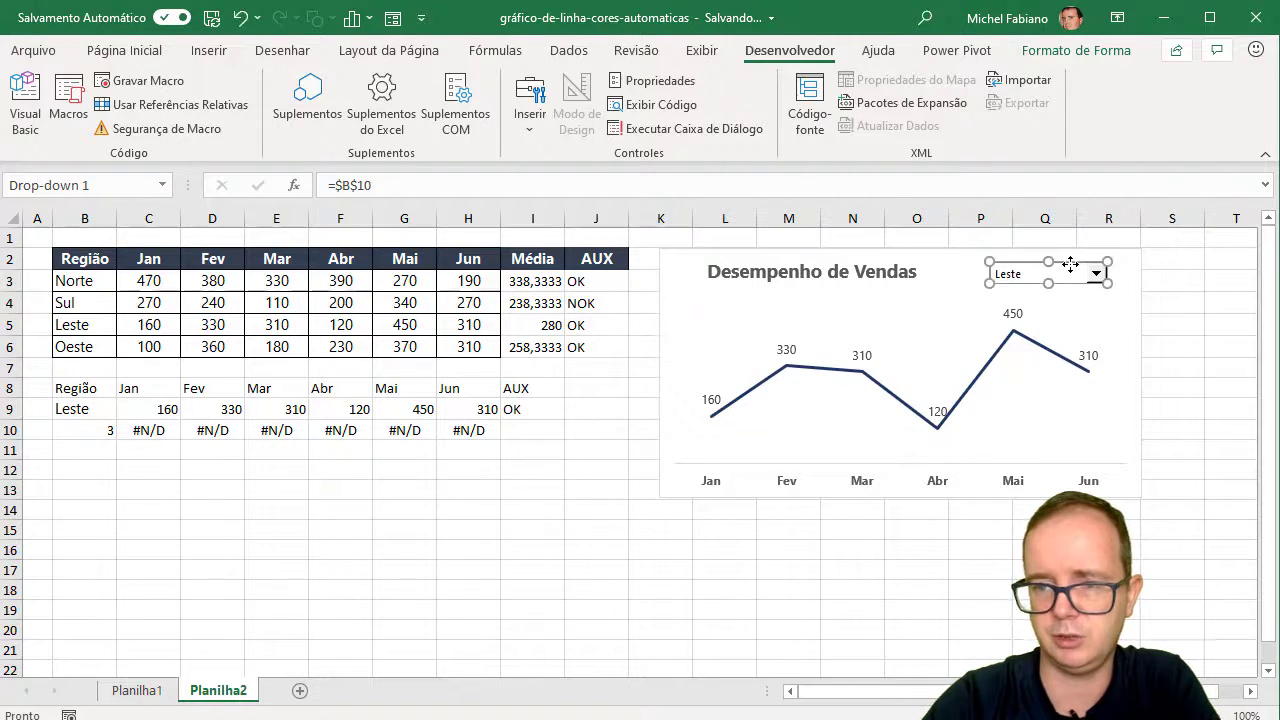
left_click(1143, 283)
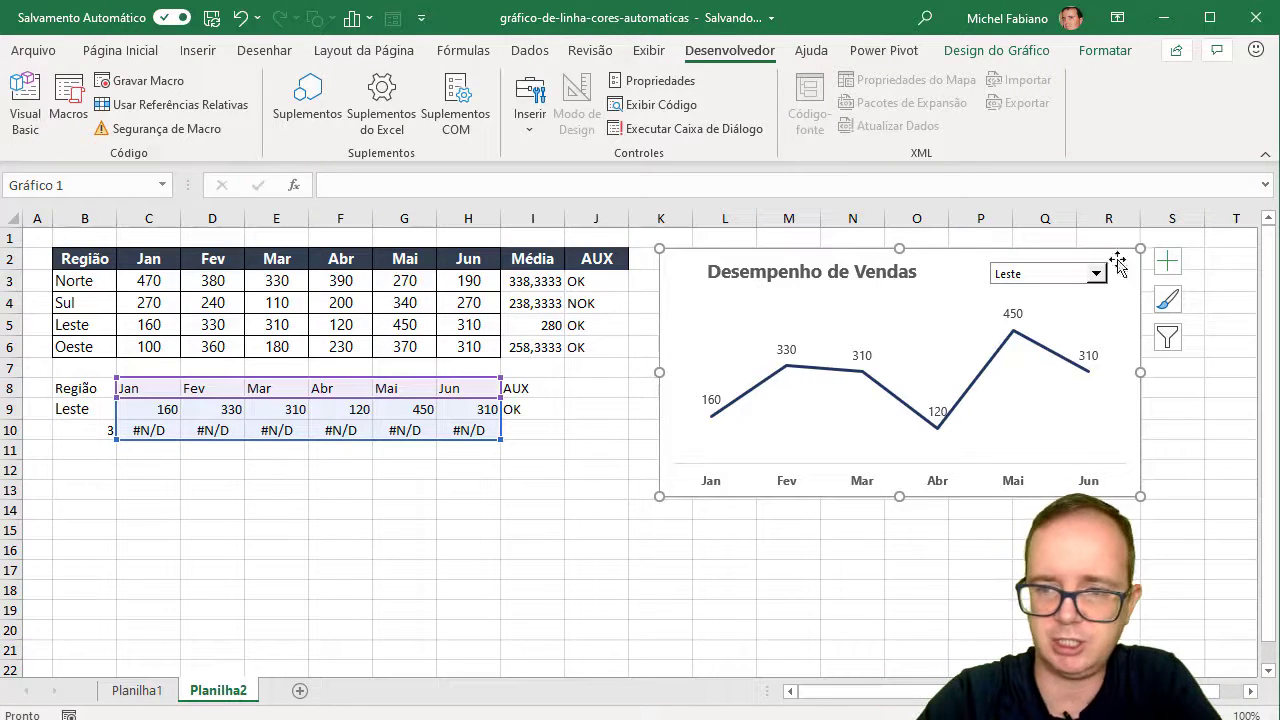
Step: Set the chart's region to Norte, then open the Planilha1 sheet with the finished example
left_click(1096, 274)
left_click(1012, 290)
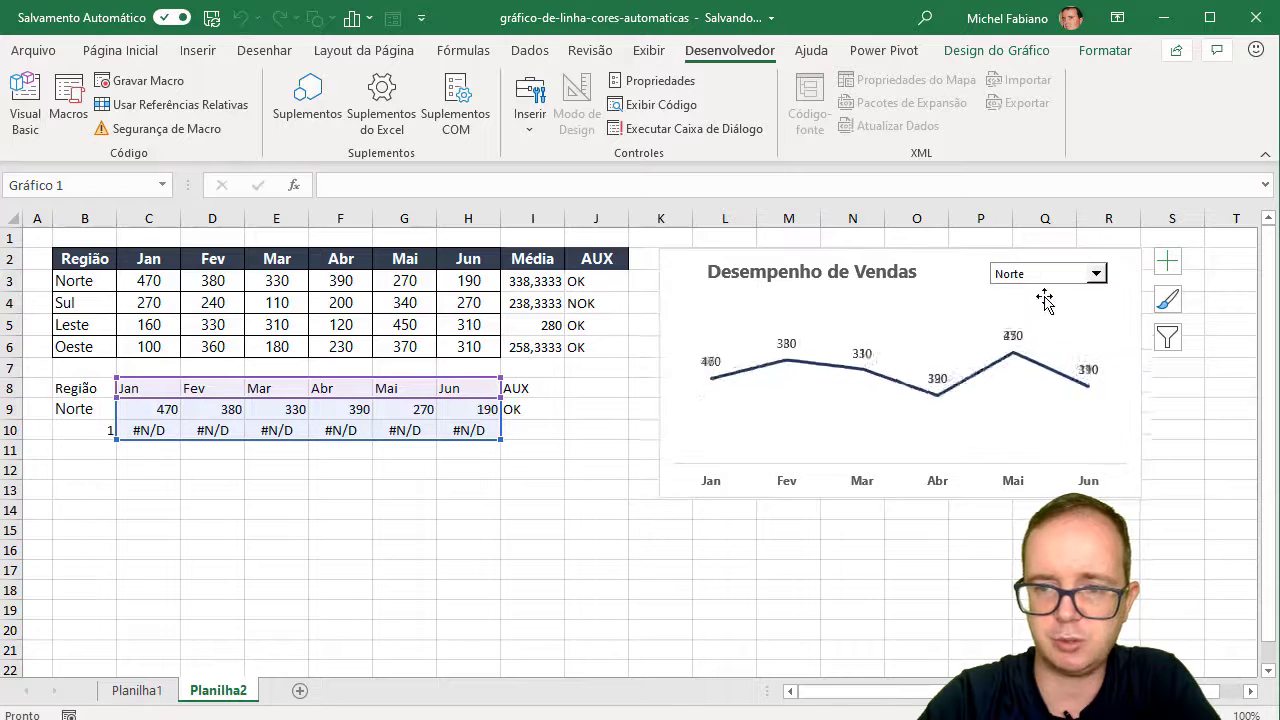
left_click(160, 694)
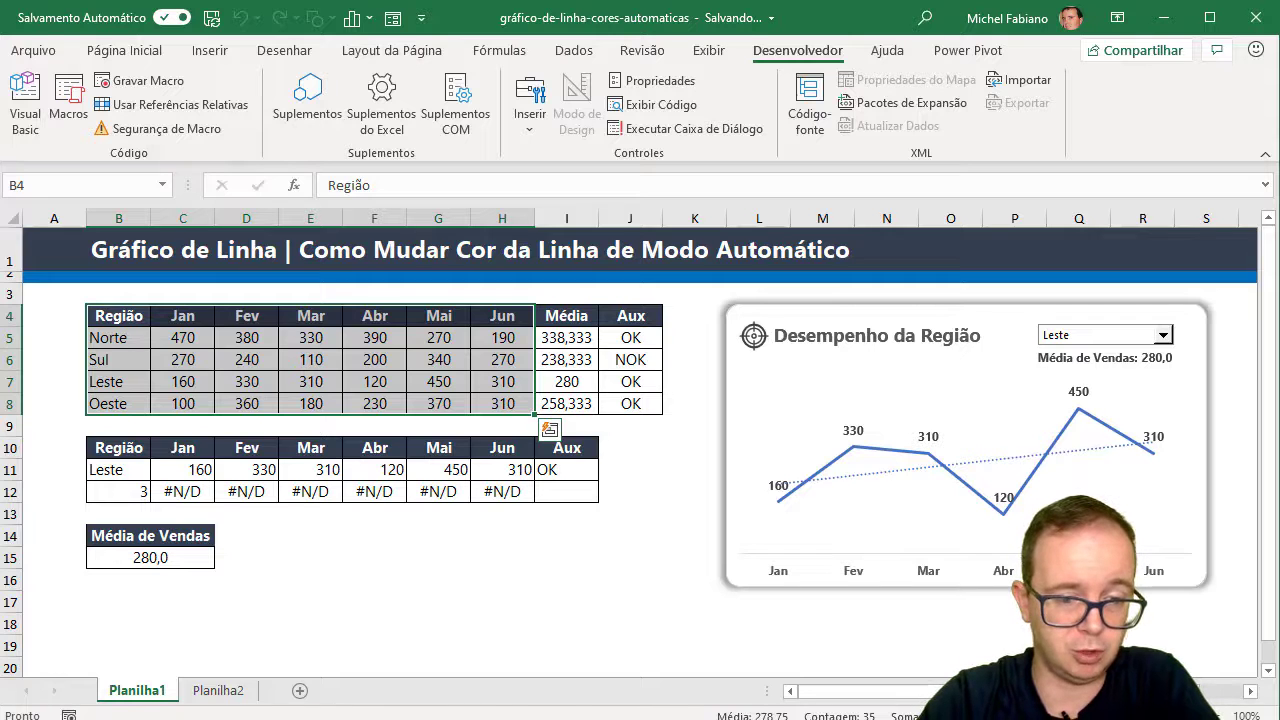
Step: Flip between Planilha2 and Planilha1, then show Sul in the finished example chart
left_click(218, 690)
left_click(660, 590)
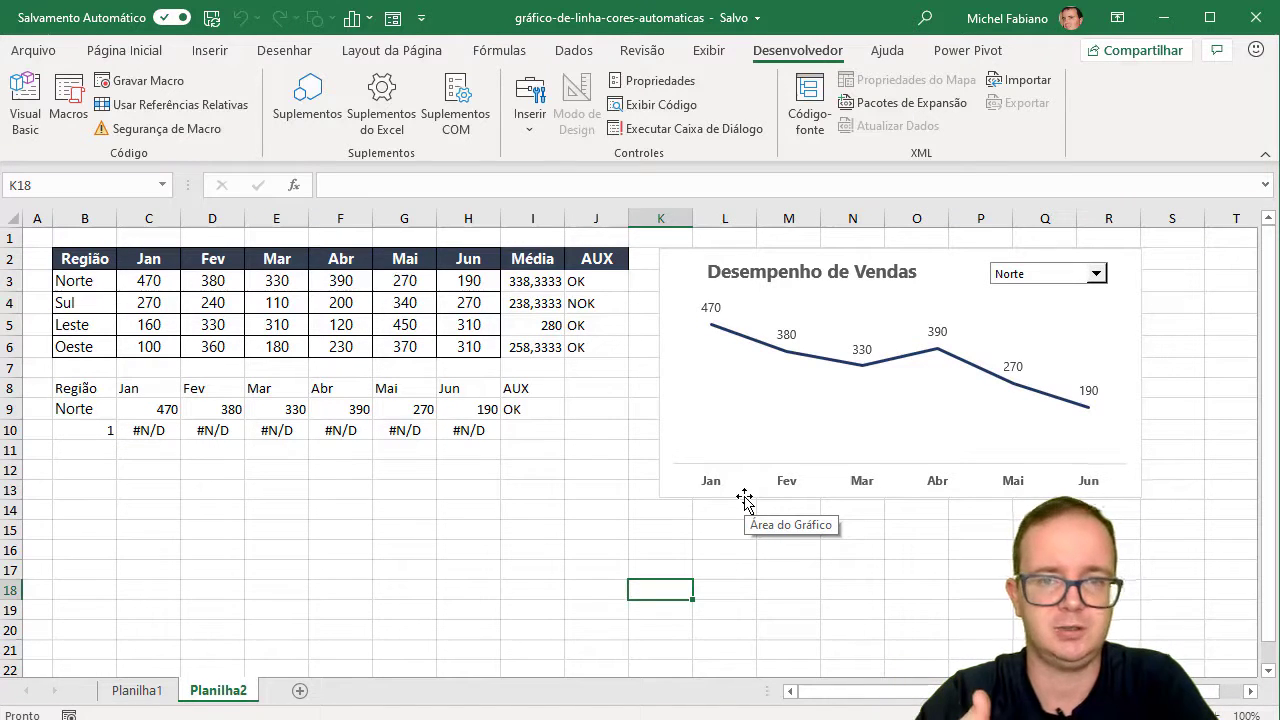
left_click(150, 692)
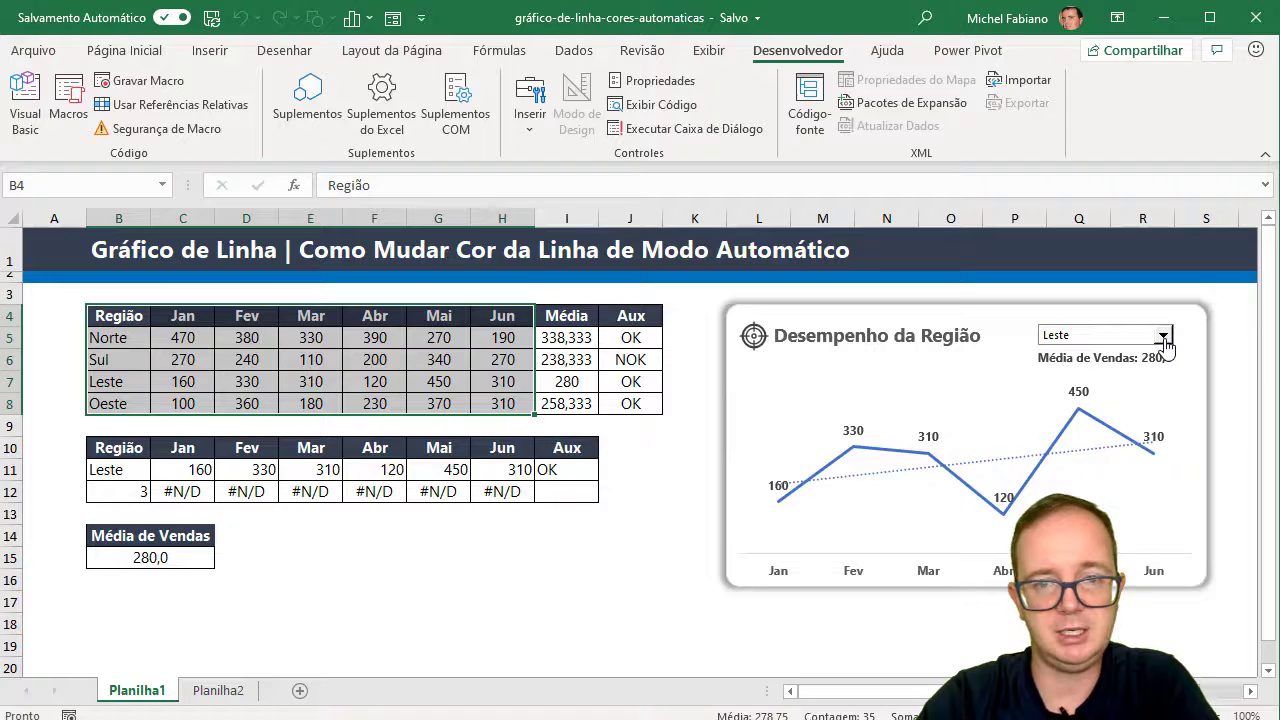
left_click(1163, 336)
left_click(1130, 361)
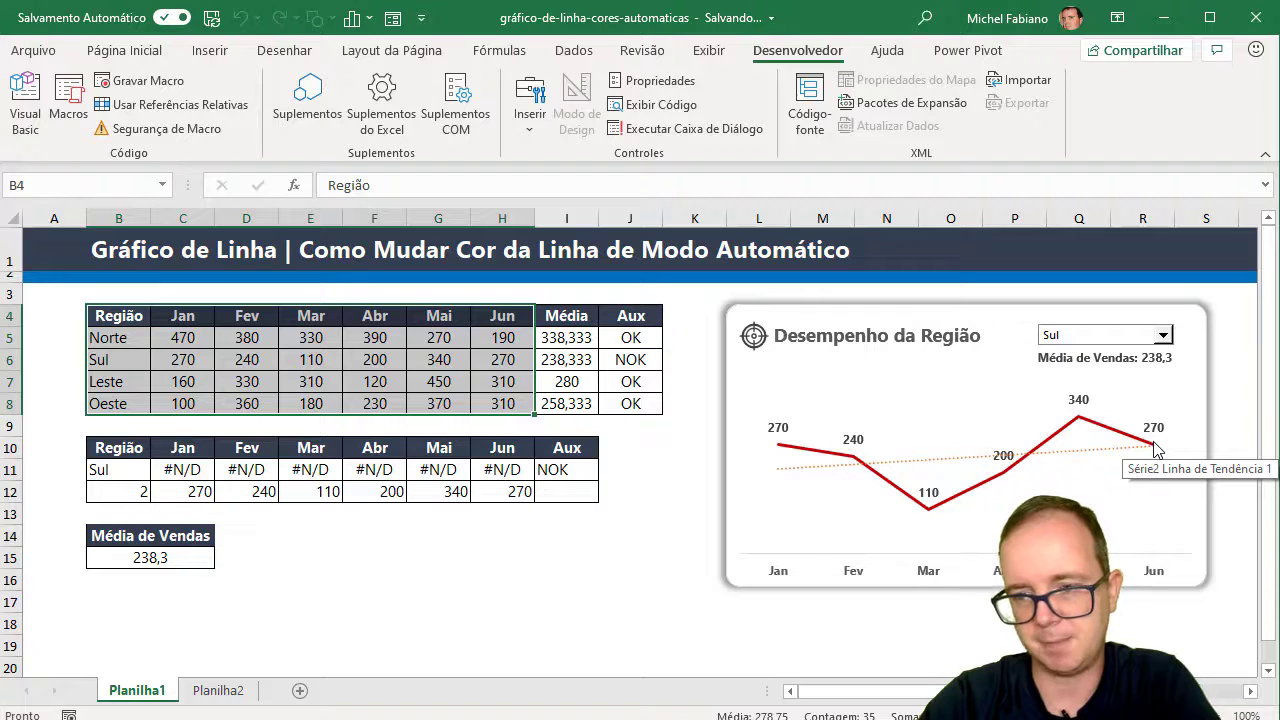
Step: Show Norte in the finished example chart, then return to Planilha2
left_click(1165, 336)
left_click(1150, 352)
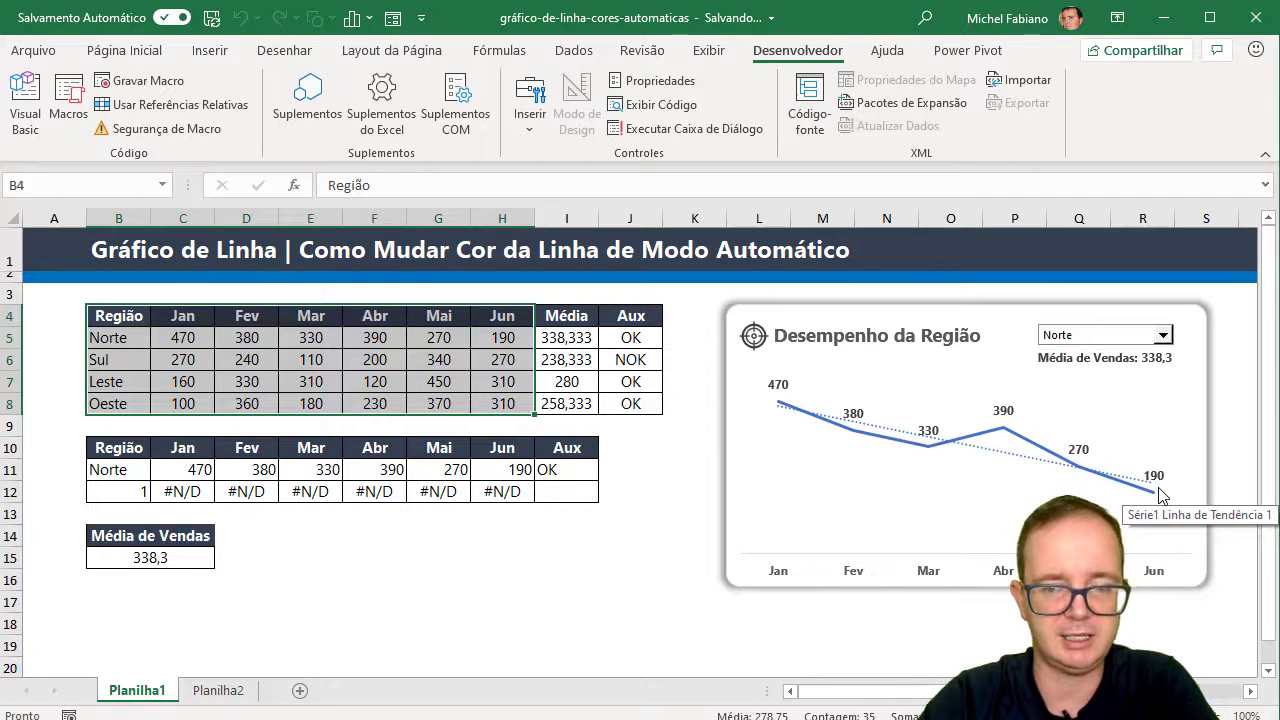
left_click(240, 690)
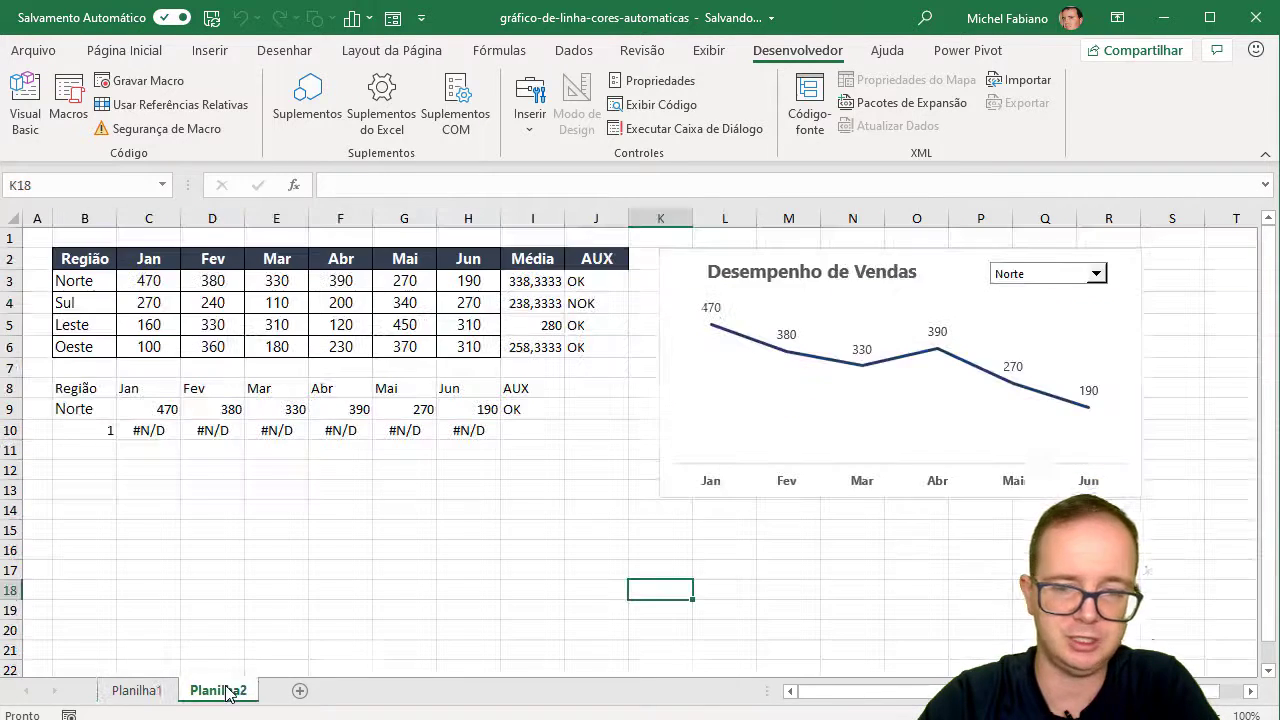
Step: Add a linear trendline to the Norte data line via Adicionar Elemento de Gráfico
left_click(903, 371)
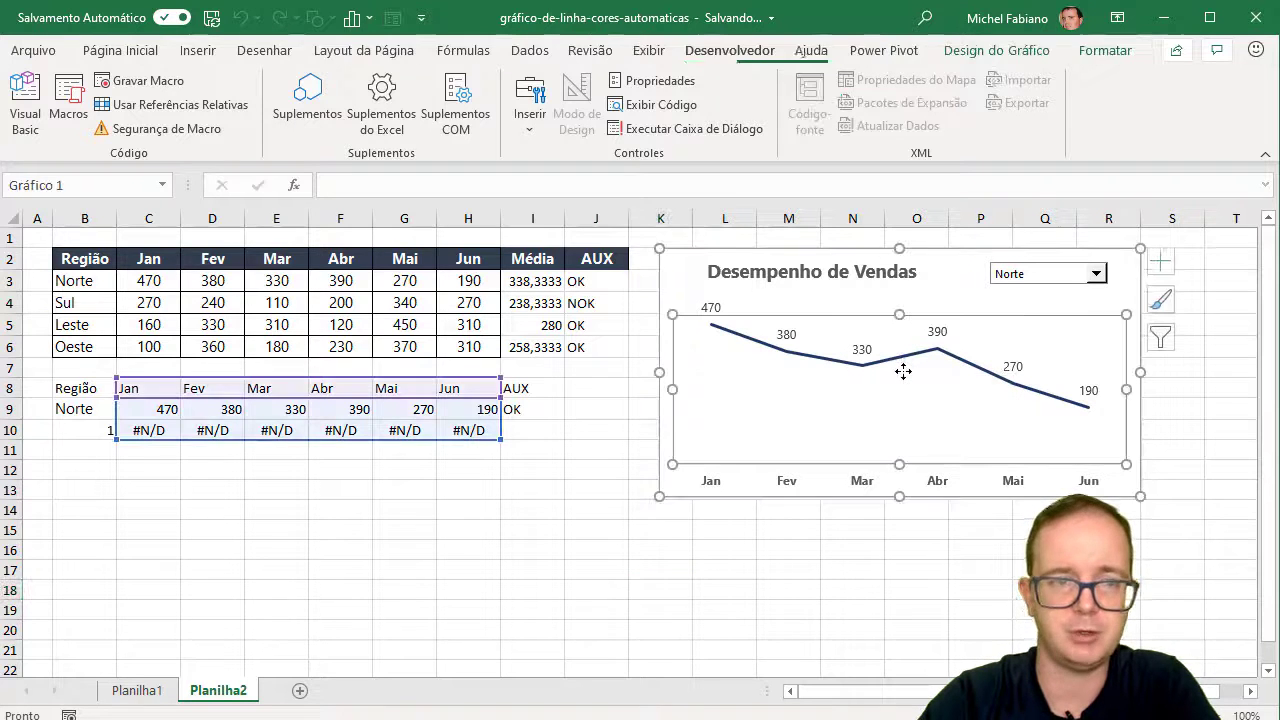
left_click(1000, 50)
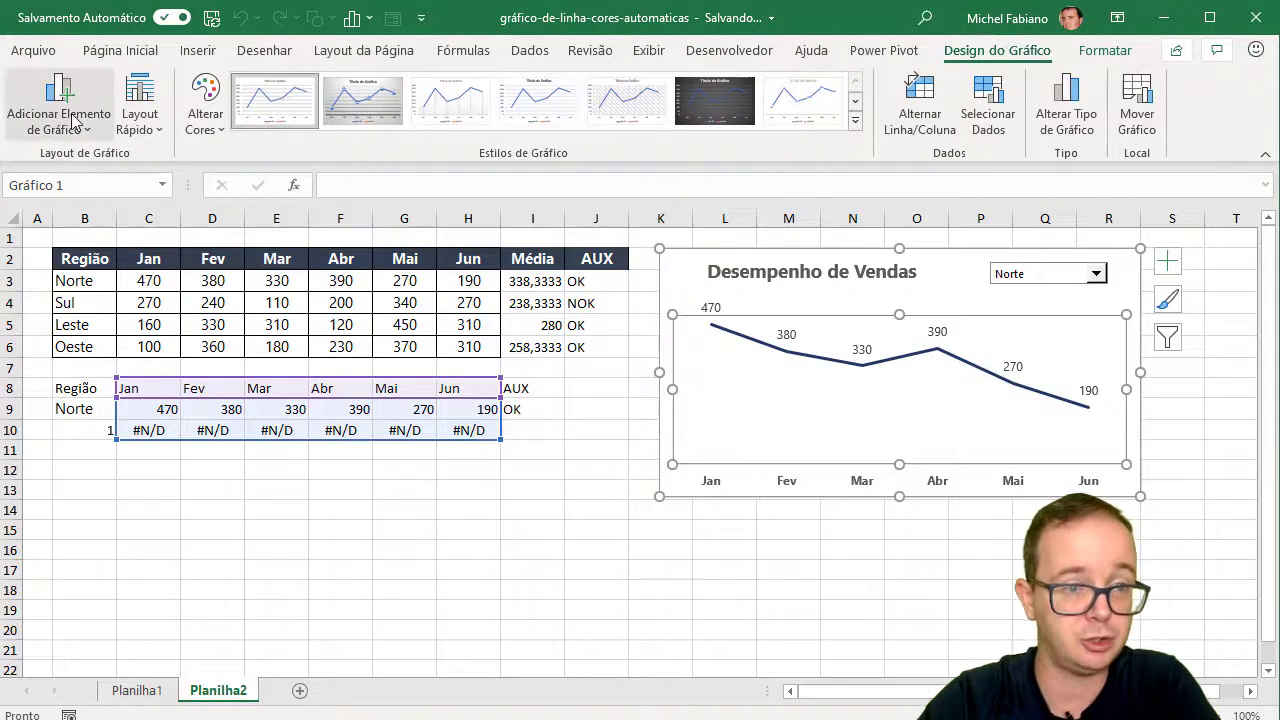
left_click(73, 120)
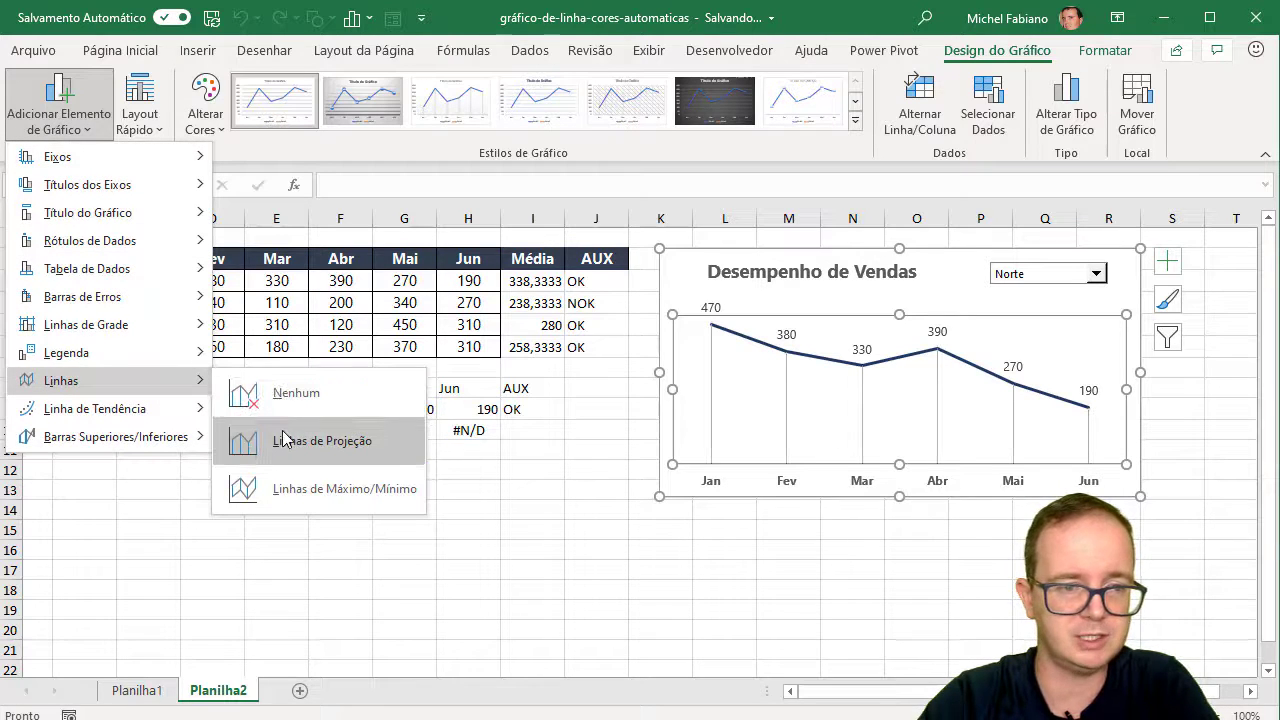
mouse_move(95, 408)
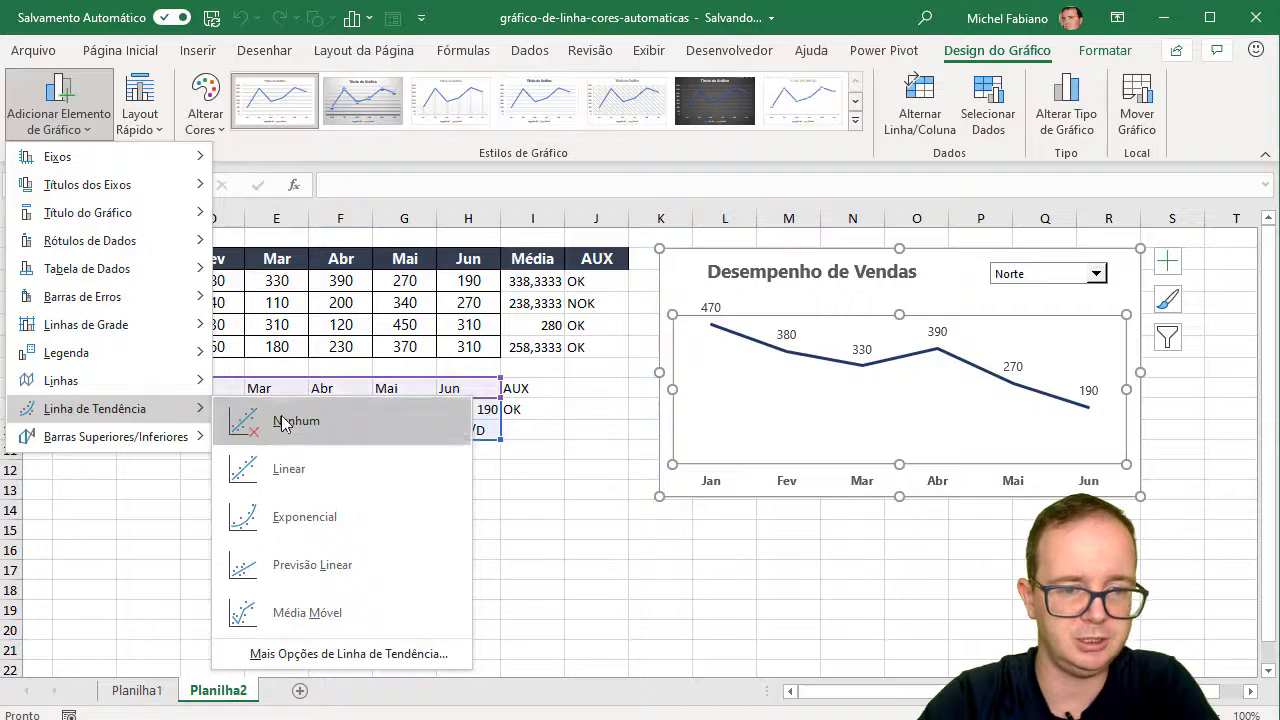
left_click(300, 482)
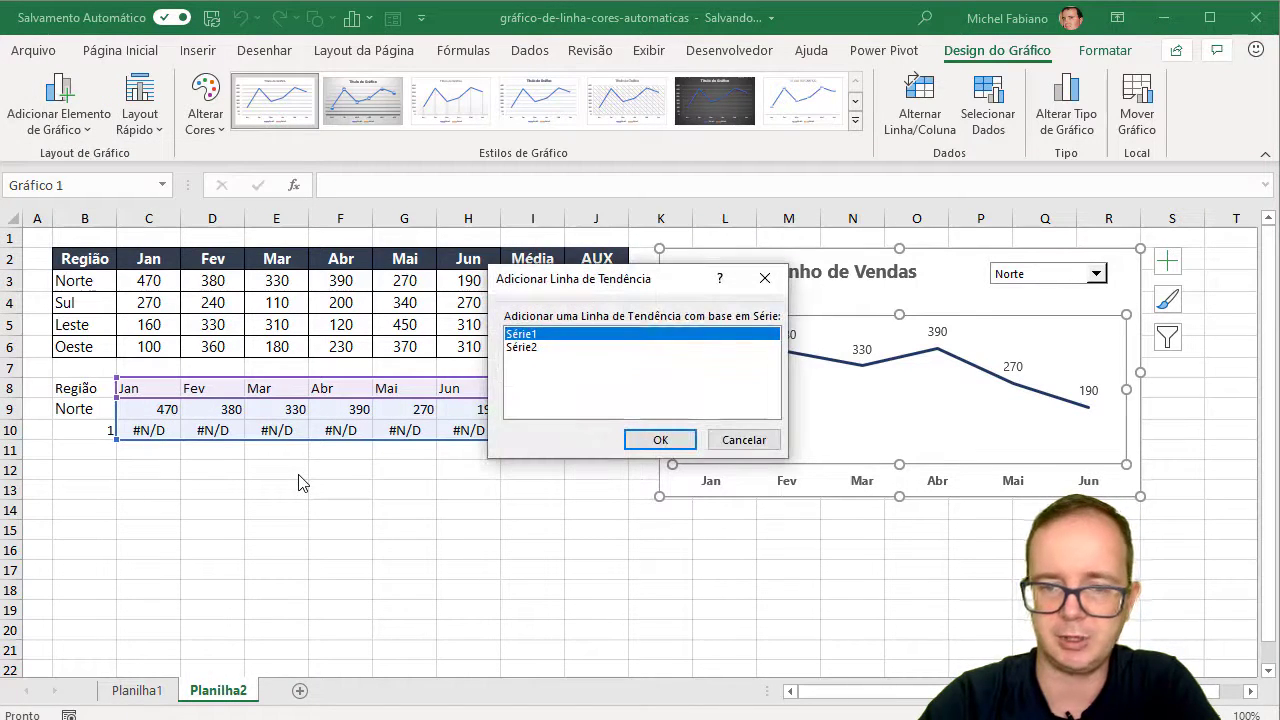
left_click(738, 443)
left_click(903, 365)
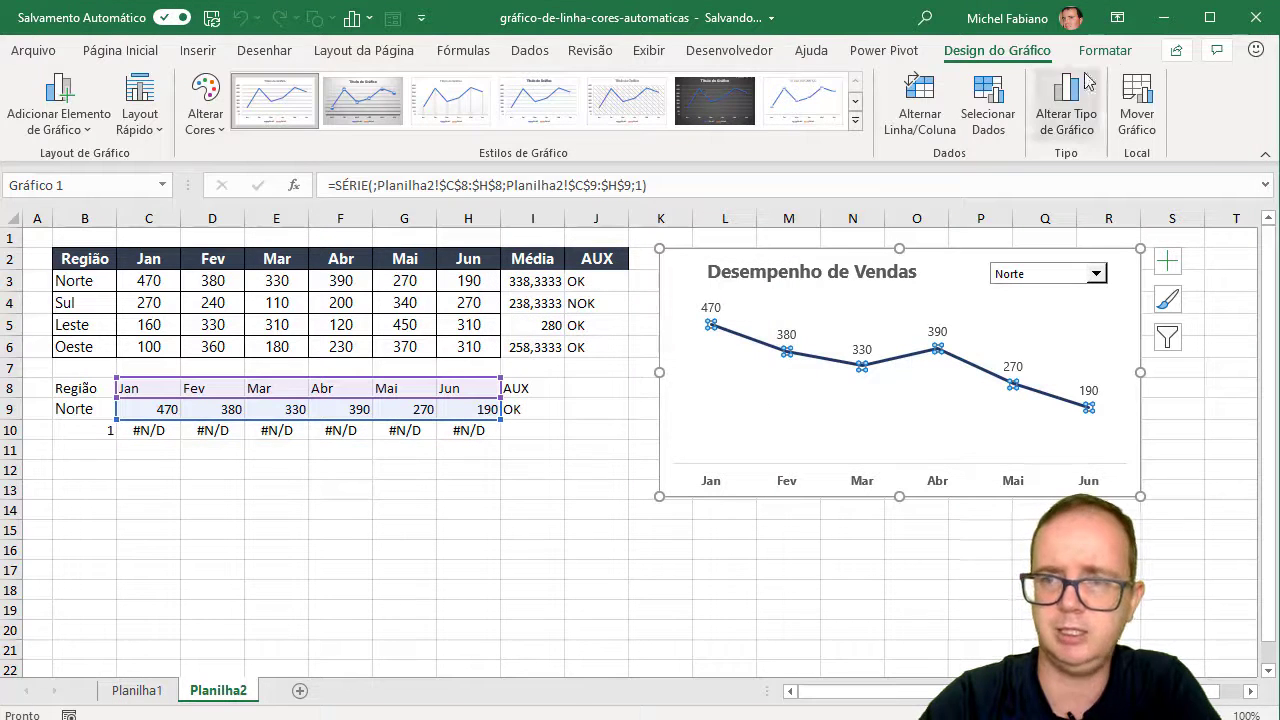
left_click(56, 142)
mouse_move(94, 408)
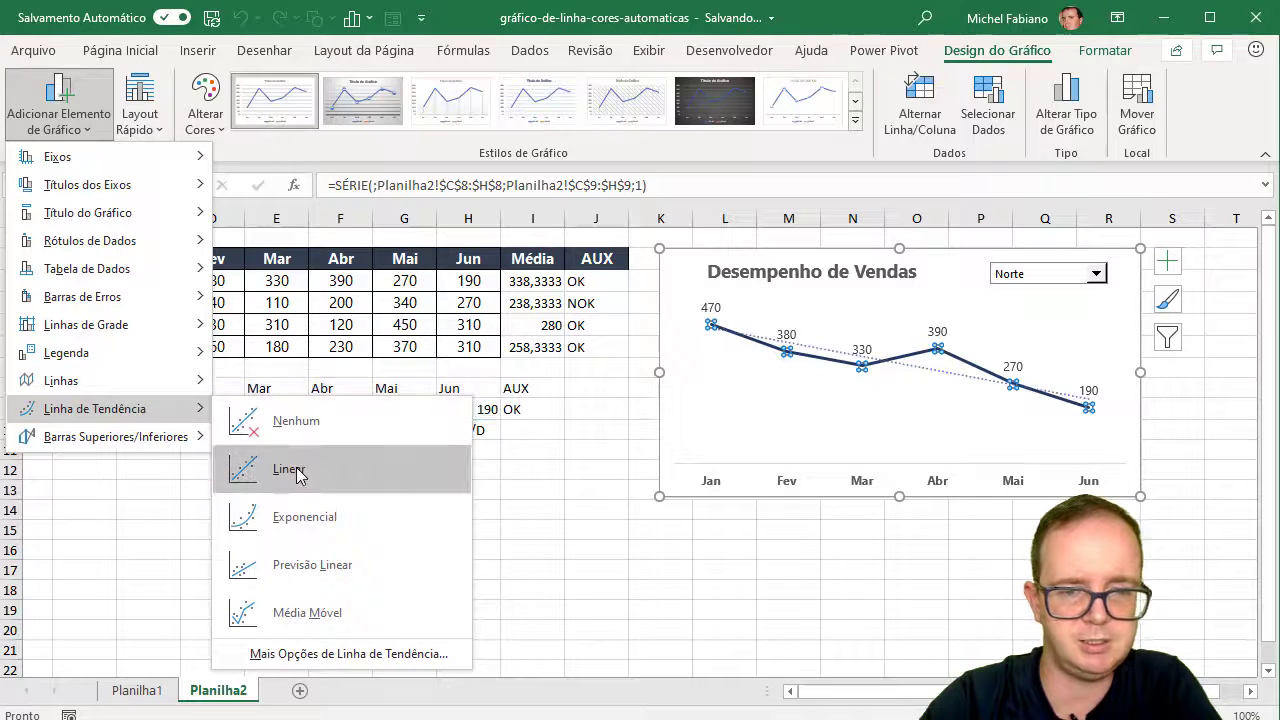
left_click(297, 473)
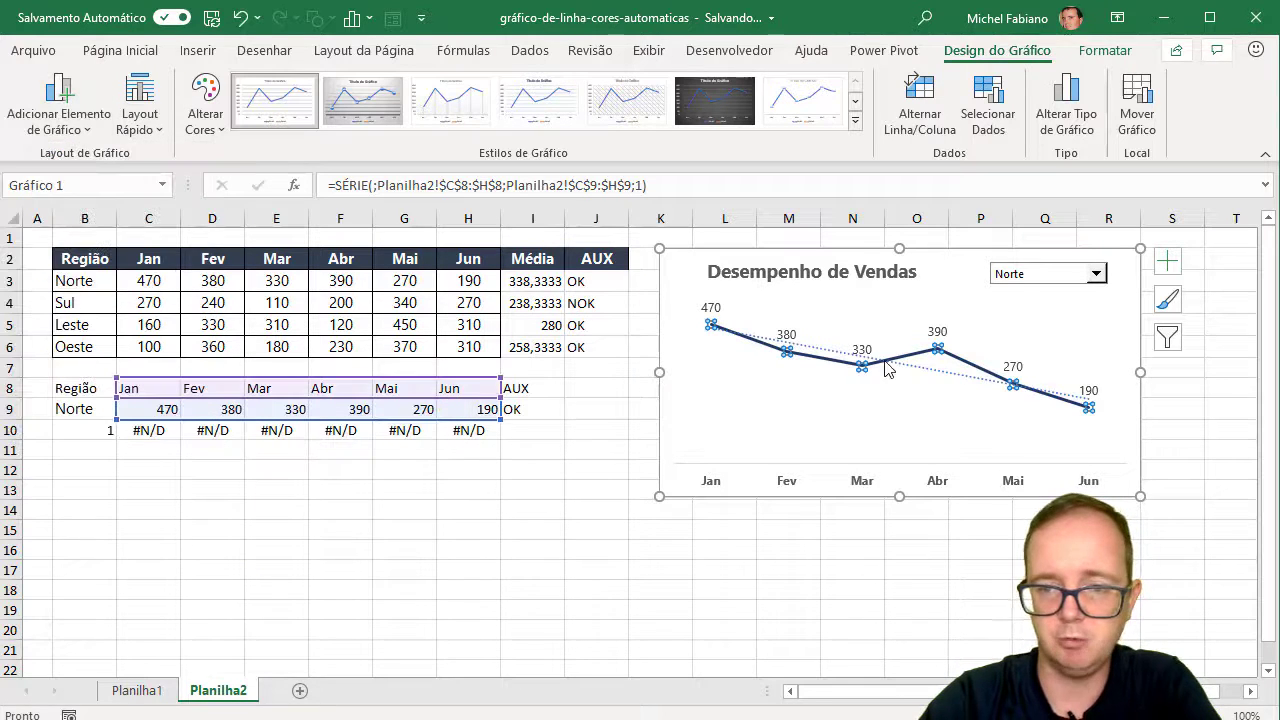
Step: Switch the chart to Sul and add a linear trendline to its red line
left_click(1097, 274)
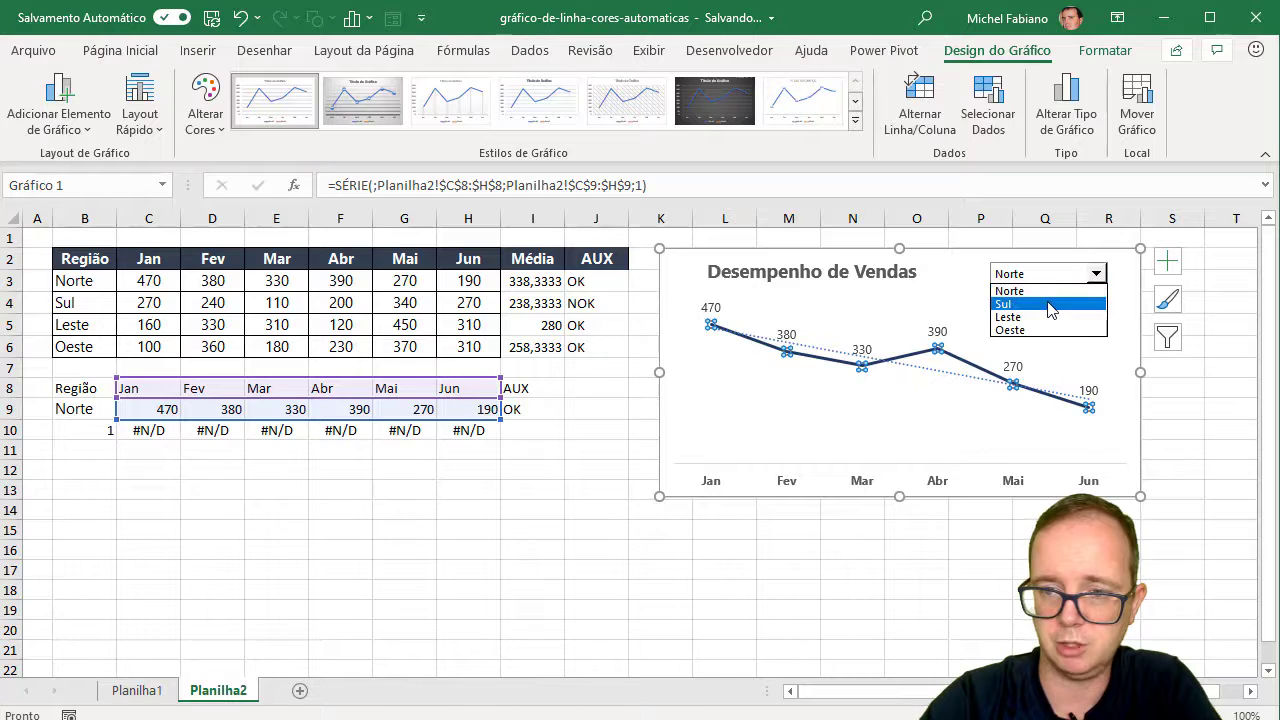
left_click(1052, 304)
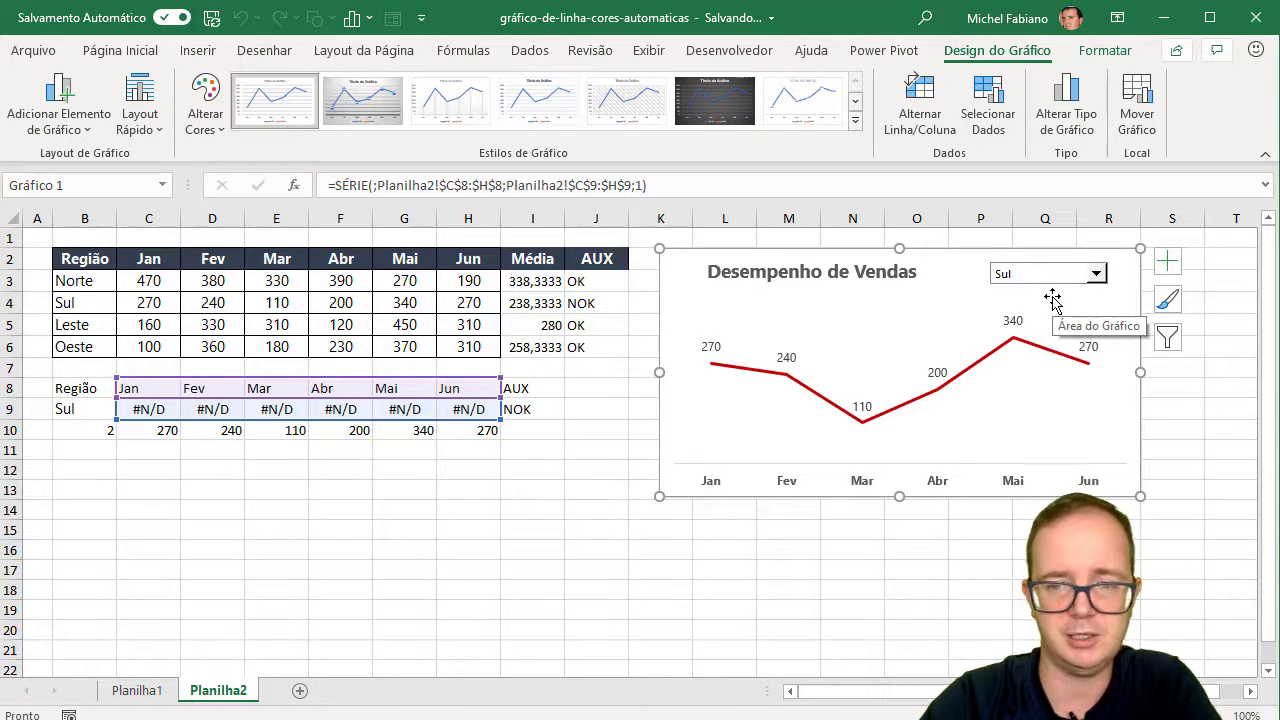
left_click(975, 372)
left_click(58, 100)
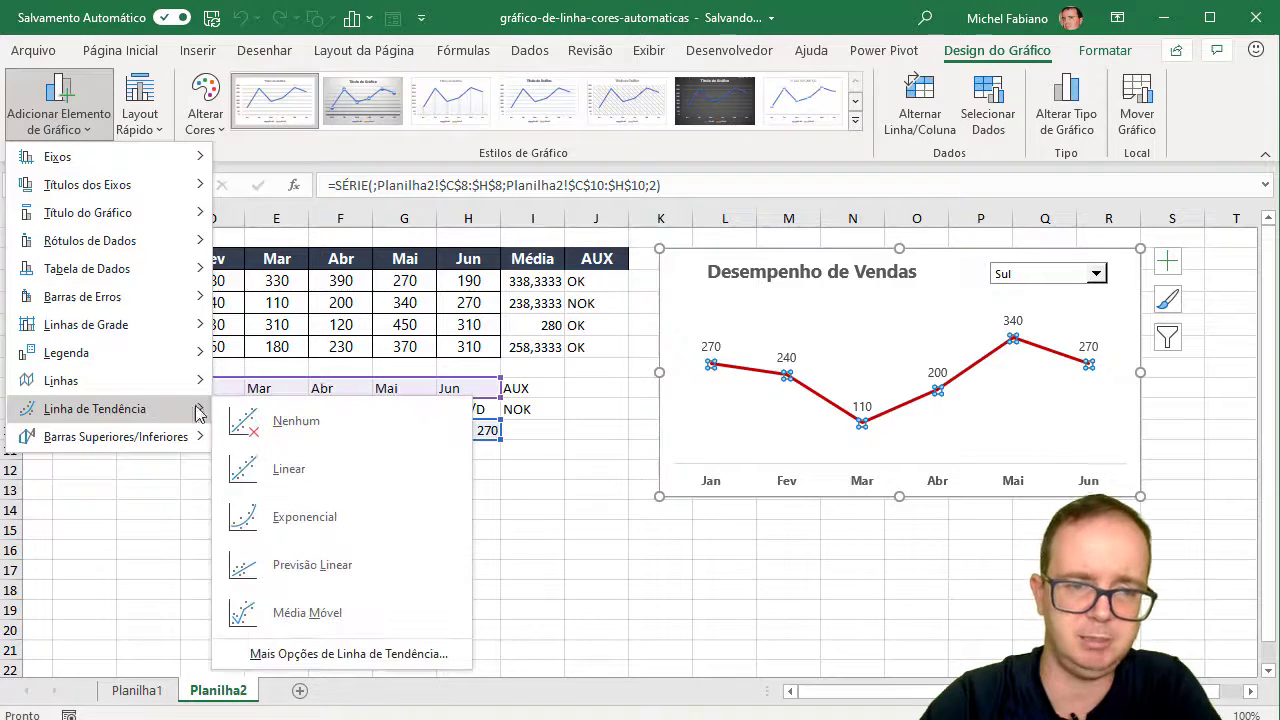
left_click(285, 387)
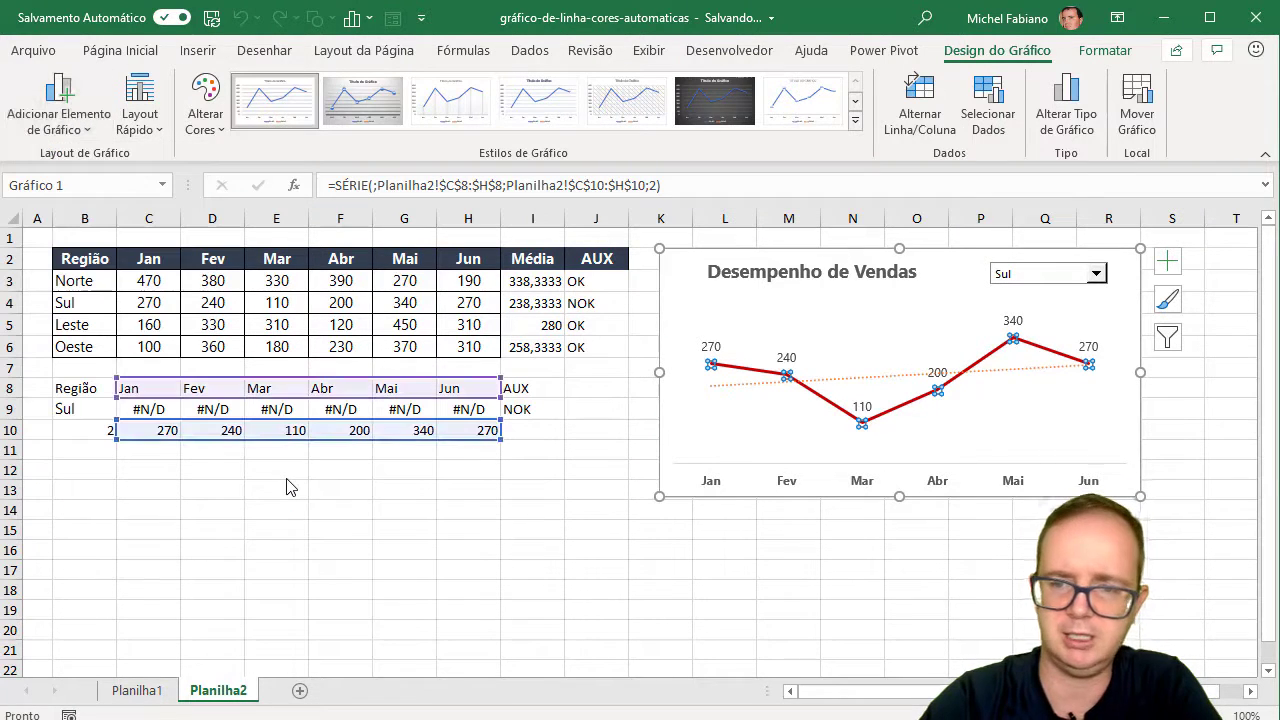
left_click(521, 550)
Step: Cycle the region selector through Norte and Leste, ending on Oeste, and select the chart
left_click(1096, 273)
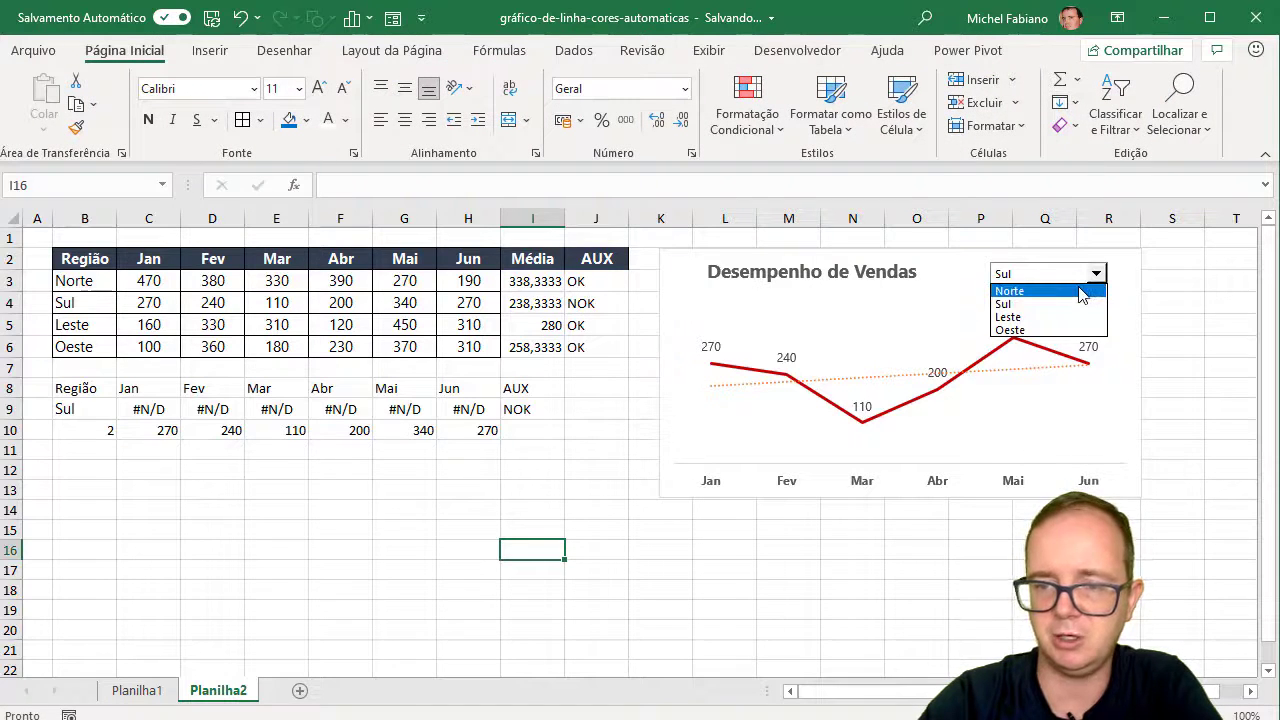
left_click(1090, 291)
left_click(1096, 274)
left_click(1057, 317)
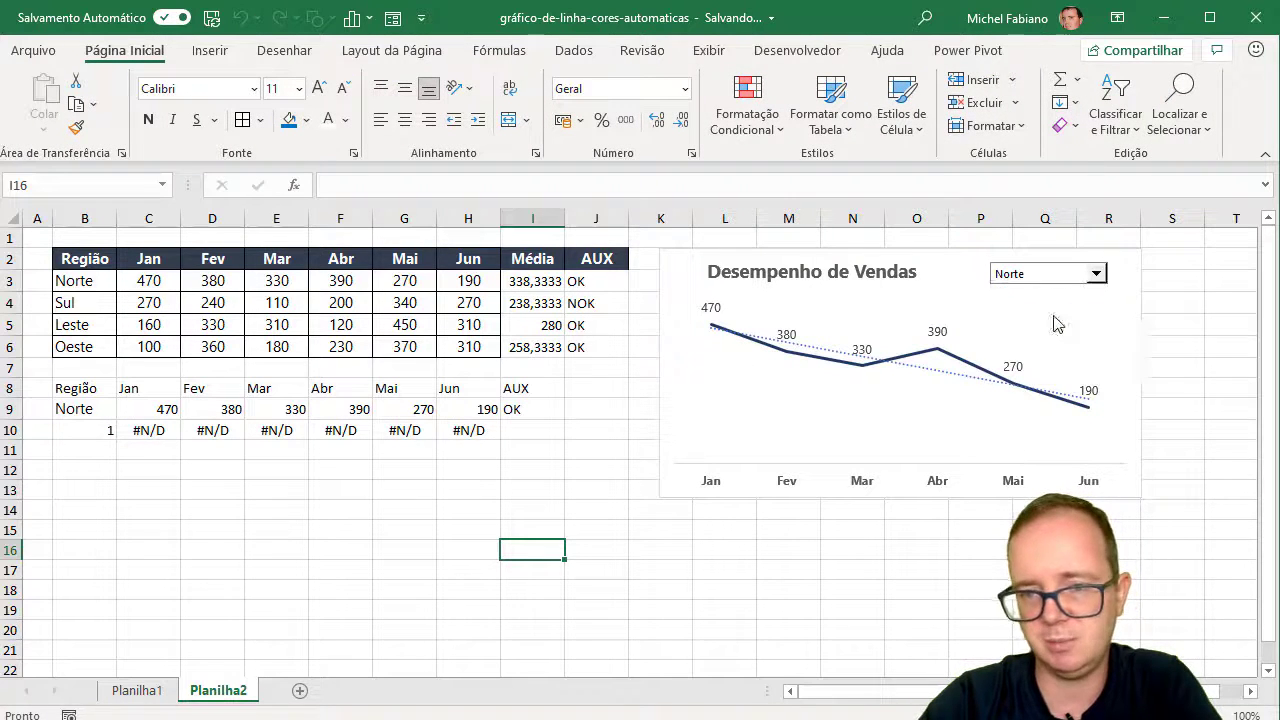
left_click(1096, 274)
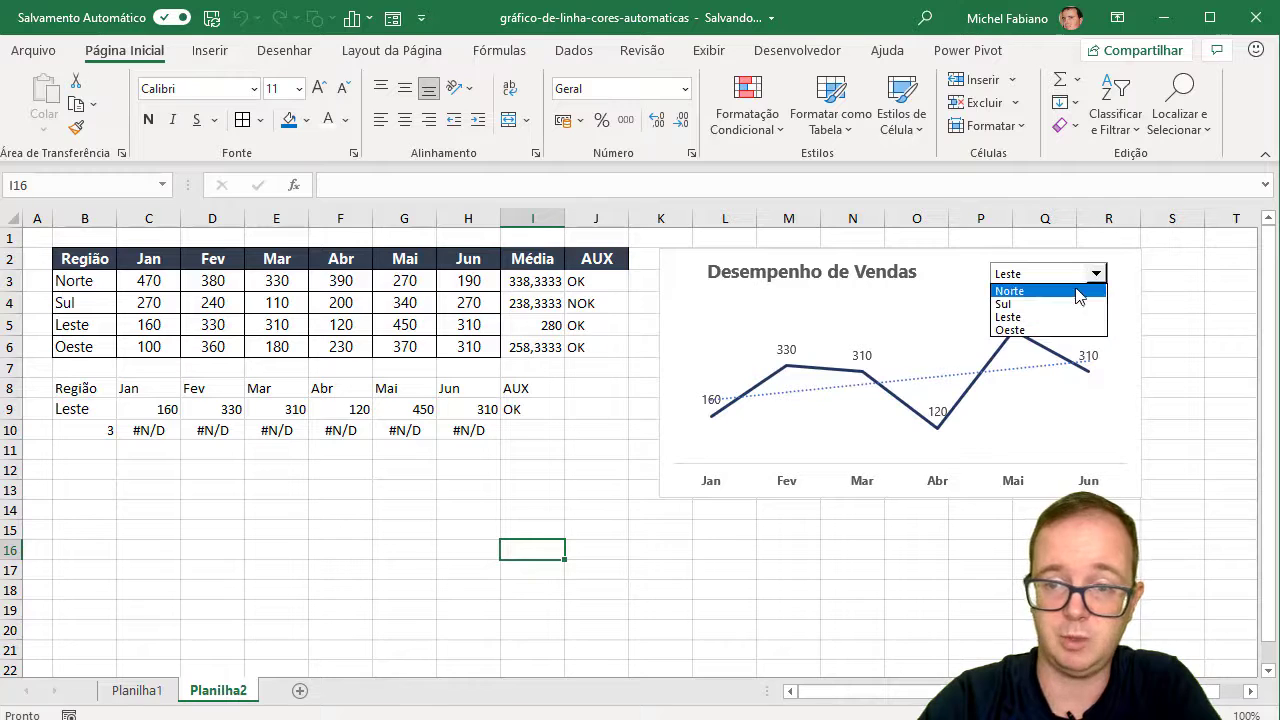
left_click(1080, 290)
left_click(1097, 276)
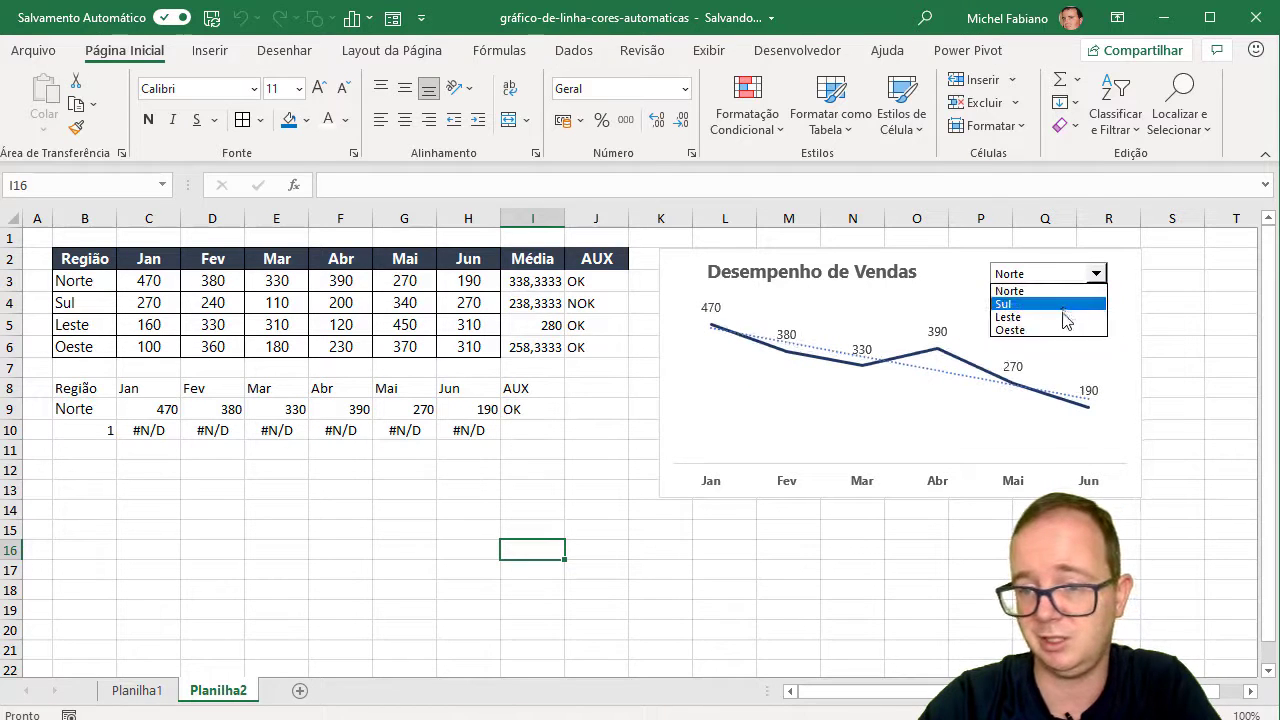
left_click(1057, 317)
left_click(1096, 276)
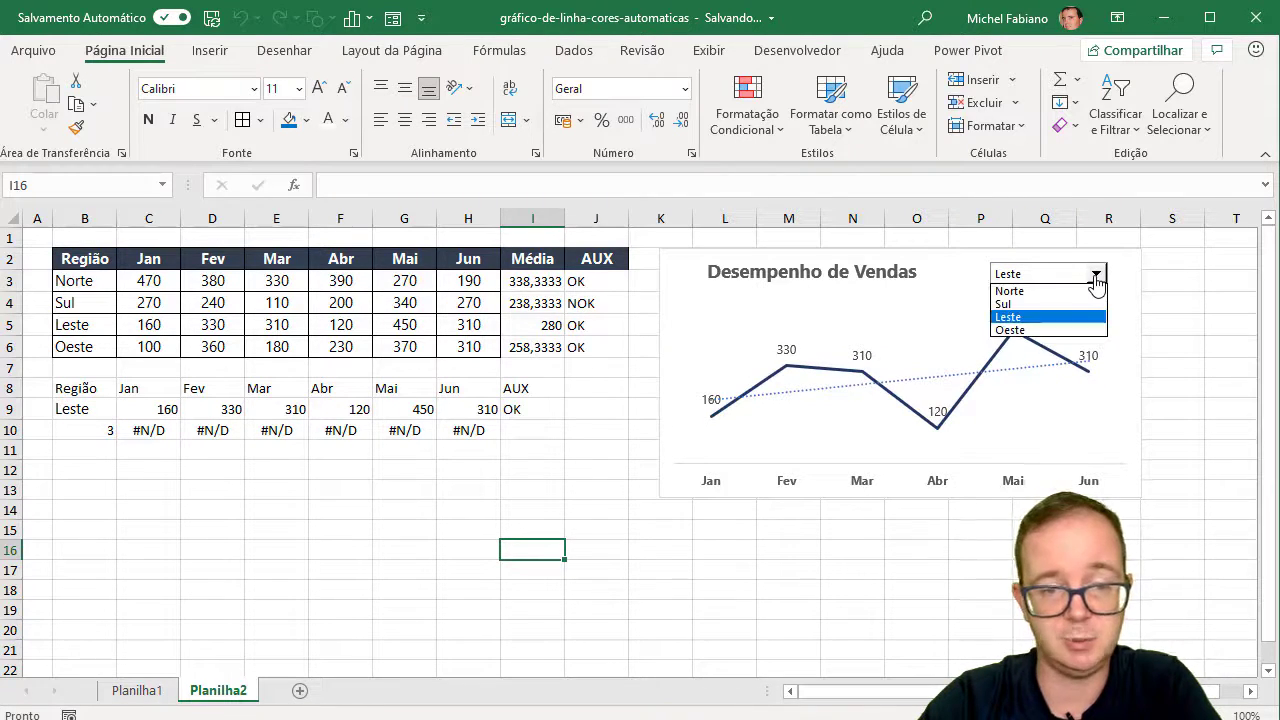
left_click(1066, 332)
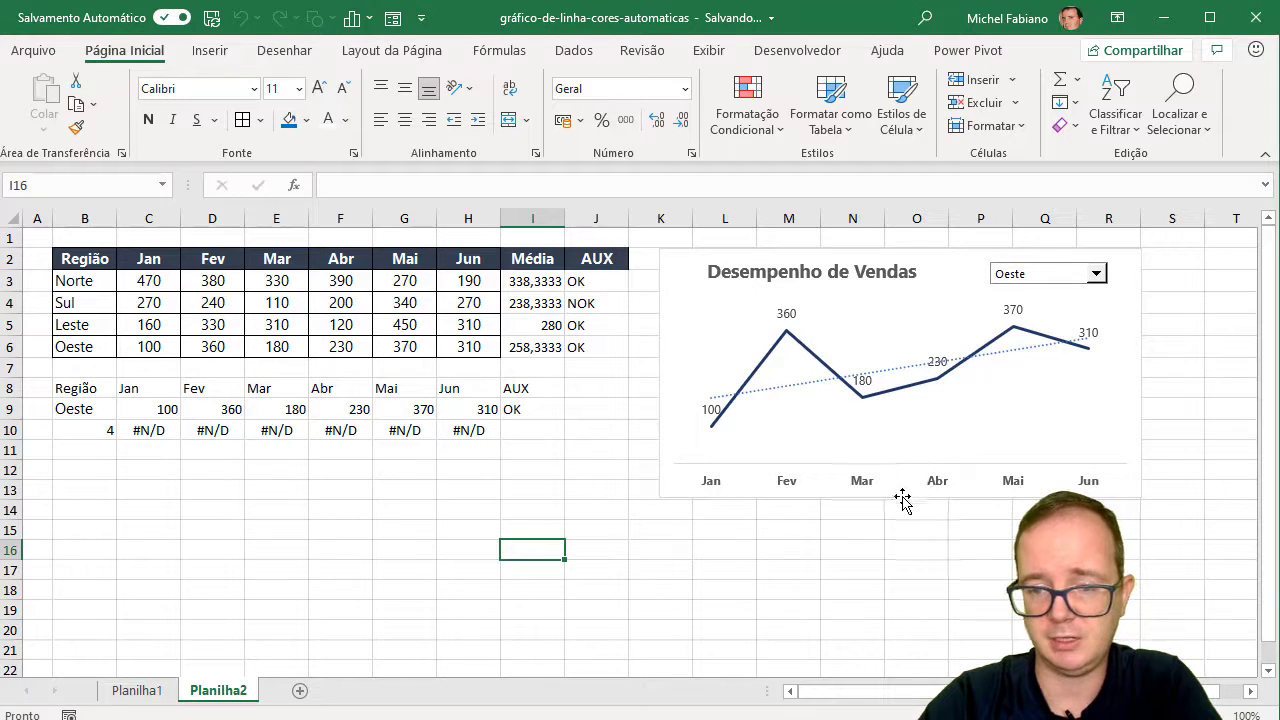
left_click(664, 465)
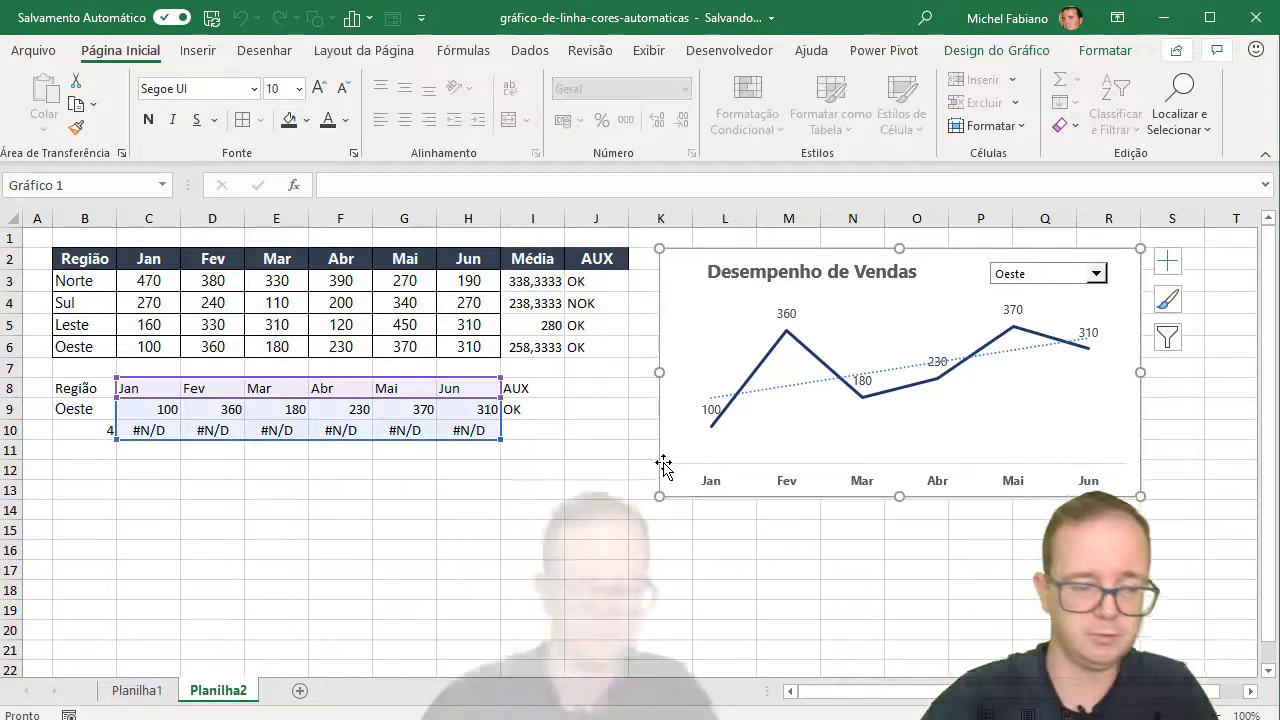
Step: Turn on Cantos arredondados for the chart area's border in Formatar Área do Gráfico
double_click(664, 465)
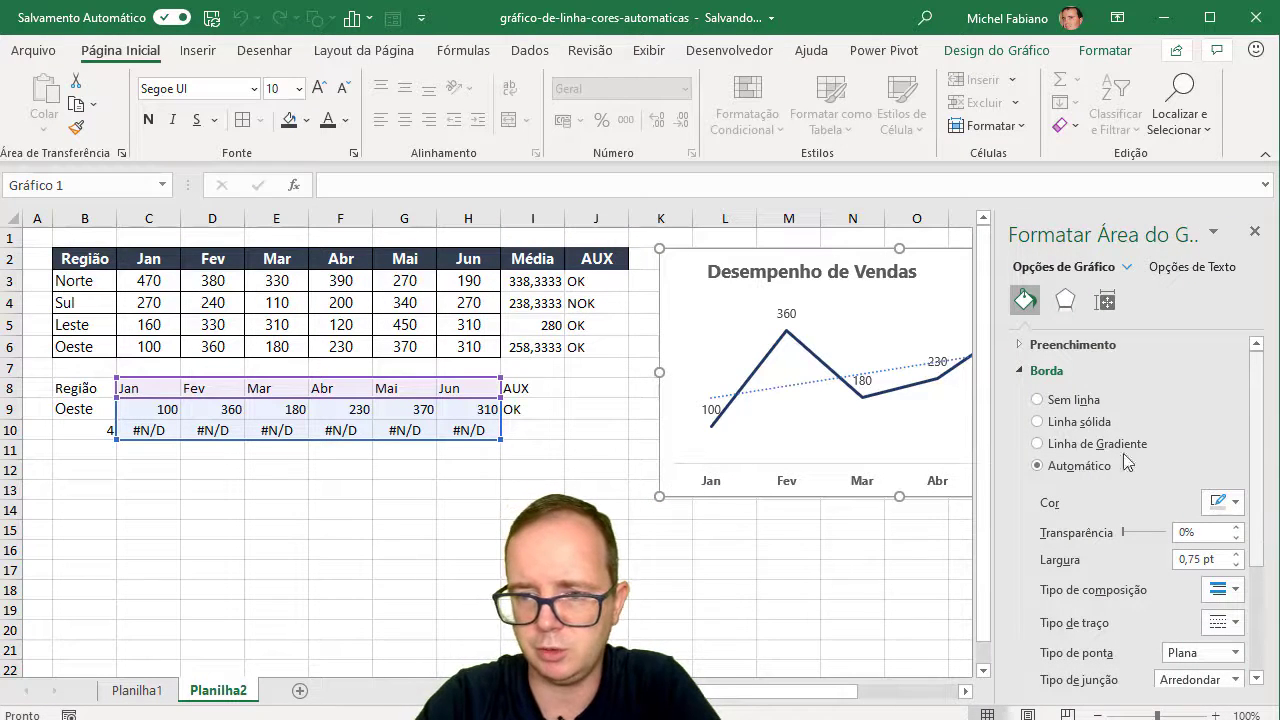
left_click(1021, 372)
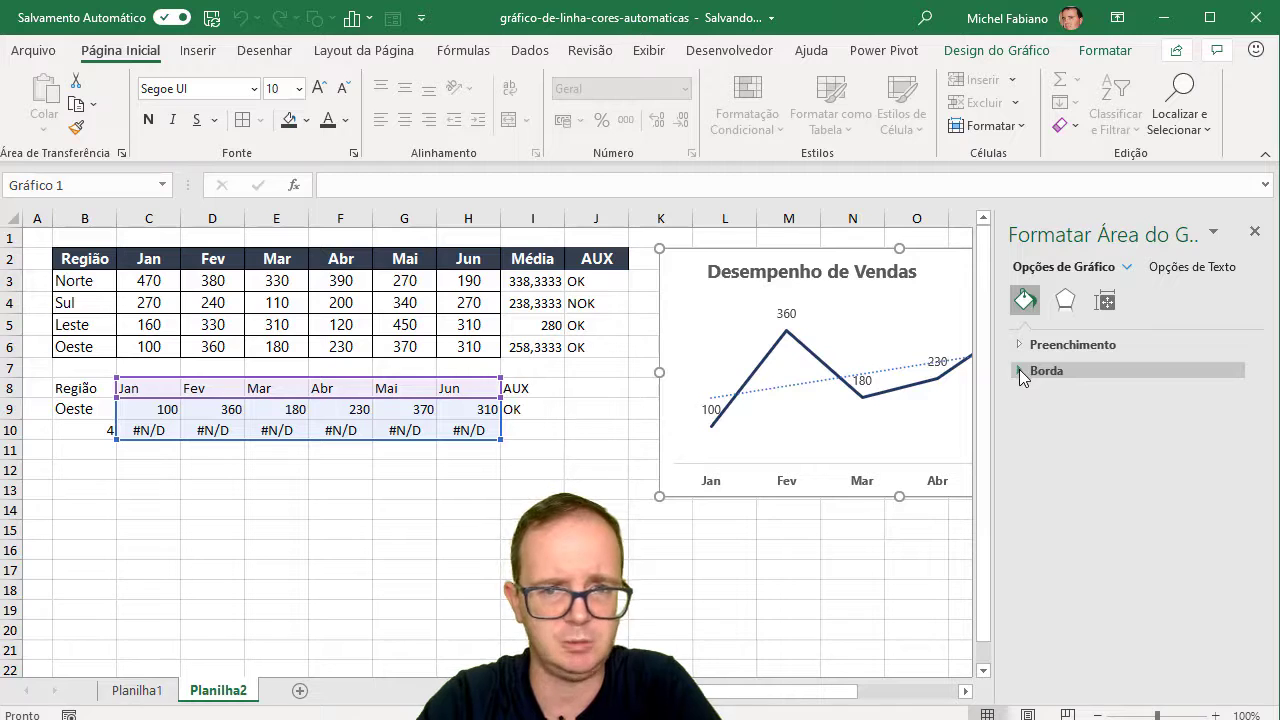
left_click(1021, 372)
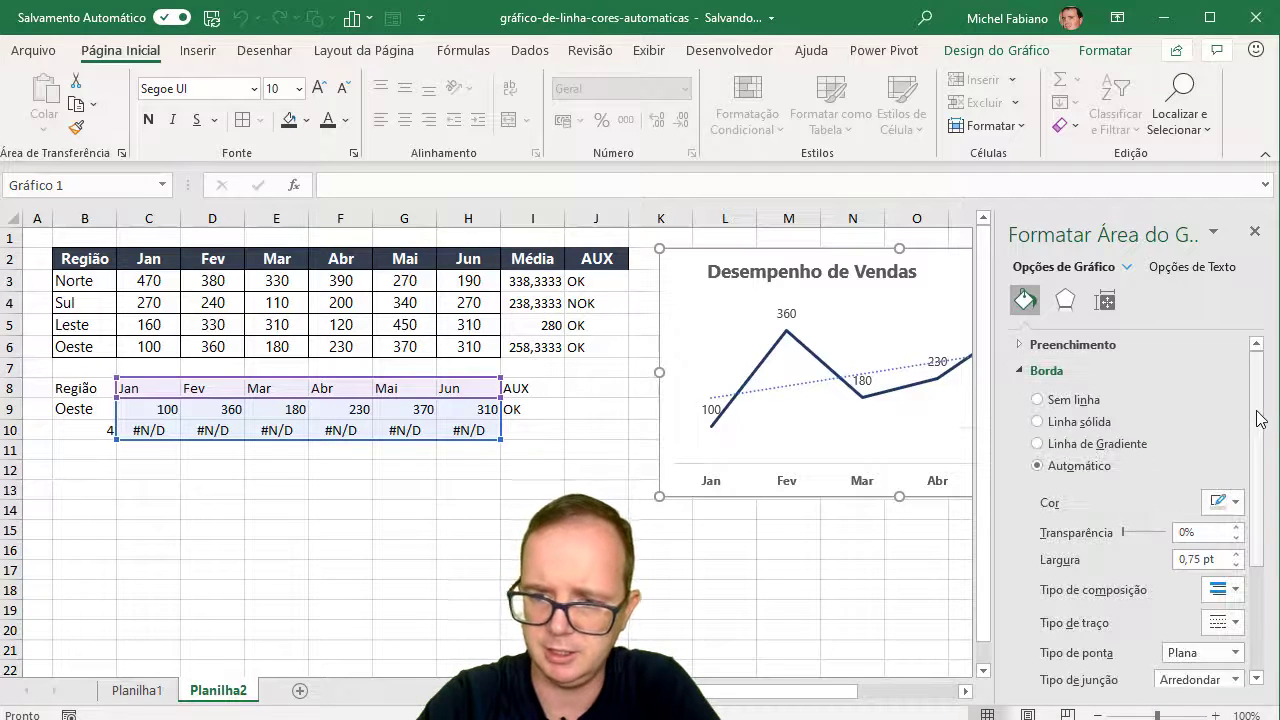
left_click_drag(1257, 414, 1258, 514)
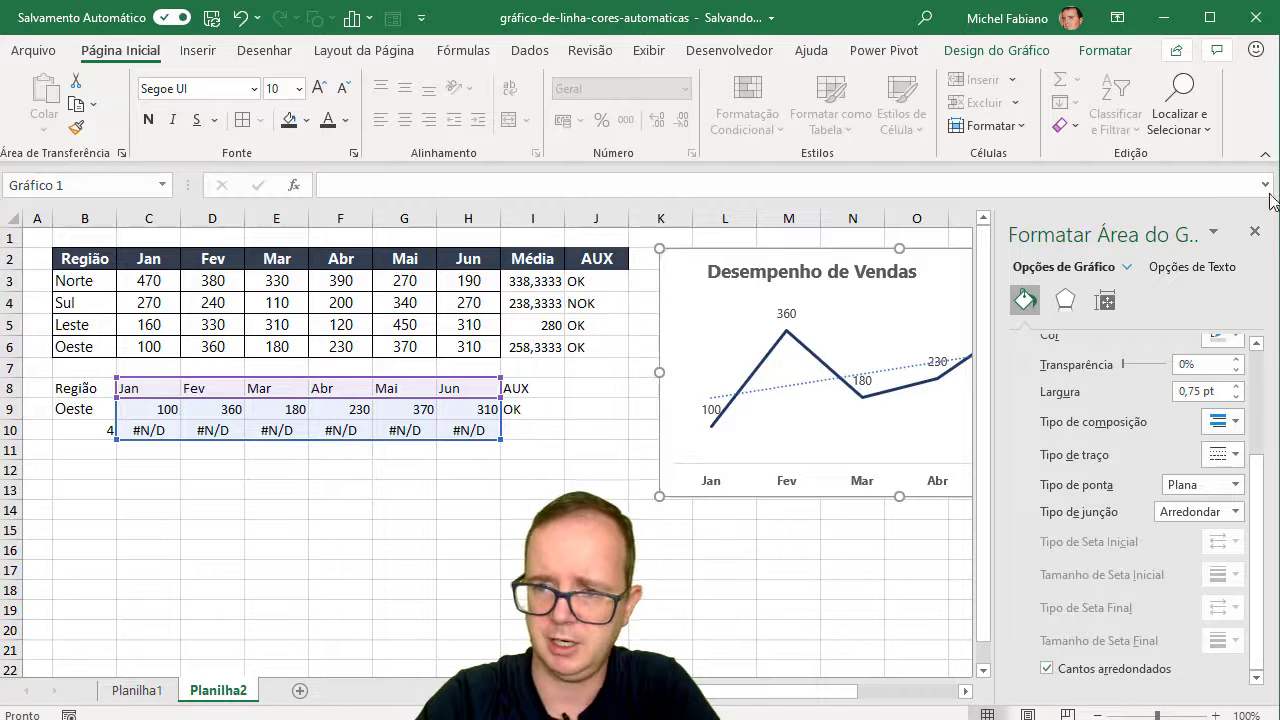
left_click(1256, 232)
left_click(962, 569)
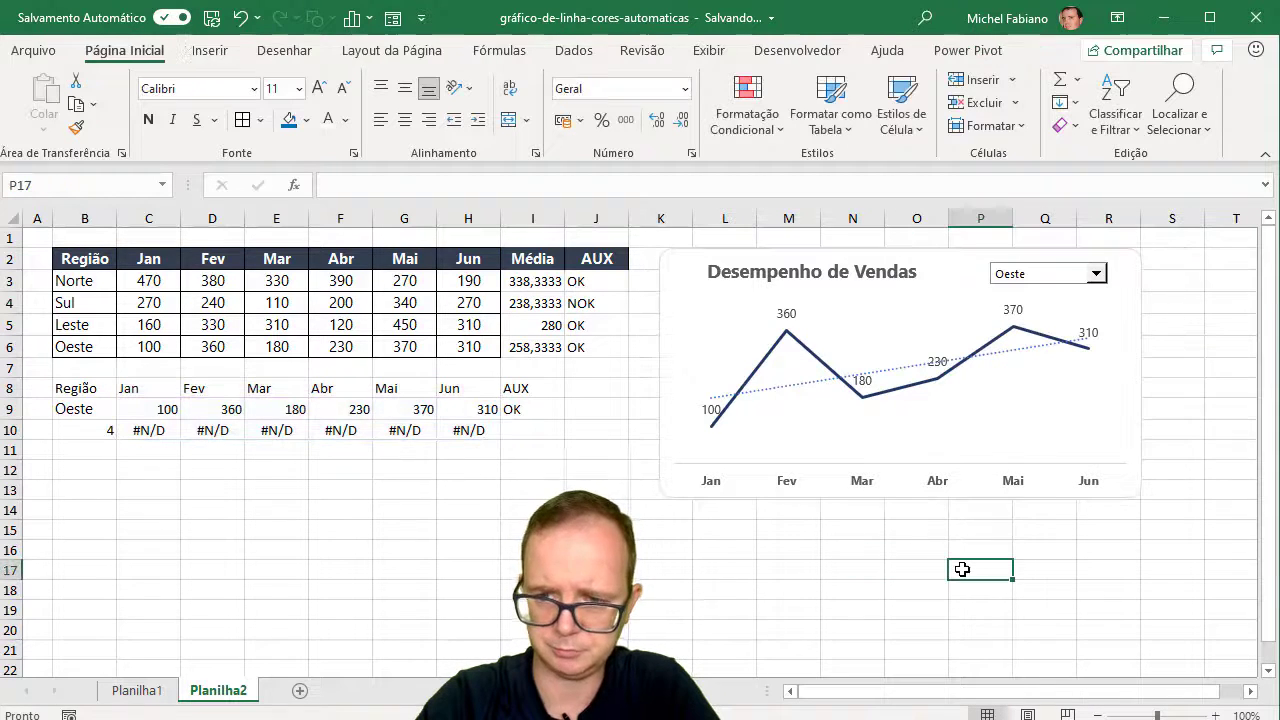
Step: Apply a Sombra > Deslocamento: Central outer shadow to the chart
left_click(1068, 498)
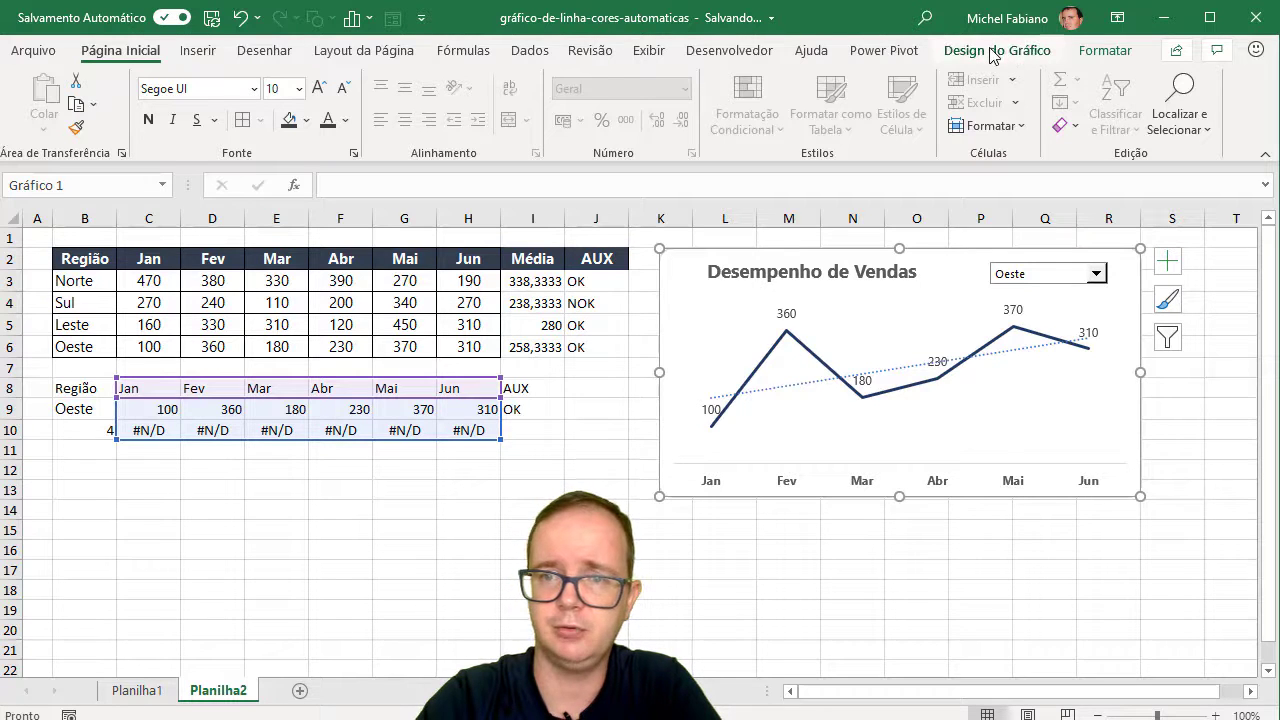
left_click(993, 50)
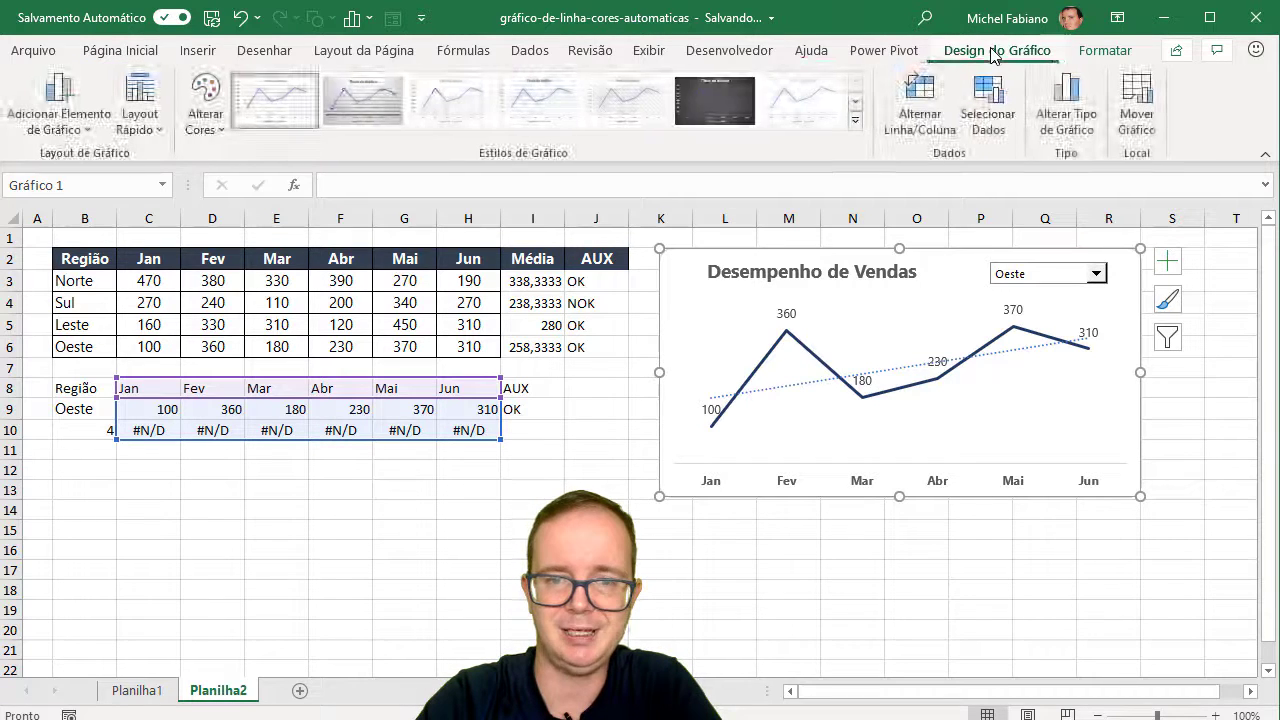
left_click(1104, 50)
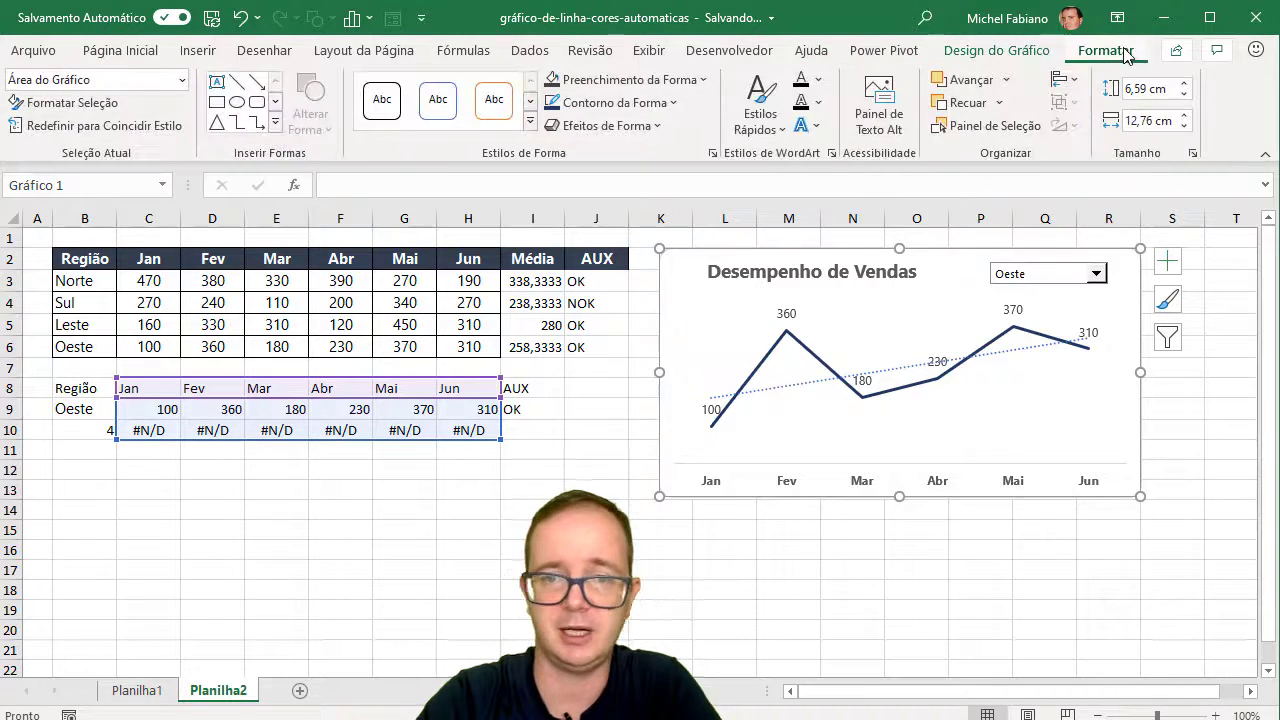
left_click(658, 130)
mouse_move(620, 216)
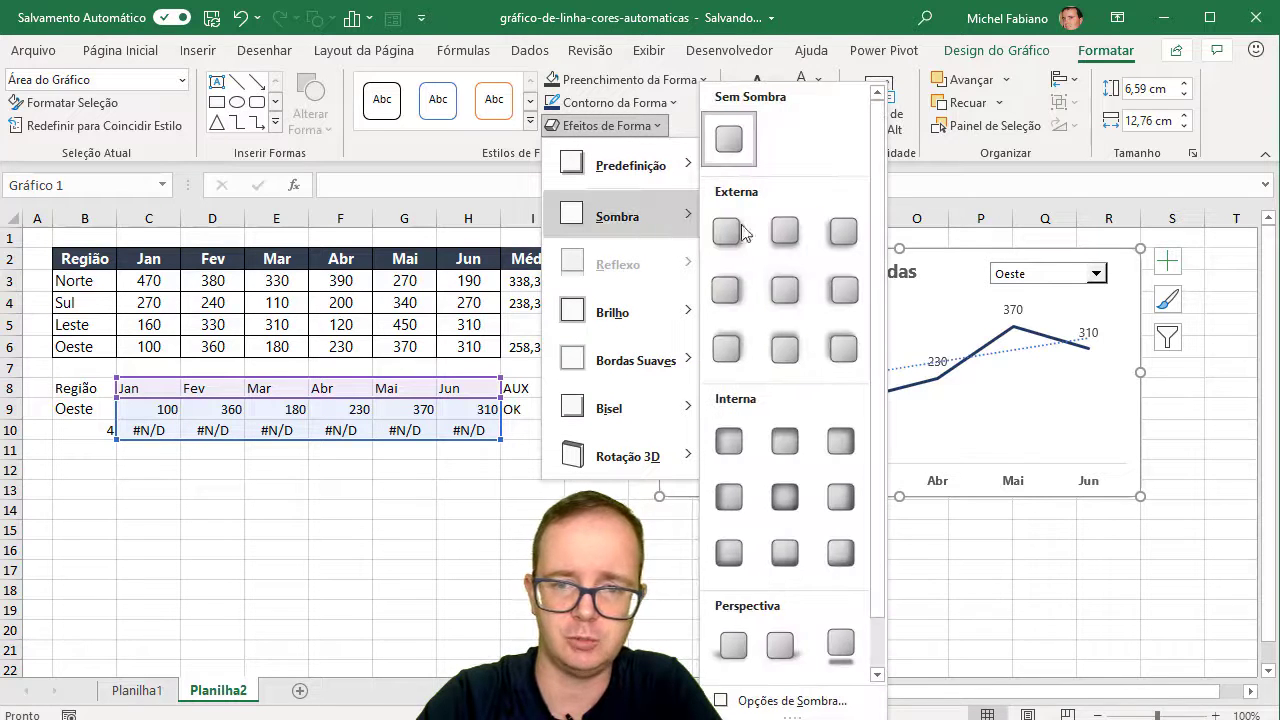
left_click(783, 288)
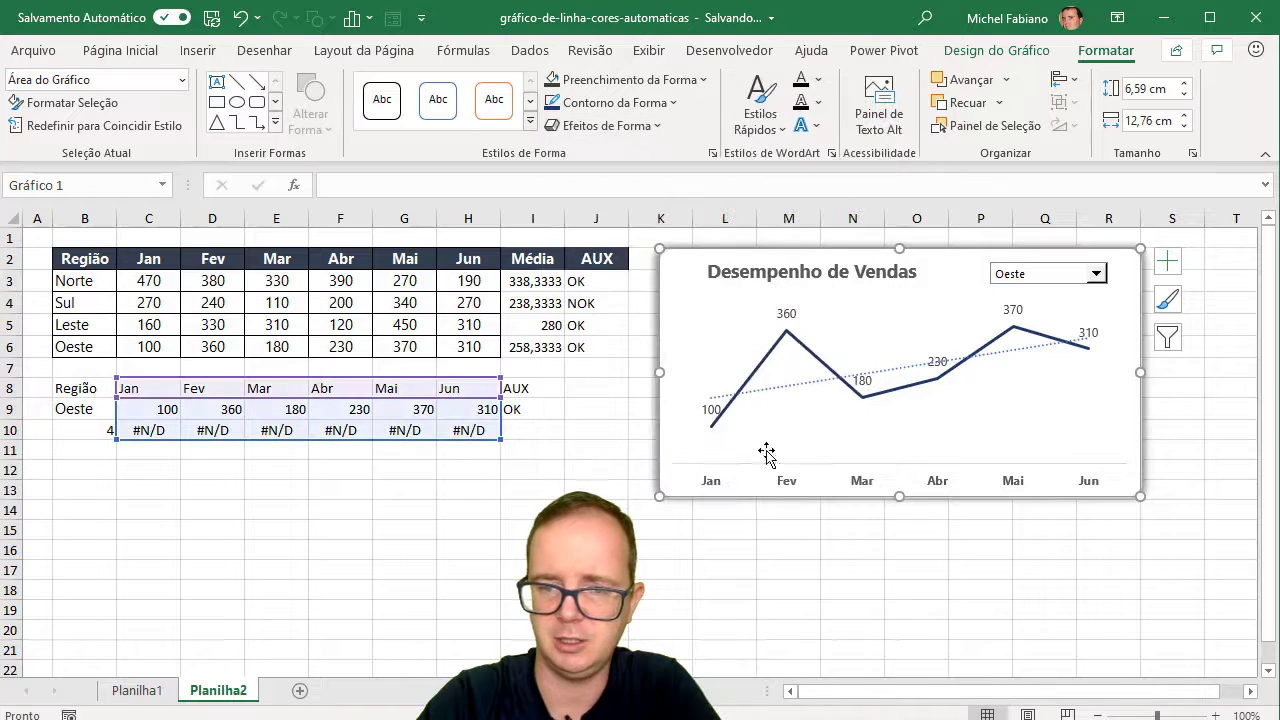
left_click(752, 551)
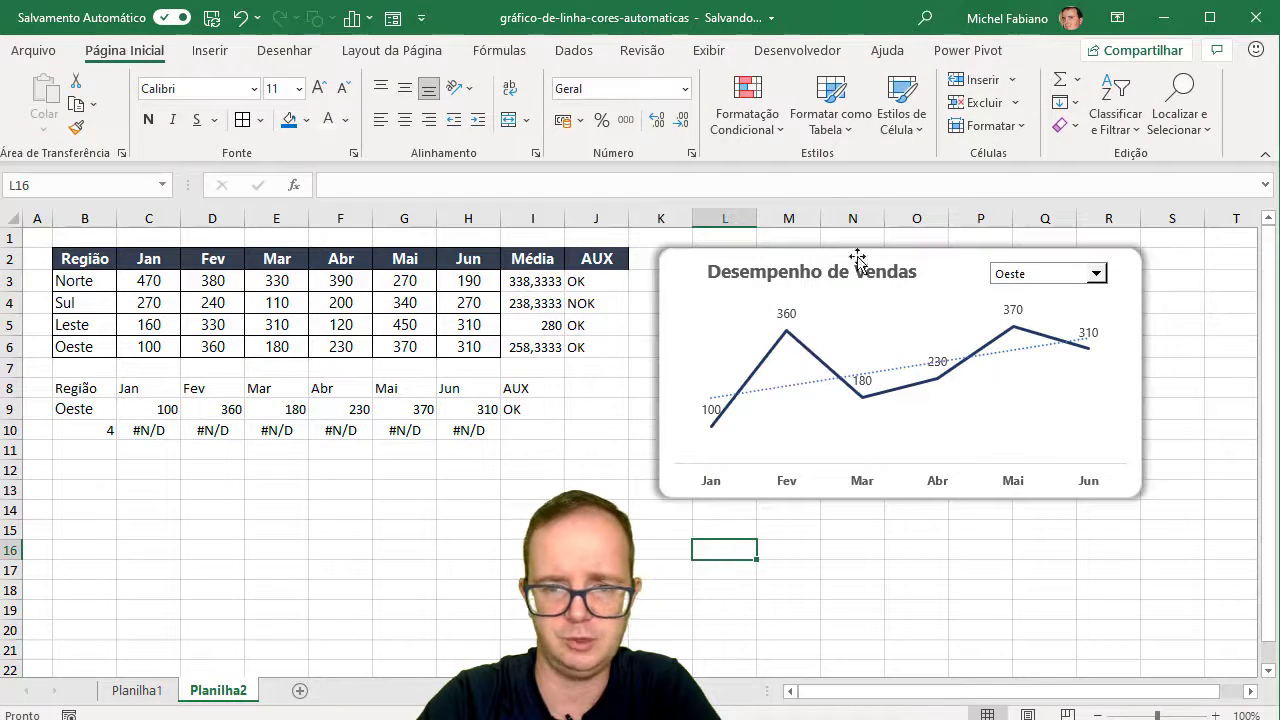
Step: Uncheck Linhas de Grade on the Exibir tab to hide the worksheet gridlines
left_click(709, 51)
left_click(527, 120)
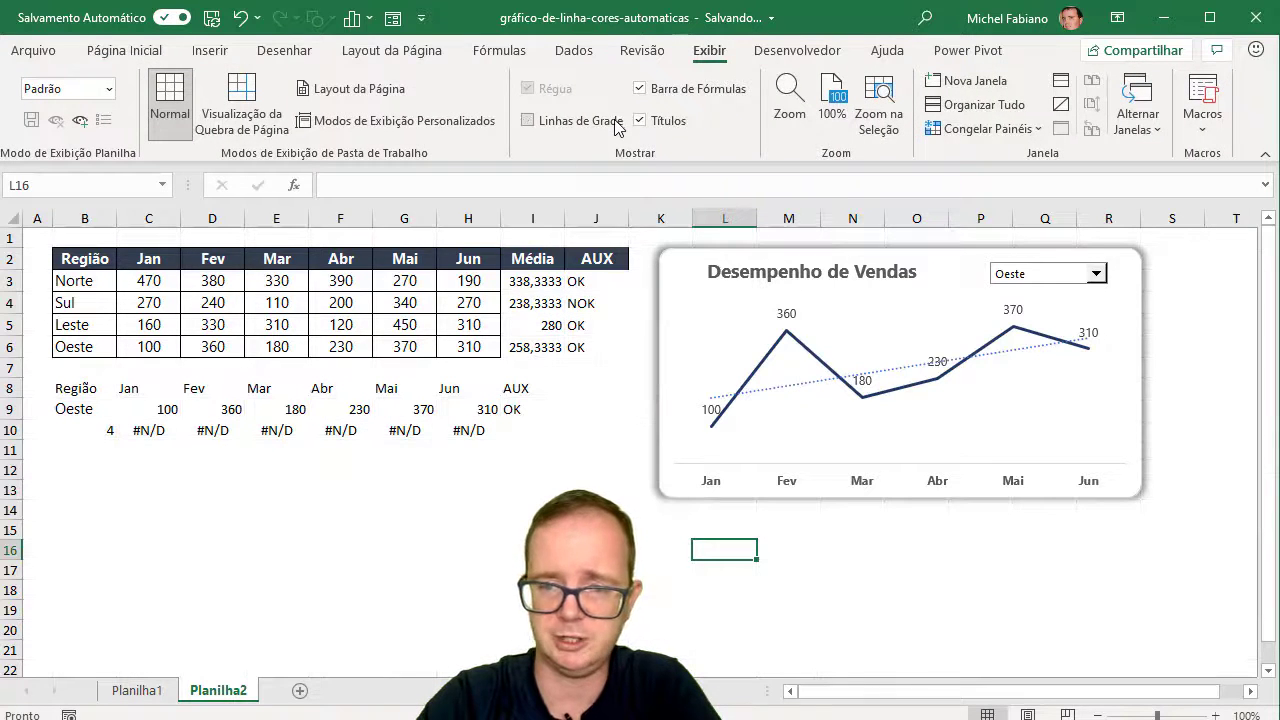
left_click(632, 572)
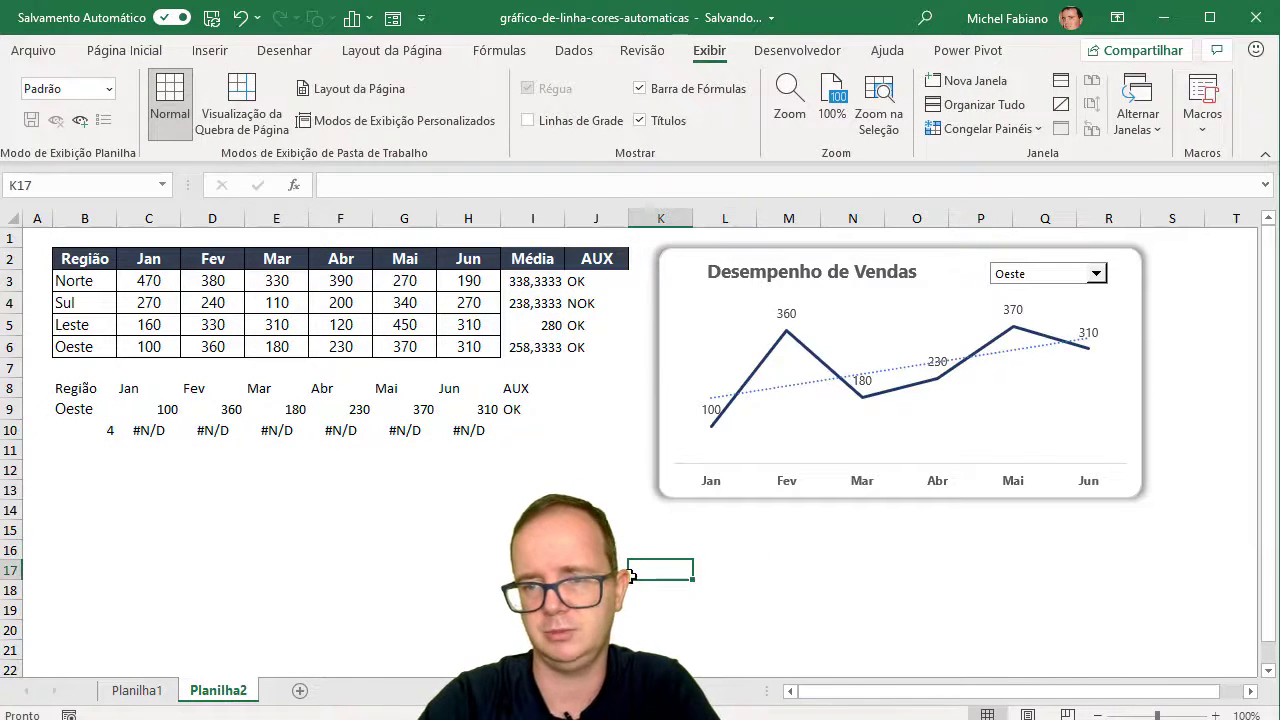
Step: Switch the chart through Norte and Oeste, settling on Sul's data
left_click(1097, 274)
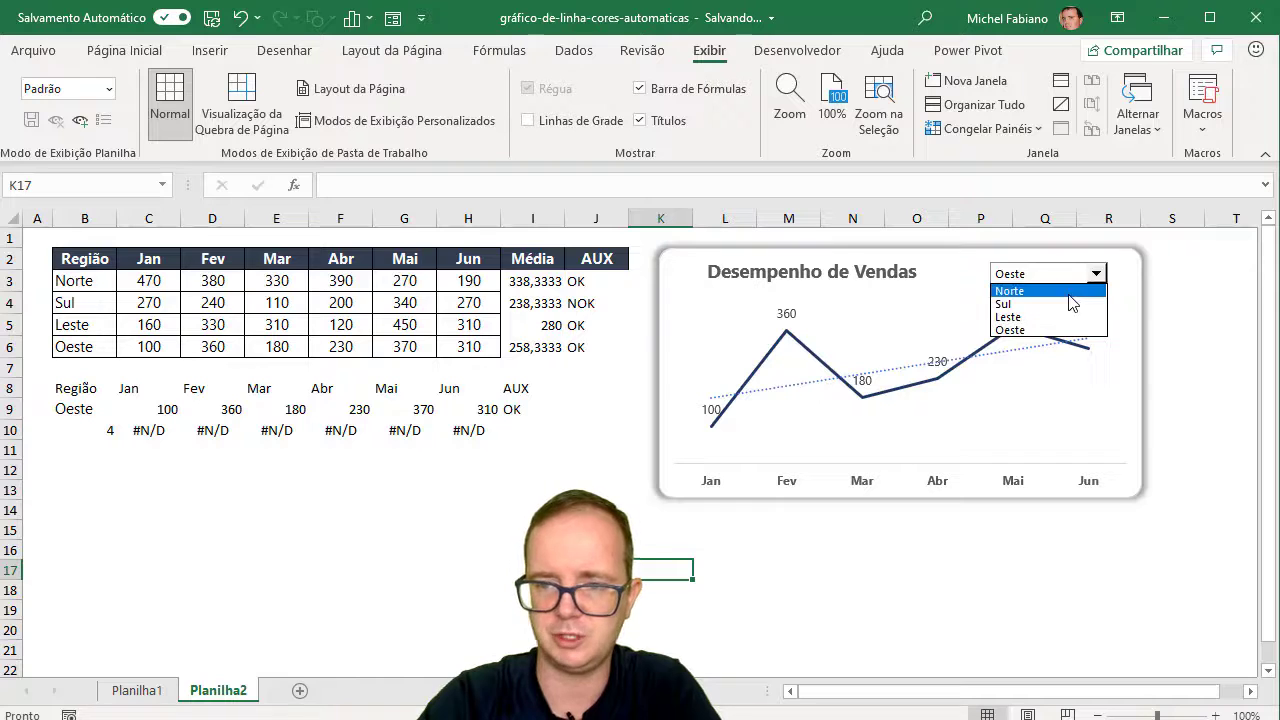
left_click(1069, 292)
left_click(1096, 274)
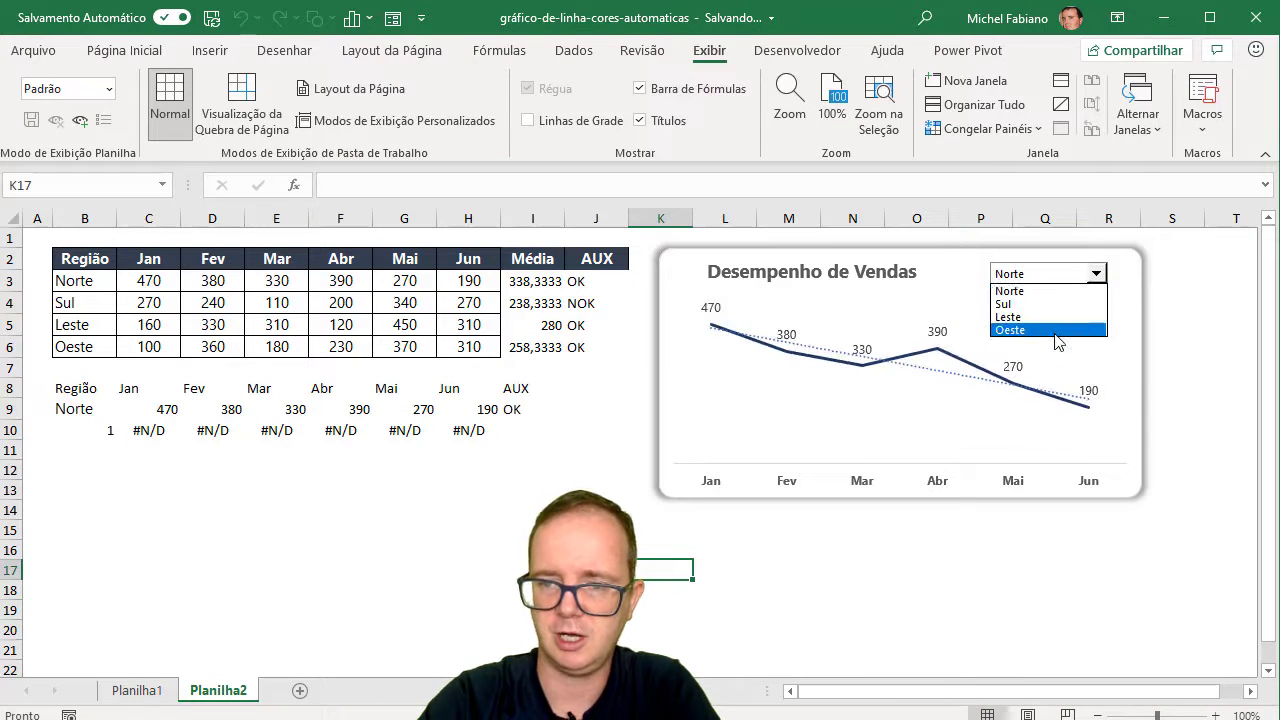
left_click(1056, 331)
left_click(1097, 276)
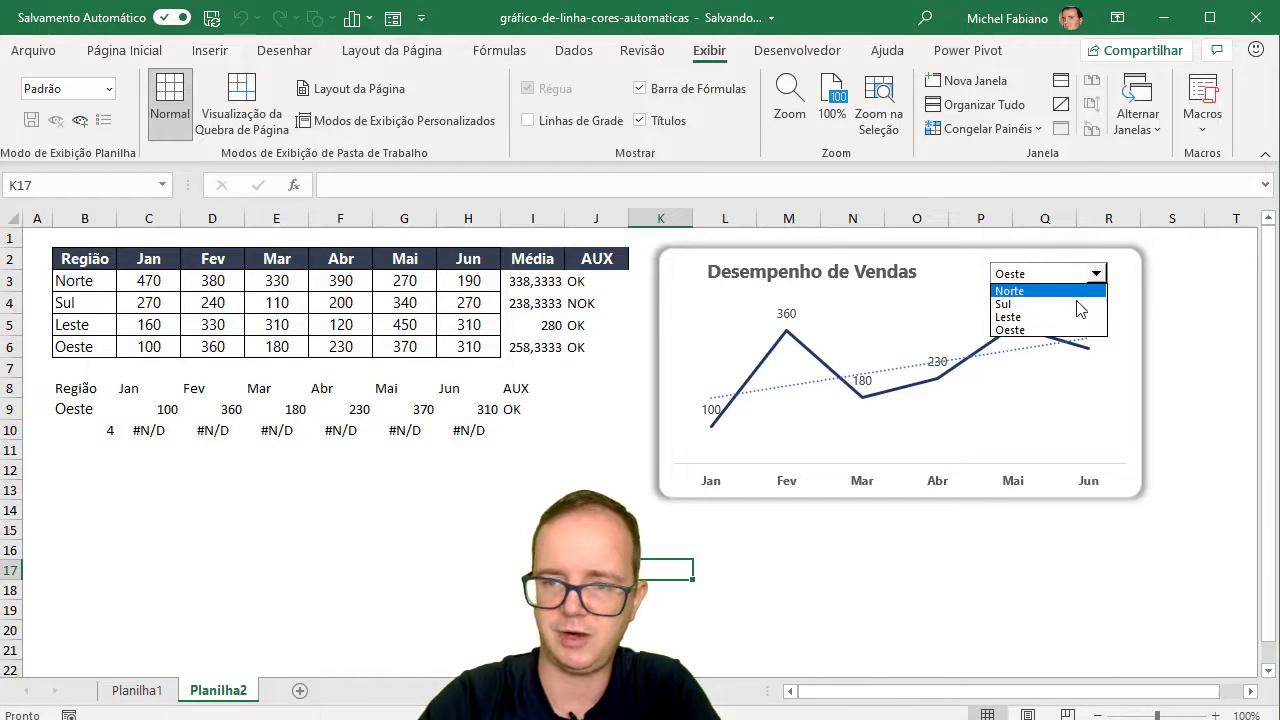
left_click(1076, 304)
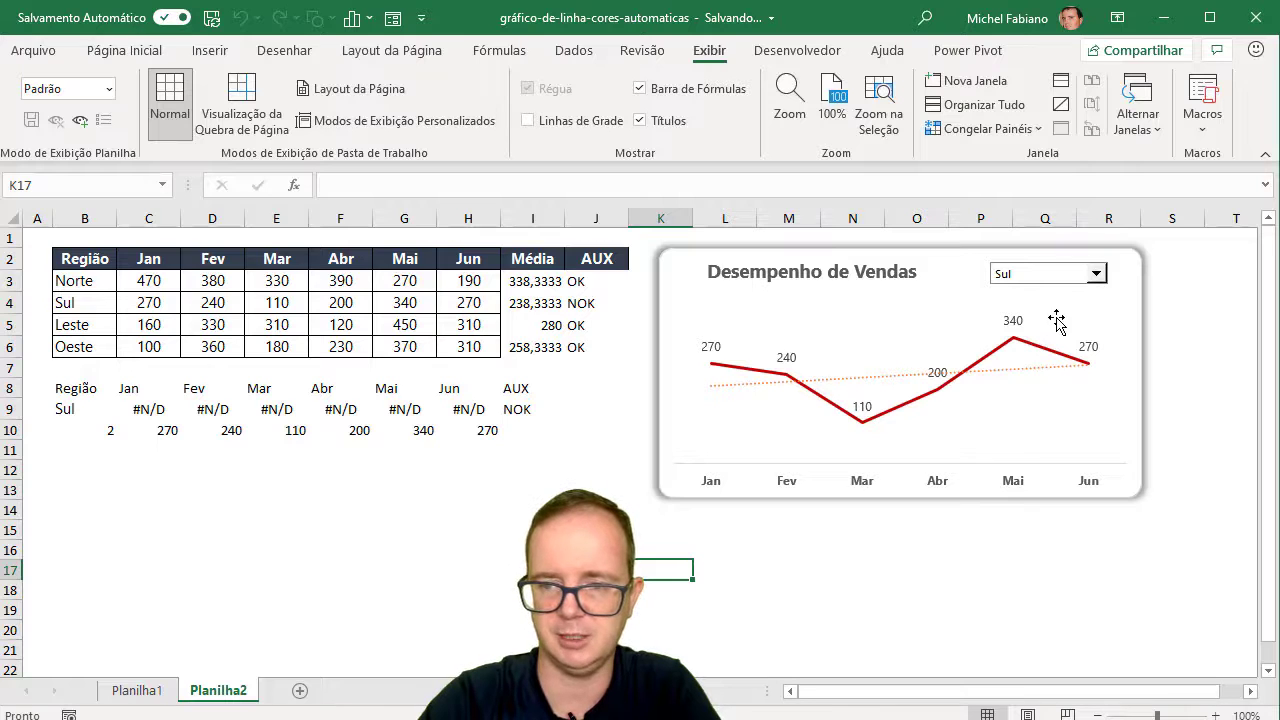
Step: Select the red Sul line and bring up its Efeitos de Forma choices
left_click(1040, 352)
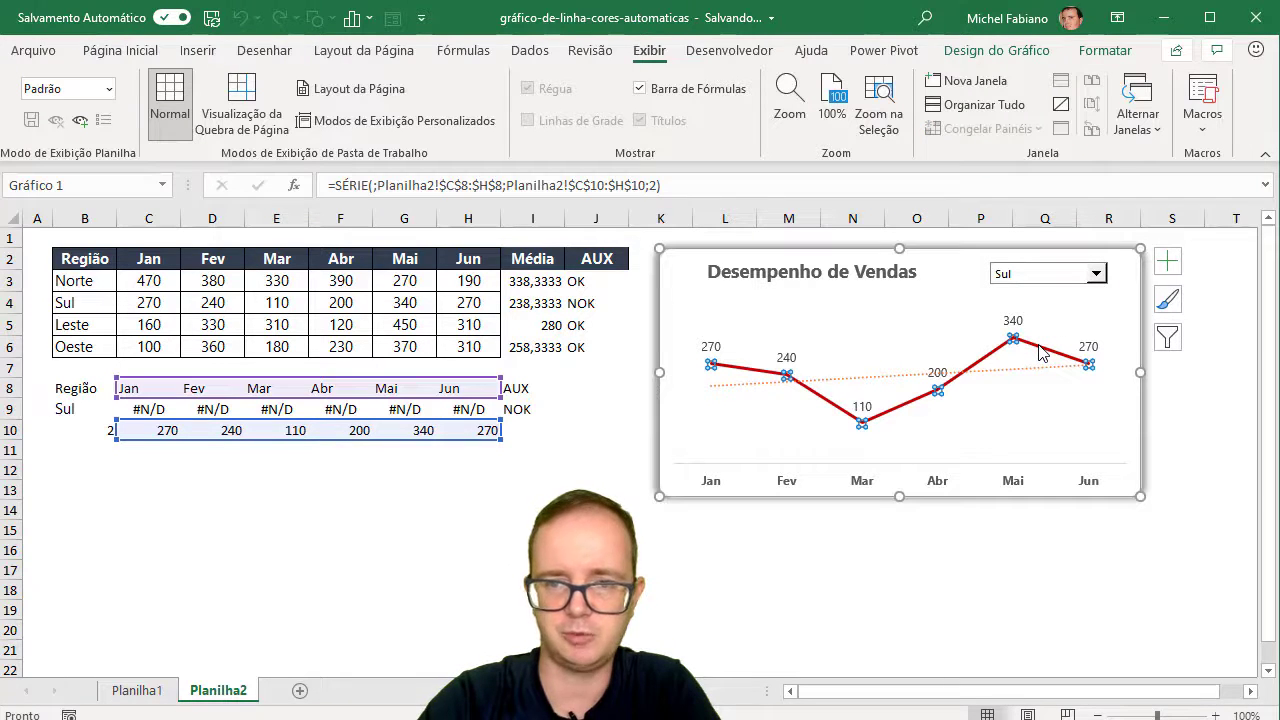
left_click(1105, 50)
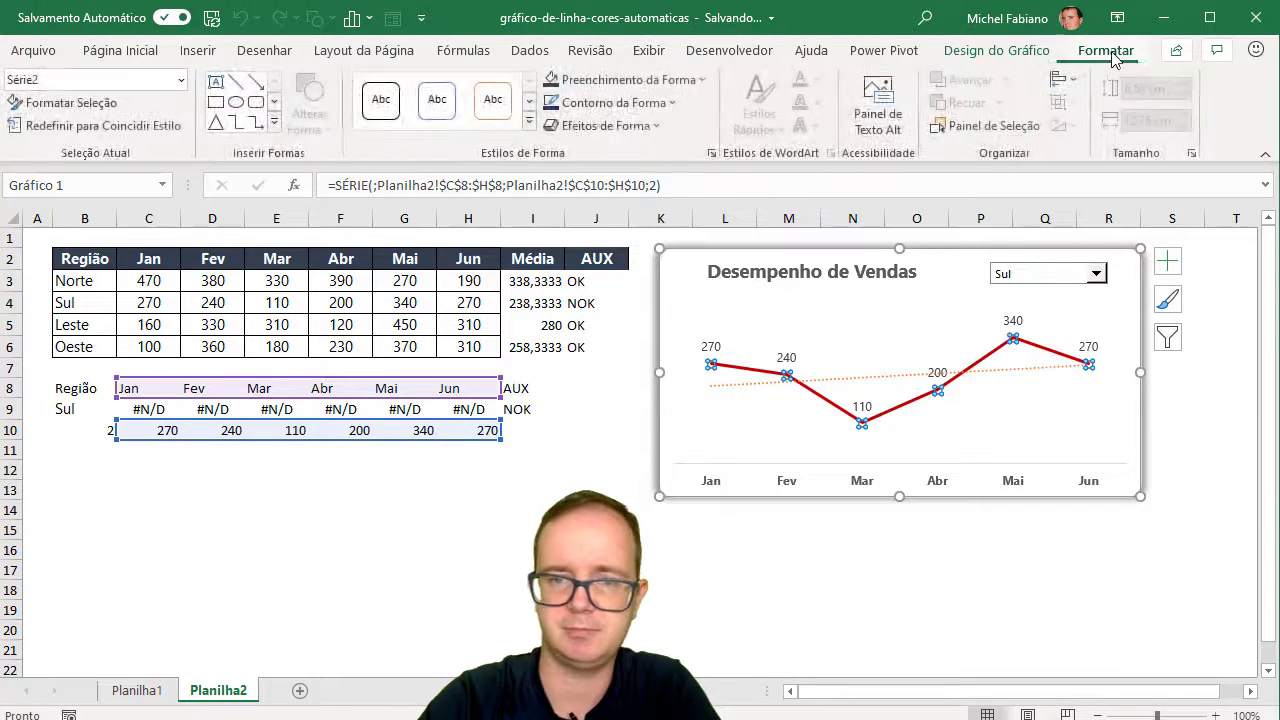
left_click(610, 125)
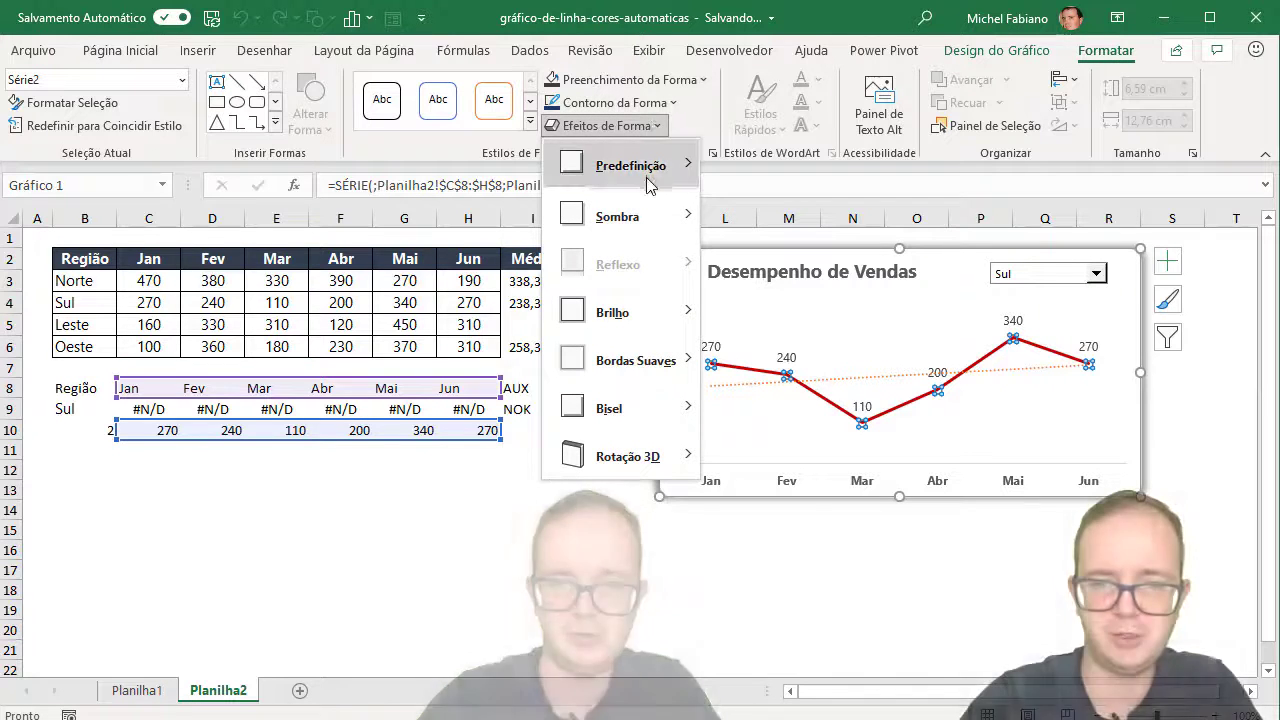
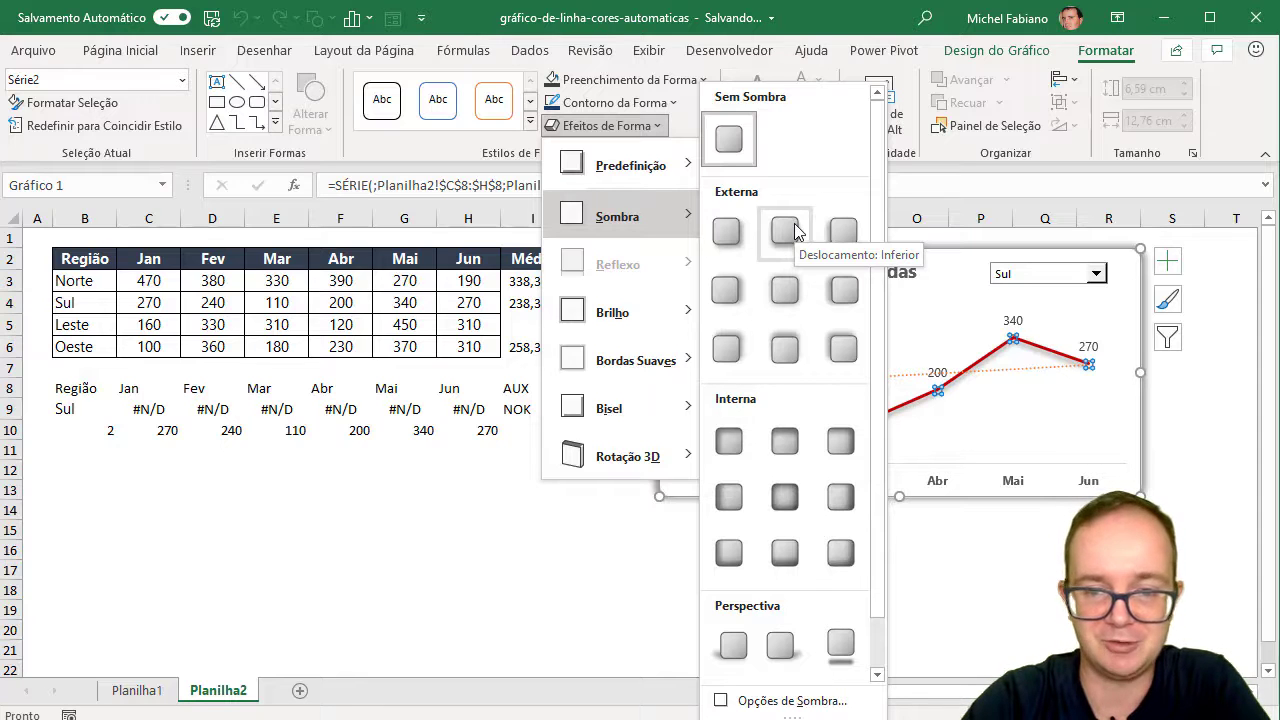
Step: Give the sales chart an Offset Bottom drop shadow and show the Norte region
left_click(797, 231)
left_click(898, 568)
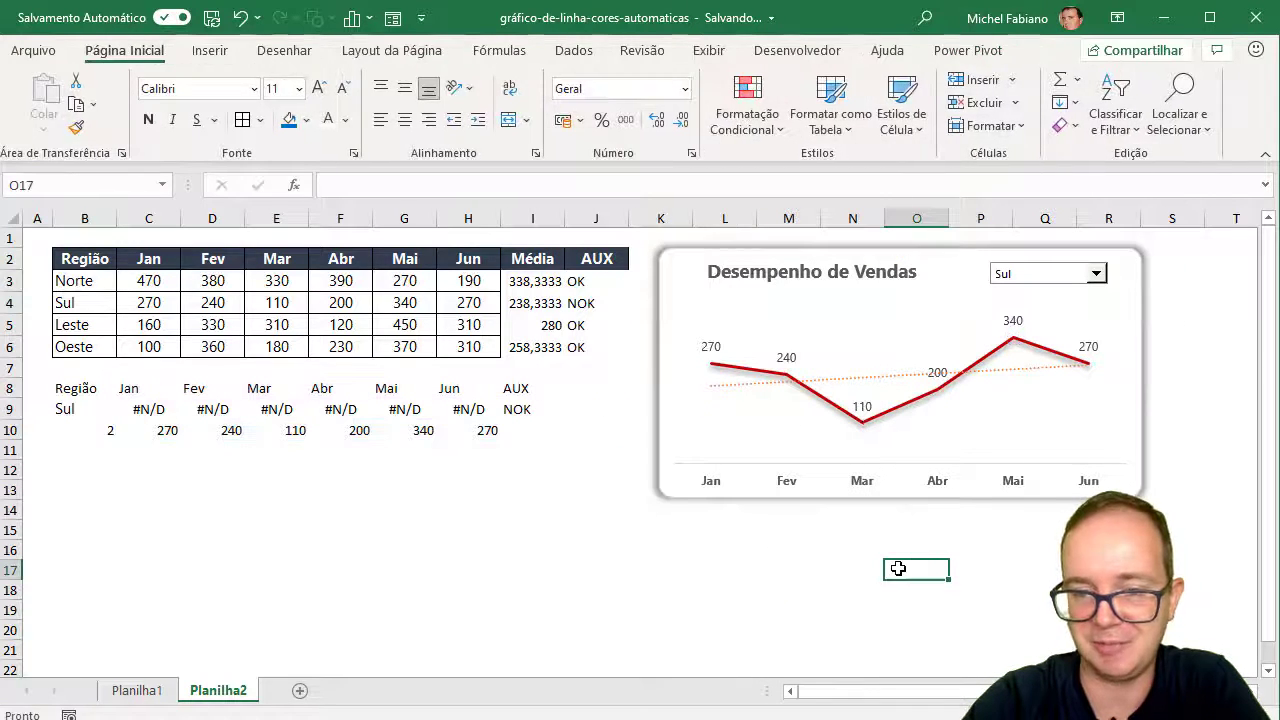
left_click(1097, 276)
left_click(1070, 288)
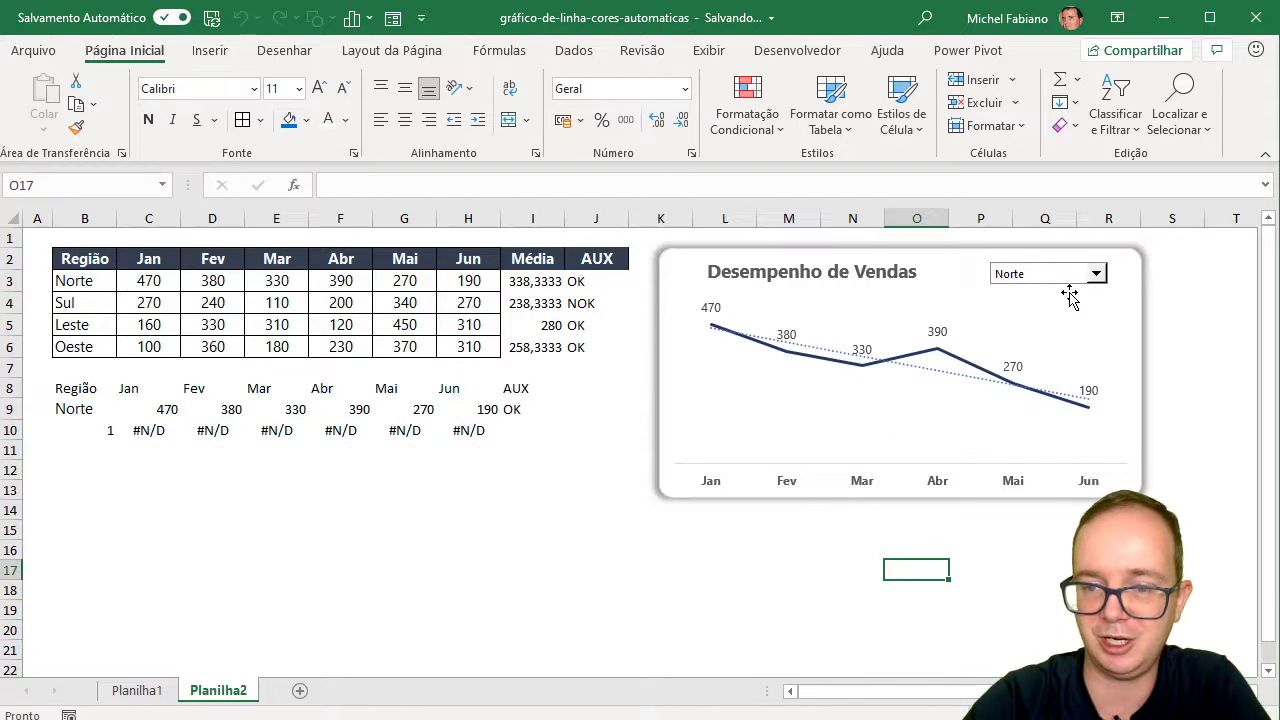
Step: Apply the same Offset Bottom shadow to the line series, then switch to Planilha1
left_click(983, 373)
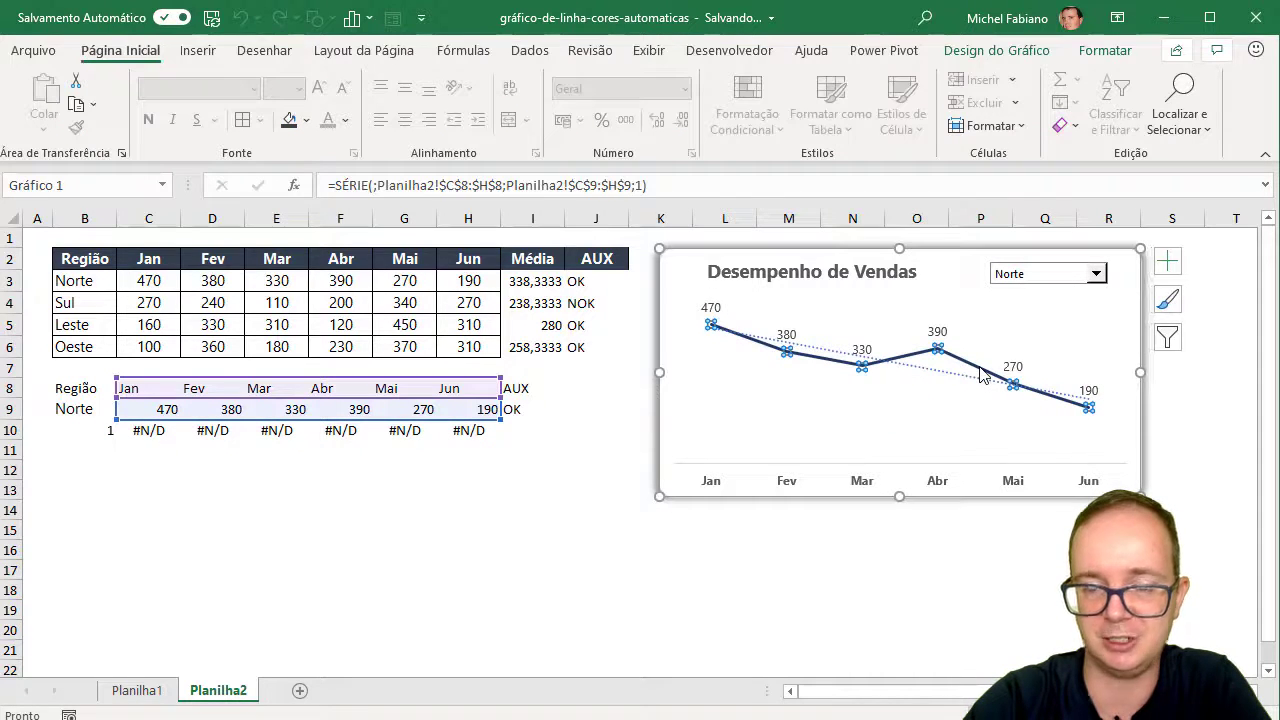
left_click(1105, 50)
left_click(645, 128)
mouse_move(617, 215)
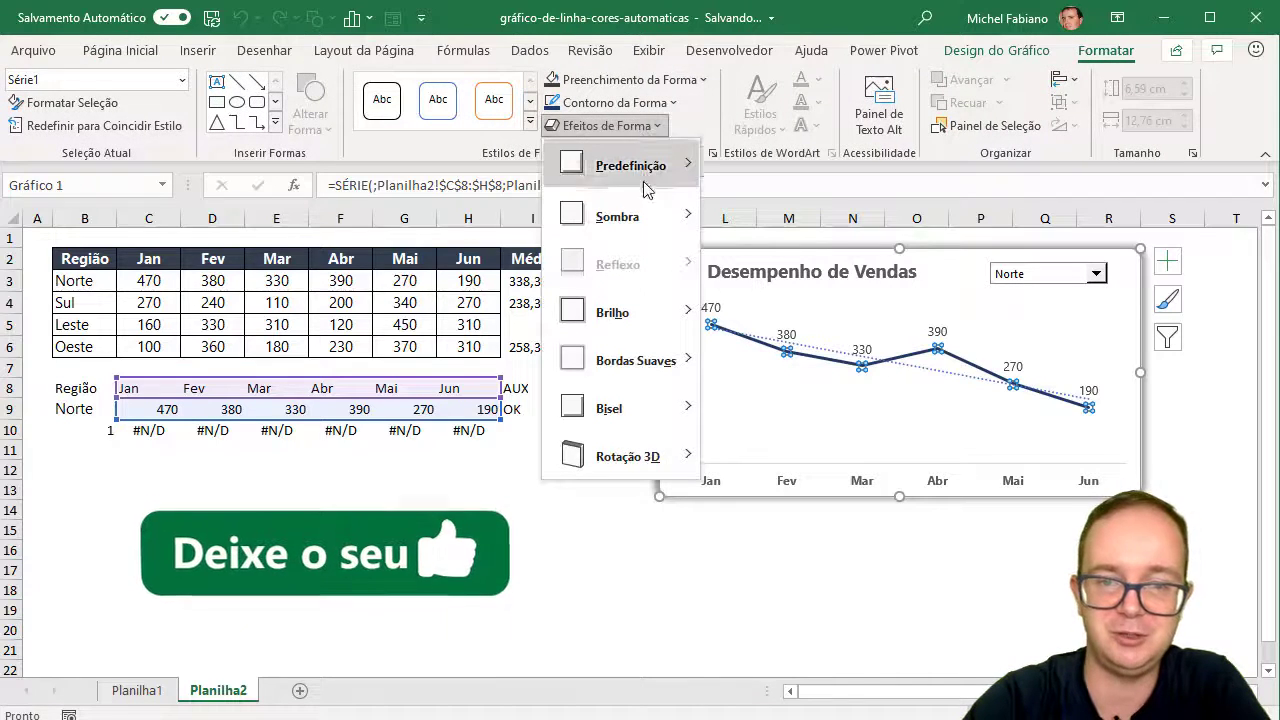
left_click(795, 298)
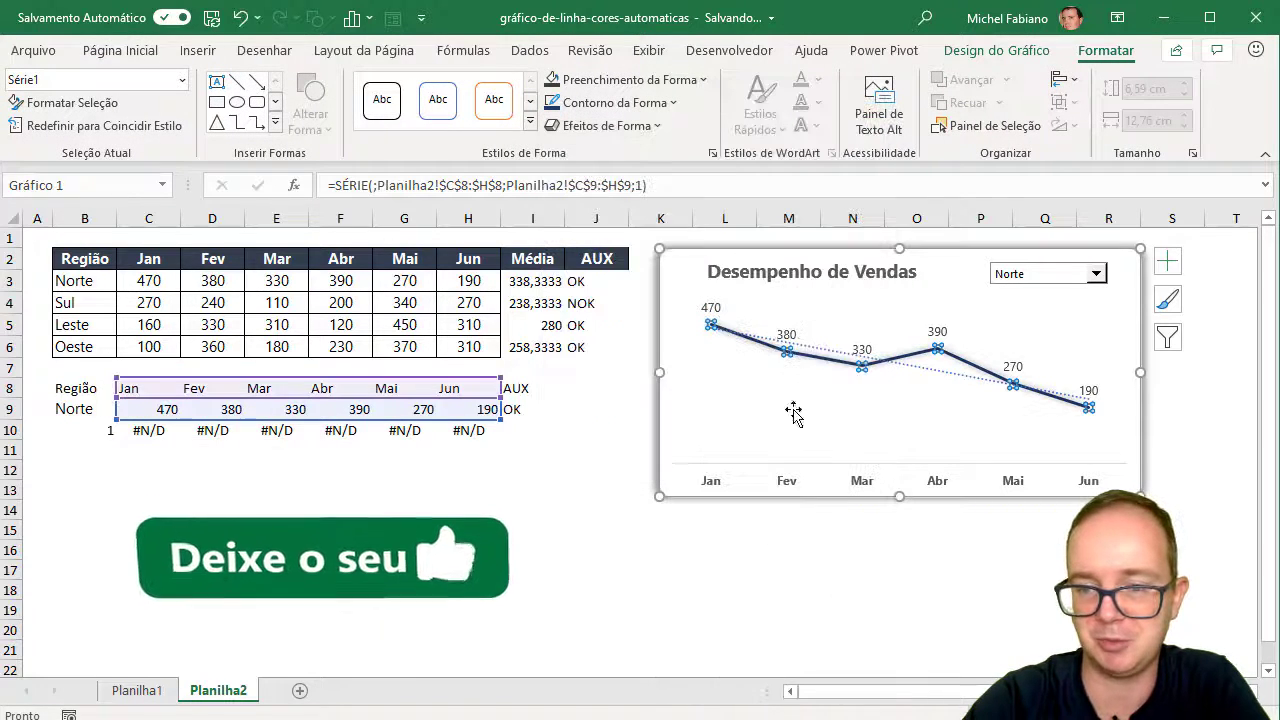
left_click(788, 590)
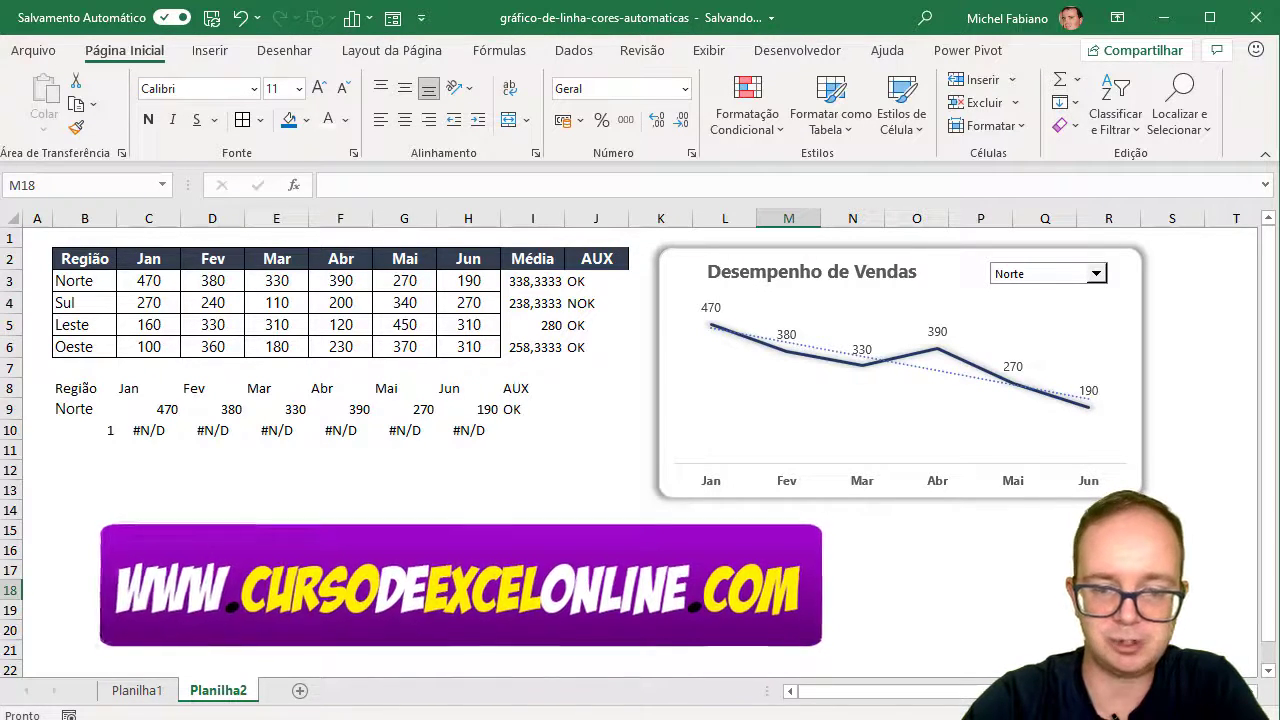
left_click(137, 691)
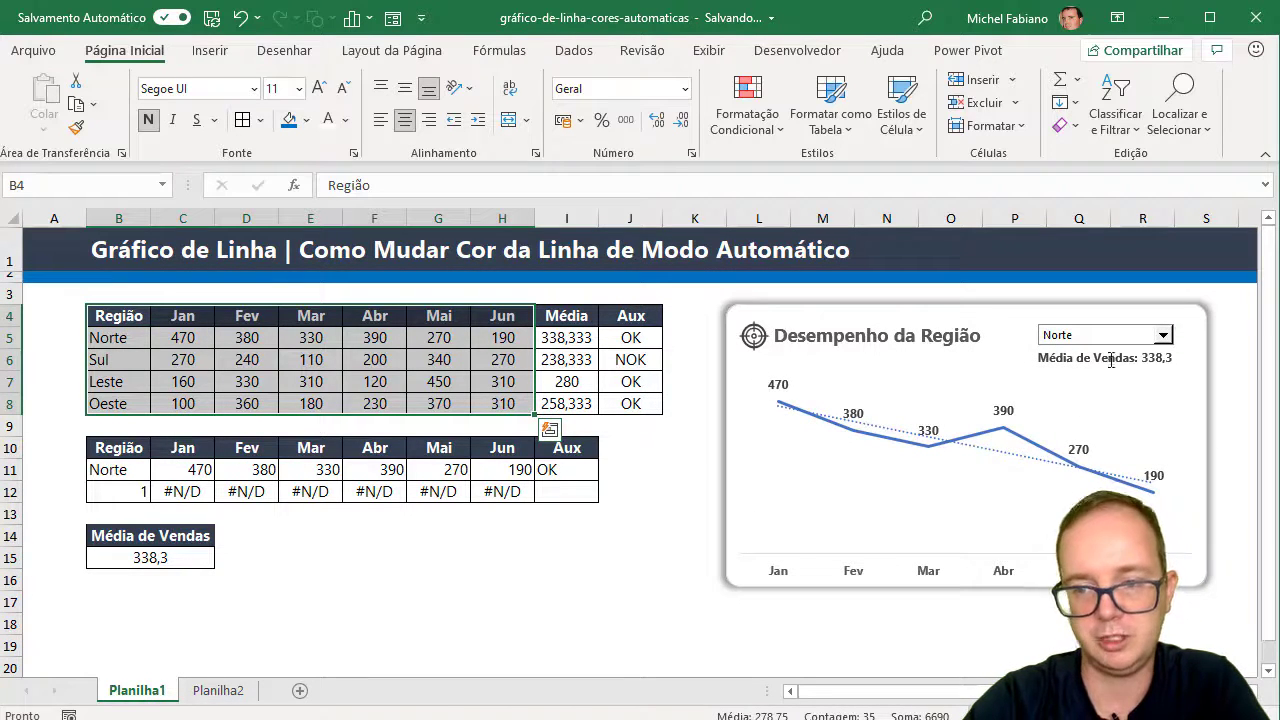
Step: Preview the Planilha1 chart in Sul and then Leste, then go back to Planilha2
left_click(1165, 335)
left_click(1139, 363)
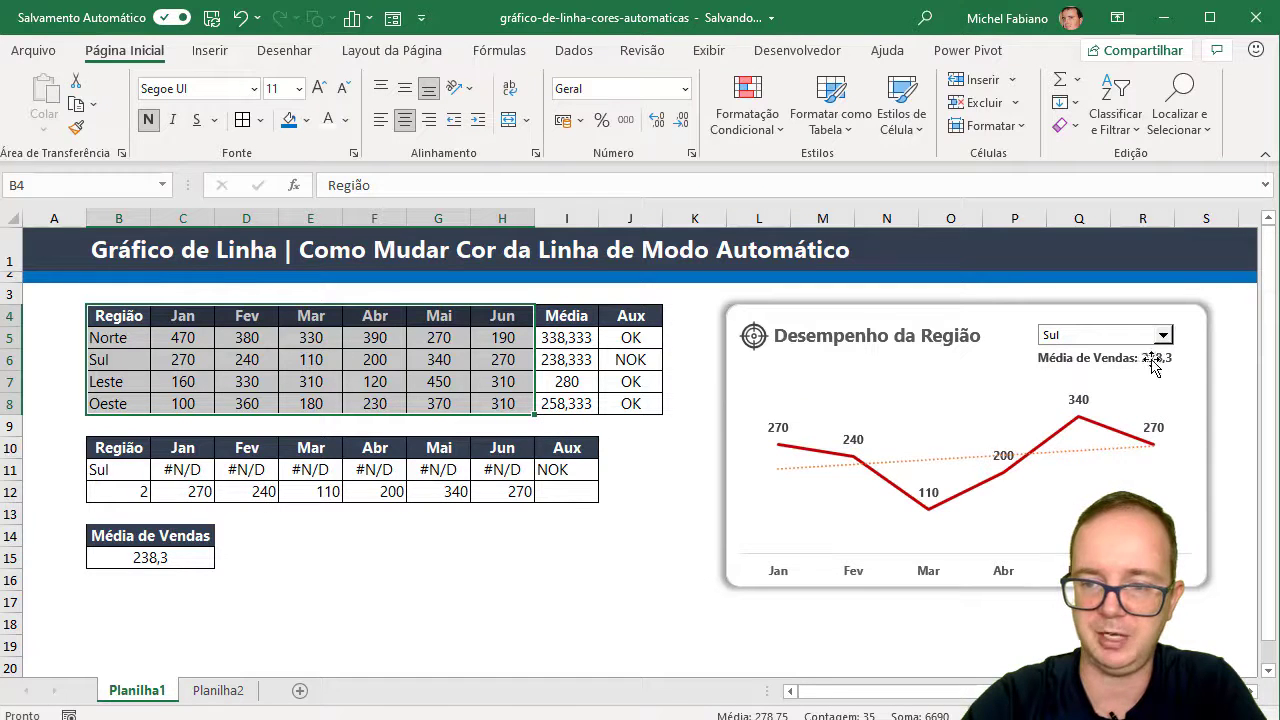
left_click(1165, 338)
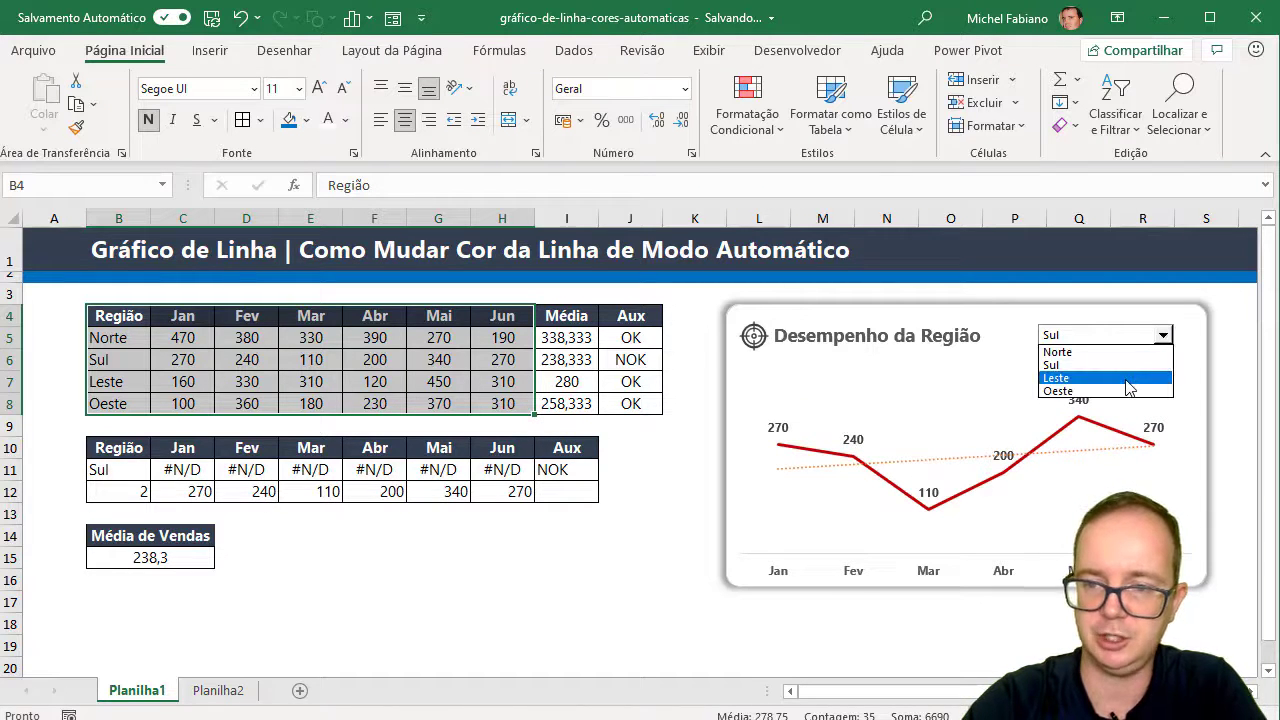
left_click(1134, 375)
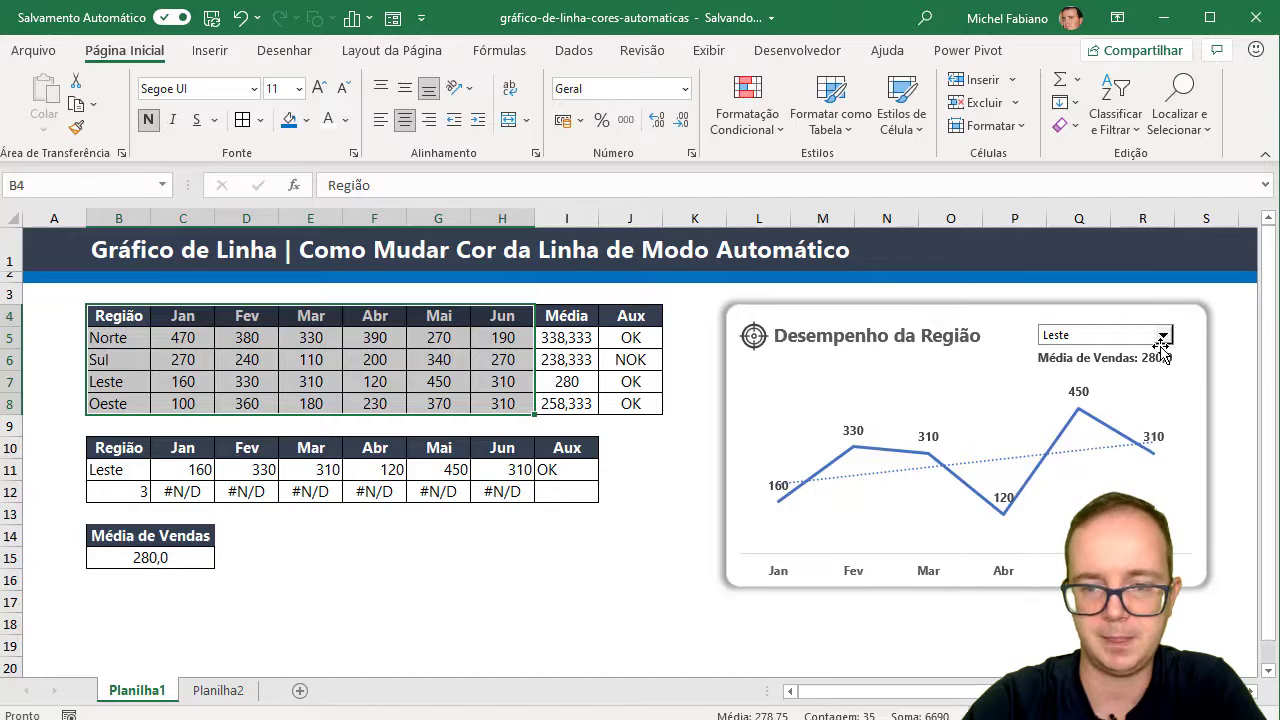
left_click(215, 692)
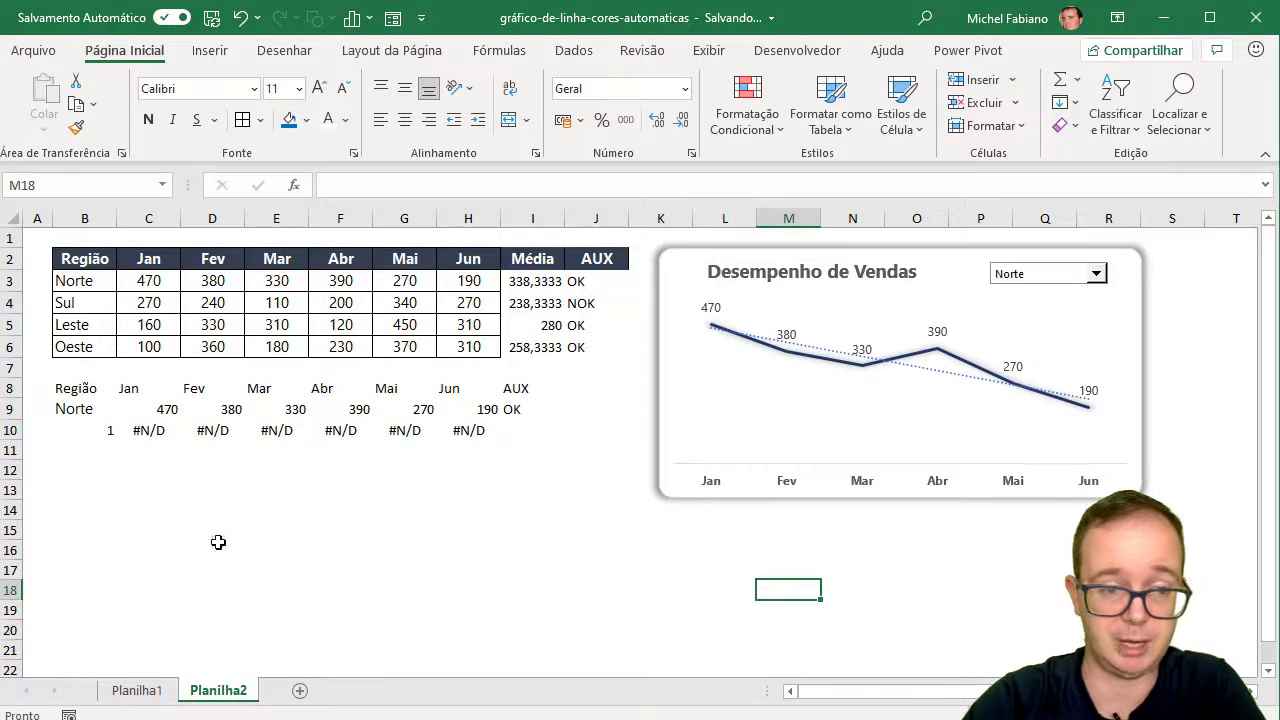
Step: Type the label MÉDIA DE VENDAS into cell B12
left_click(77, 462)
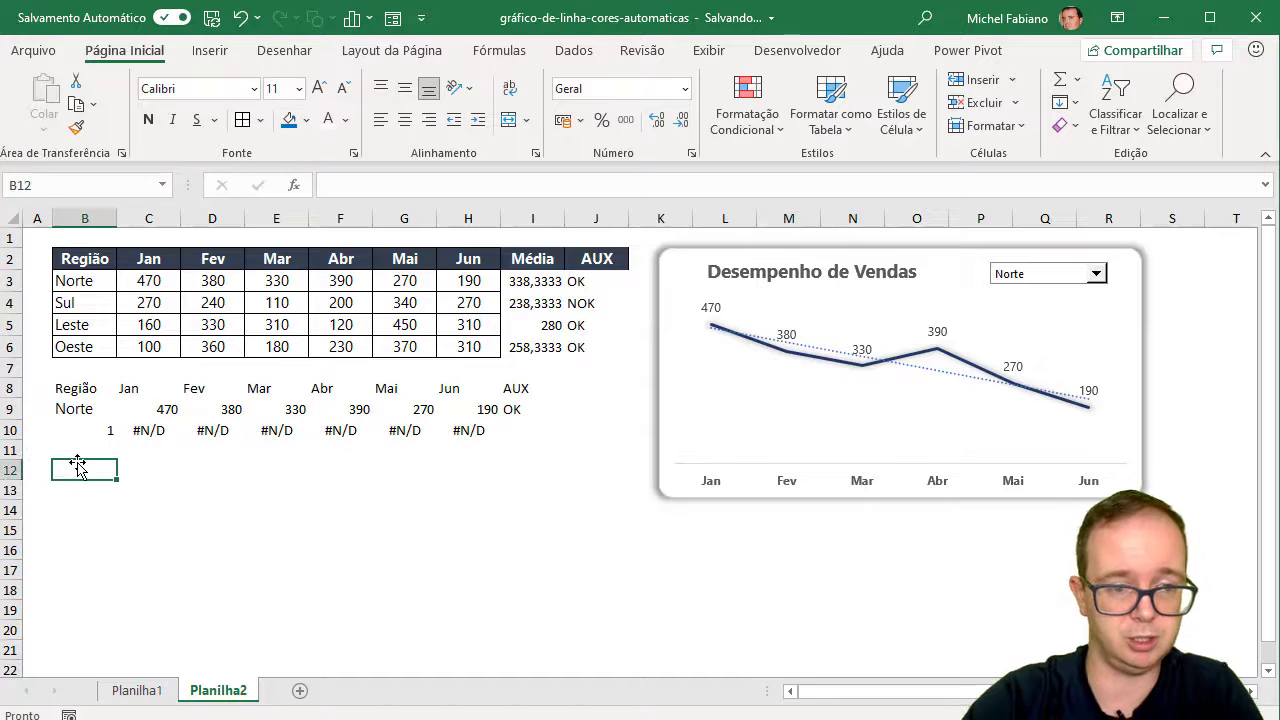
left_click(82, 410)
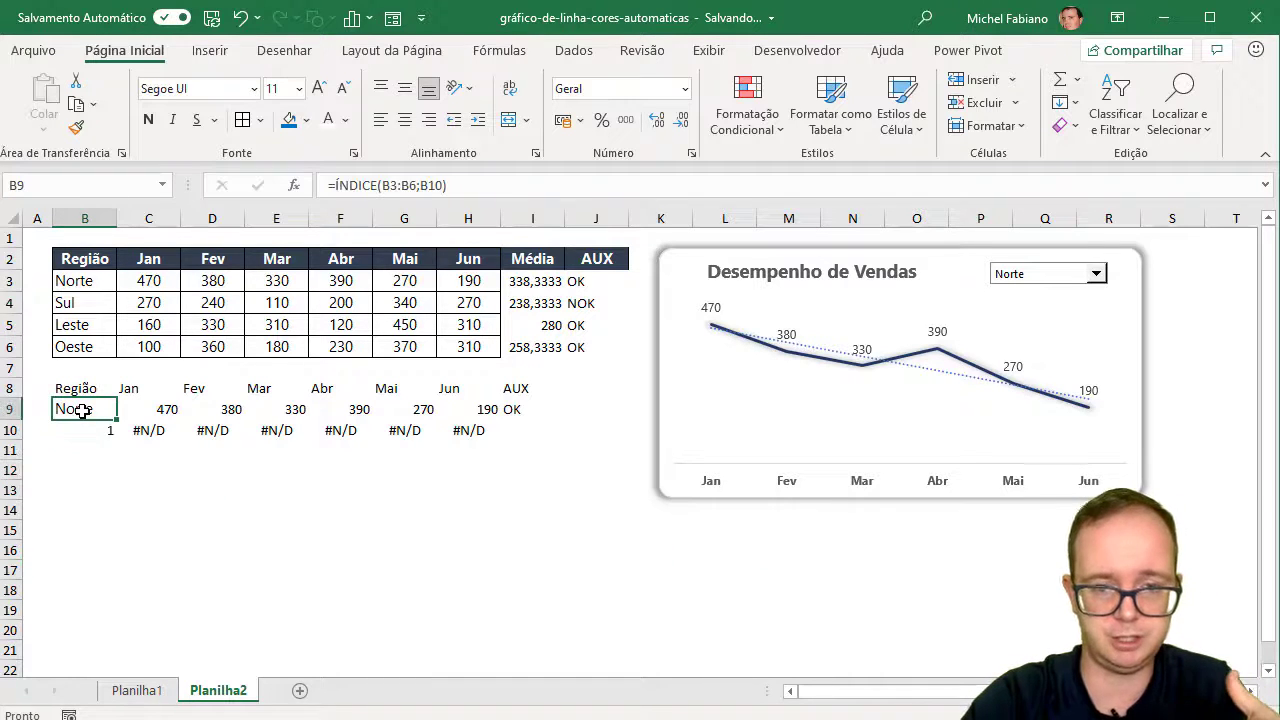
left_click(76, 463)
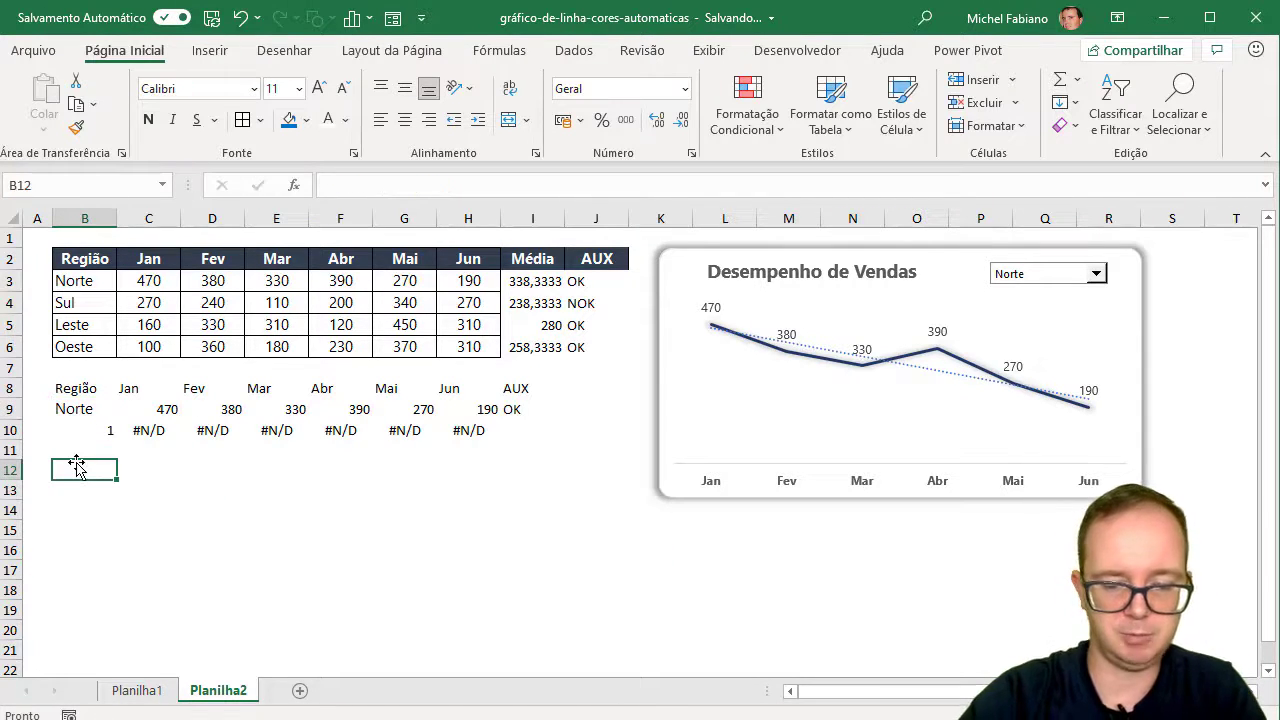
type("m")
key("Caps_Lock")
type("MÉDI")
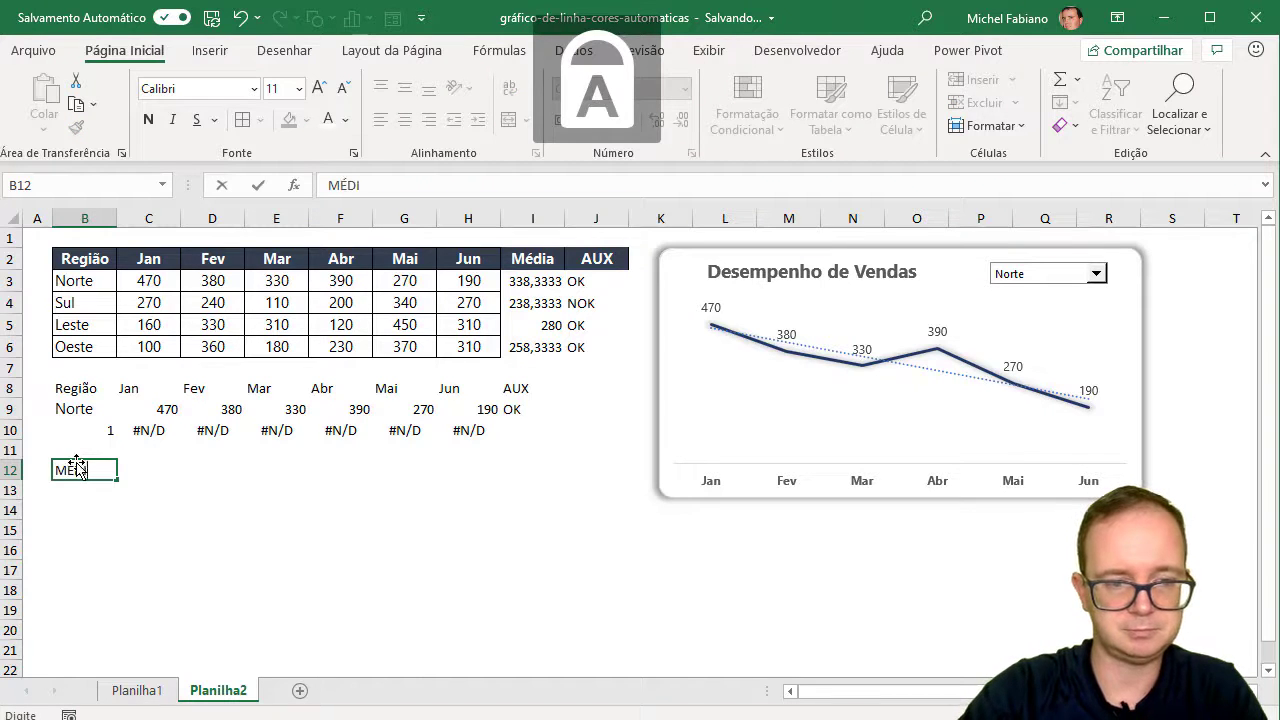
type("A DE VENDAS")
key("Return")
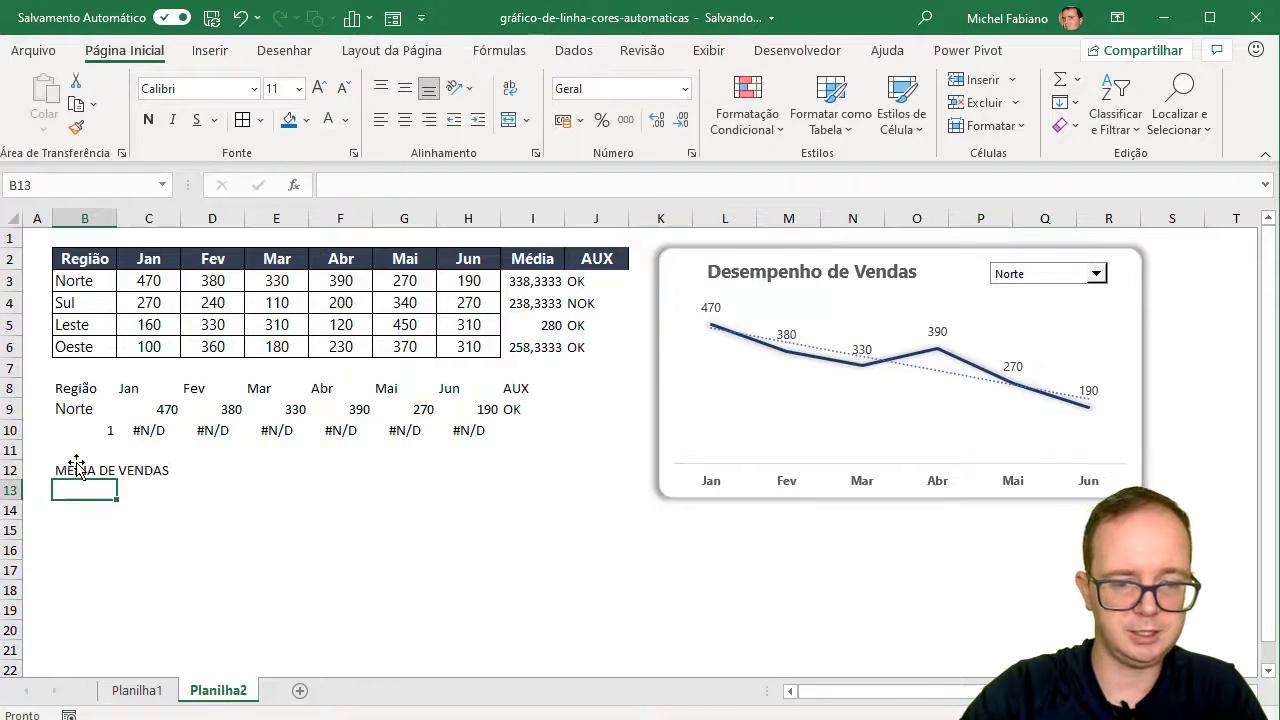
Step: Enter =PROCV(B9;B2:I6;8;0) in B13 to return the chosen region's average
type("=PROCV")
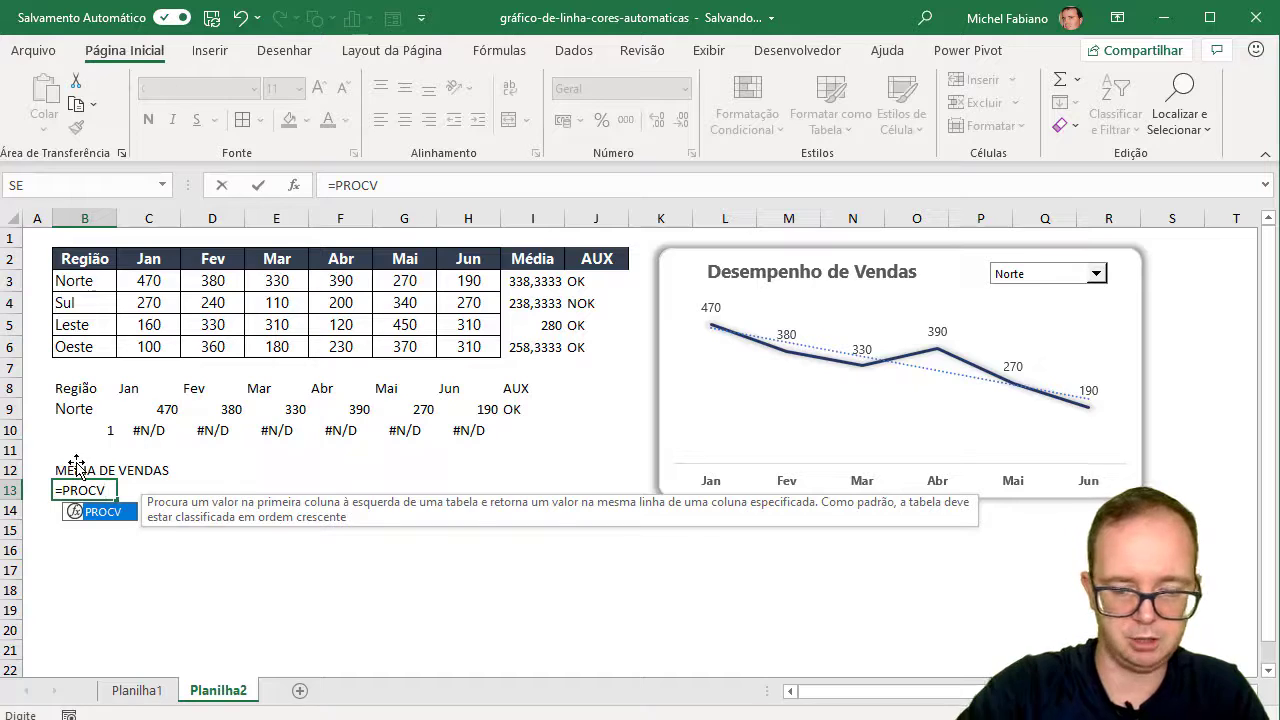
type("(")
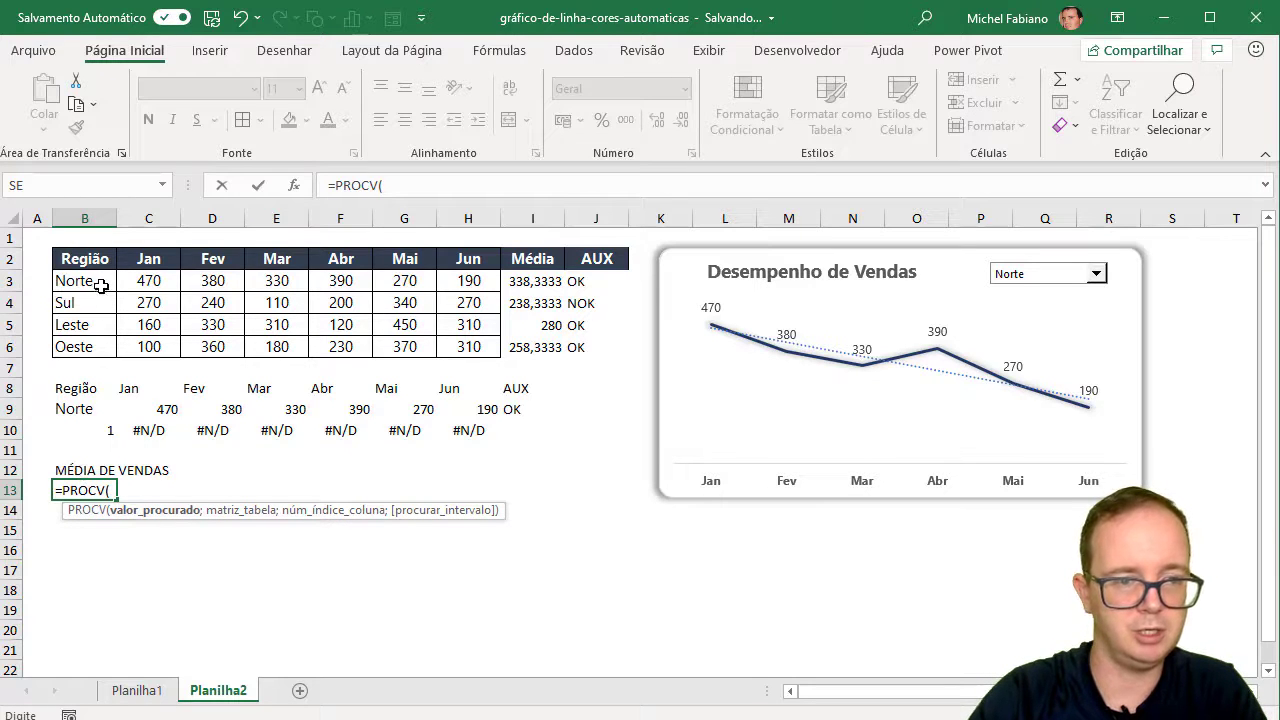
left_click(75, 413)
type(";")
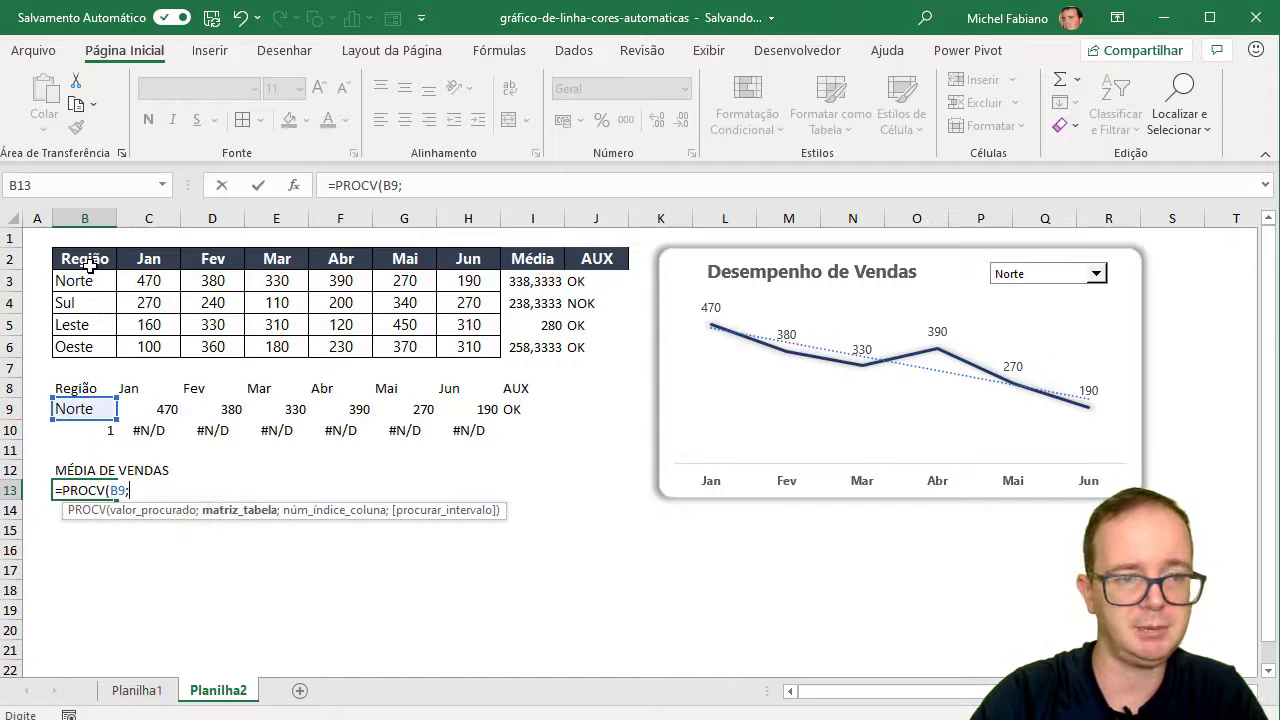
left_click_drag(89, 260, 524, 345)
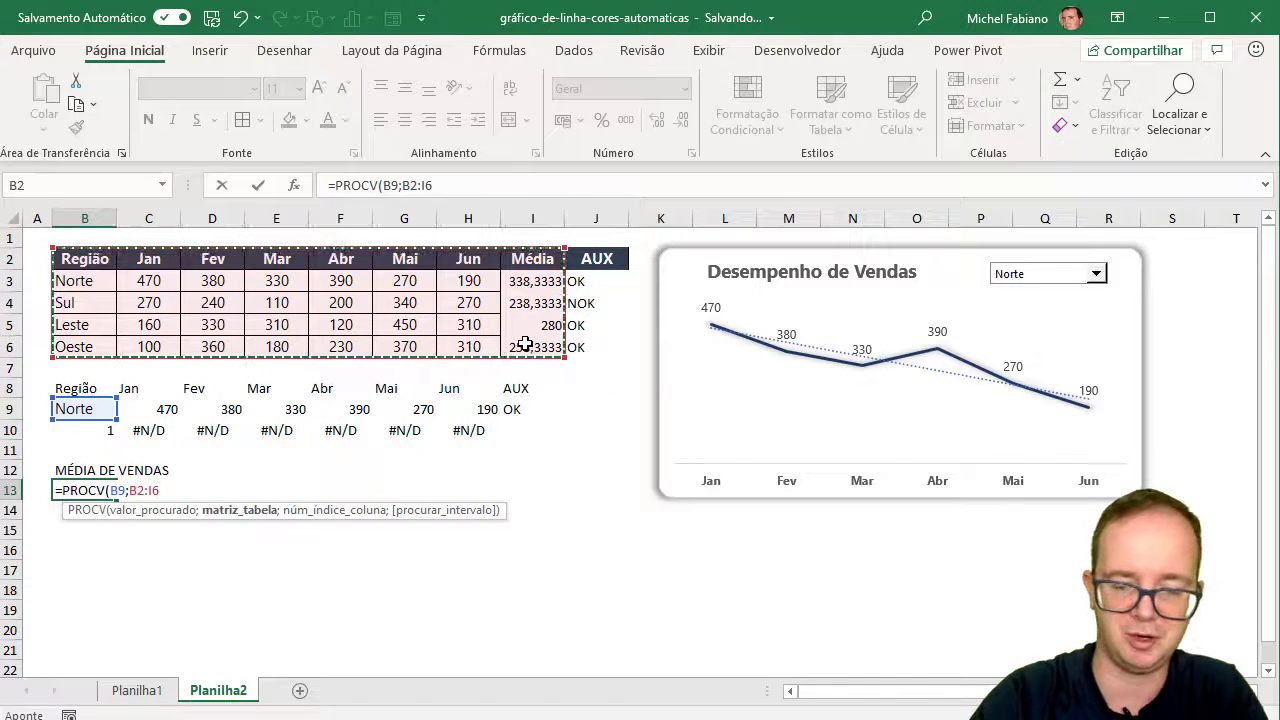
type(";")
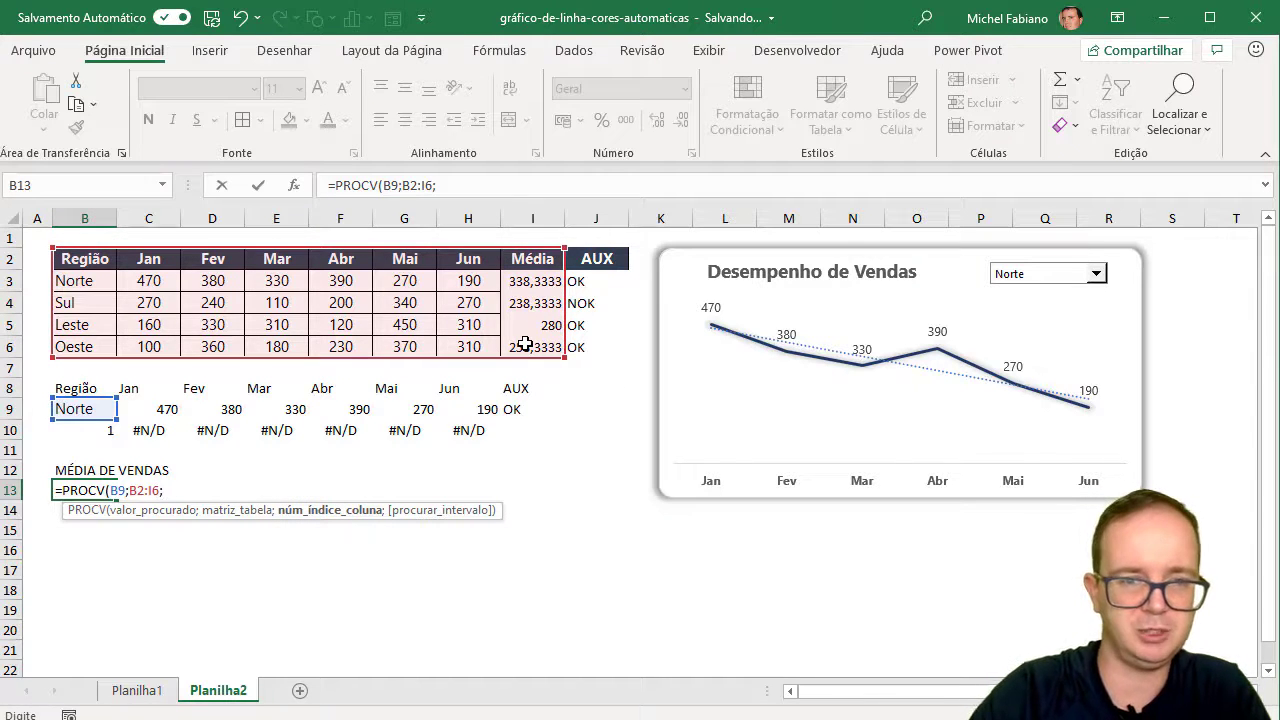
type("8;0")
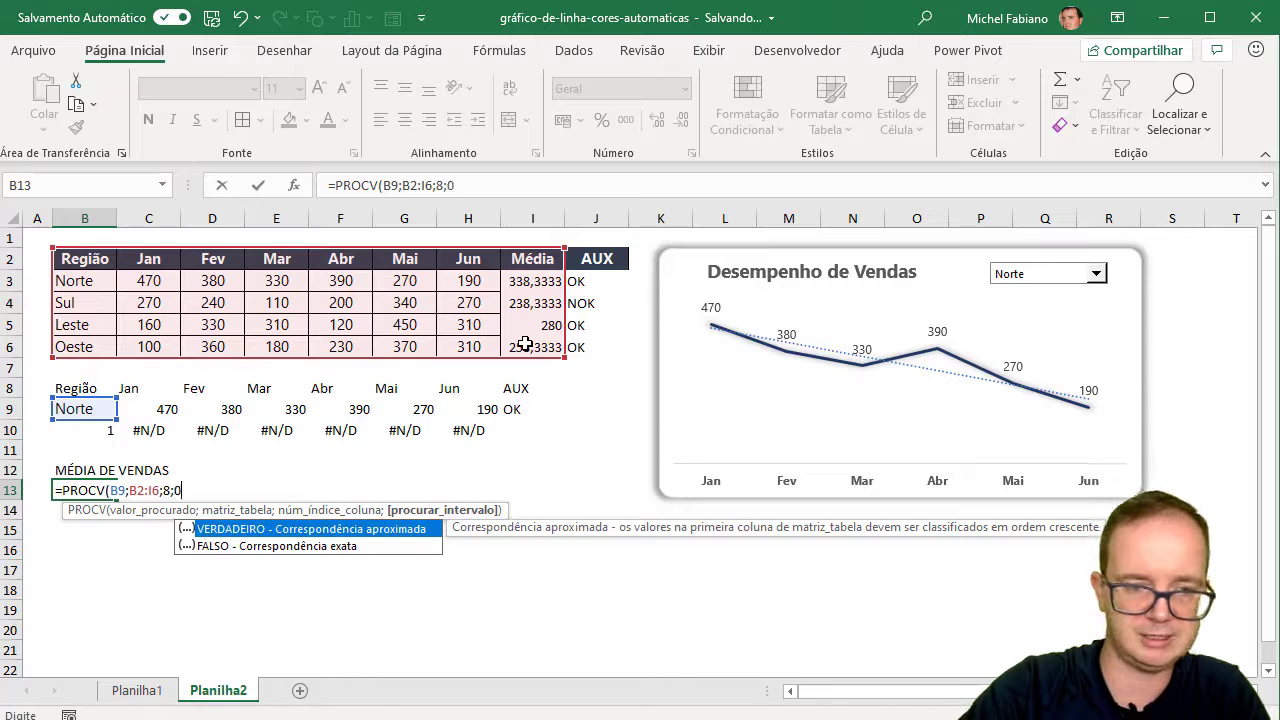
type(")")
key("Return")
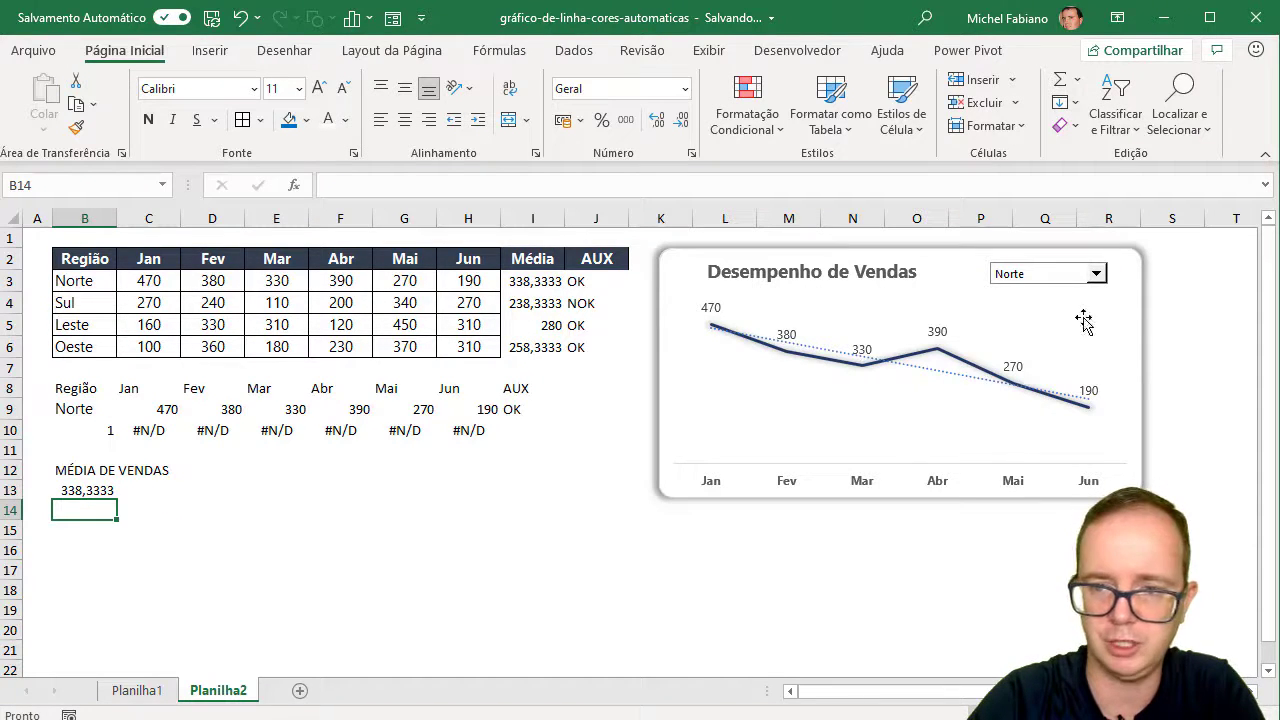
Step: Switch the chart to the Sul region and move down to cell B15
left_click(1095, 276)
left_click(1066, 300)
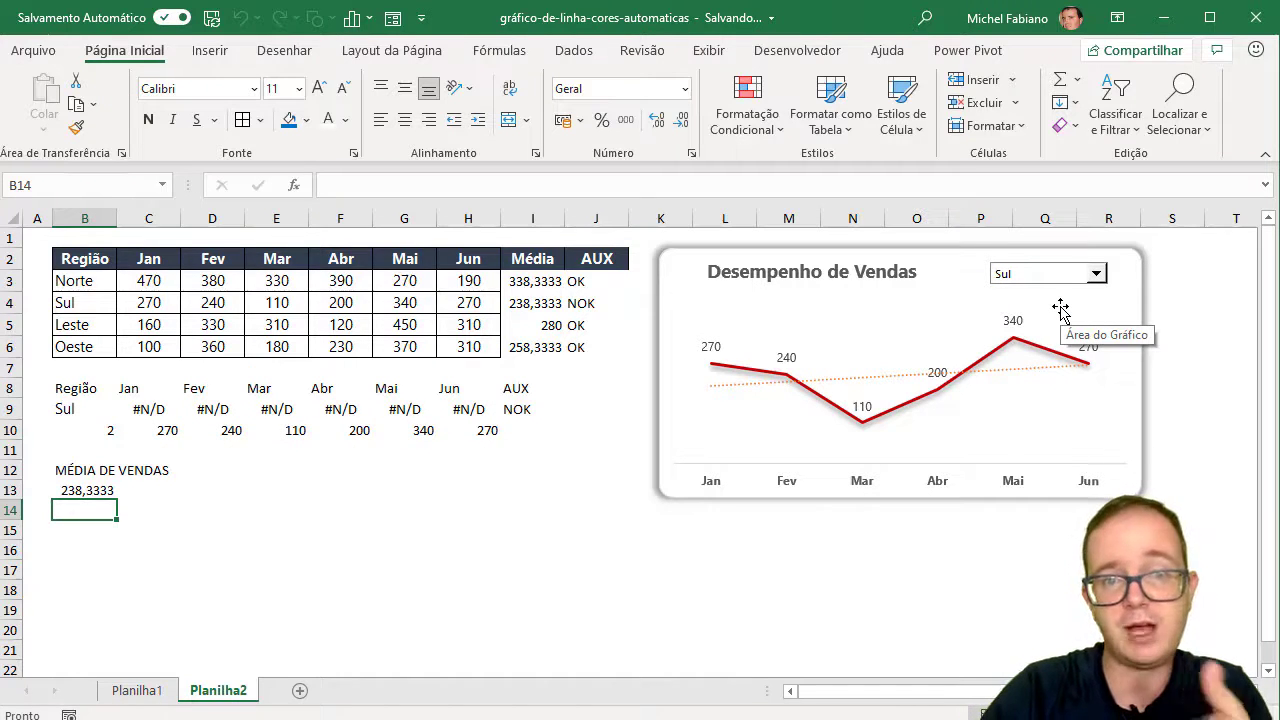
key("Return")
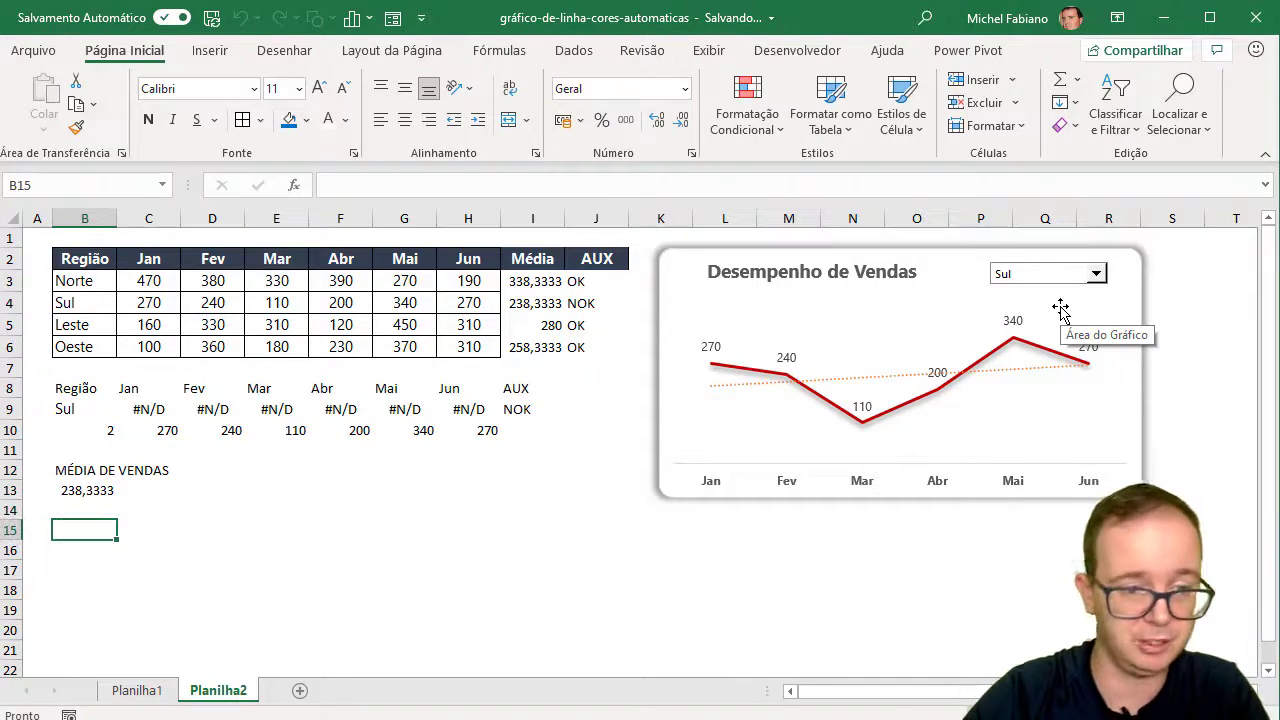
Step: Enter =ÍNDICE(I3:I6;B10) in B15, then set the chart back to Norte
type("=ÍNDIC")
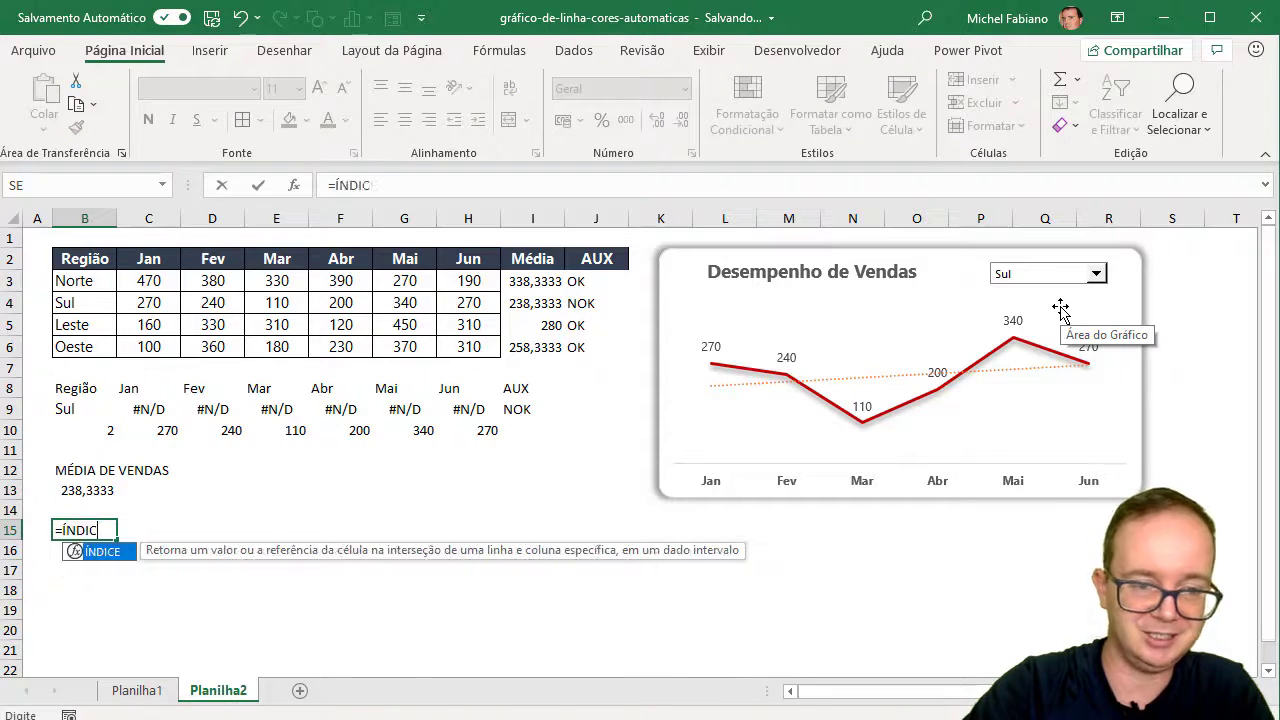
type("E(")
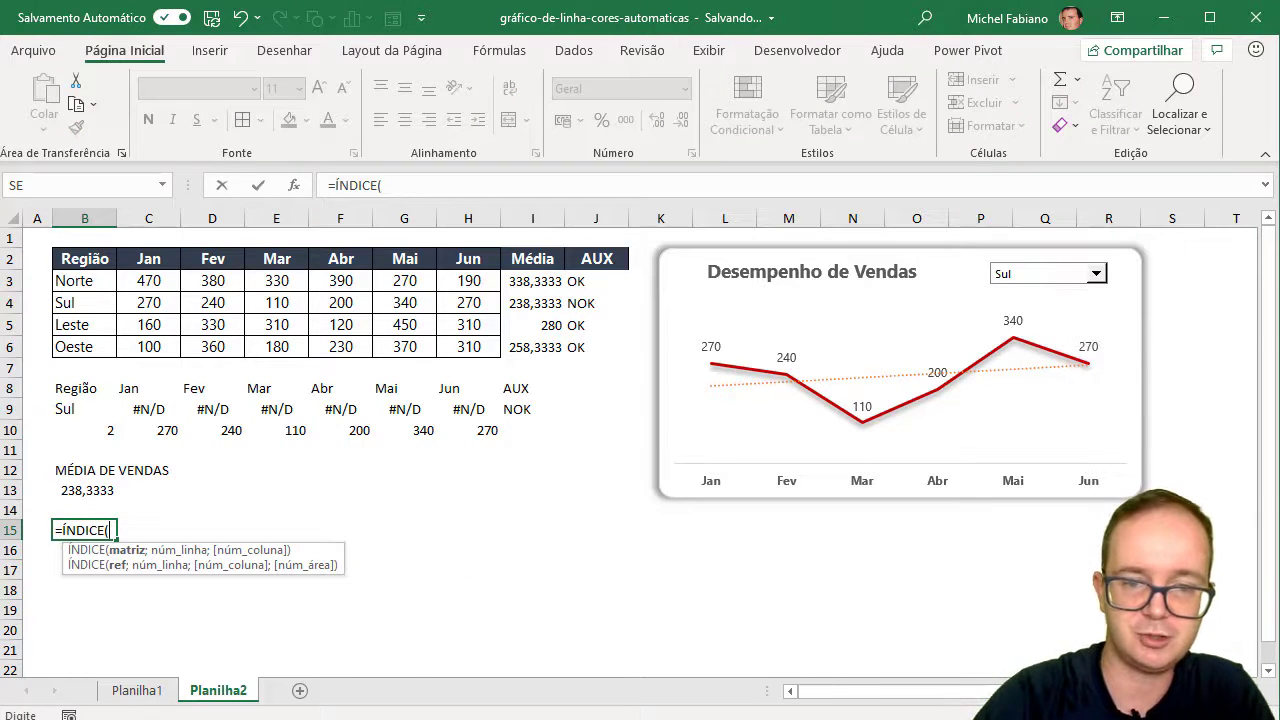
left_click_drag(535, 281, 540, 349)
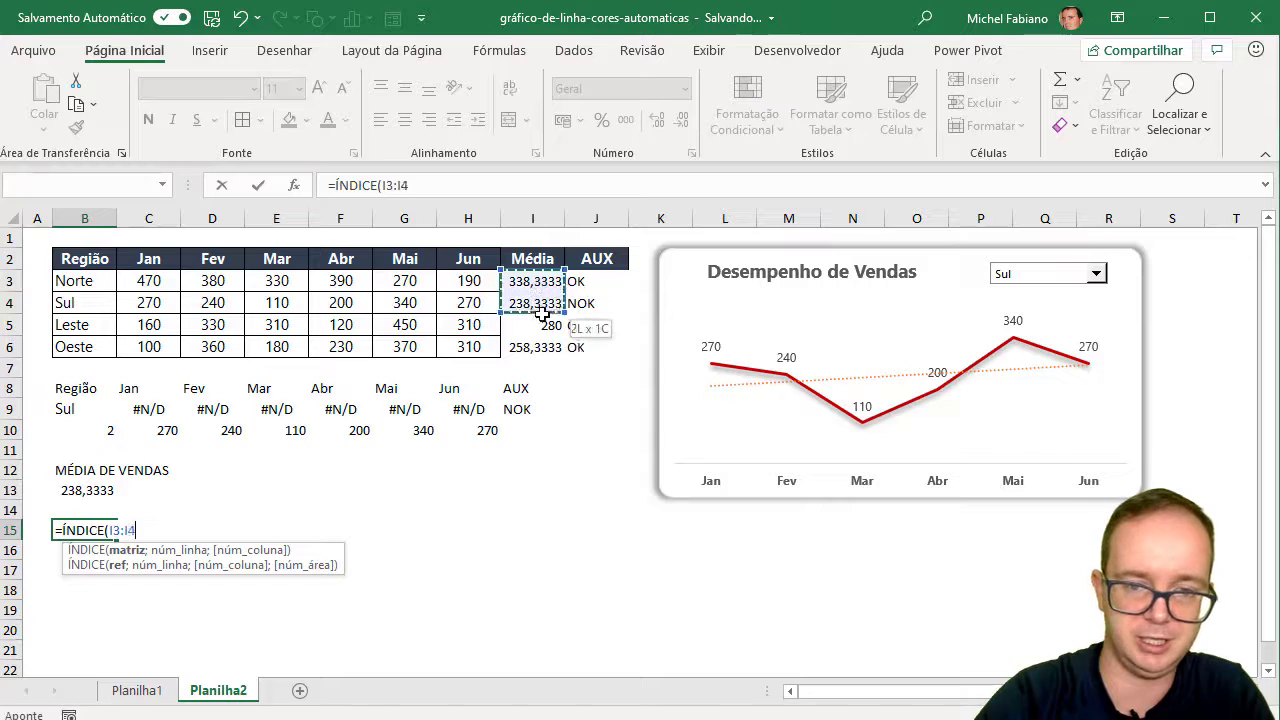
type(";")
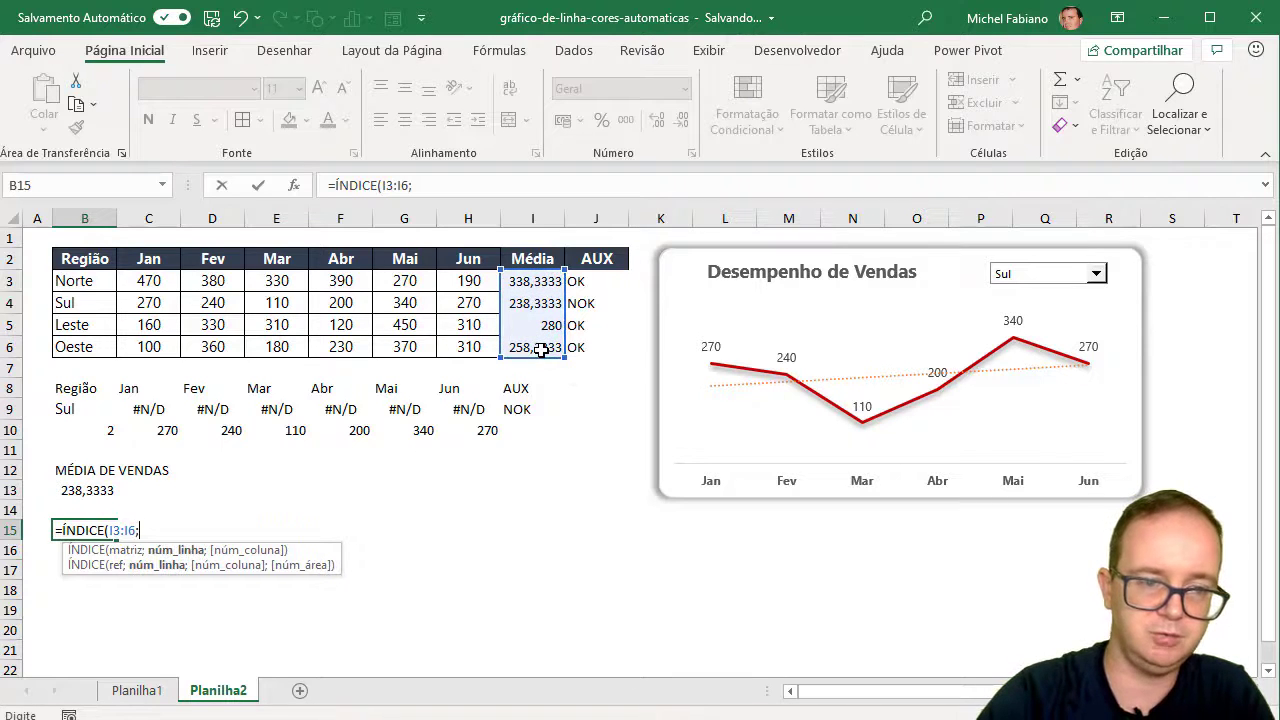
left_click(75, 432)
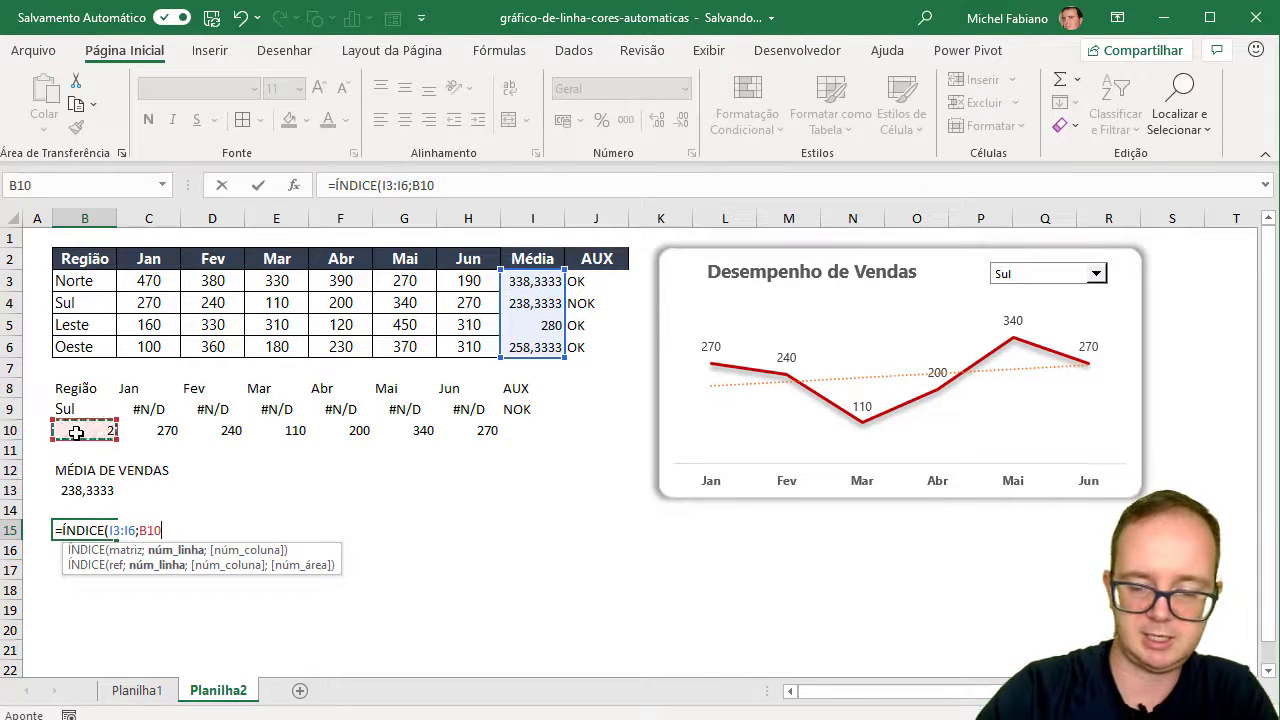
type(")")
key("Return")
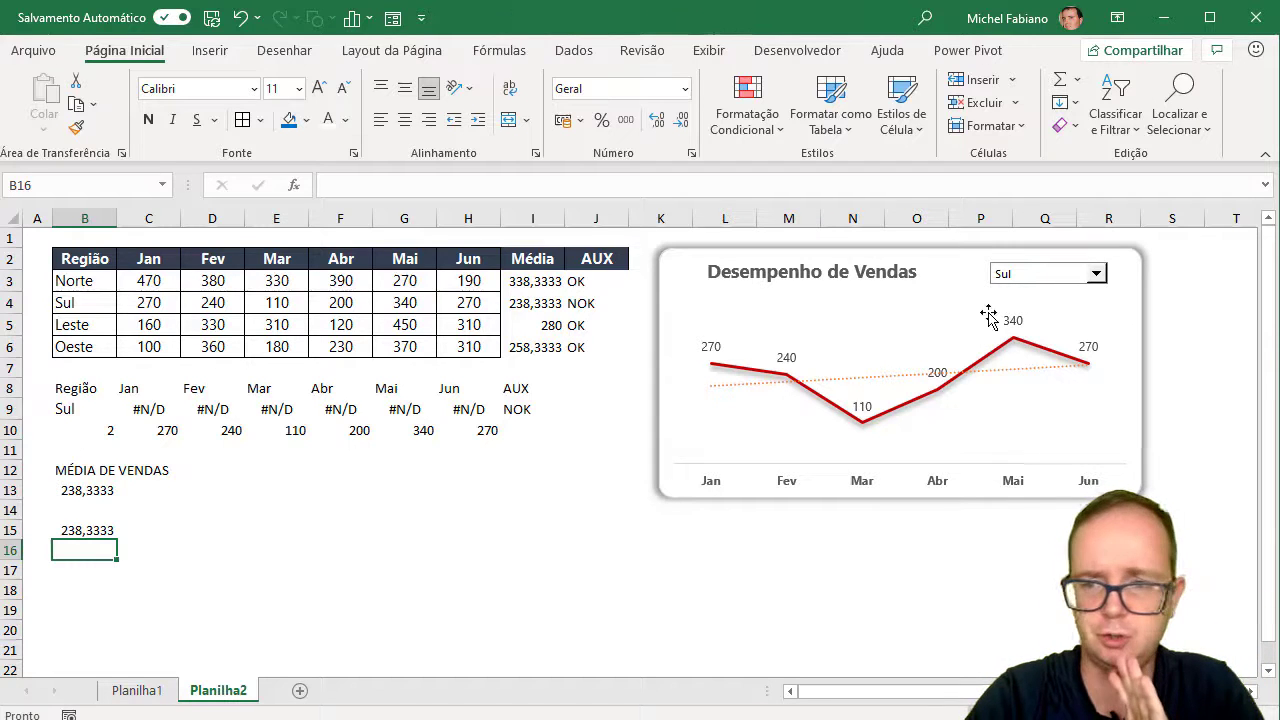
left_click(1096, 273)
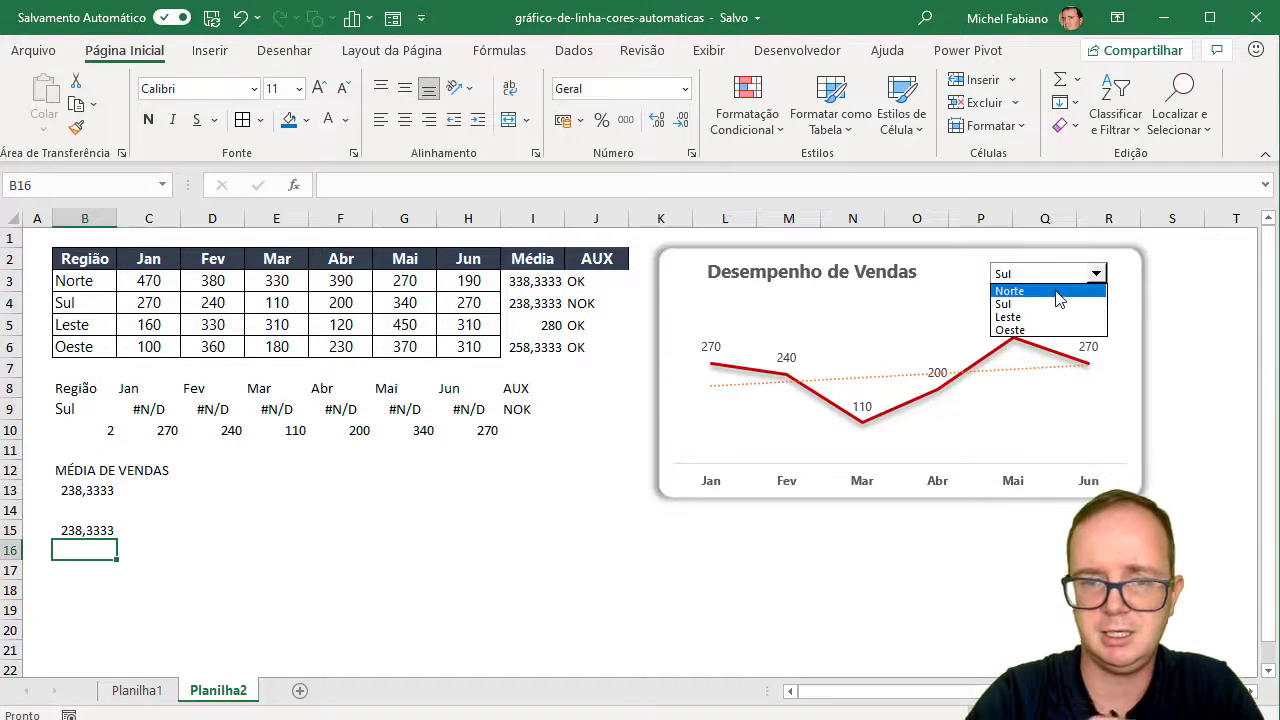
left_click(1059, 291)
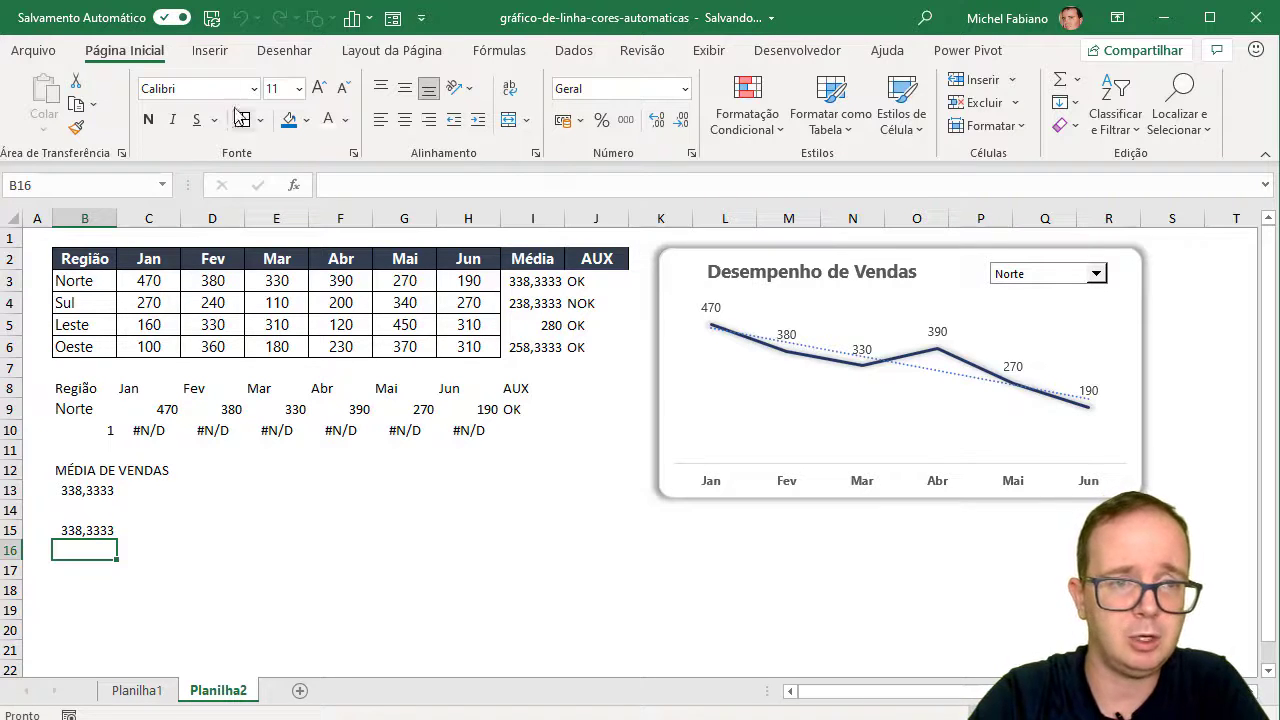
Step: Insert a text box below the data tables and type MÉDIA DE VENDAS in it
left_click(226, 58)
left_click(249, 130)
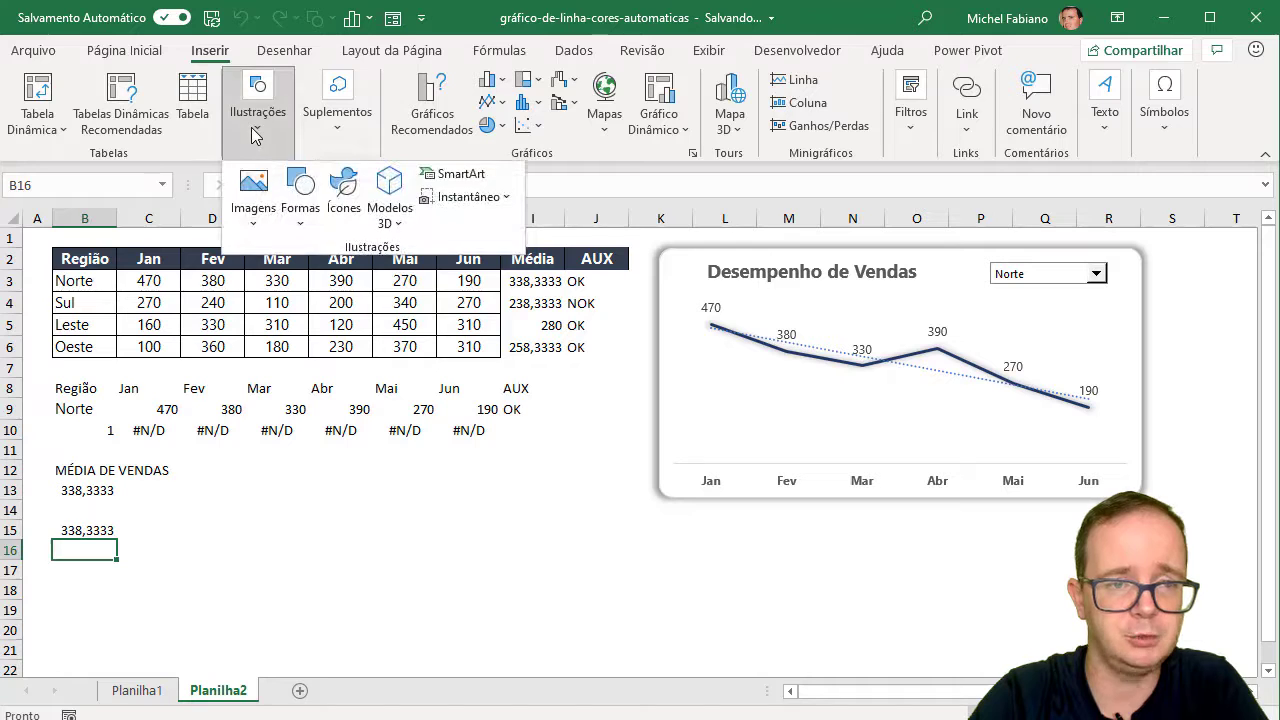
left_click(301, 225)
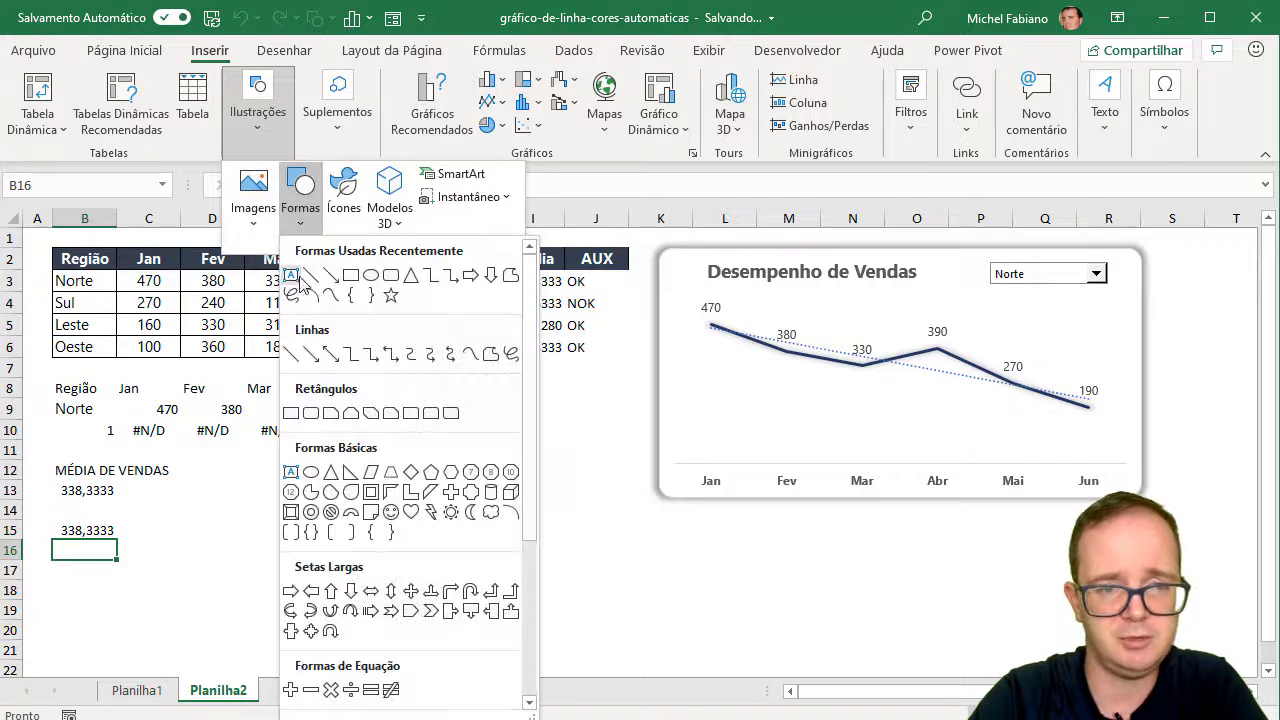
left_click(291, 276)
left_click(331, 488)
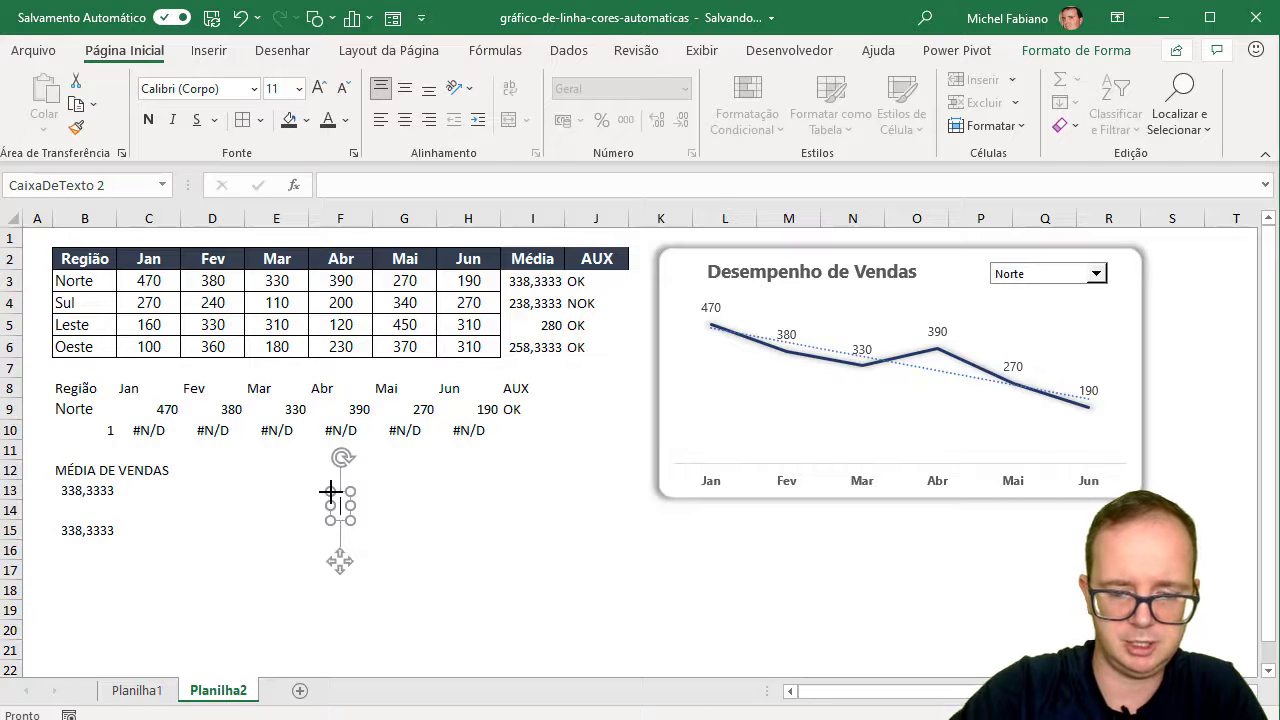
type("MÉDIA DE VE")
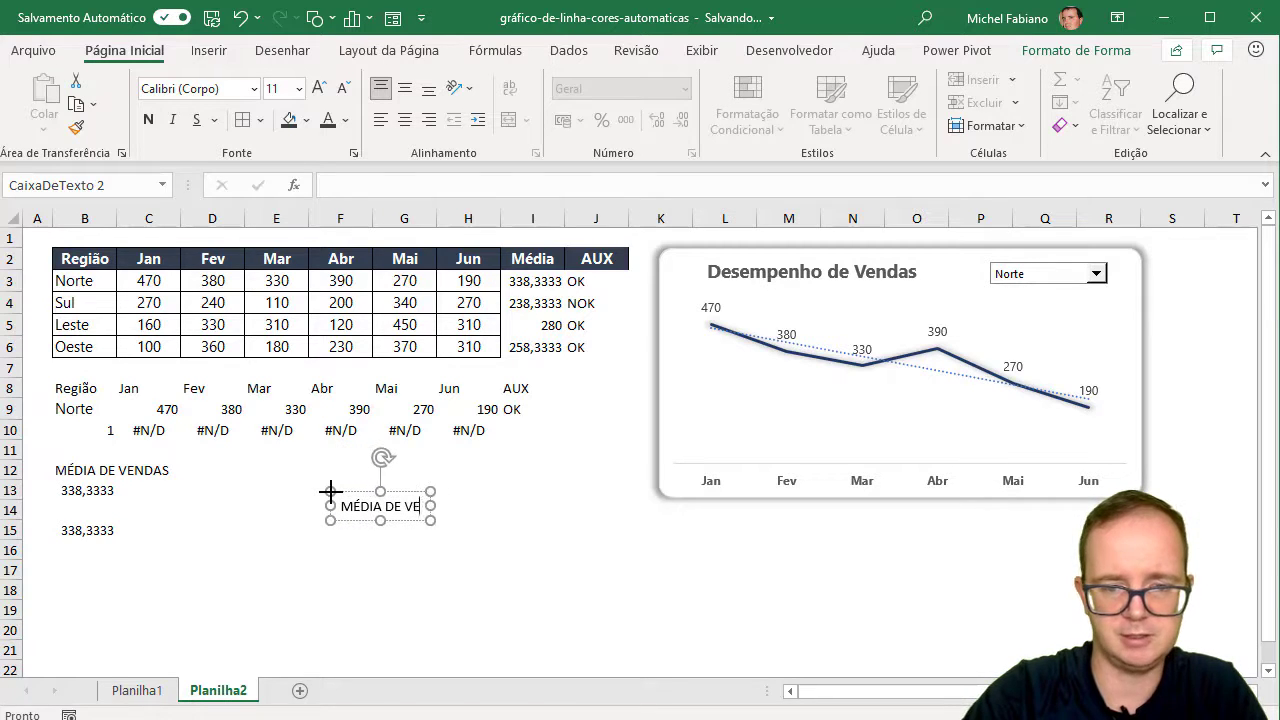
type("NDAS")
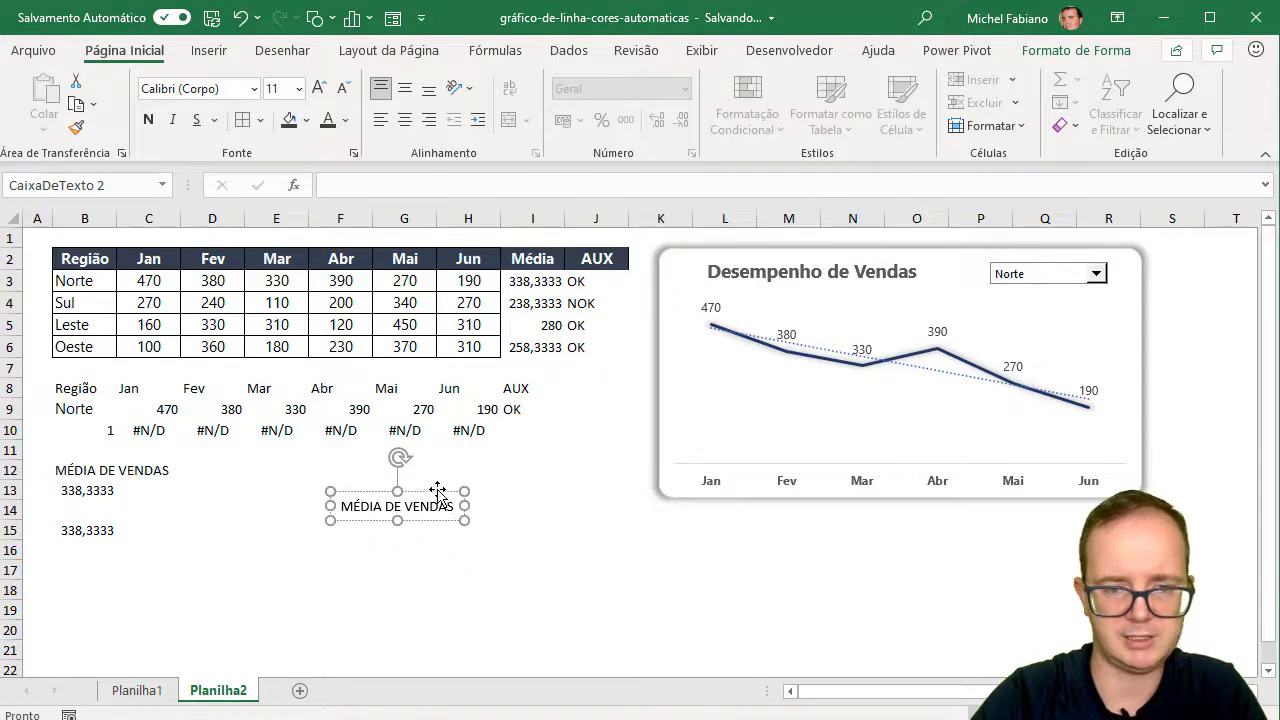
Step: Make the text box label bold Segoe UI and shrink it to size 6
left_click(149, 121)
left_click(255, 90)
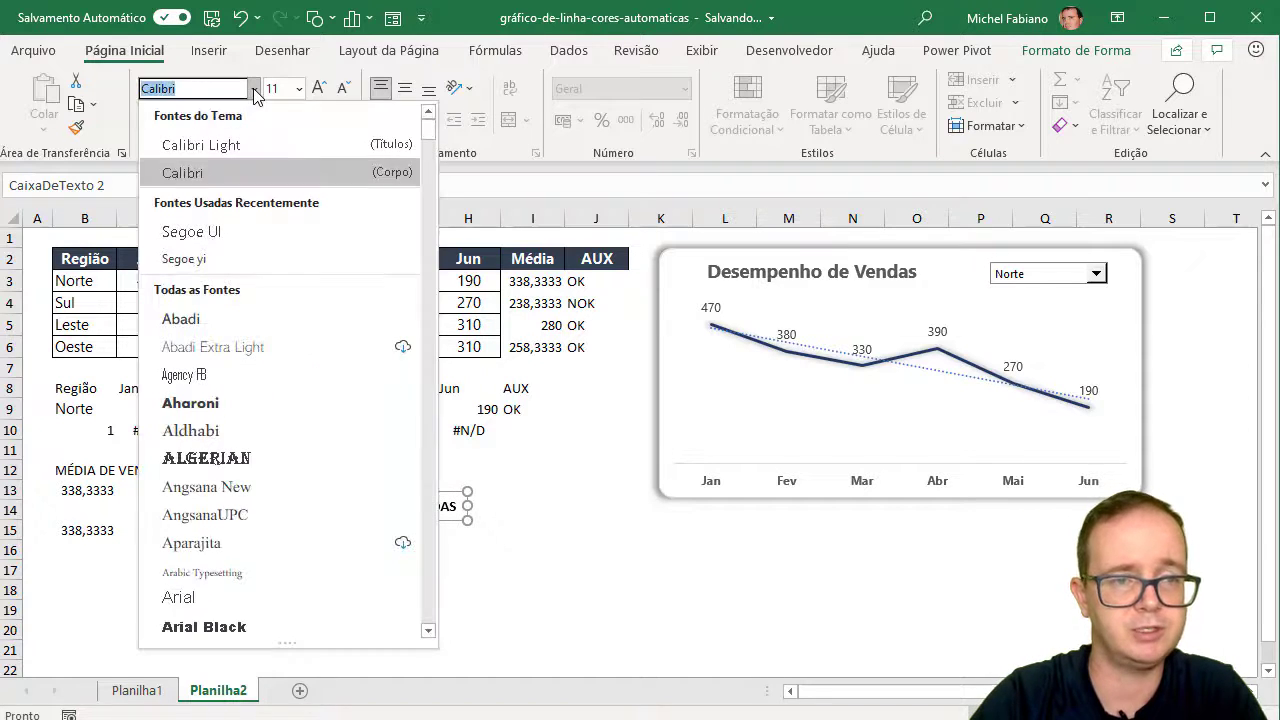
left_click(222, 233)
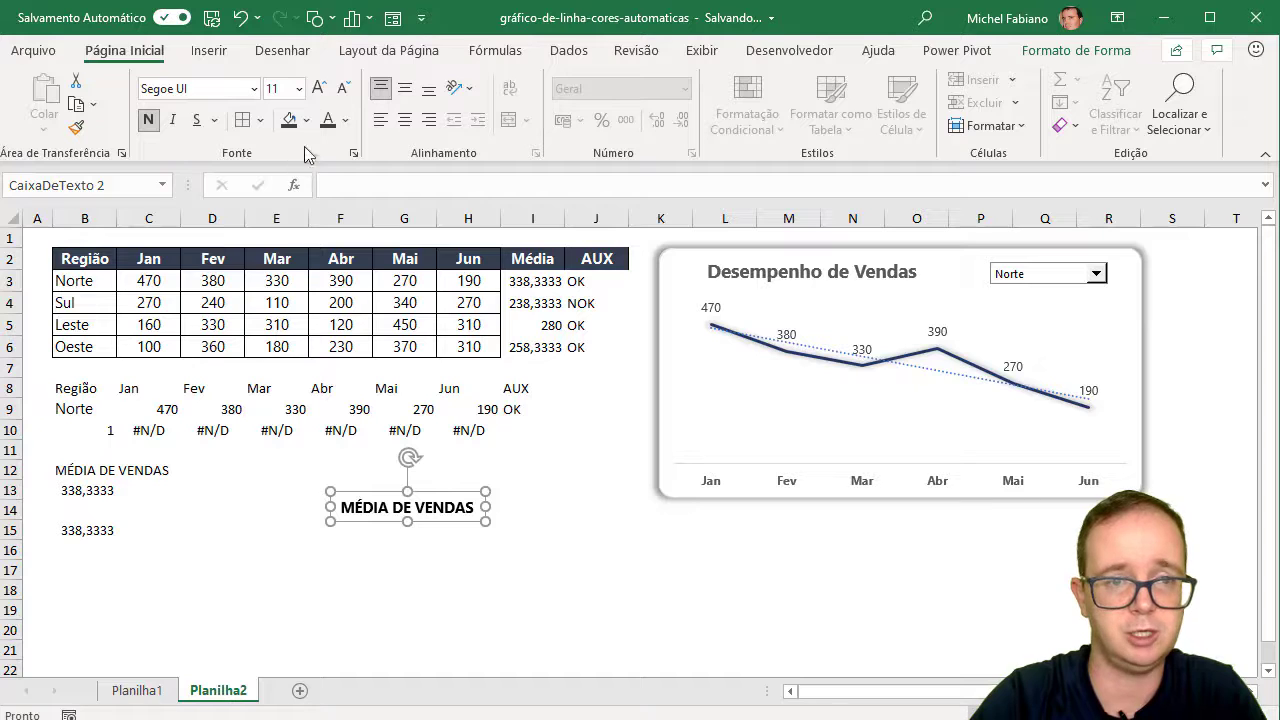
left_click(343, 90)
left_click(343, 90)
left_click(343, 90)
left_click(343, 90)
left_click(343, 90)
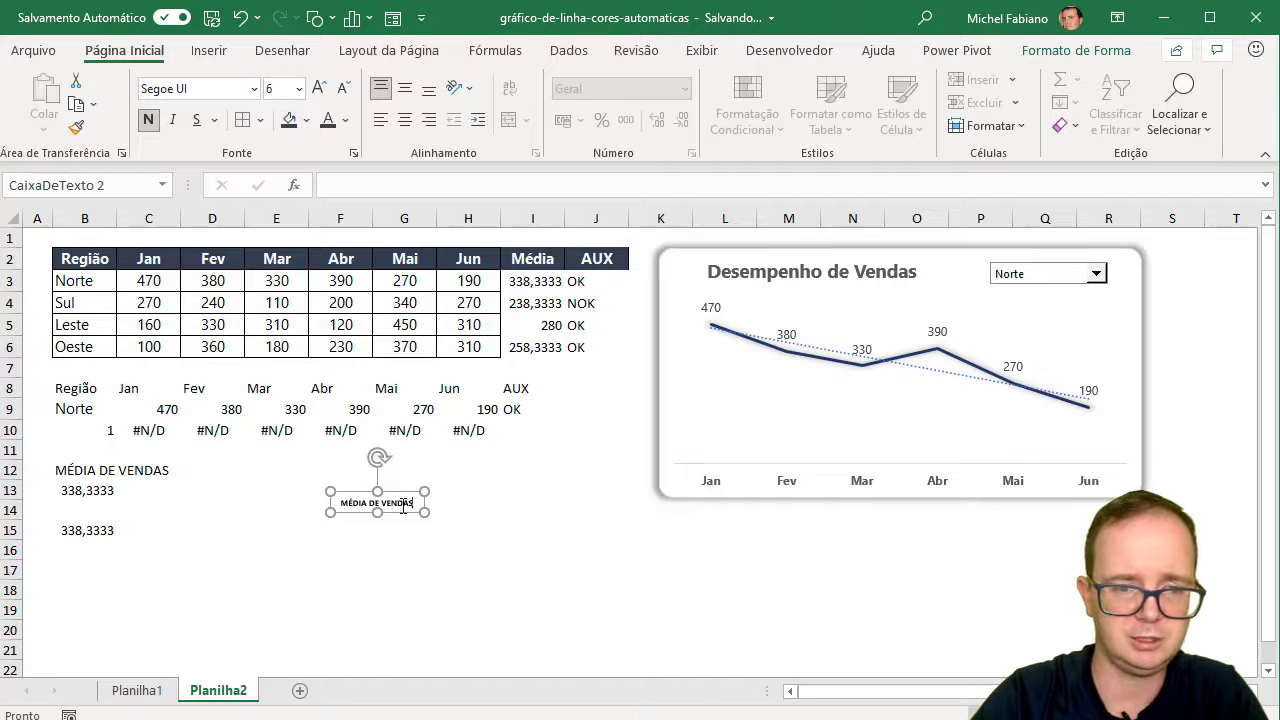
Step: Retype the label as 'Média de Vendas:' and enlarge it to size 9
left_click_drag(403, 507, 335, 500)
key("Delete")
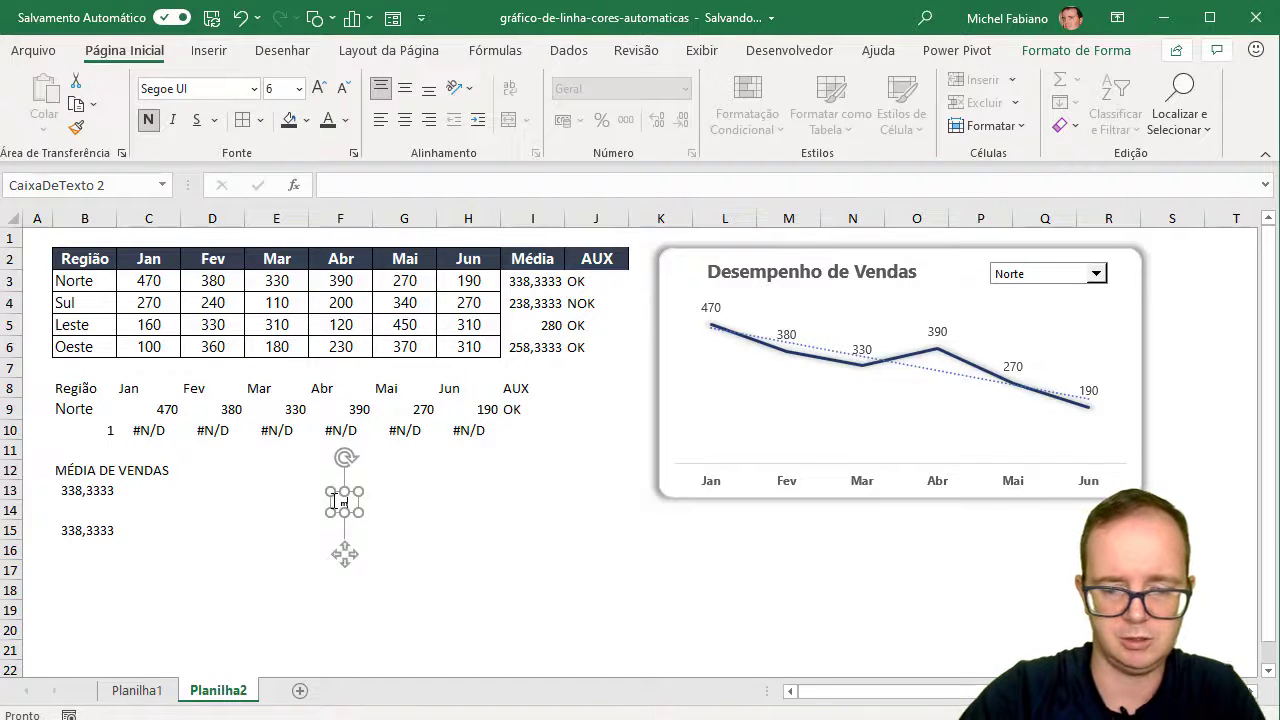
type("a")
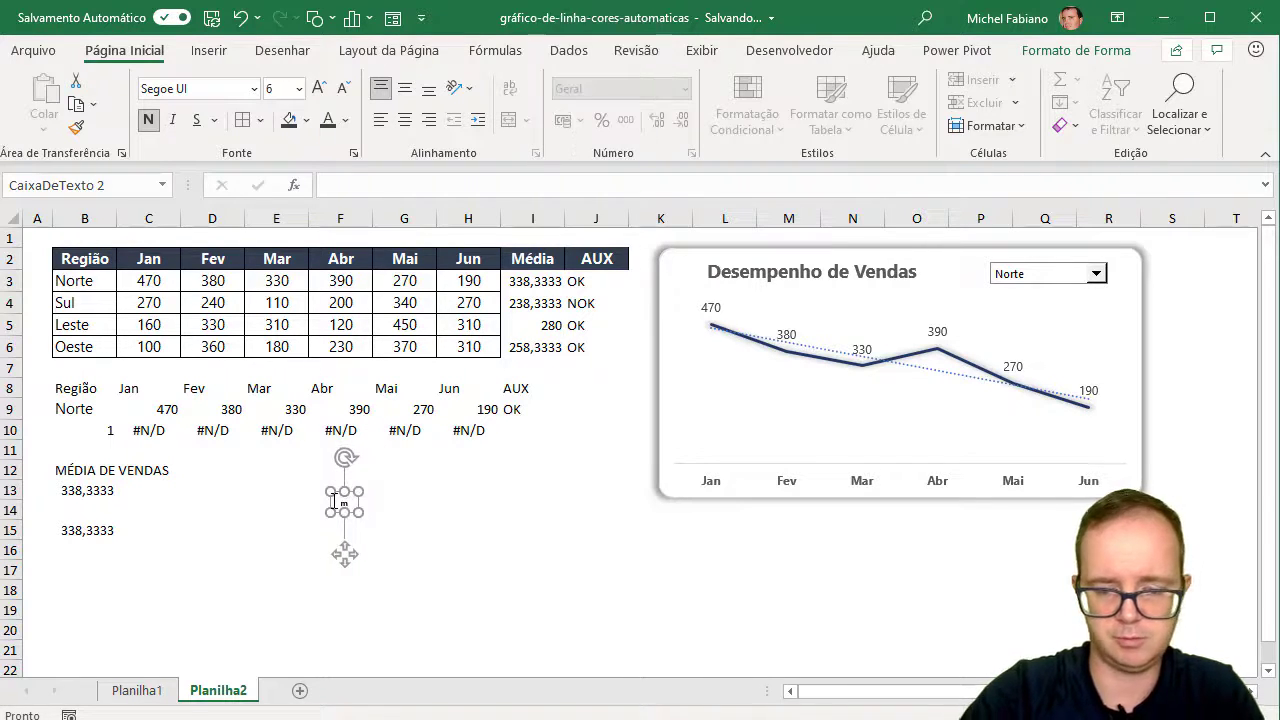
type("édia de")
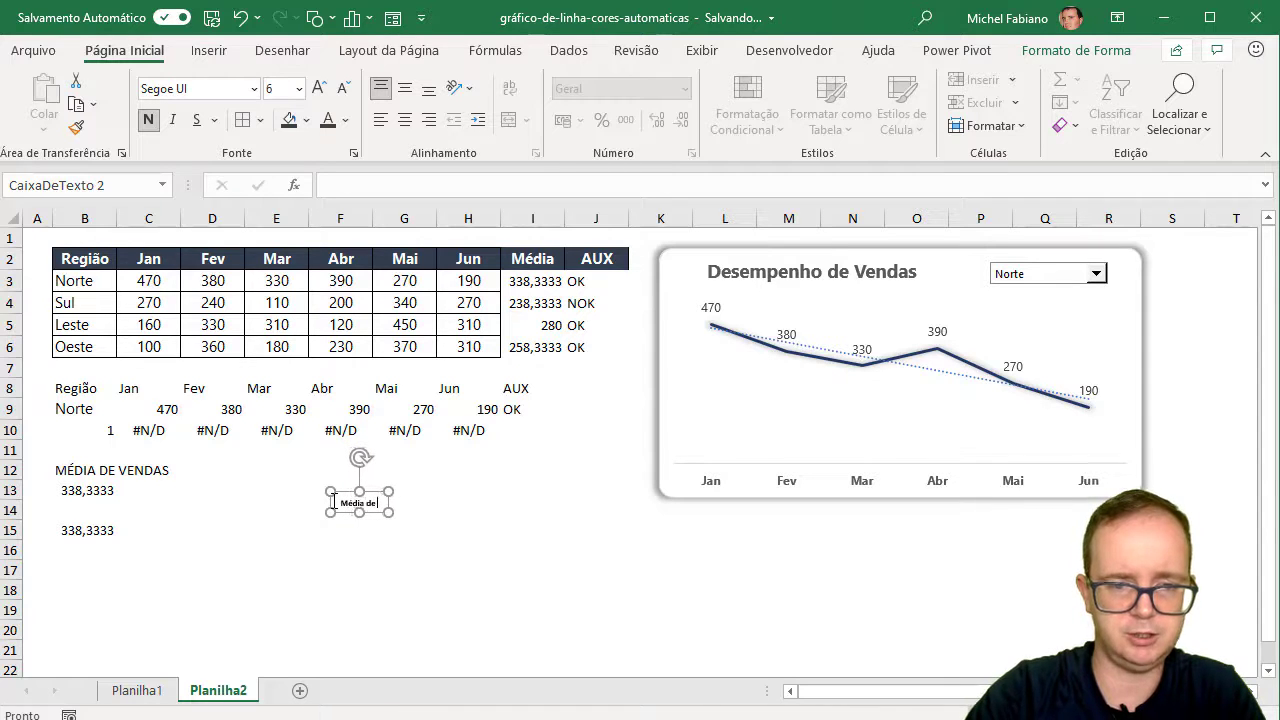
type(" Vendas:")
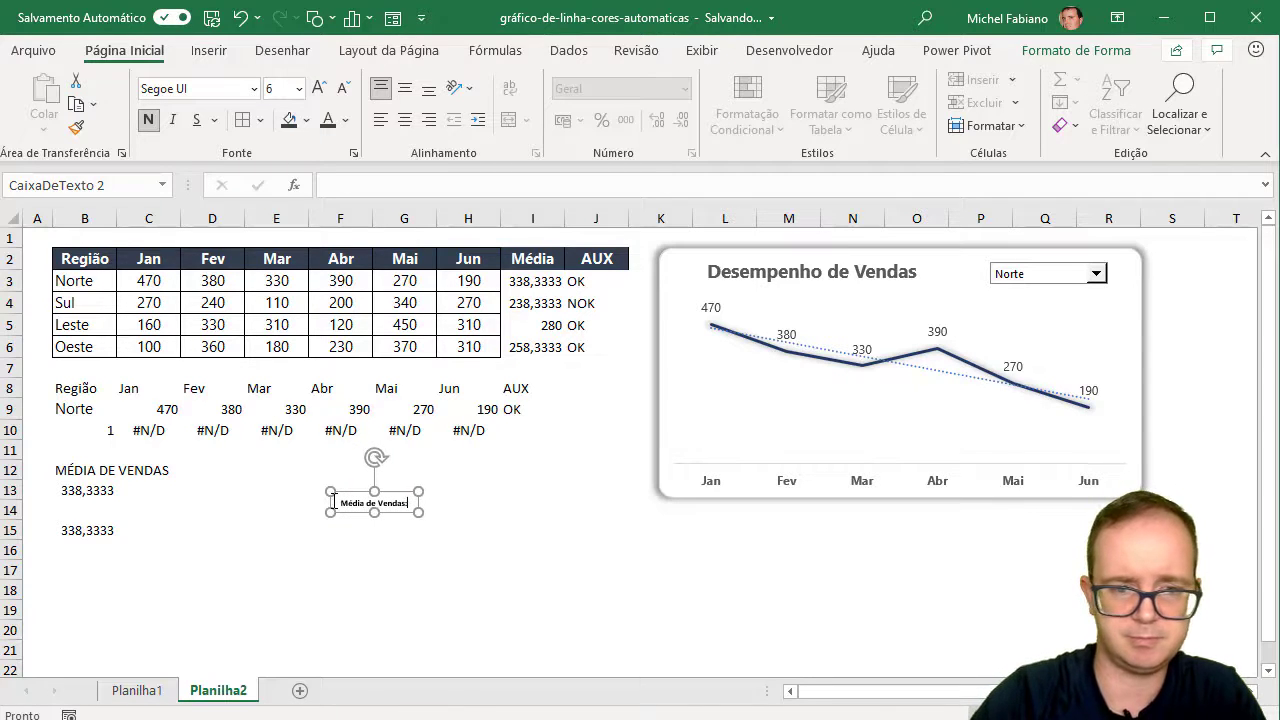
left_click(318, 88)
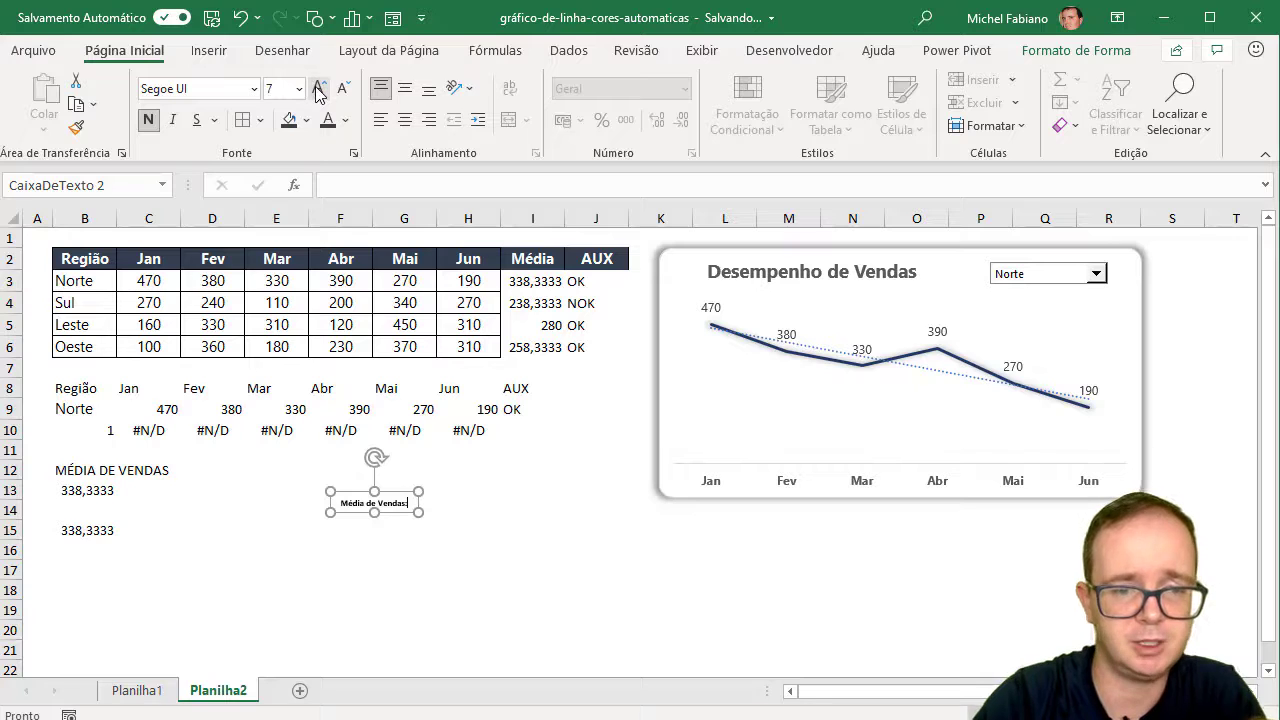
left_click(318, 88)
triple_click(398, 497)
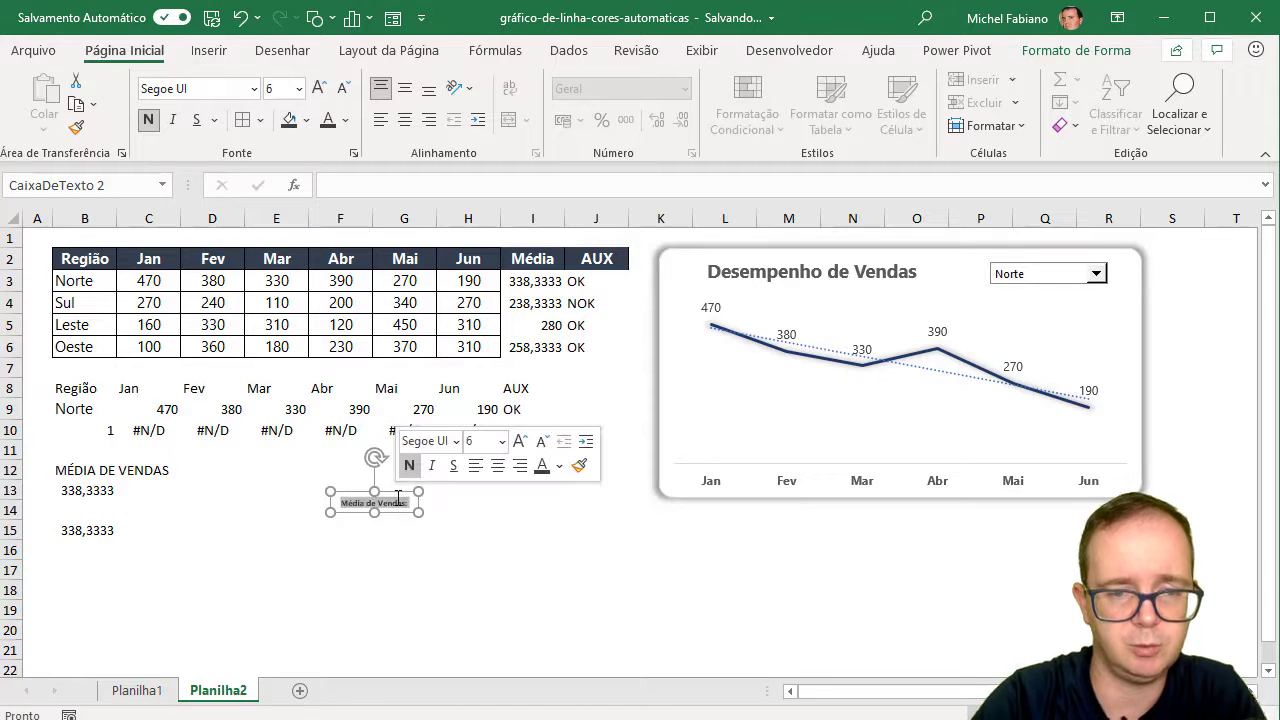
left_click(519, 441)
left_click(519, 441)
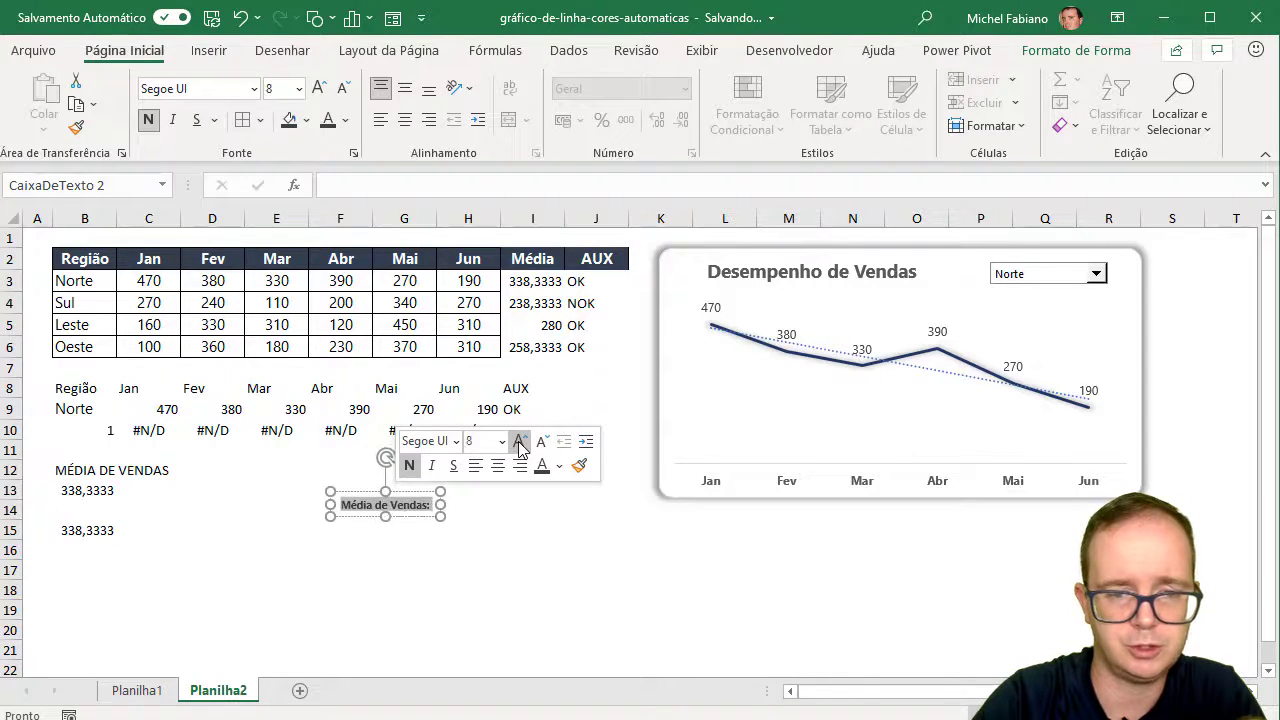
left_click(519, 441)
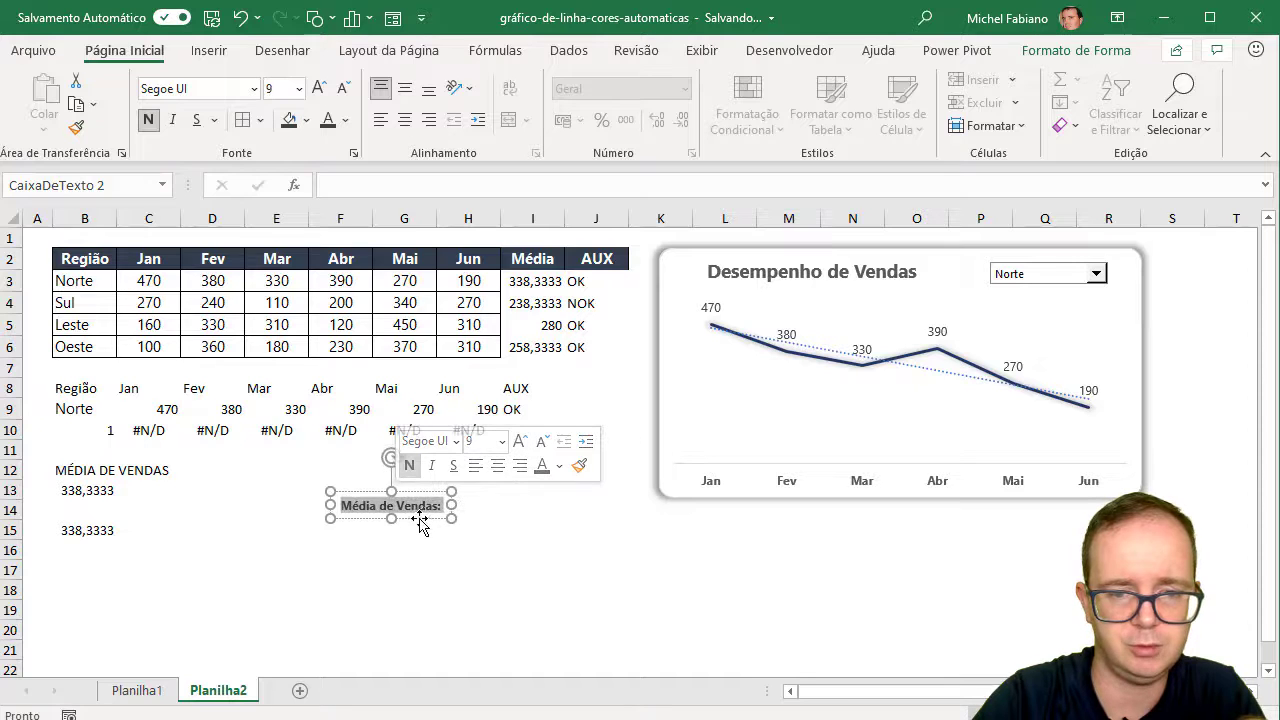
left_click(418, 519)
Step: Move the label under the chart's region selector, unbold it at size 8, and duplicate it
mouse_move(418, 522)
left_mouse_down()
mouse_move(637, 503)
mouse_move(1077, 331)
mouse_move(1052, 310)
left_mouse_up()
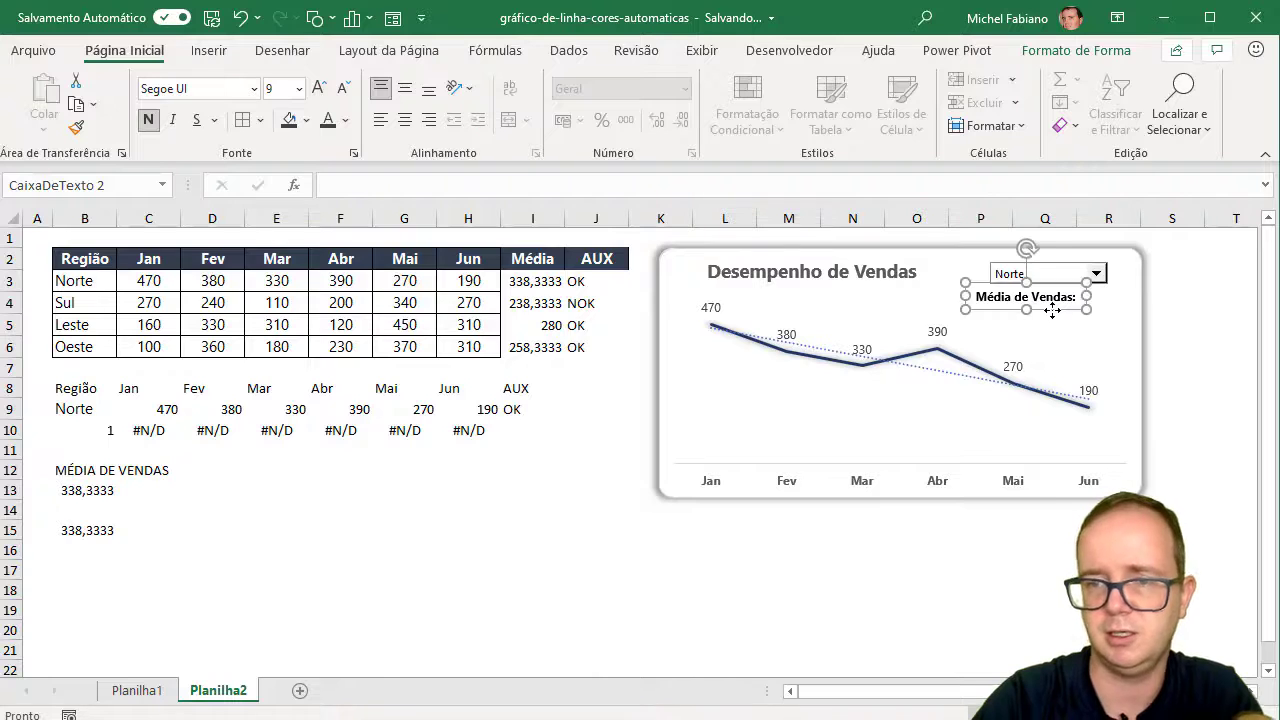
left_click(149, 124)
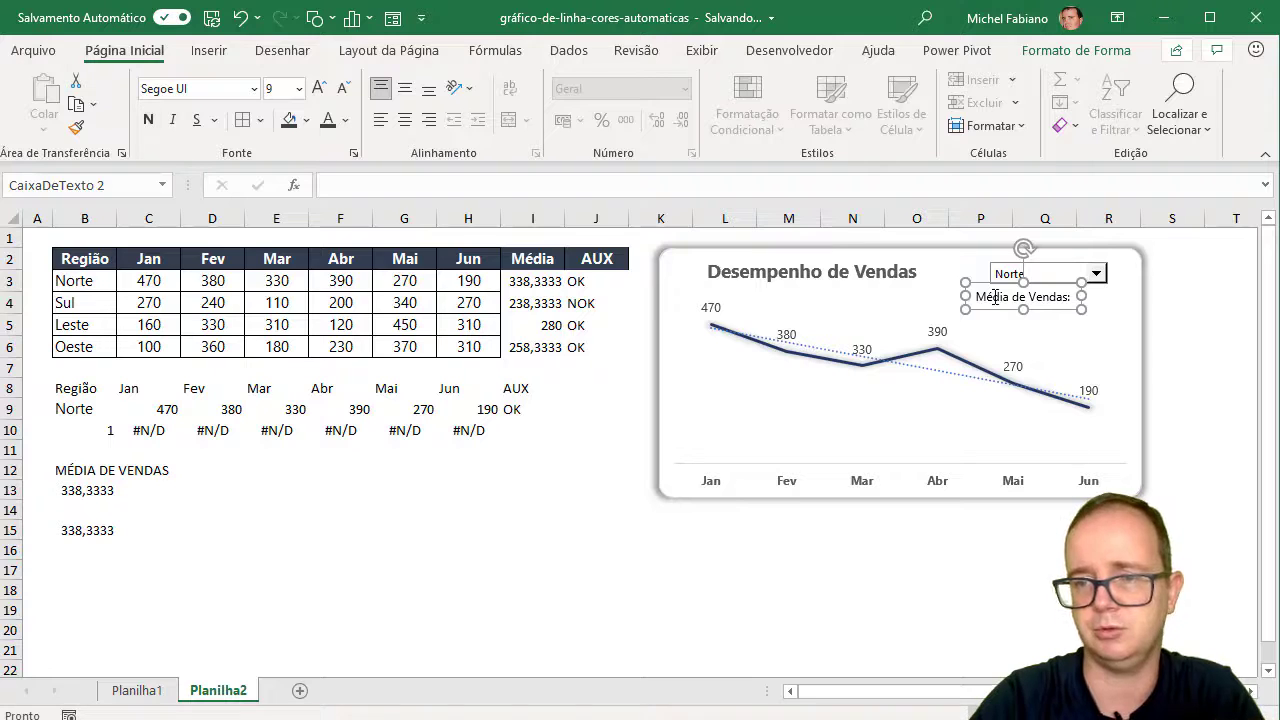
left_click(343, 87)
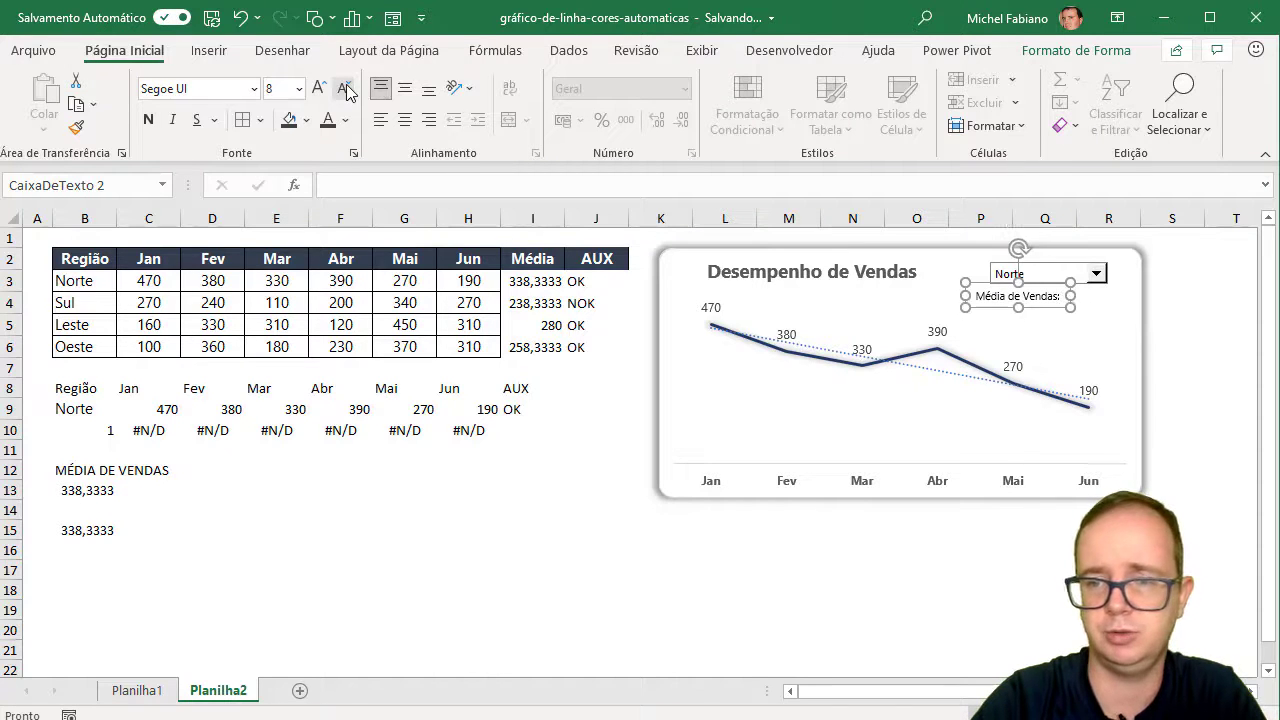
left_click_drag(1043, 312, 1041, 310)
left_click(1041, 310)
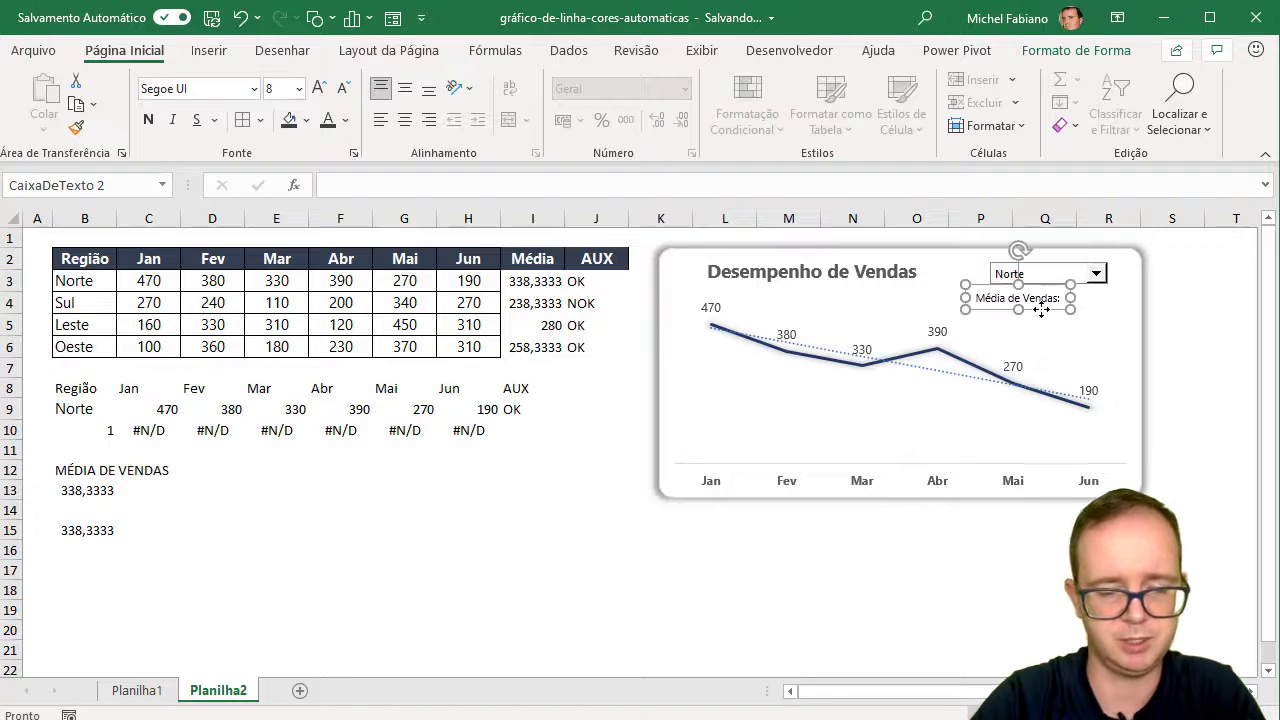
key("ctrl+d")
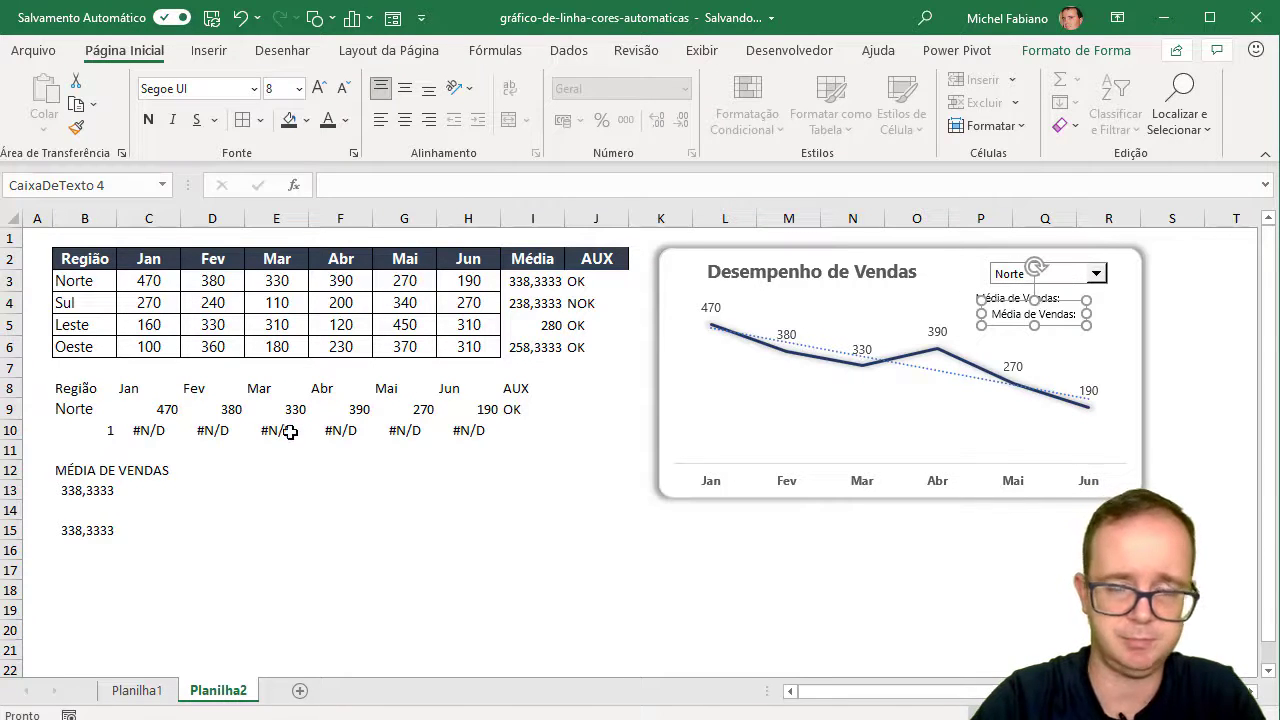
Step: Link the duplicated text box to cell B13 with the formula =$B$13
left_click(442, 186)
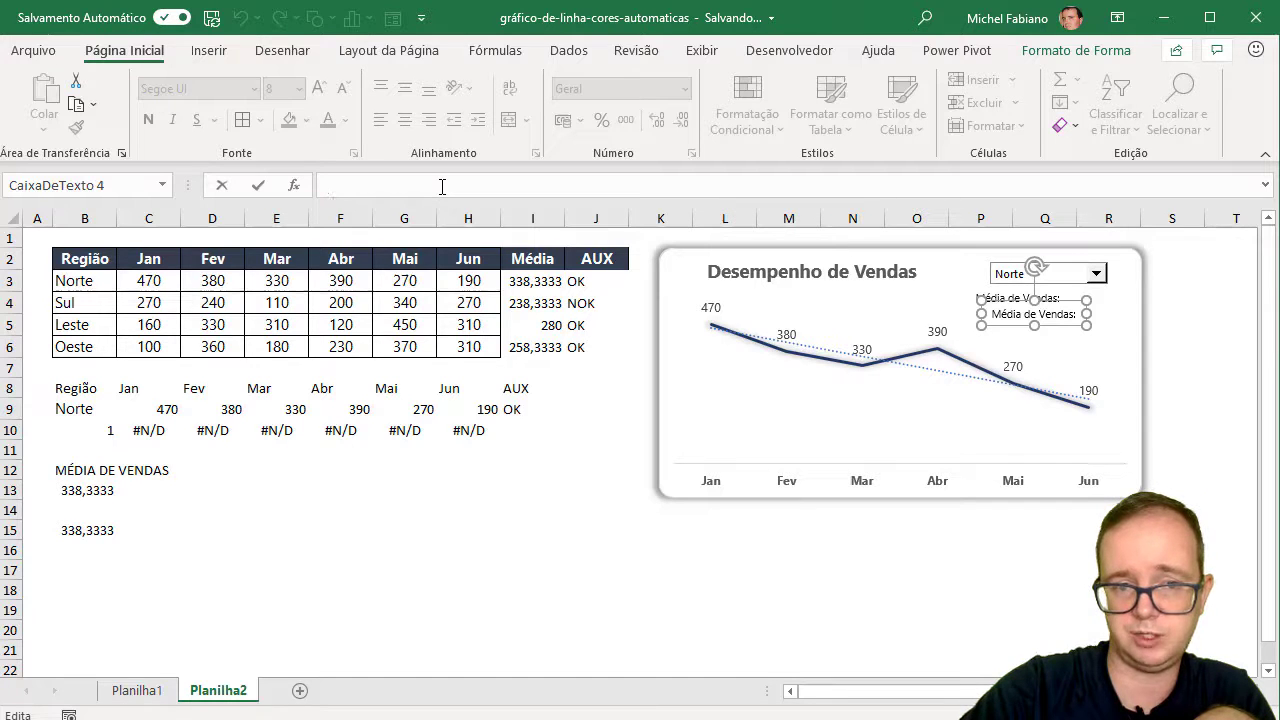
type("=")
left_click(85, 487)
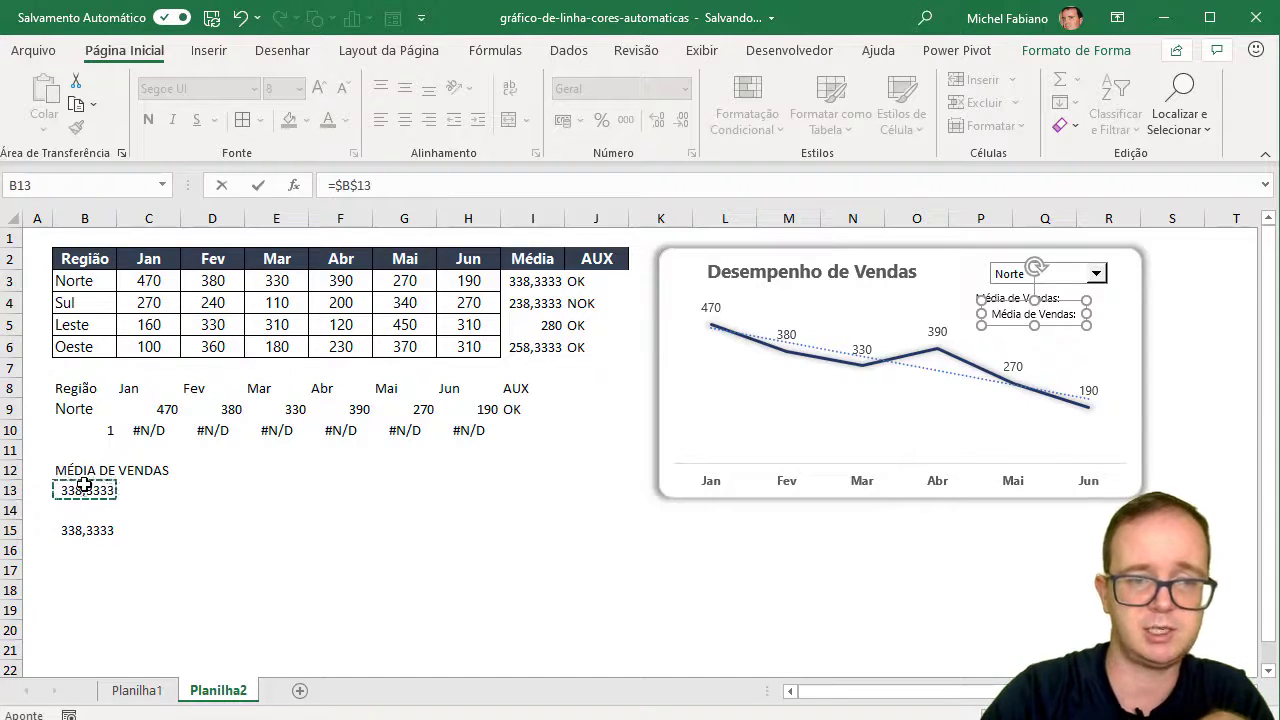
key("Return")
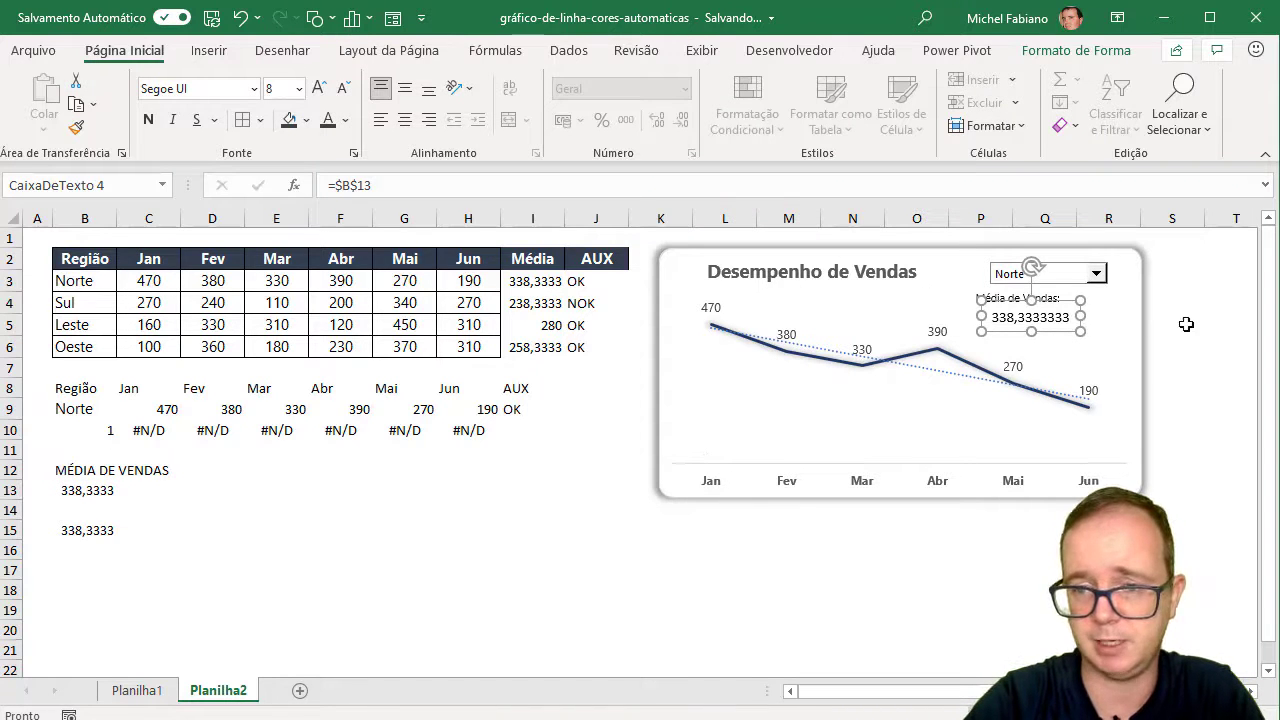
Step: Format the linked average value in Segoe UI at size 8
left_click(254, 88)
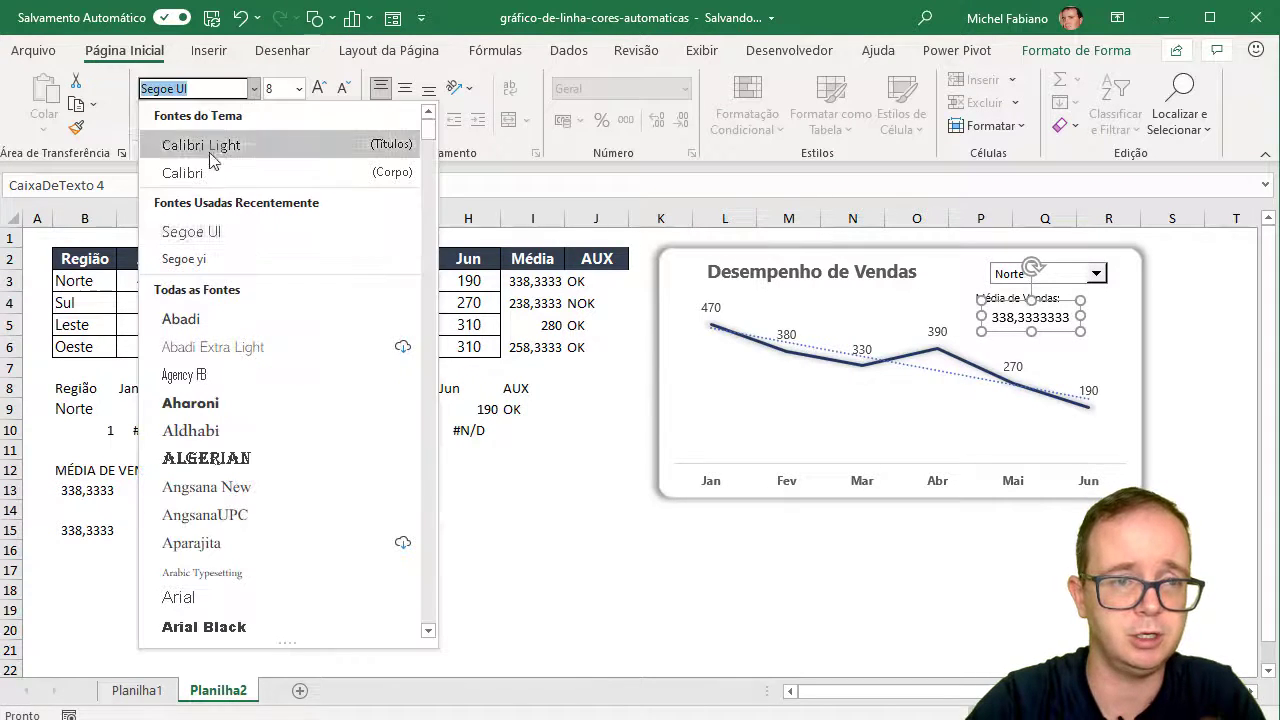
left_click(195, 236)
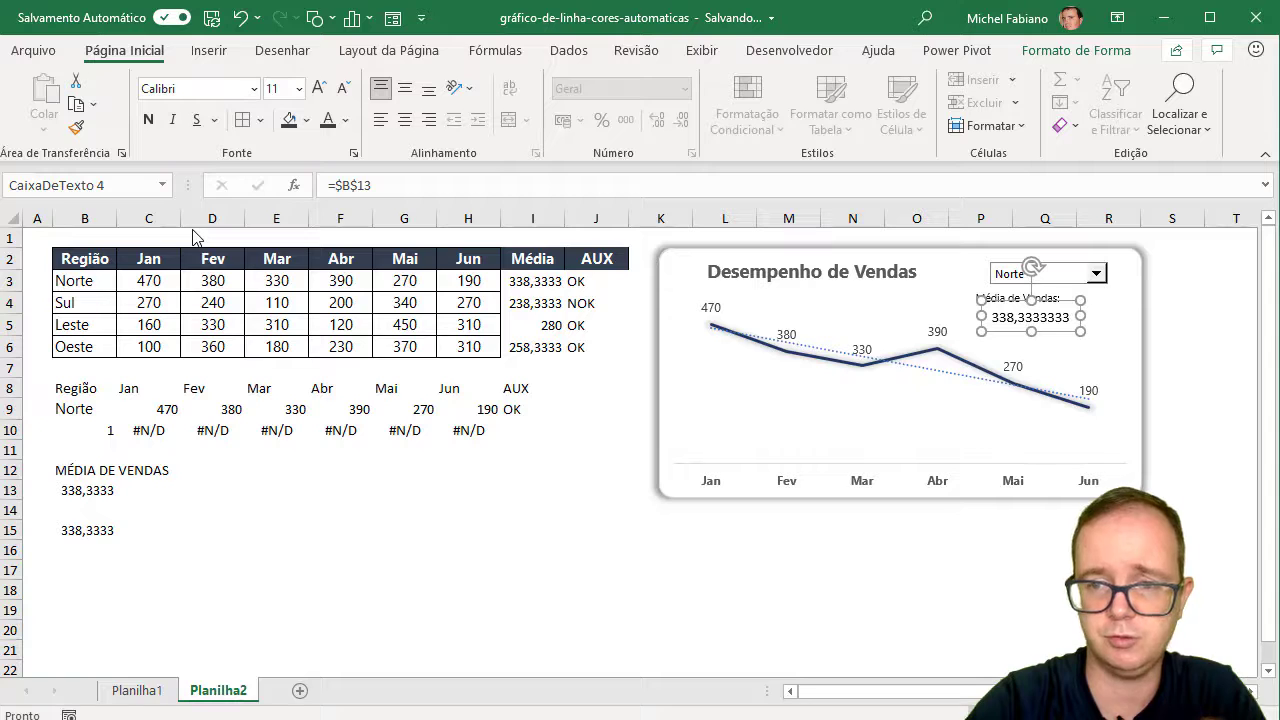
left_click(194, 89)
left_click(254, 88)
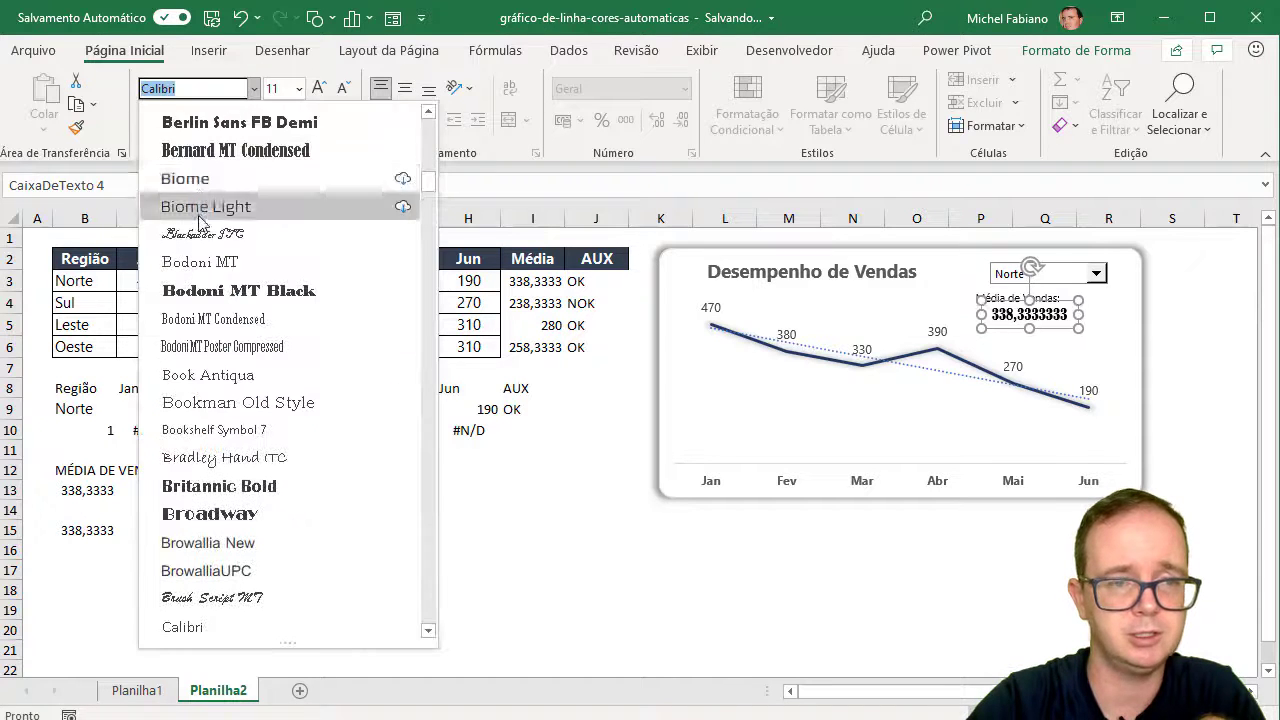
key("Home")
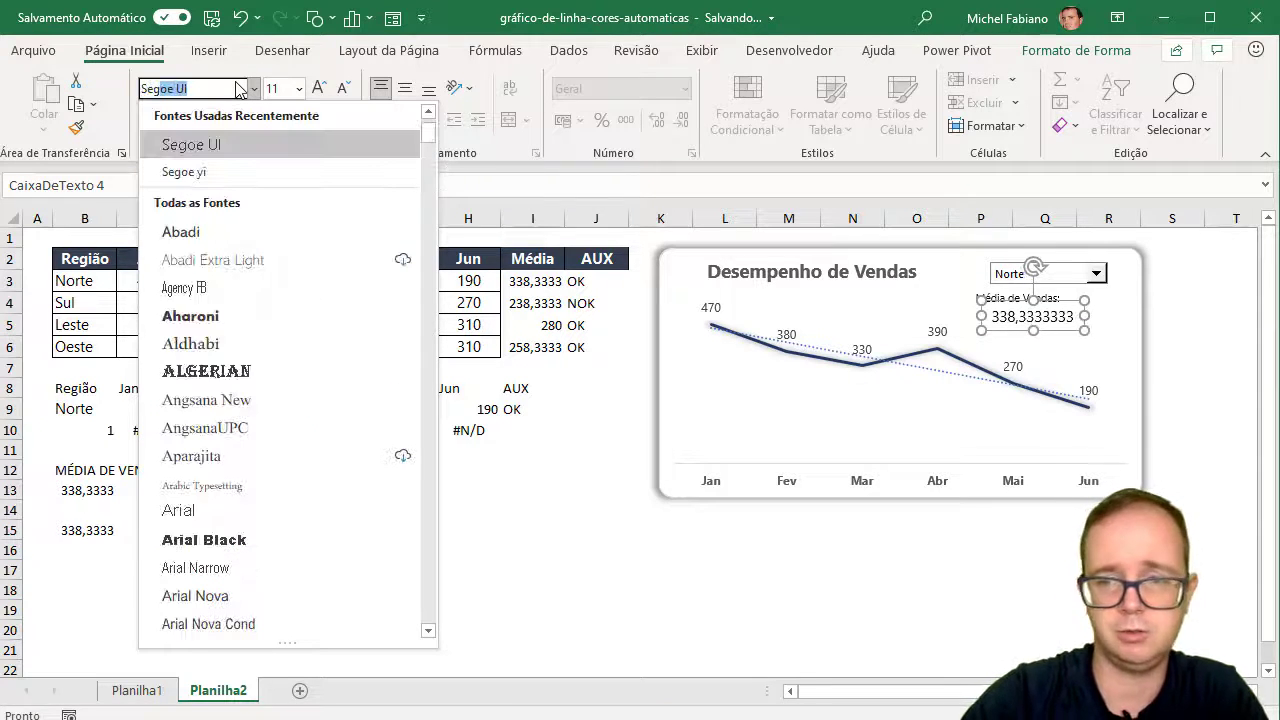
key("Return")
left_click(343, 88)
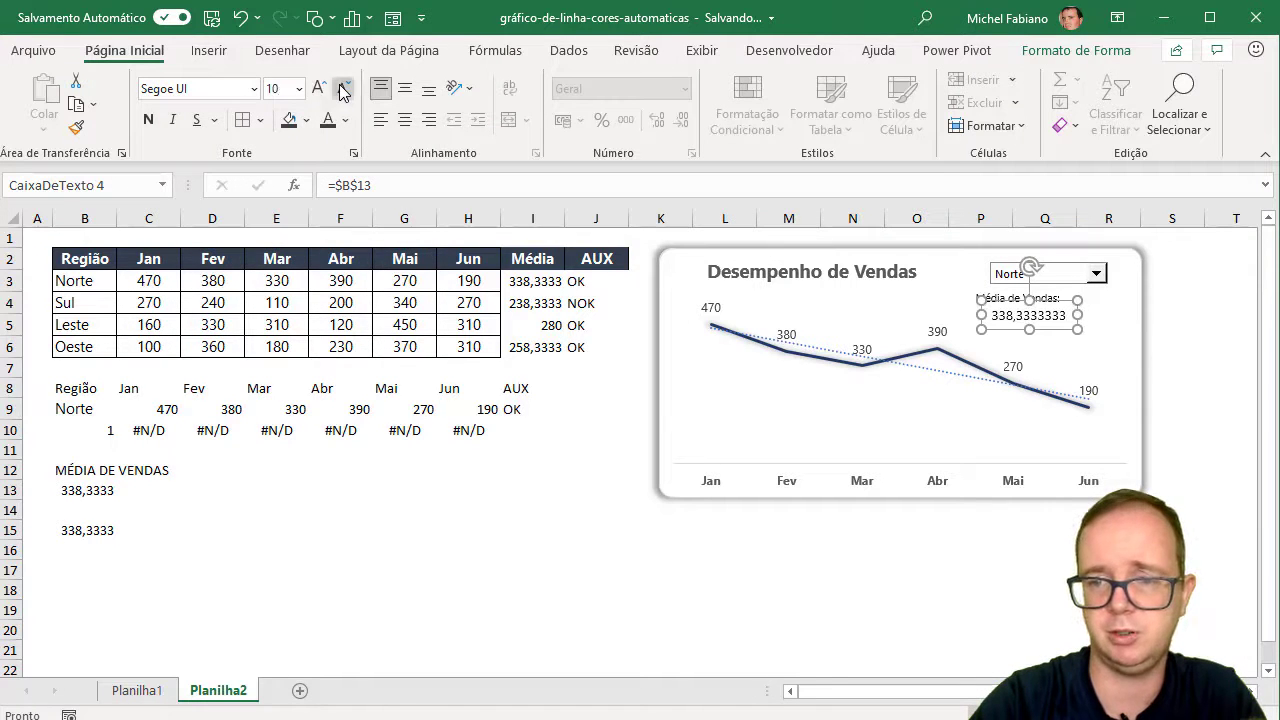
left_click(342, 90)
left_click(342, 90)
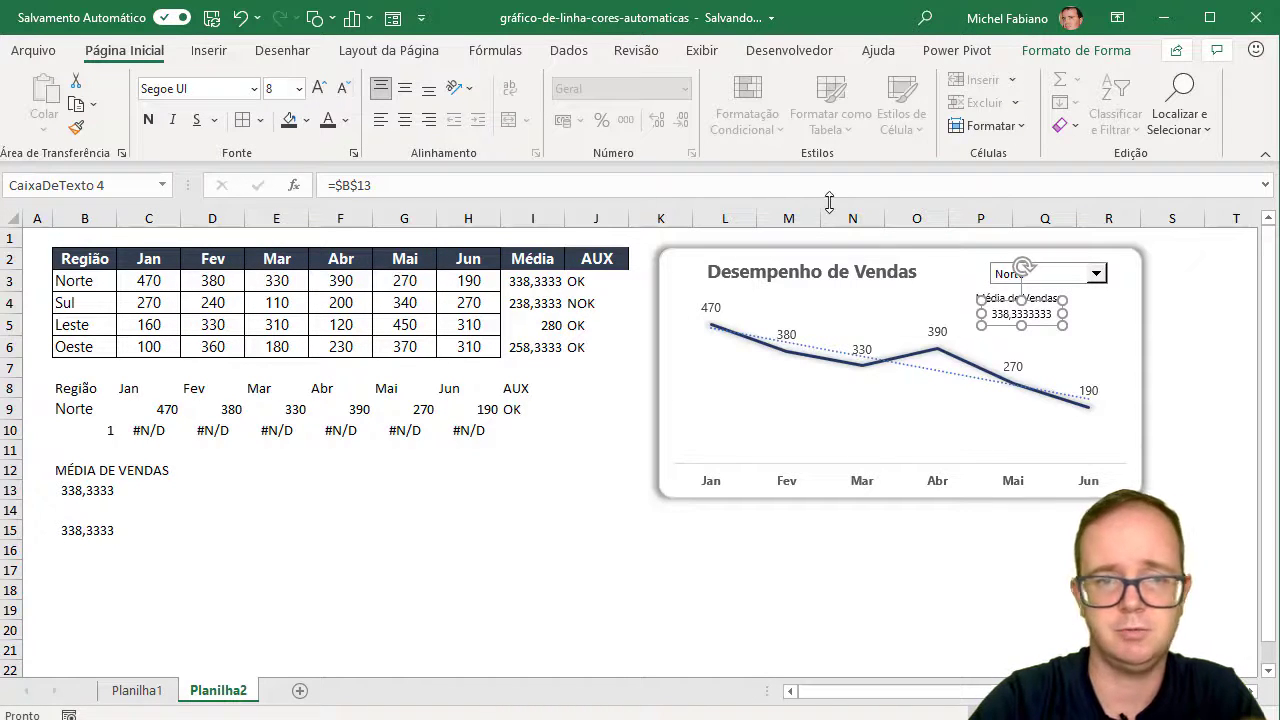
left_click(76, 493)
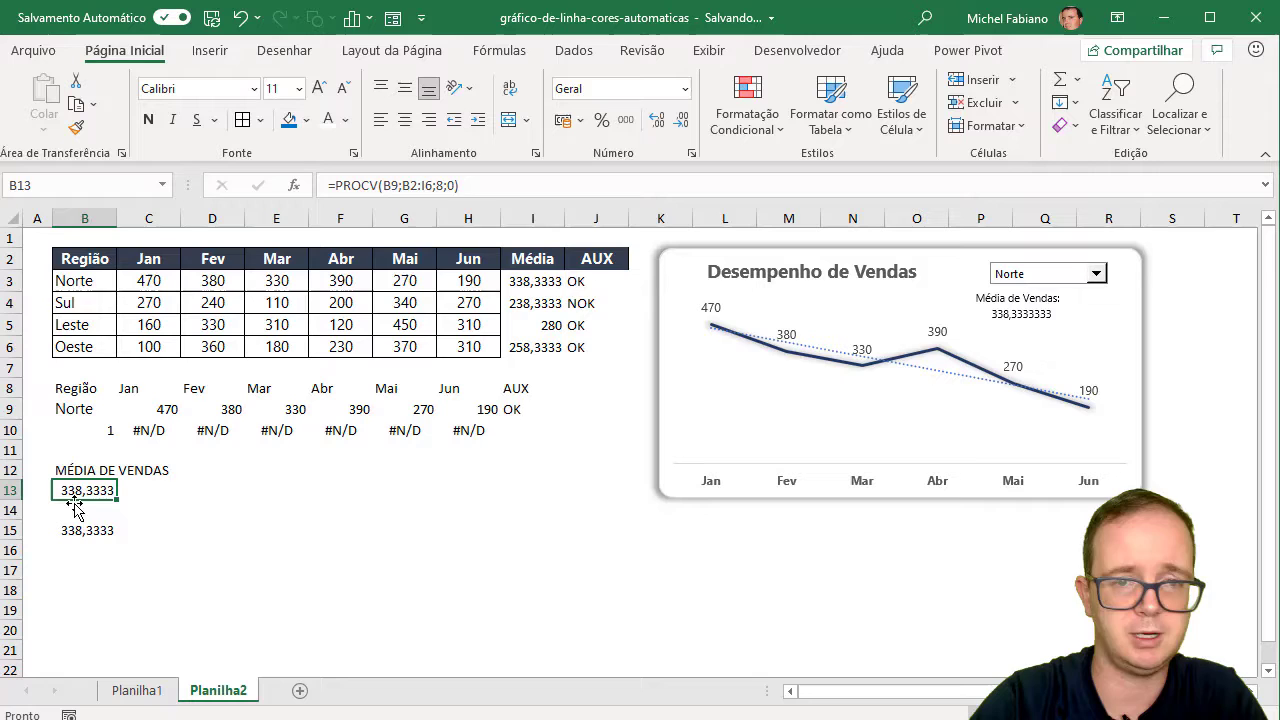
Step: Reduce B13 to one decimal (338,3) and line the value up beside the Média de Vendas label
left_click(673, 125)
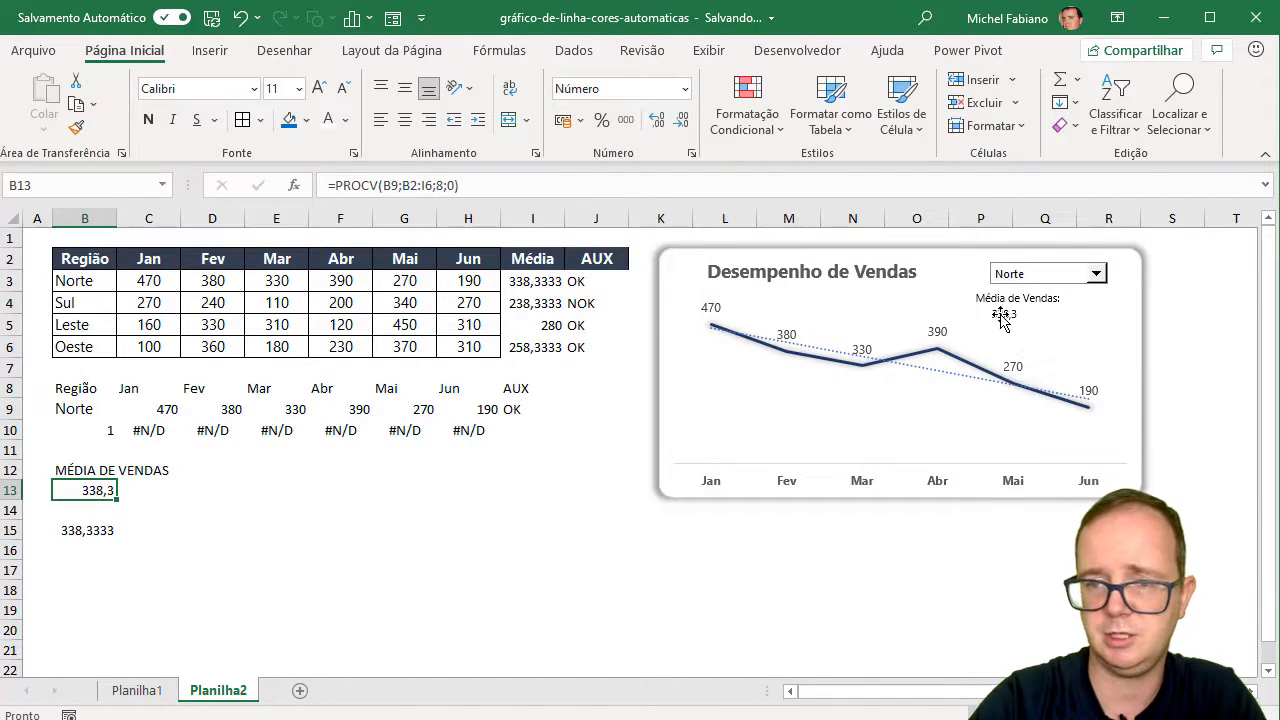
left_click_drag(1003, 320, 1080, 314)
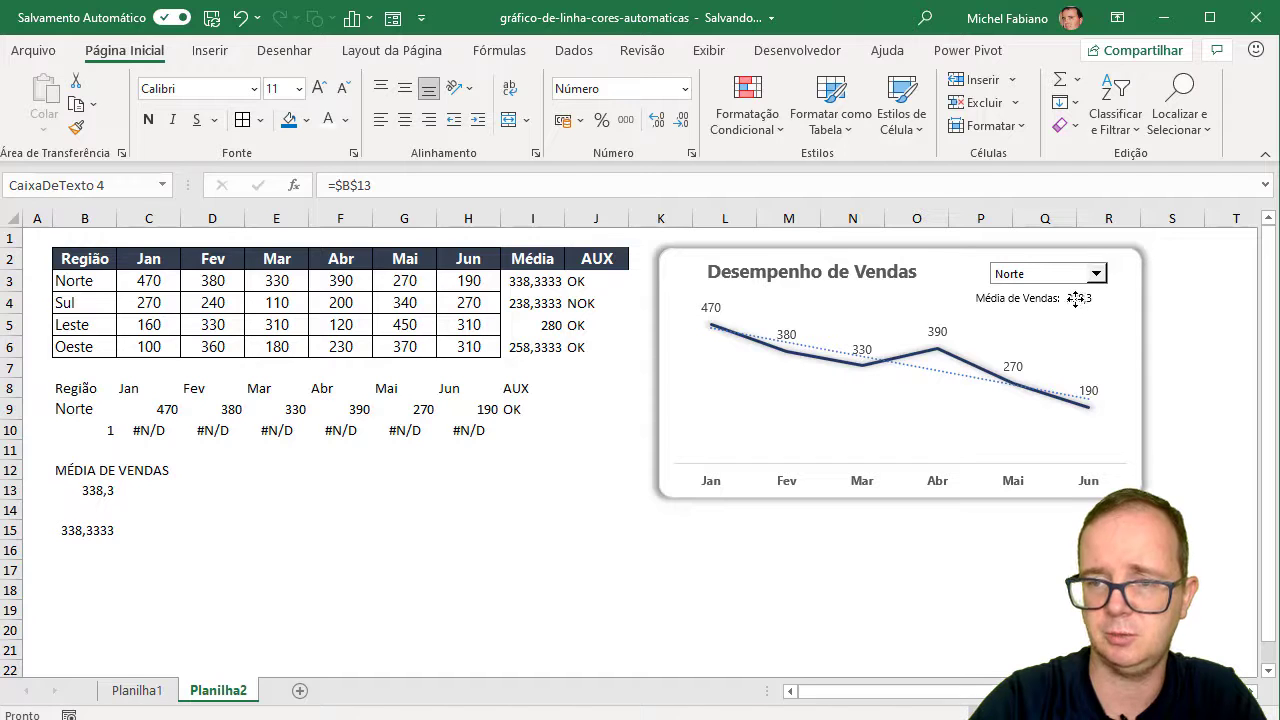
left_click(1087, 302)
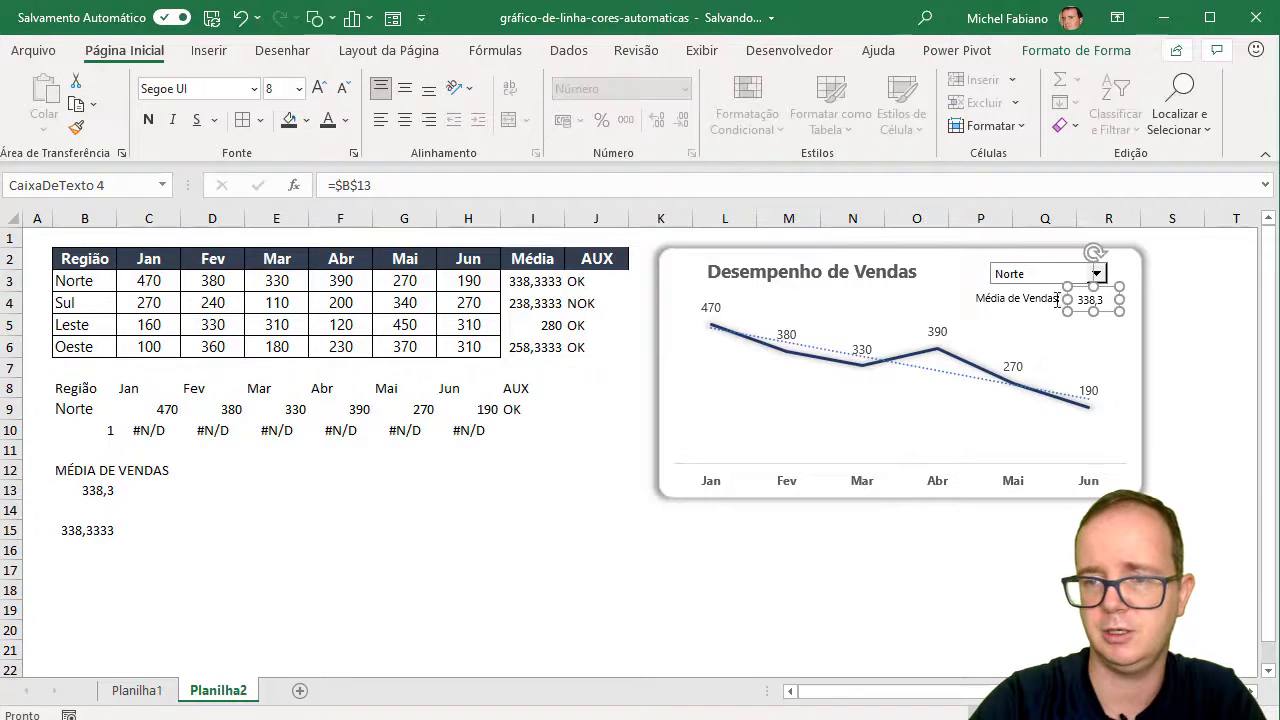
left_click(1048, 300)
left_click_drag(1047, 309, 1059, 311)
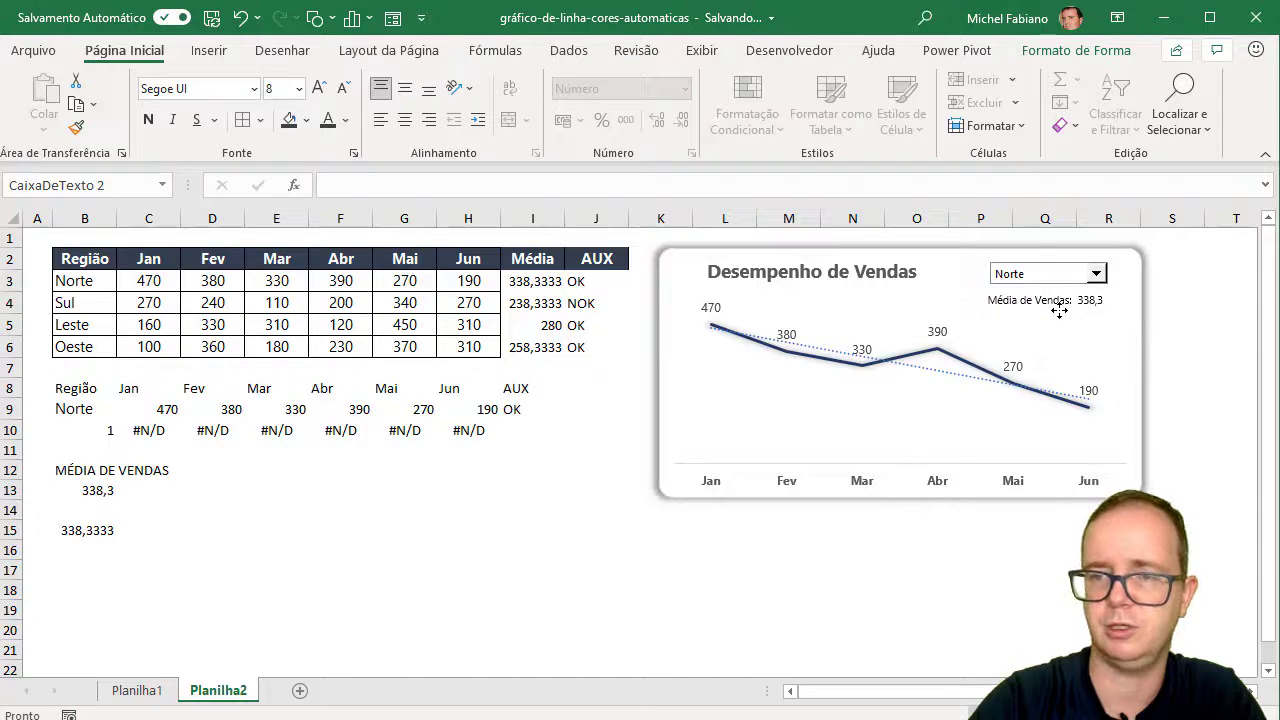
Step: Widen the chart's region selector slightly to the left and nudge it down
right_click(1038, 272)
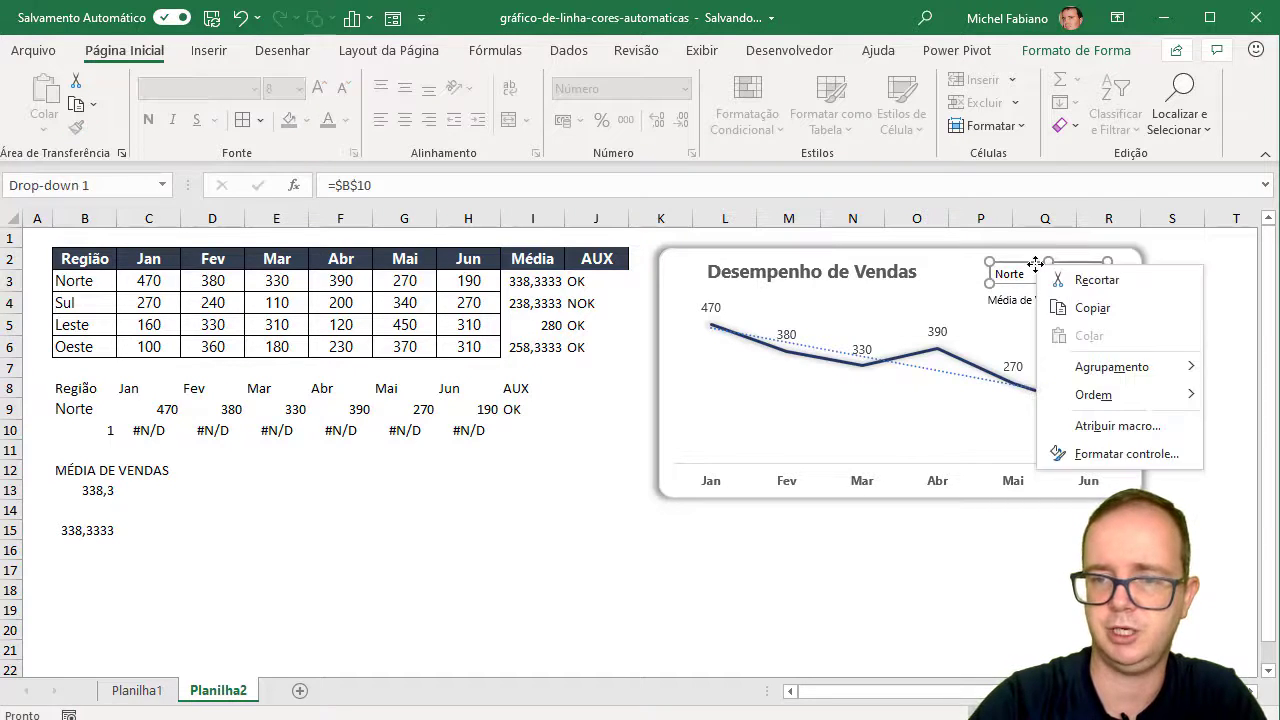
key("Escape")
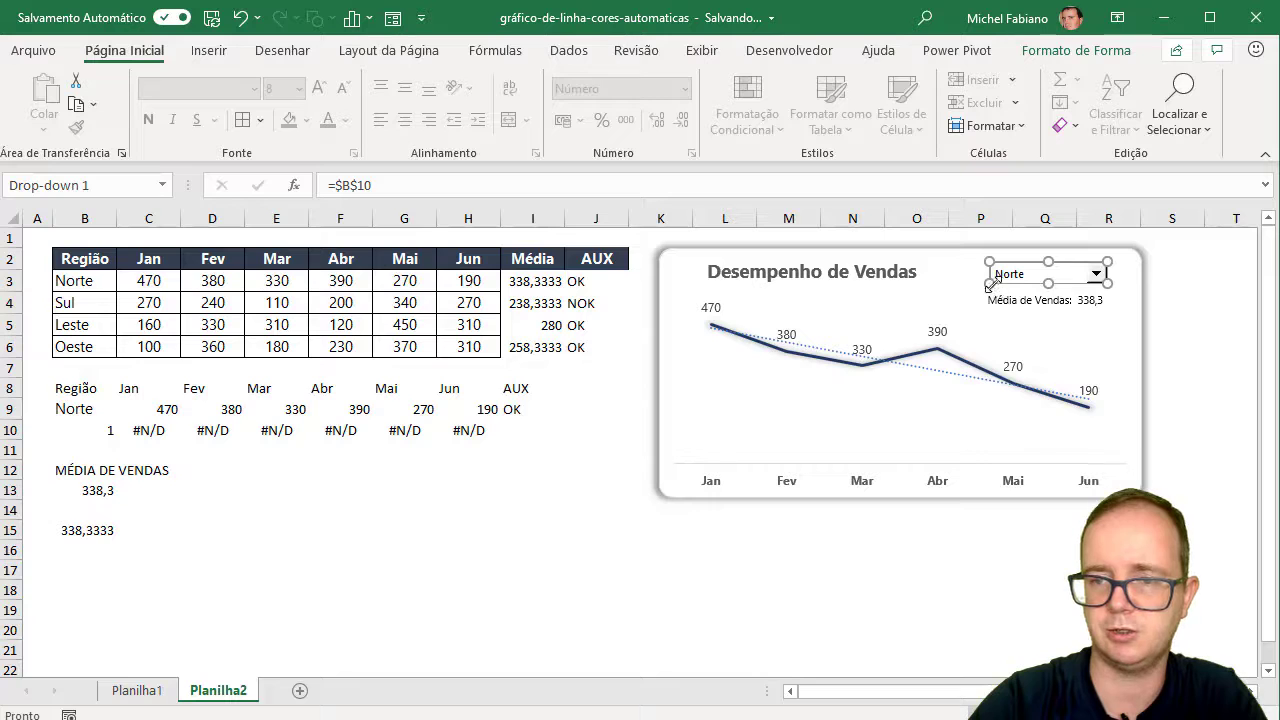
left_click_drag(993, 284, 984, 285)
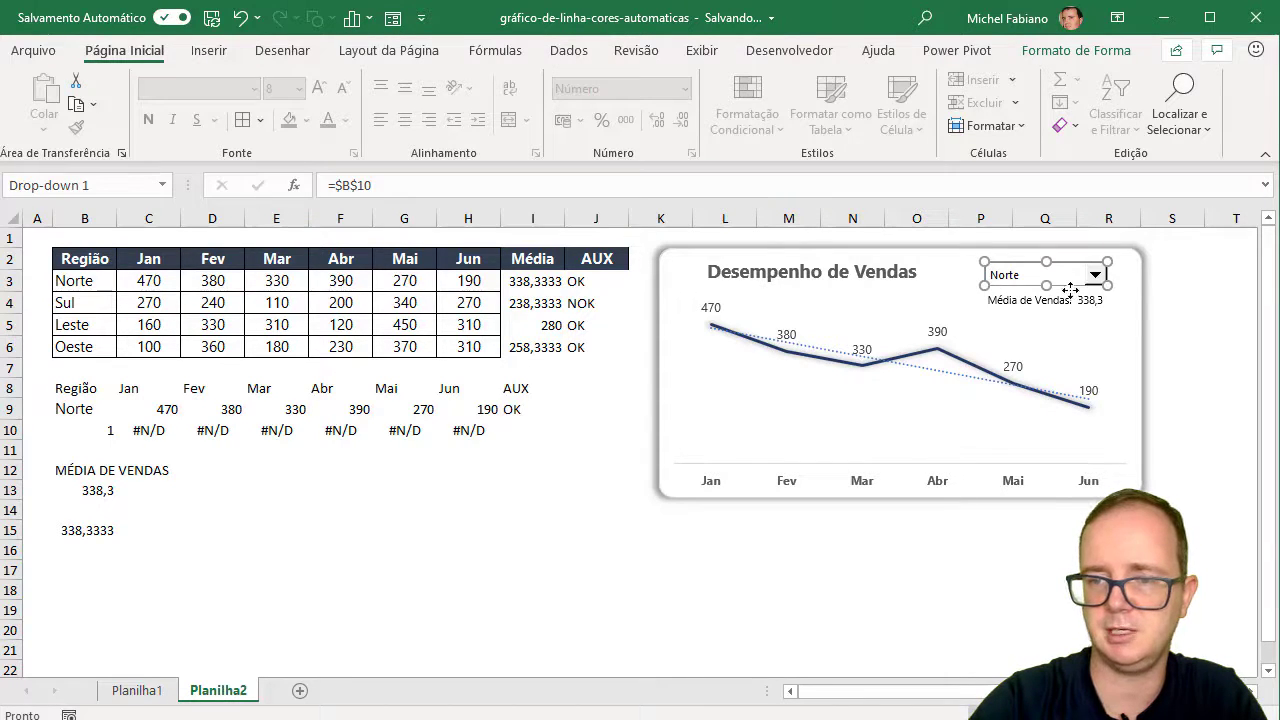
left_click_drag(1070, 288, 1070, 290)
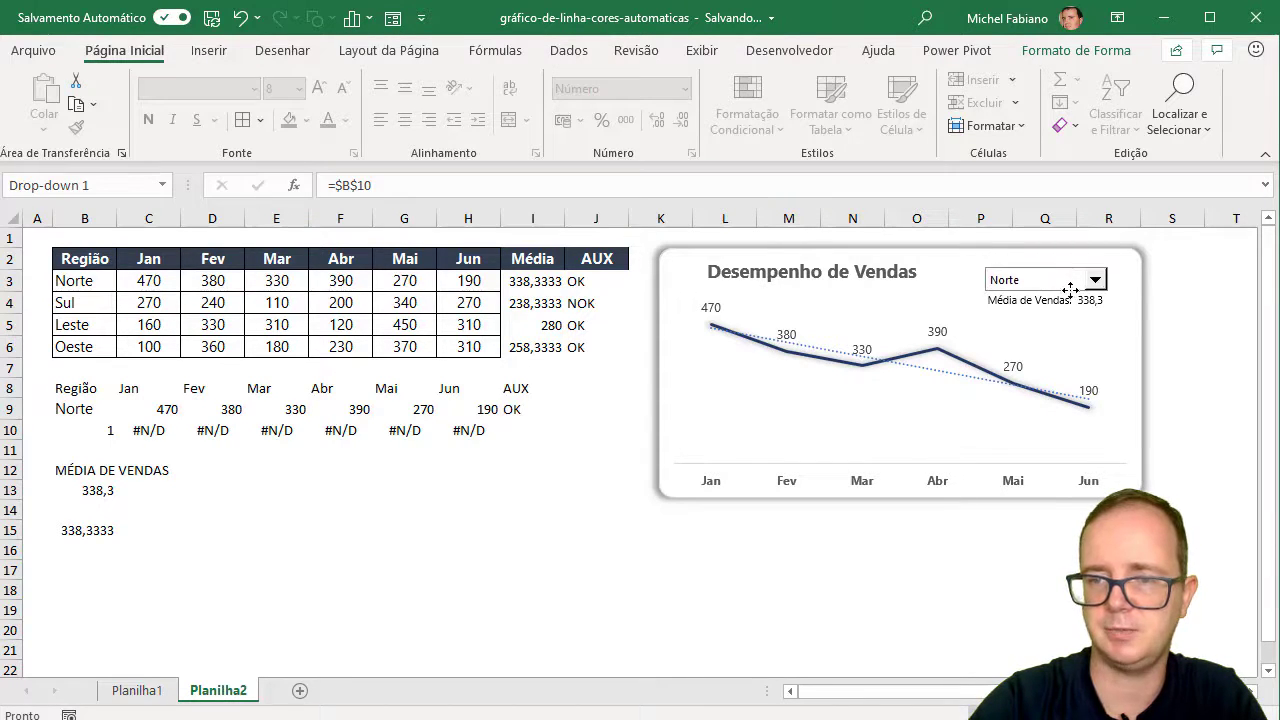
left_click(1188, 280)
left_click(846, 313)
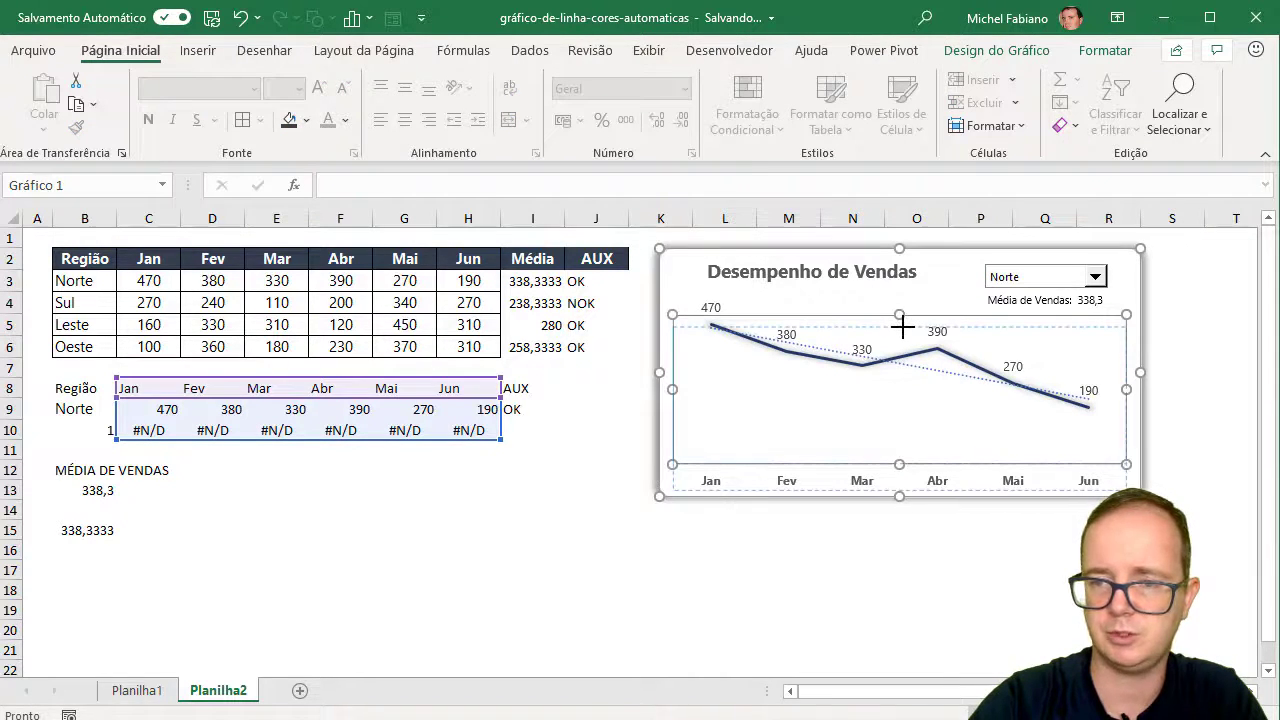
Step: Lower the plot area and the 'Desempenho de Vendas' chart title slightly
mouse_move(901, 315)
left_mouse_down()
mouse_move(901, 326)
mouse_move(877, 296)
left_mouse_up()
left_click(885, 283)
left_click(1230, 296)
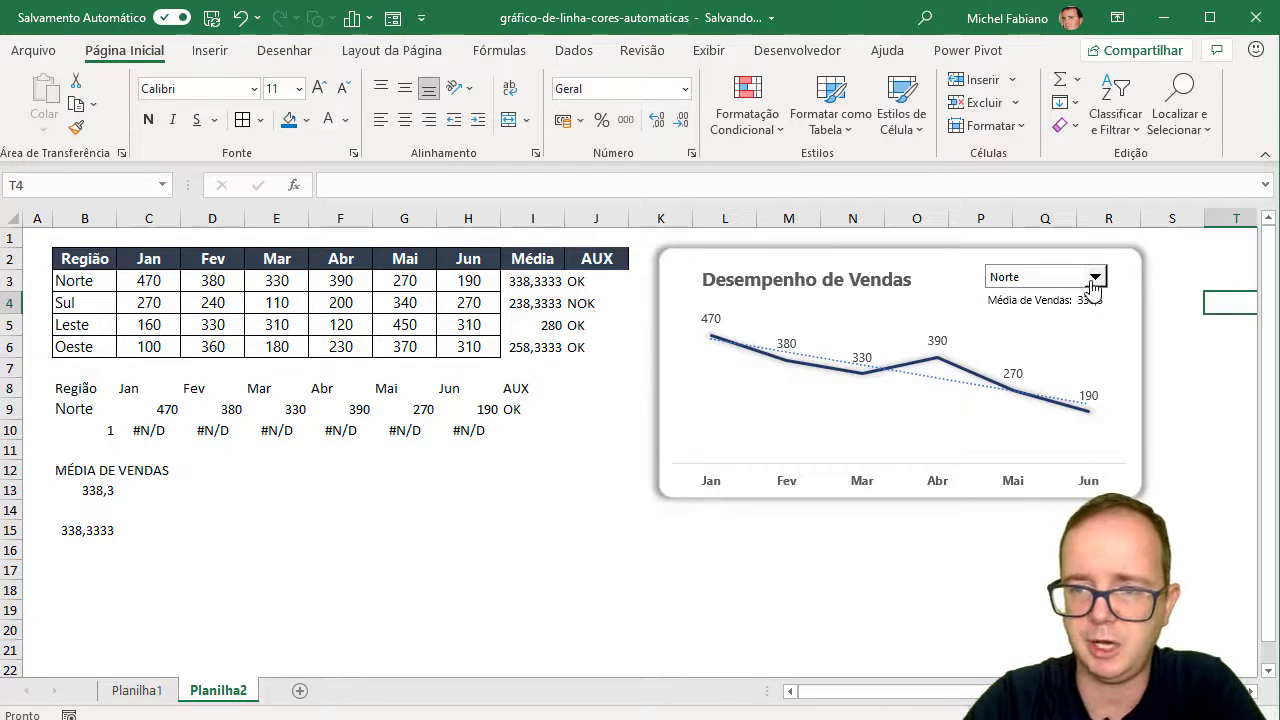
Step: Test the region combo box with Sul and Oeste, ending on Leste (average 280,0)
left_click(1094, 278)
left_click(1051, 302)
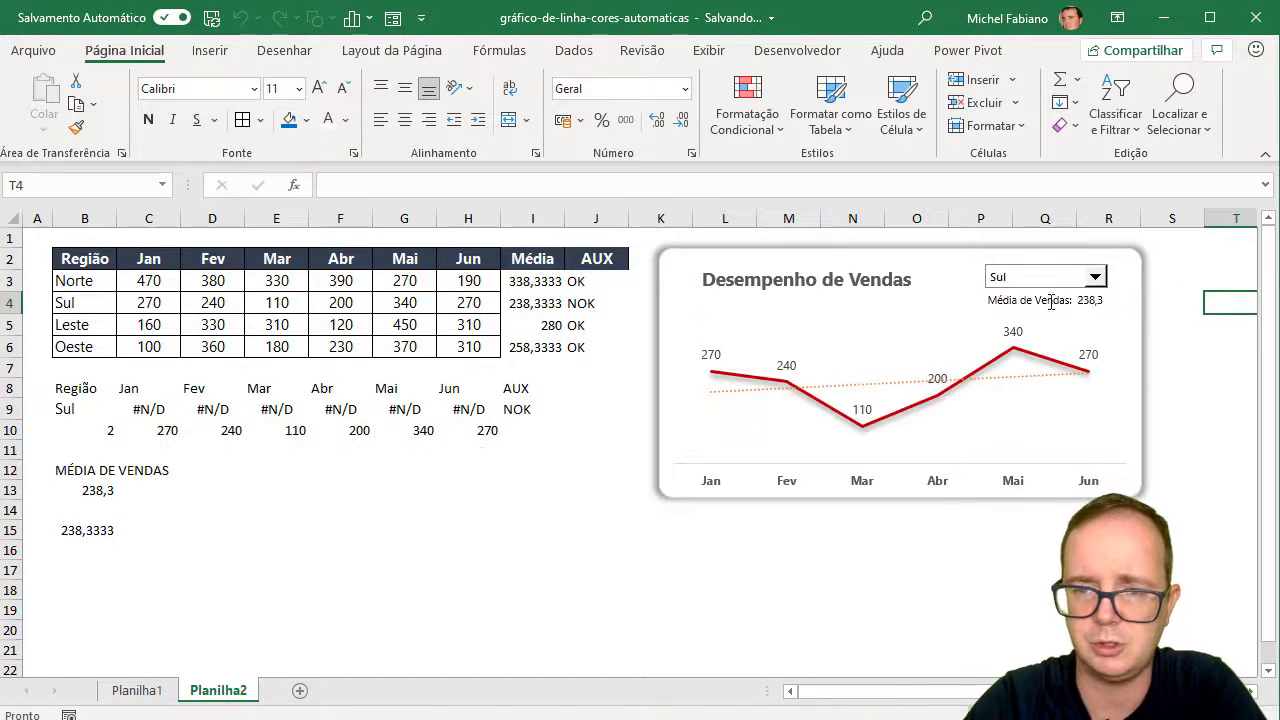
left_click(1096, 278)
left_click(1050, 337)
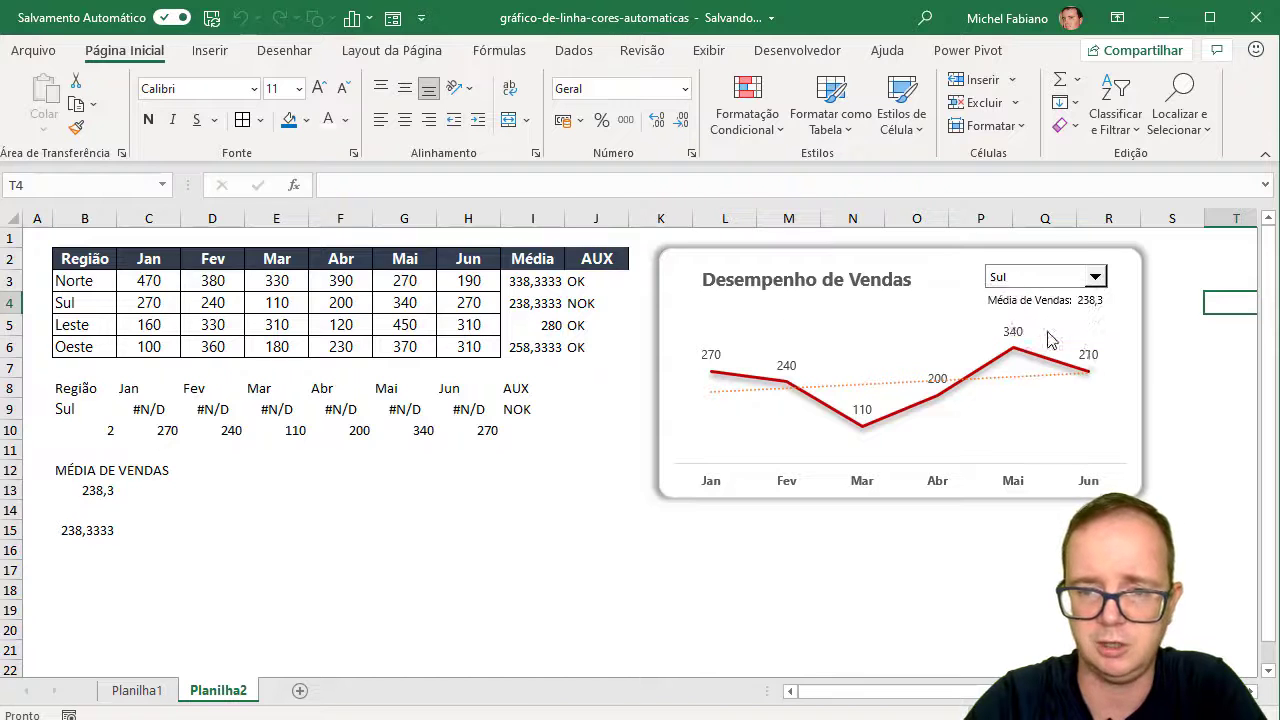
left_click(1096, 281)
left_click(1050, 302)
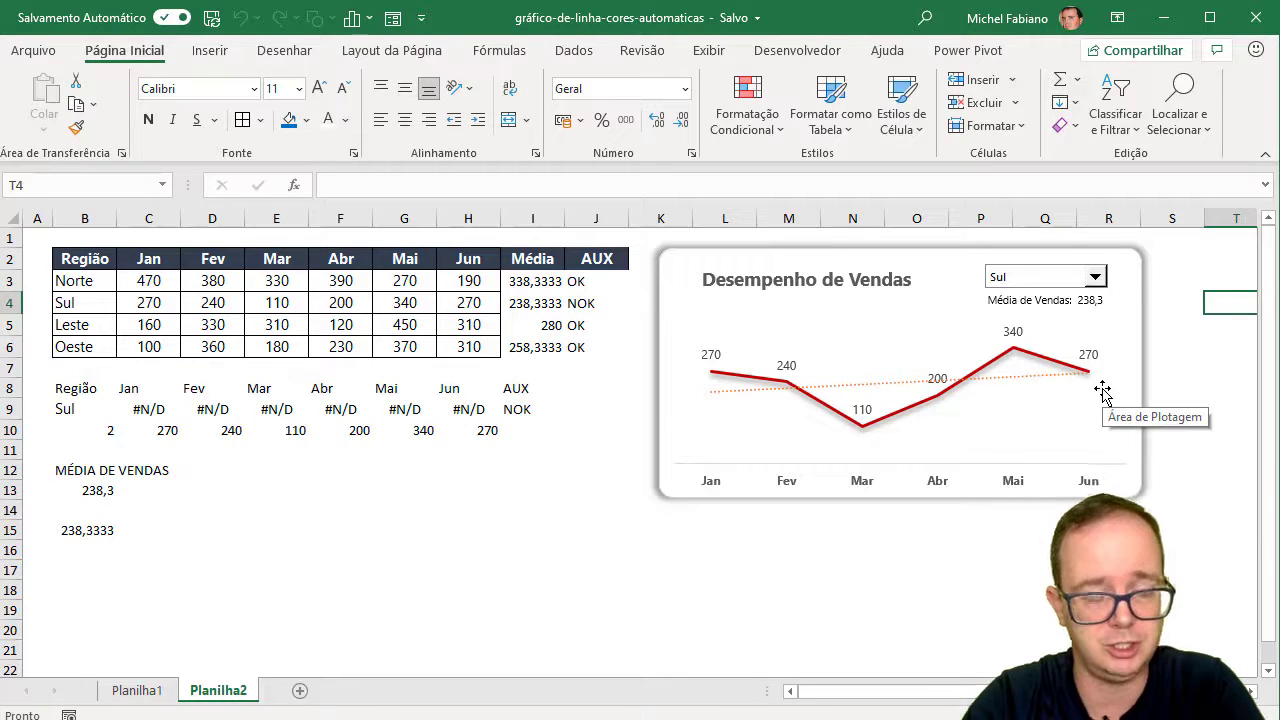
left_click(1095, 277)
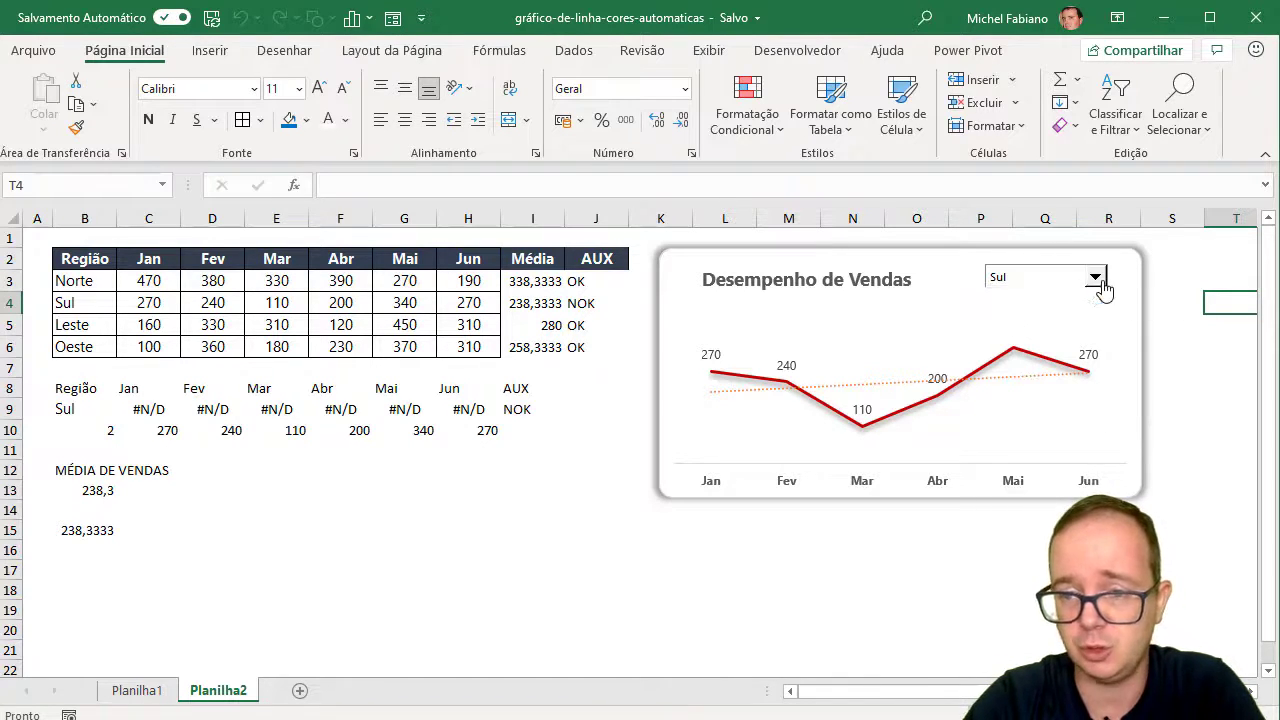
left_click(1062, 321)
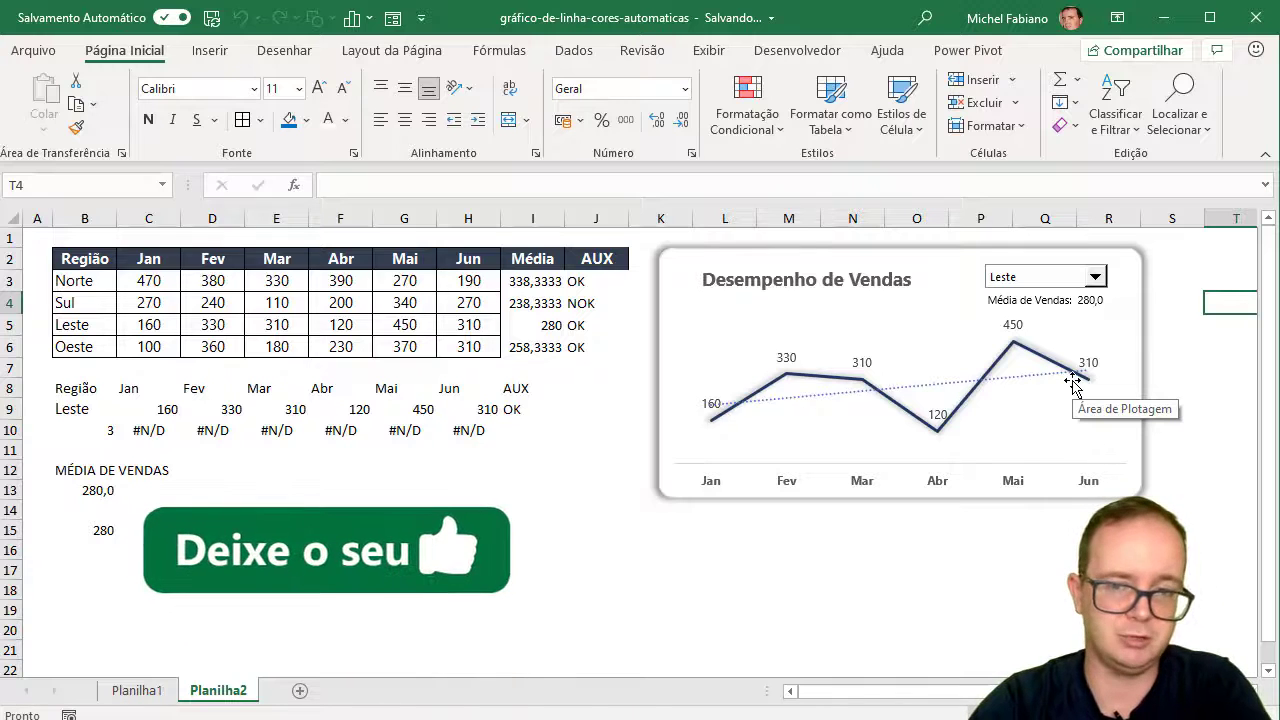
Step: Insert a target icon found by searching 'alvo' in the icon library
left_click(210, 51)
left_click(258, 105)
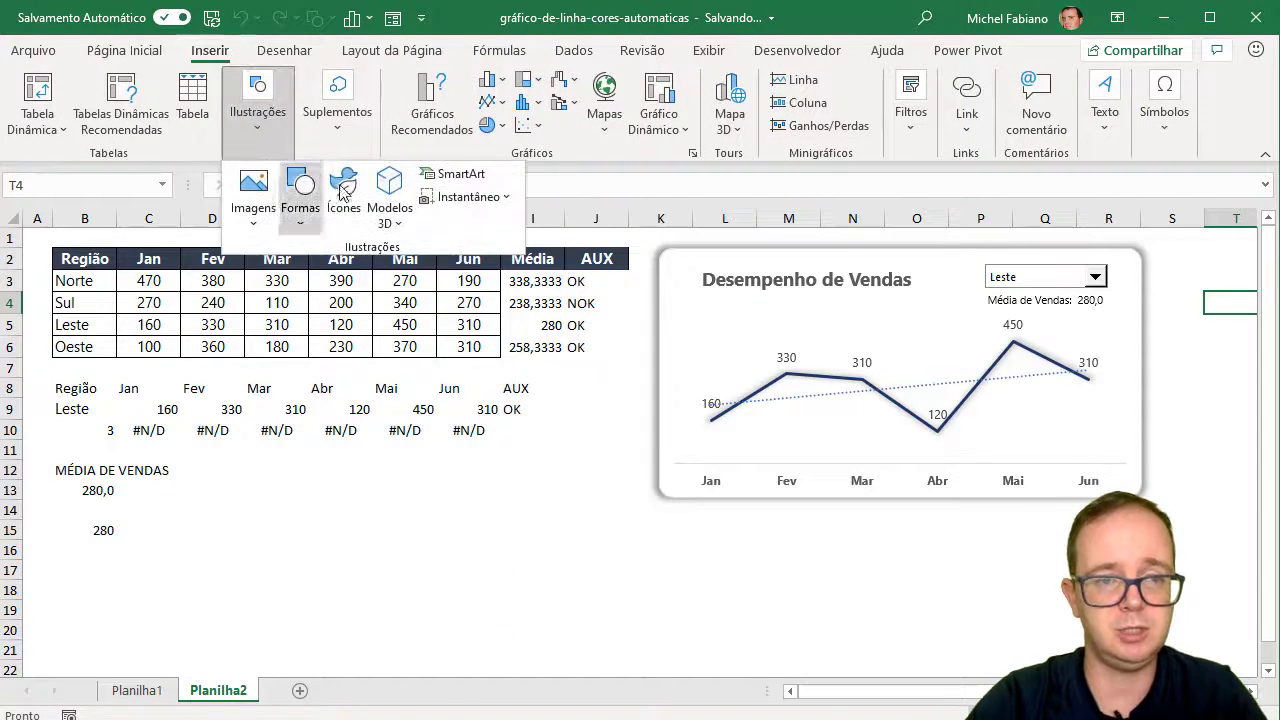
left_click(348, 198)
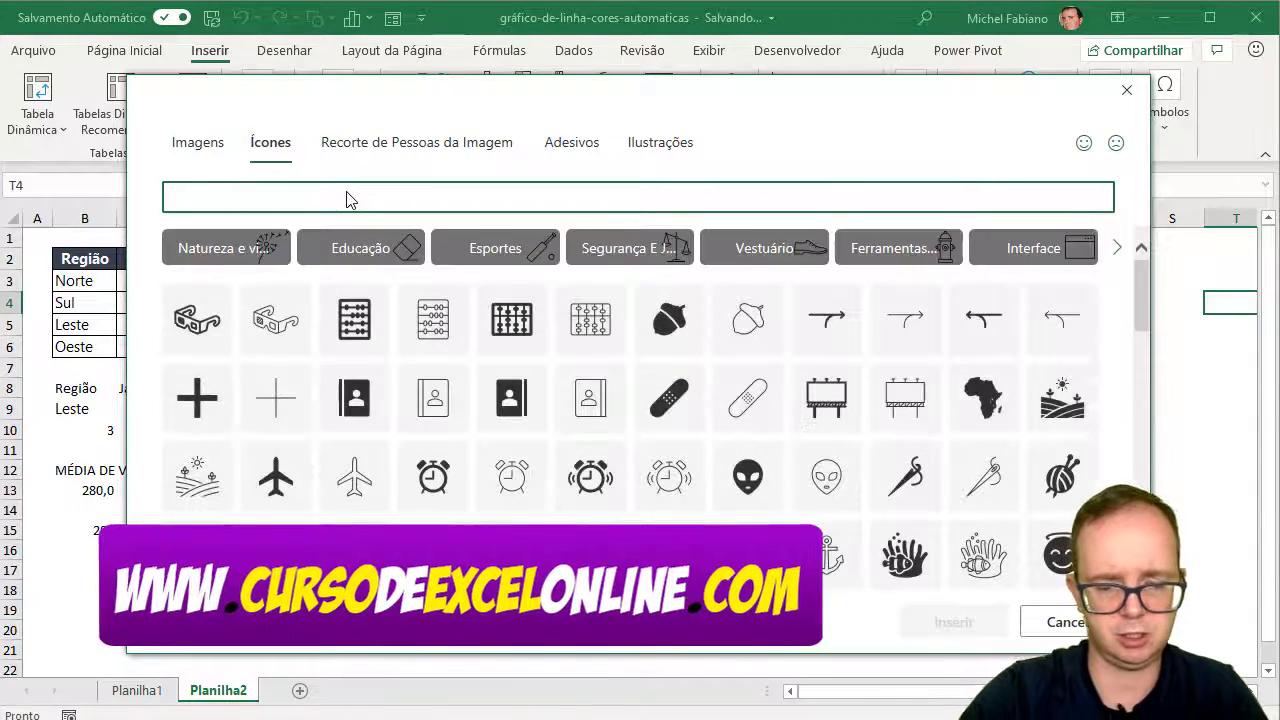
type("alvo")
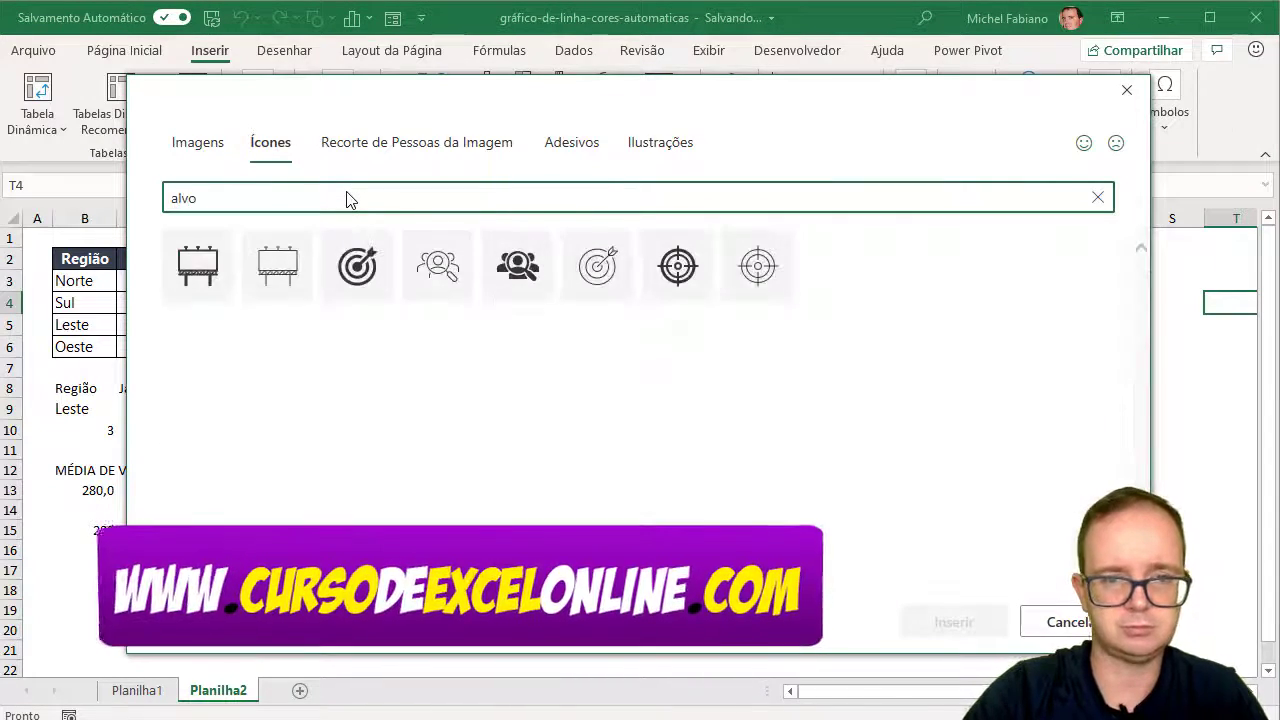
left_click(386, 244)
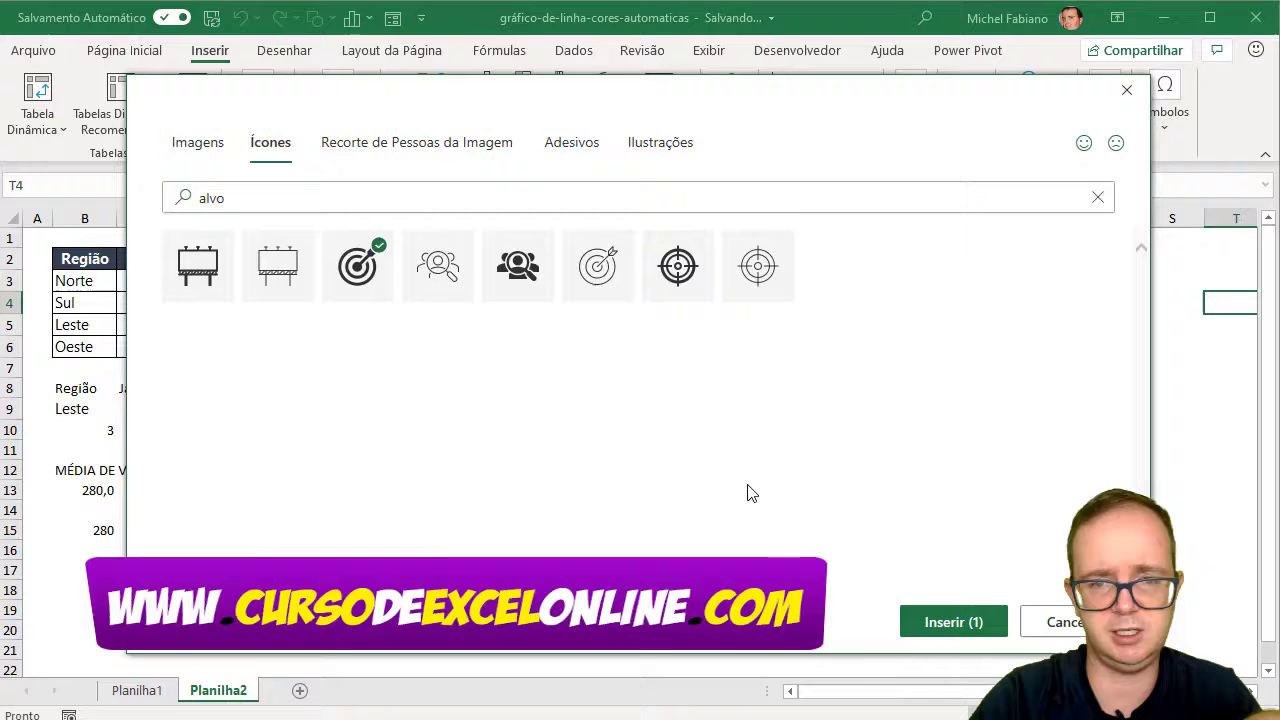
left_click(955, 623)
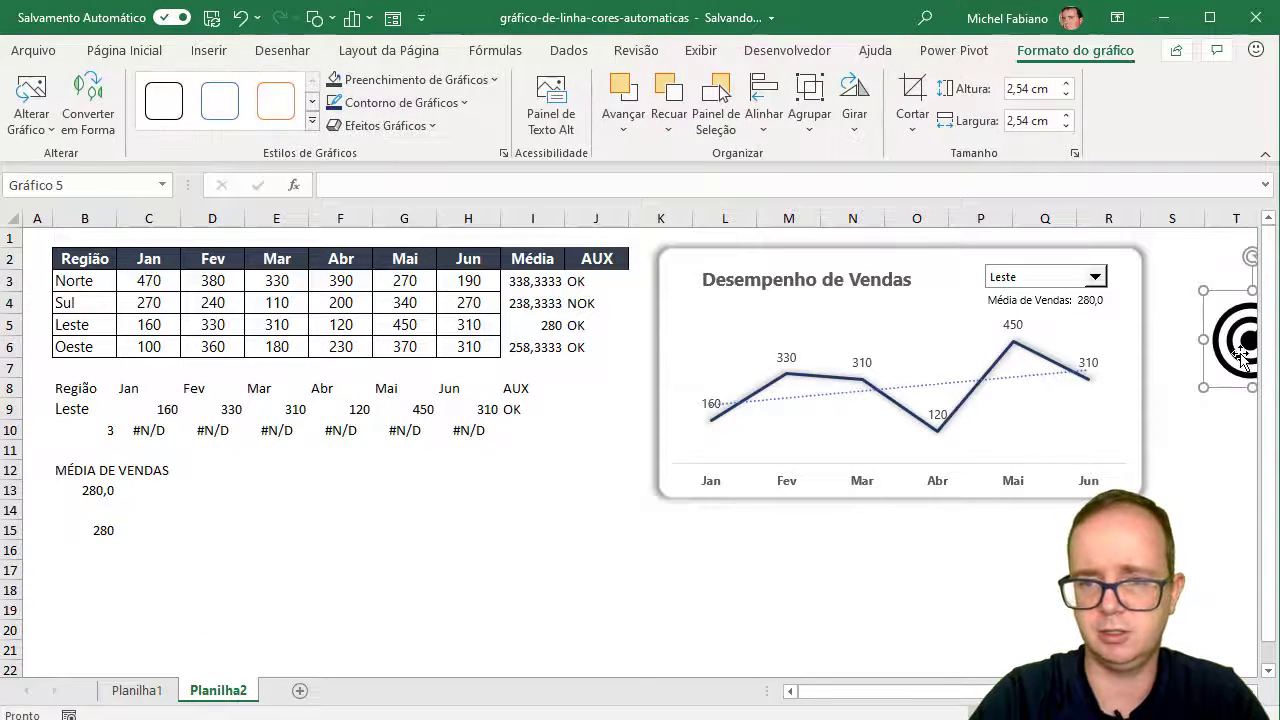
Step: Place the target icon at the chart's top-left, shrink it to 0,82 cm and fill it dark grey
mouse_move(1240, 355)
left_mouse_down()
mouse_move(760, 300)
mouse_move(692, 325)
left_mouse_up()
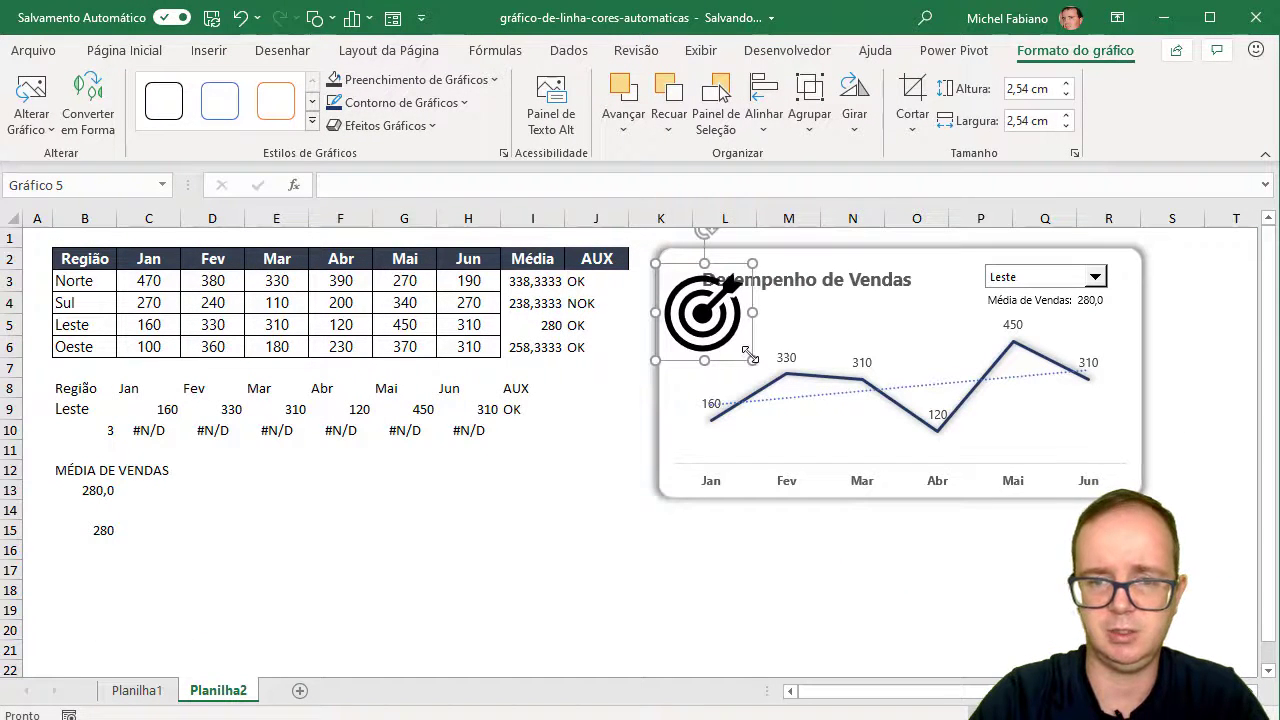
mouse_move(752, 360)
left_mouse_down()
mouse_move(677, 287)
mouse_move(684, 278)
left_mouse_up()
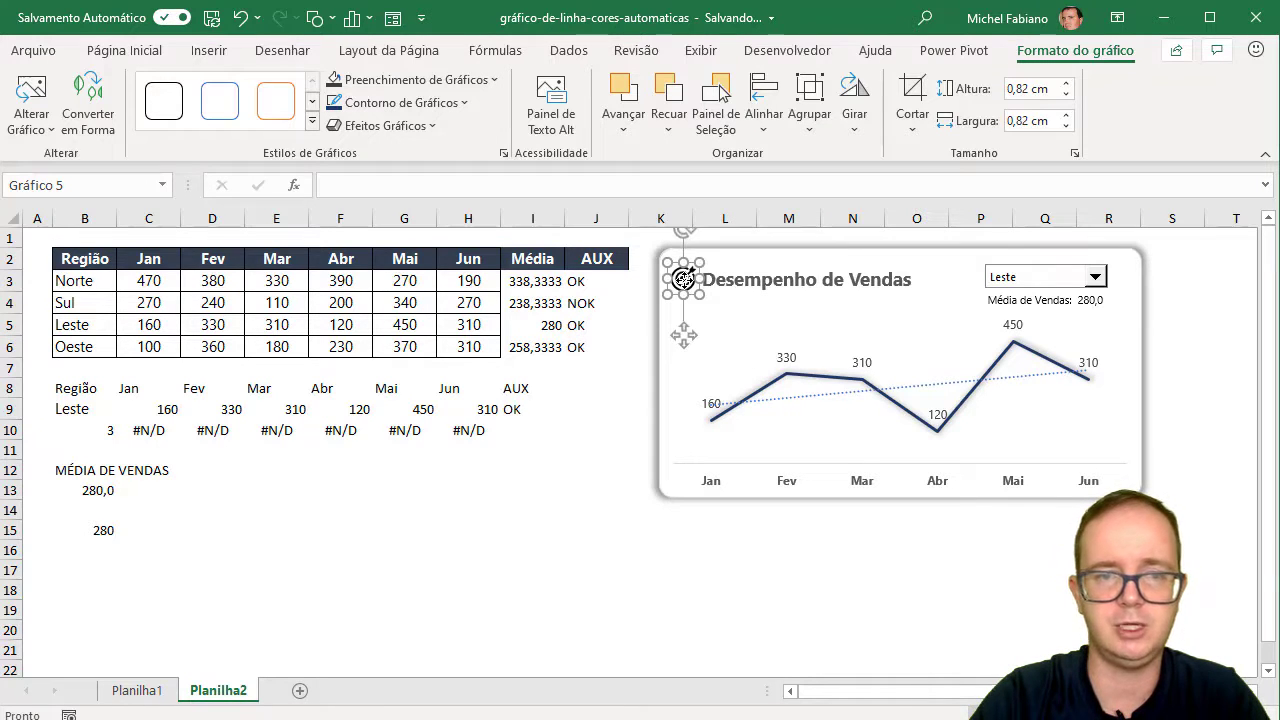
left_click(493, 79)
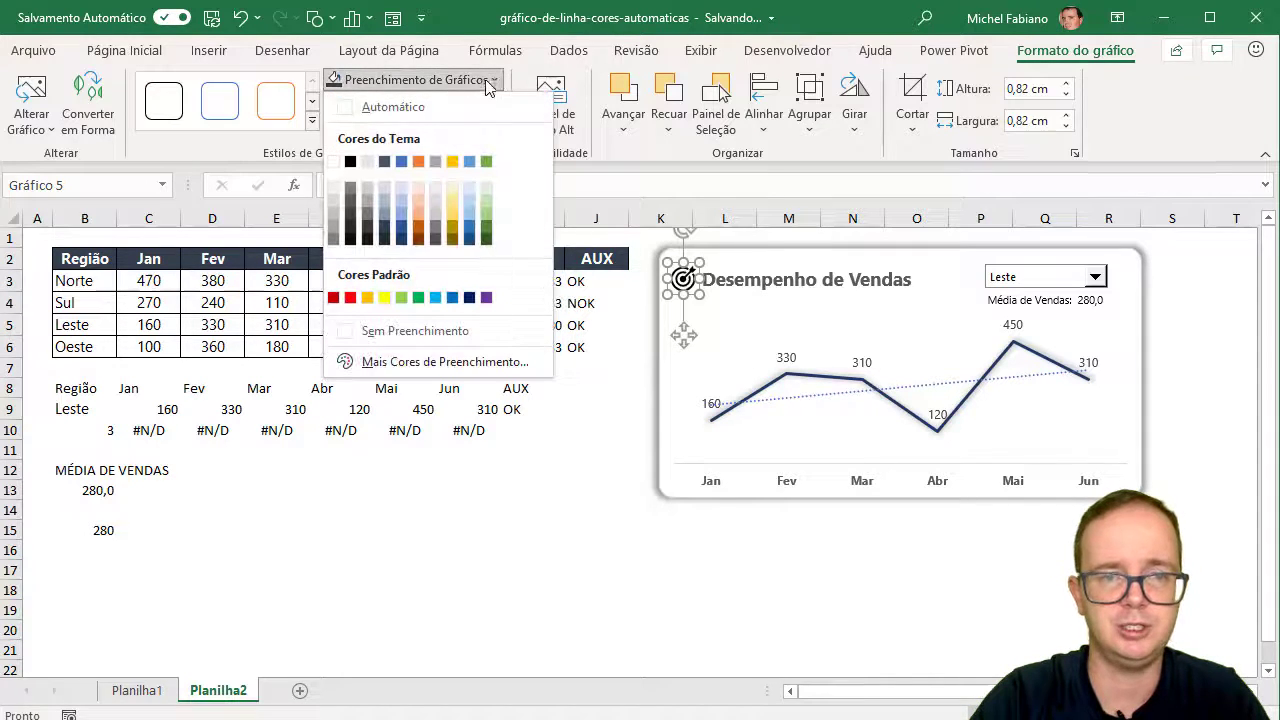
left_click(357, 222)
left_click(582, 551)
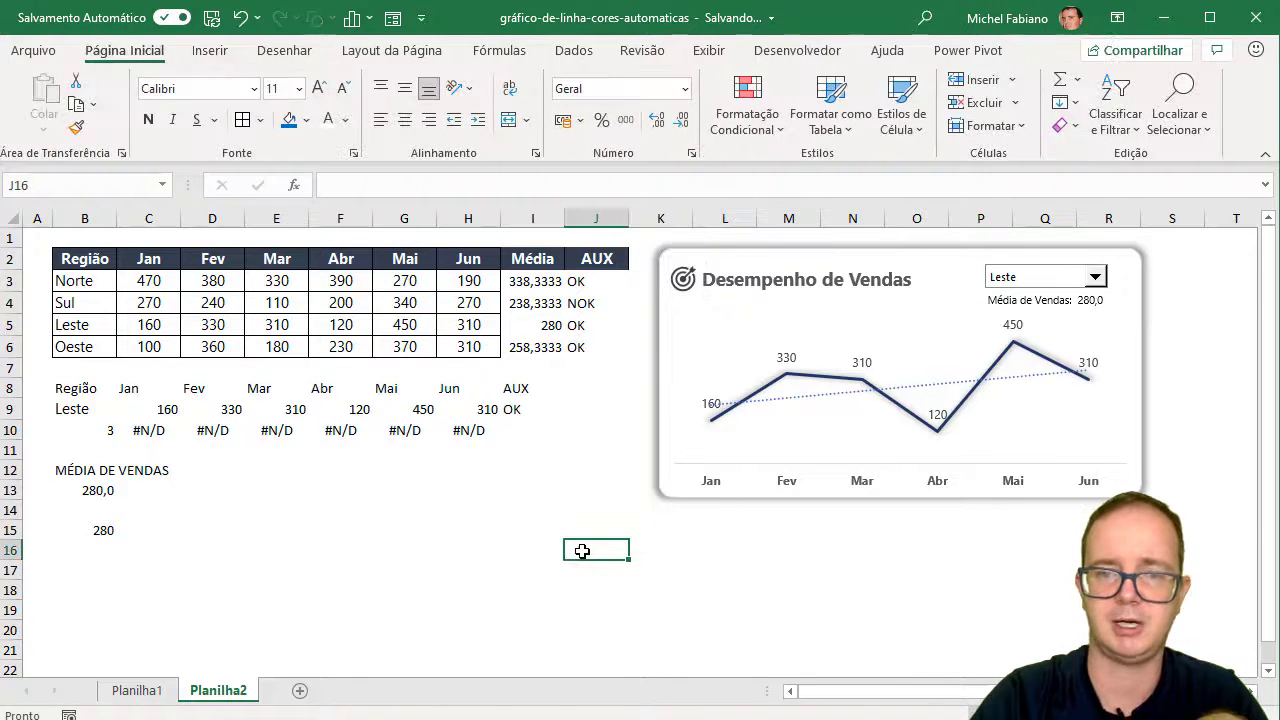
Step: Show Norte, then Sul in the chart so the line turns red with average 238,3
left_click(1095, 277)
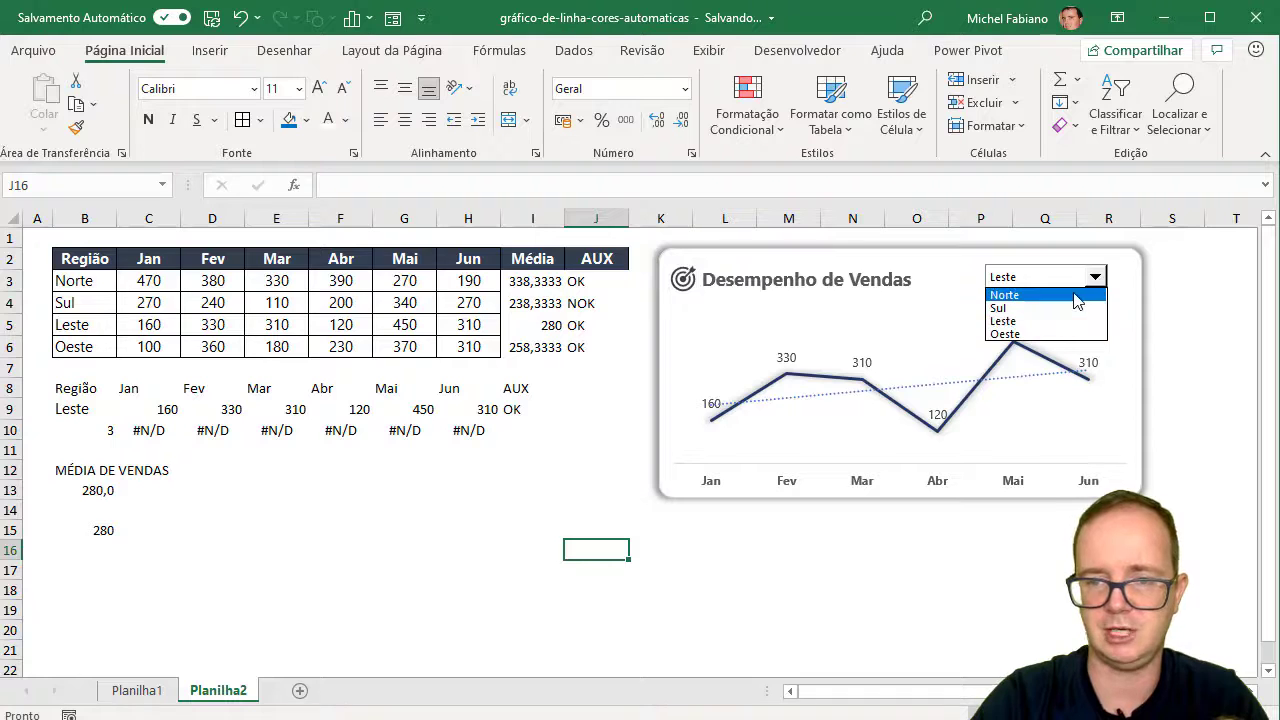
left_click(1077, 296)
left_click(1097, 279)
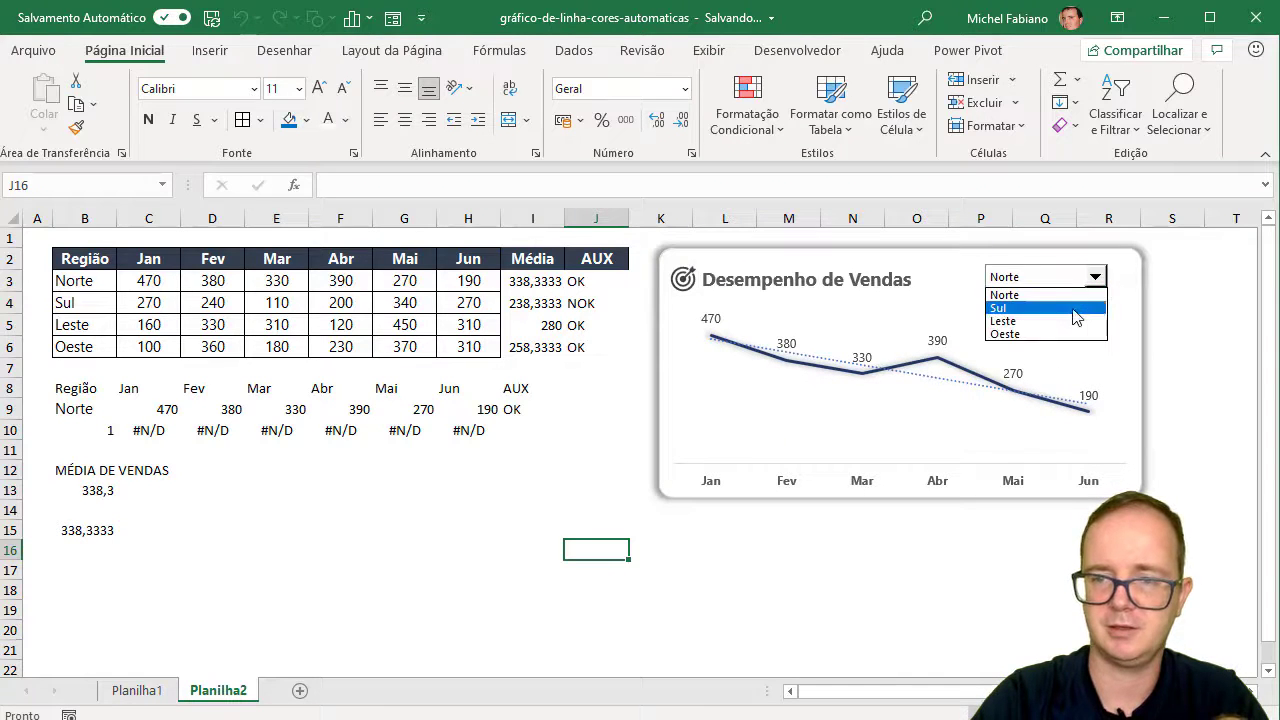
left_click(1075, 309)
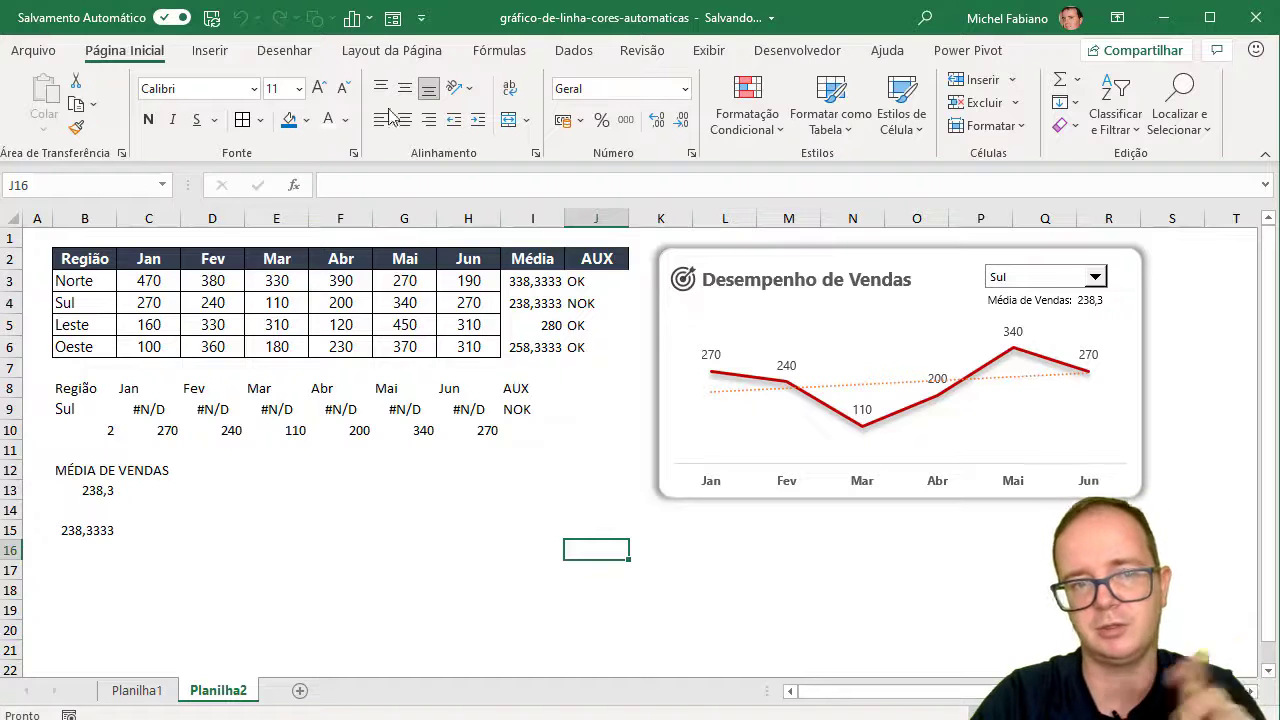
Step: Search online images for 'alvo png' and insert the red target-with-arrow picture
left_click(210, 50)
left_click(255, 120)
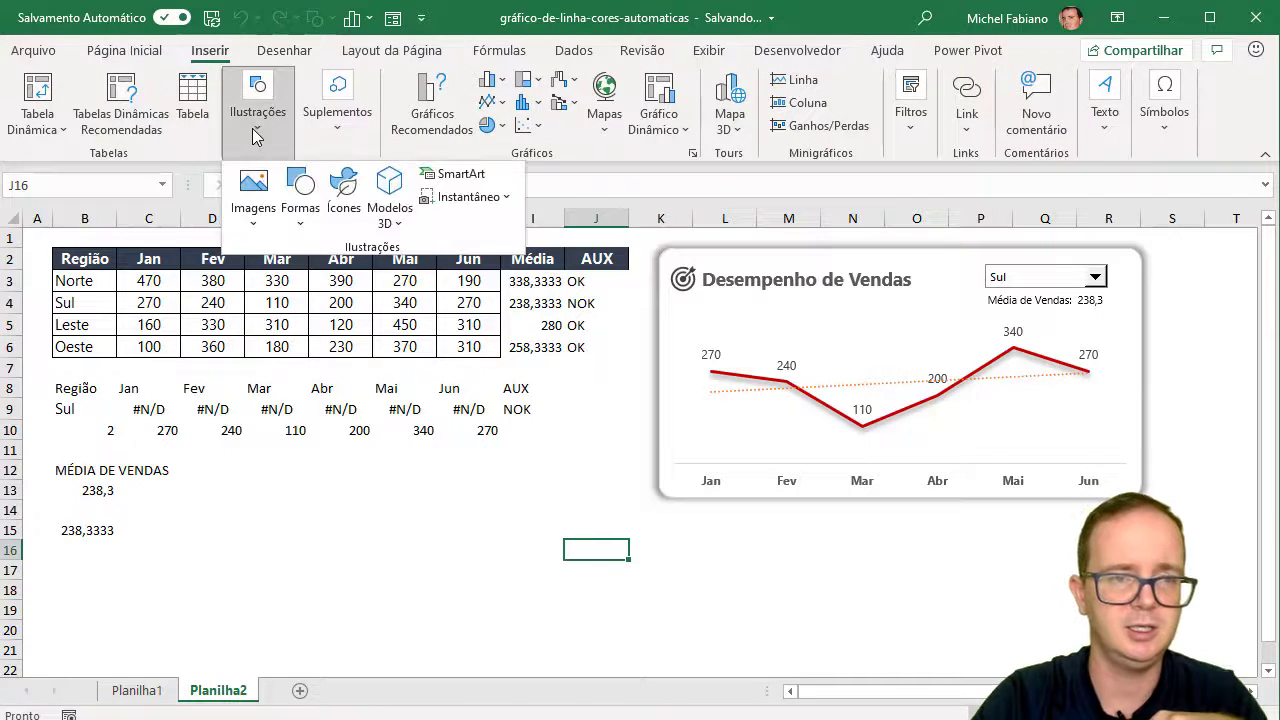
left_click(252, 205)
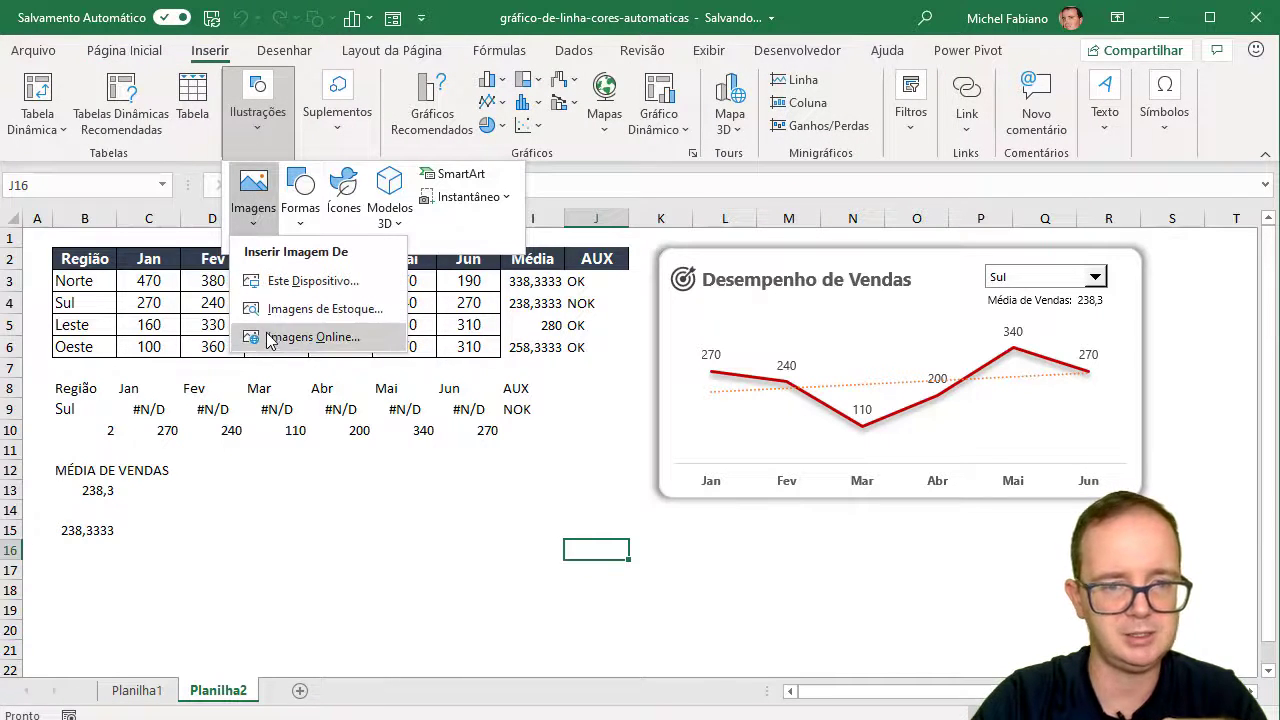
left_click(300, 337)
type("alvo png")
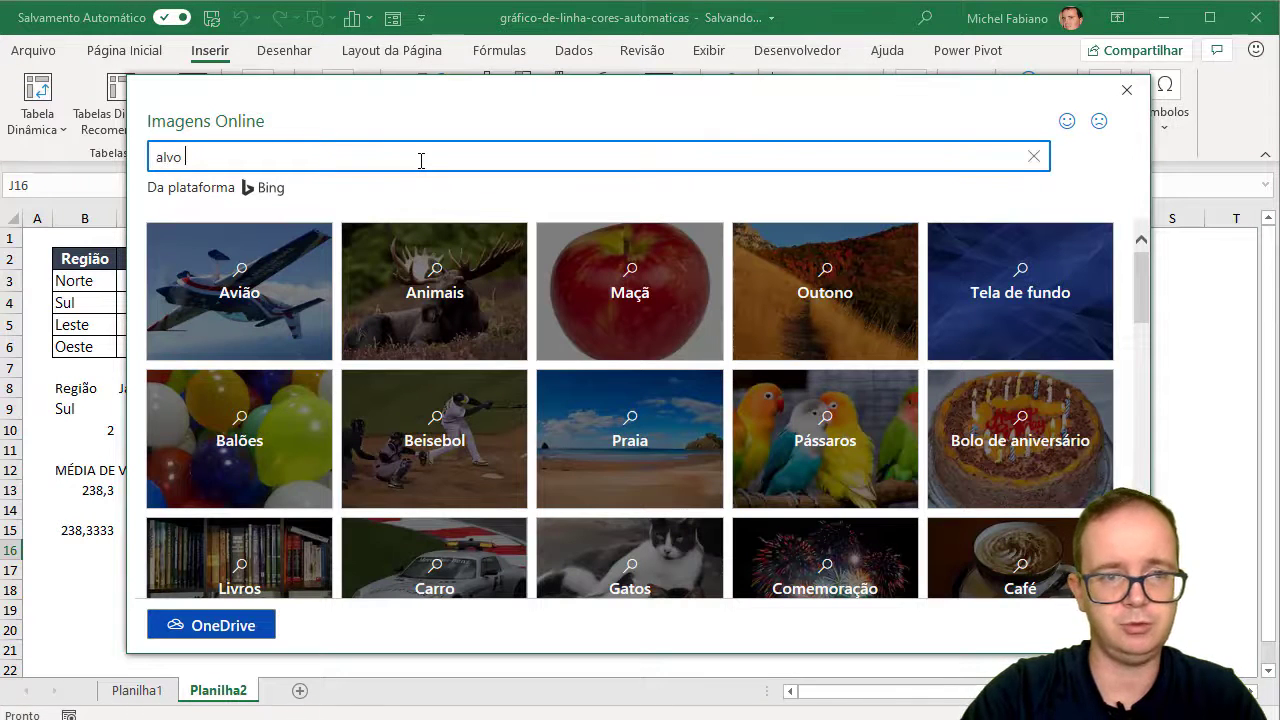
key("Return")
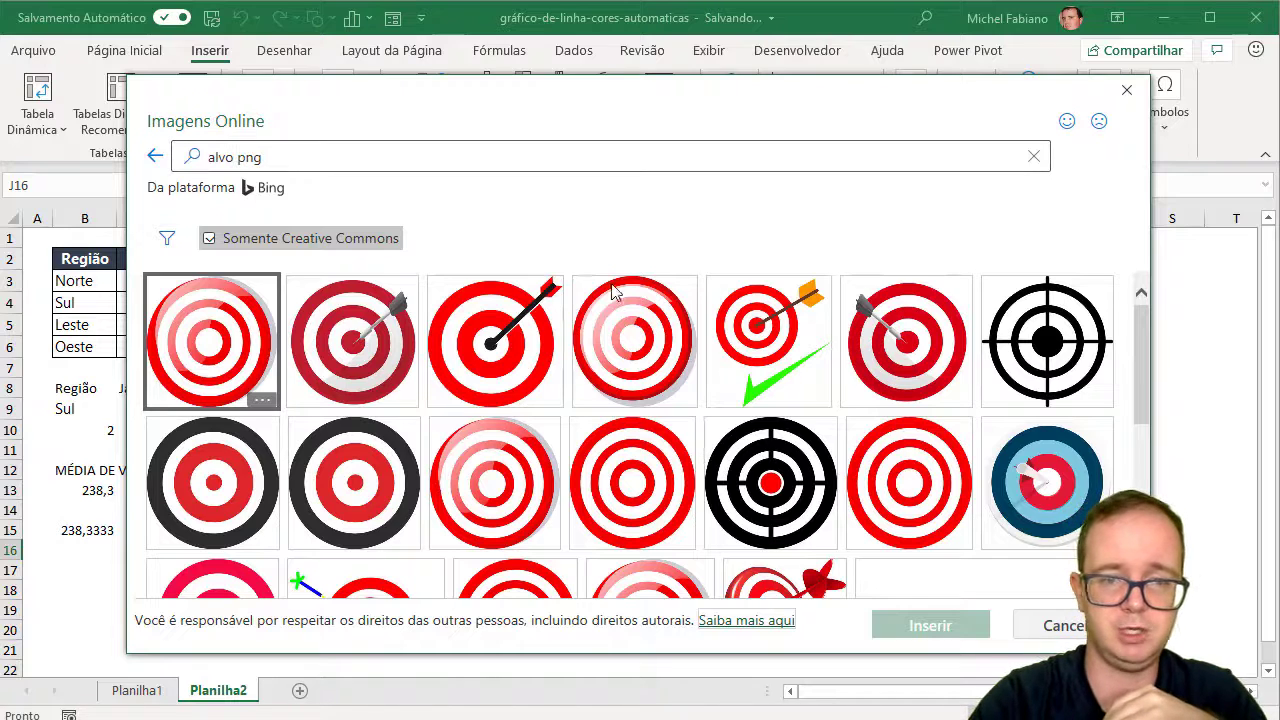
left_click(481, 341)
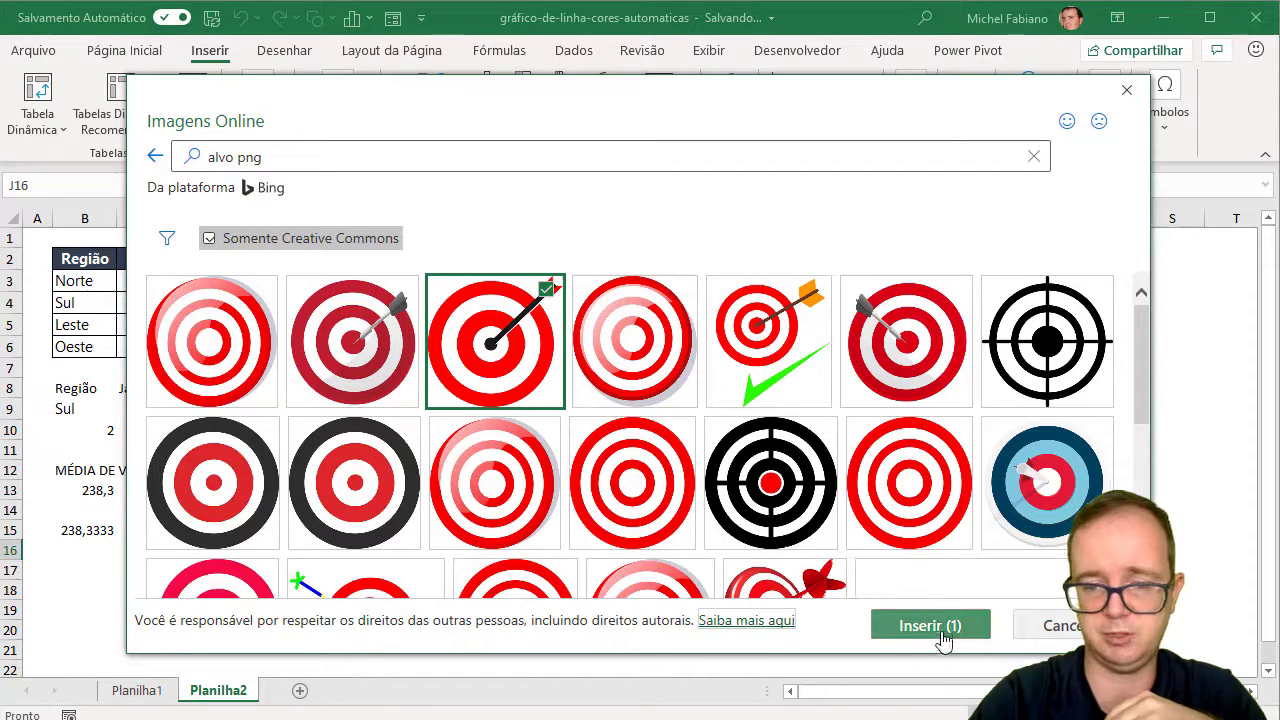
left_click(940, 627)
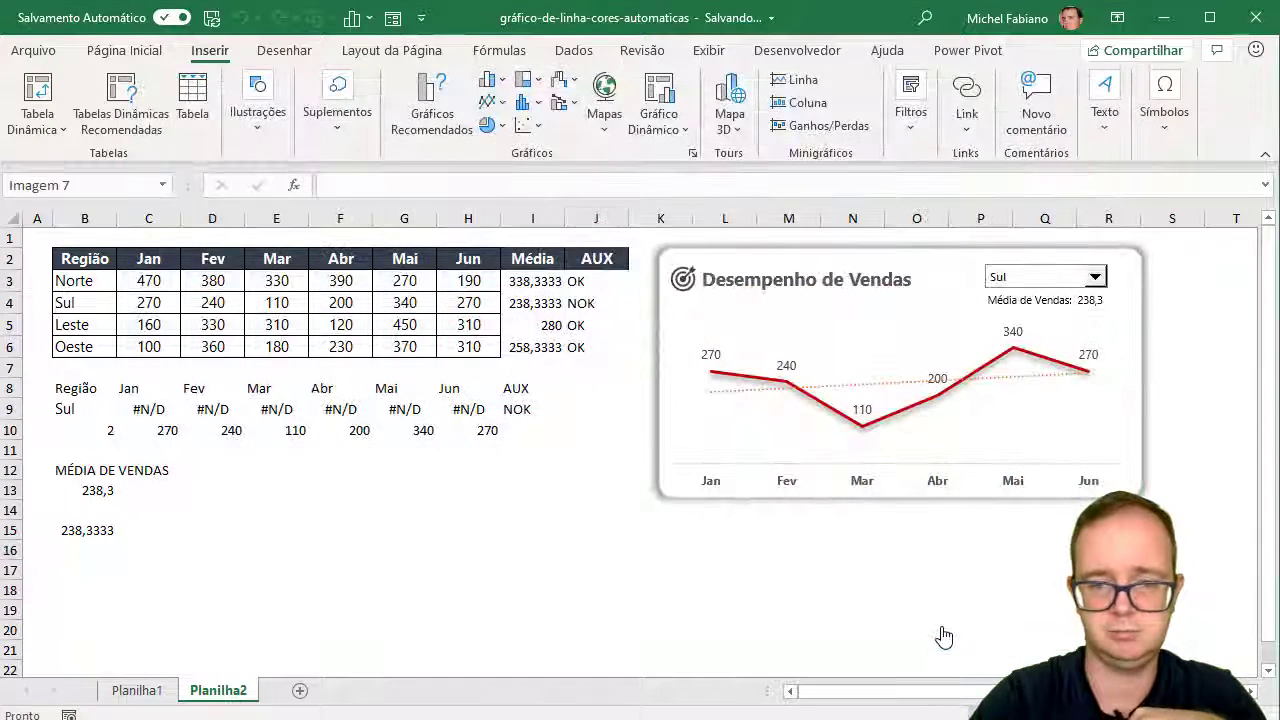
Step: Shrink the target picture to icon size, move the old icon below the tables, and place the new one beside the title
left_click_drag(930, 625, 610, 372)
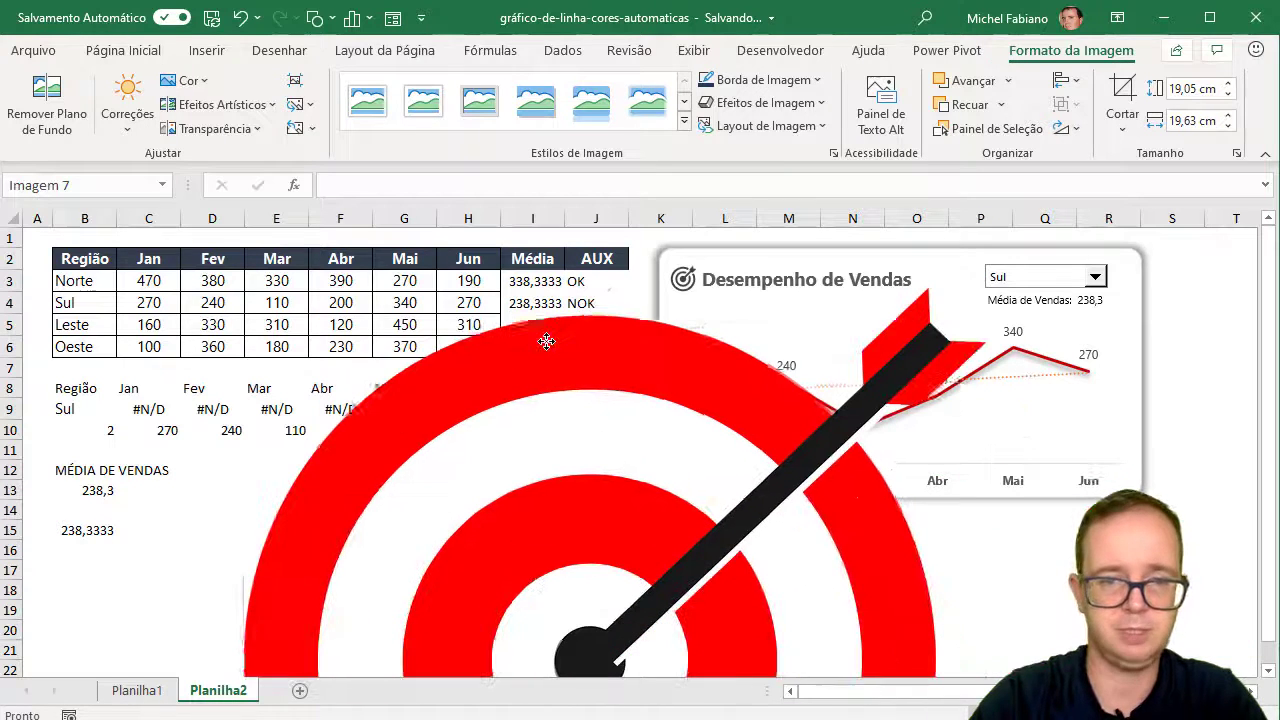
mouse_move(300, 318)
left_mouse_down()
mouse_move(261, 220)
mouse_move(520, 492)
mouse_move(443, 365)
left_mouse_up()
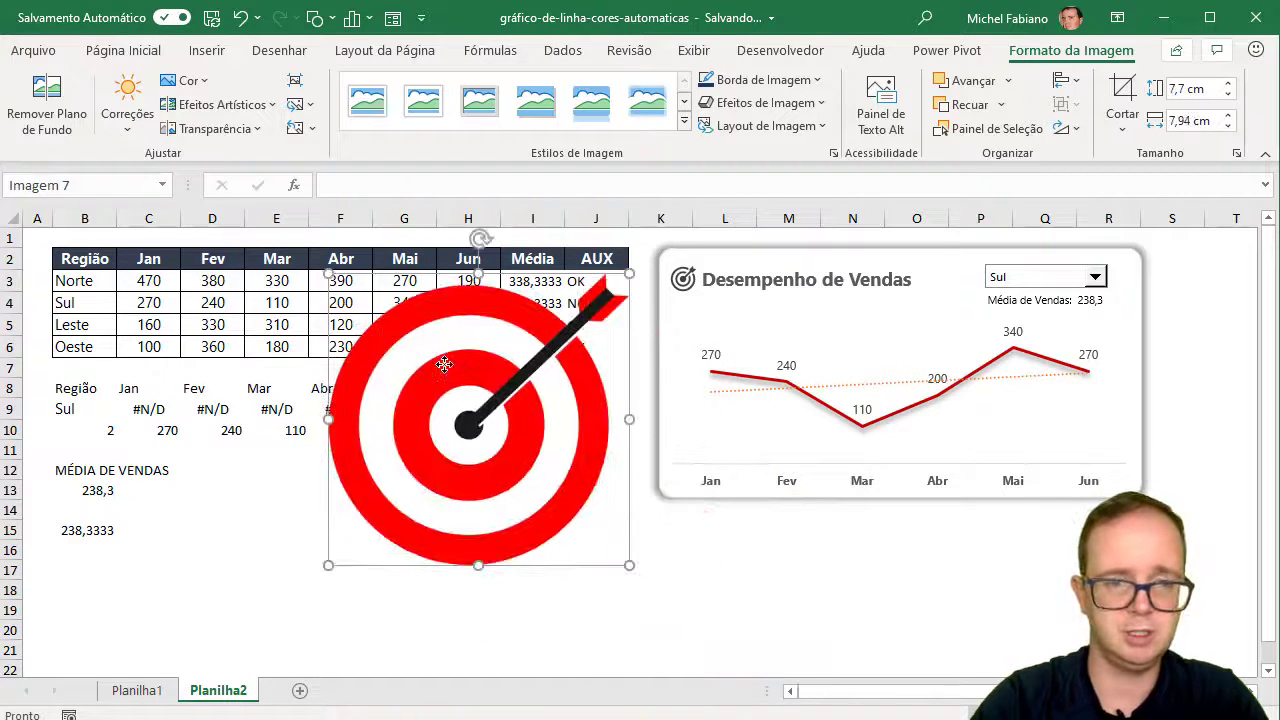
left_click_drag(328, 272, 622, 538)
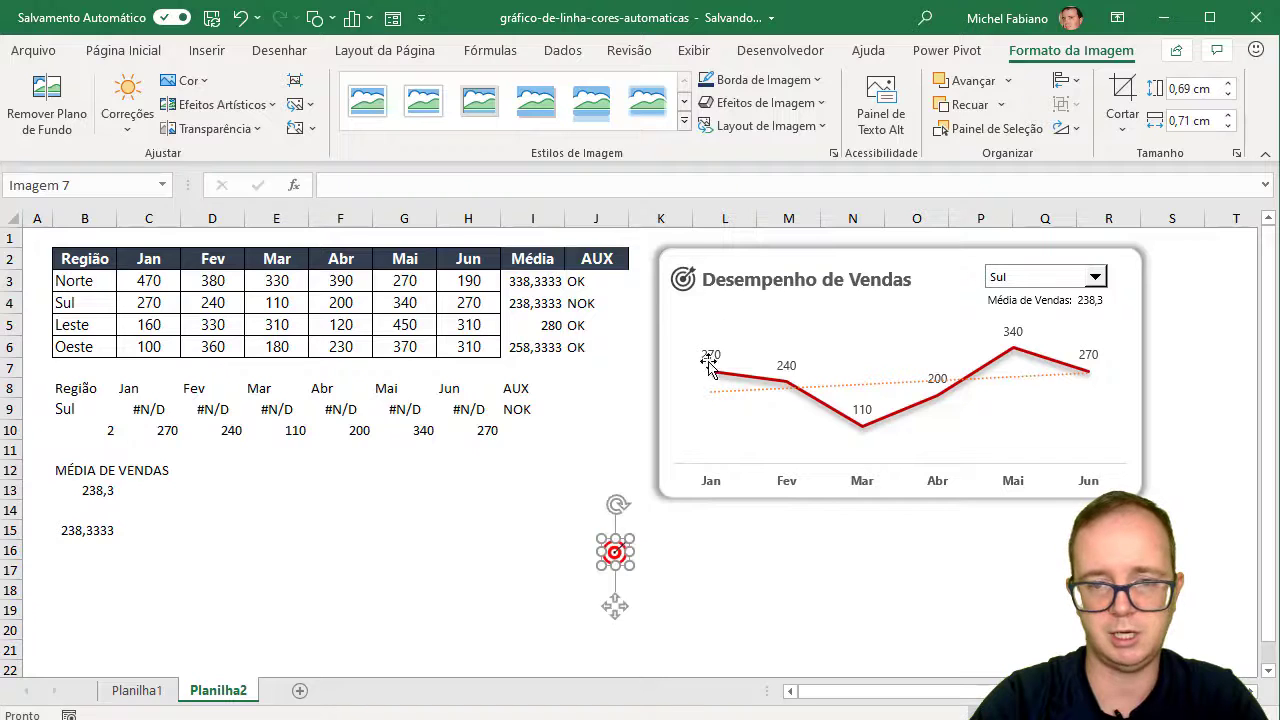
left_click_drag(695, 290, 440, 522)
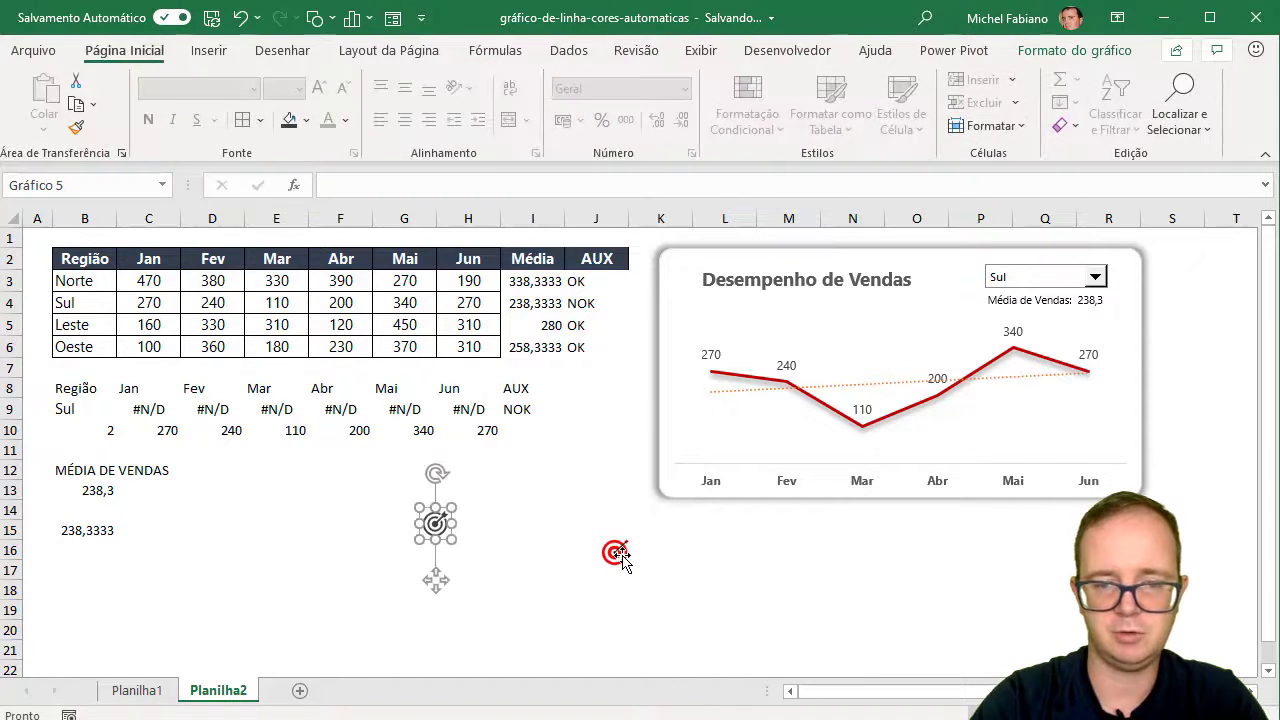
left_click_drag(622, 560, 690, 280)
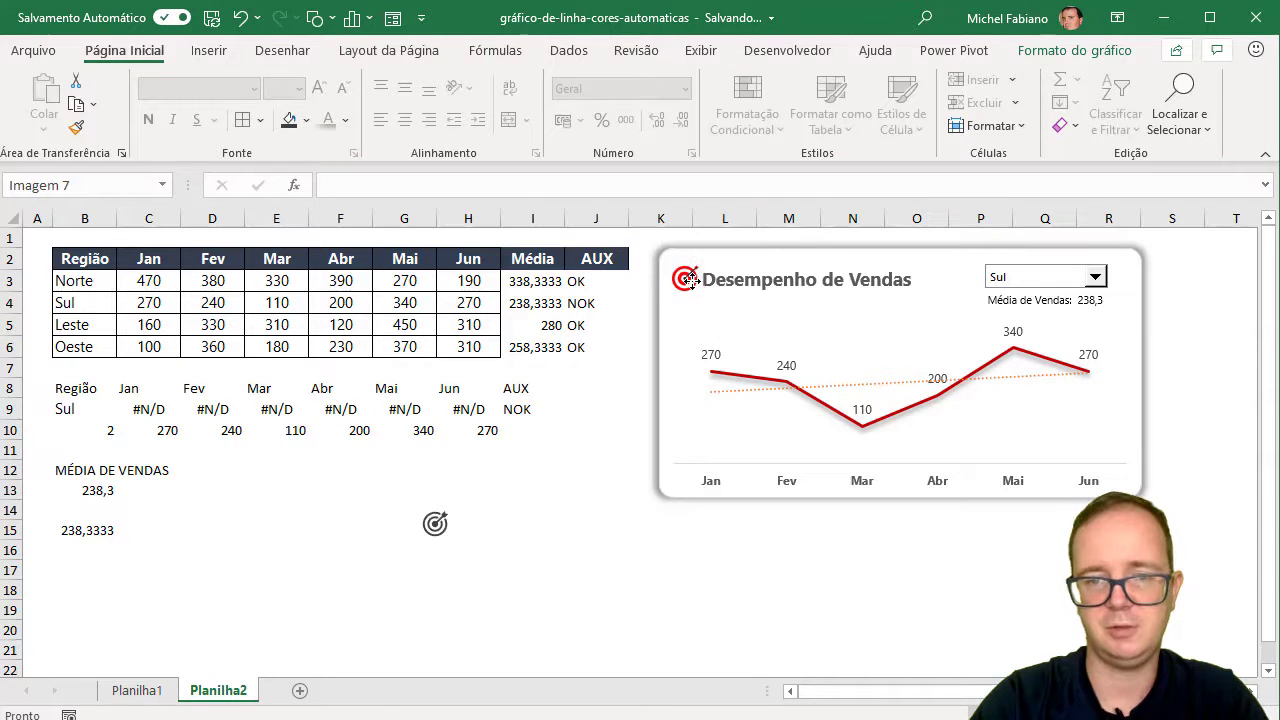
left_click_drag(688, 280, 691, 282)
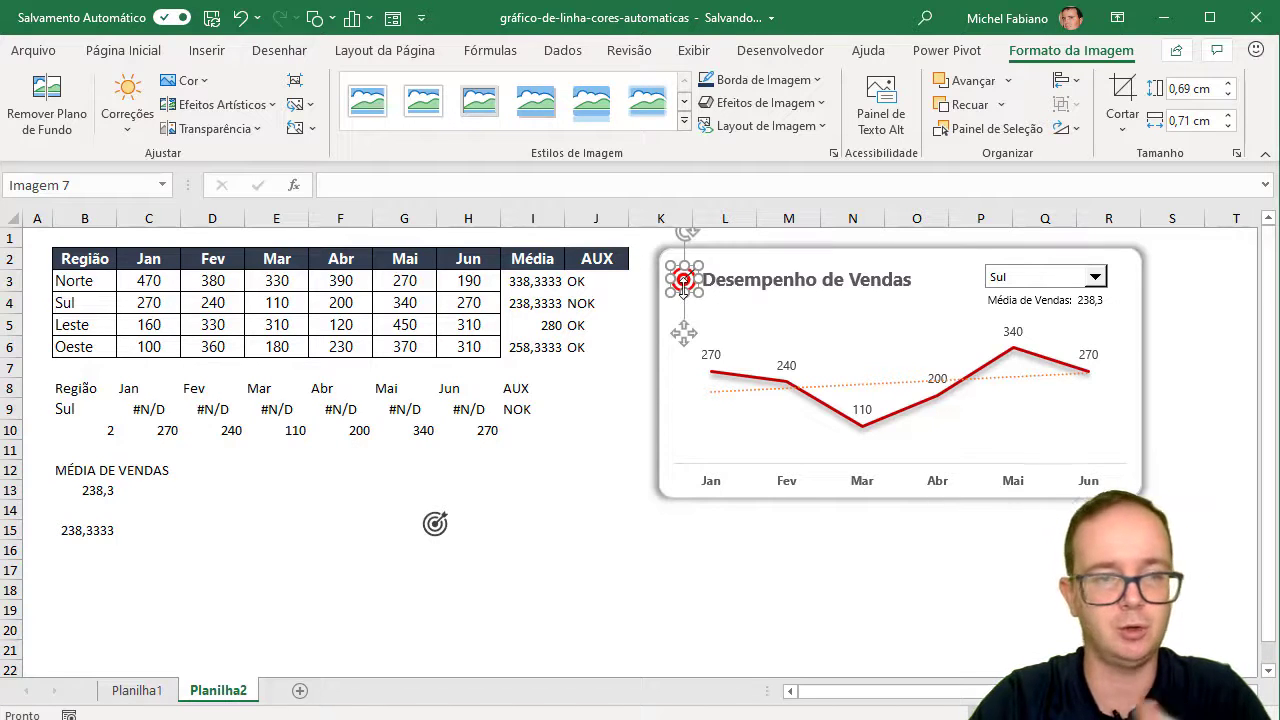
Step: Recolour the new target icon dark grey
left_click(192, 82)
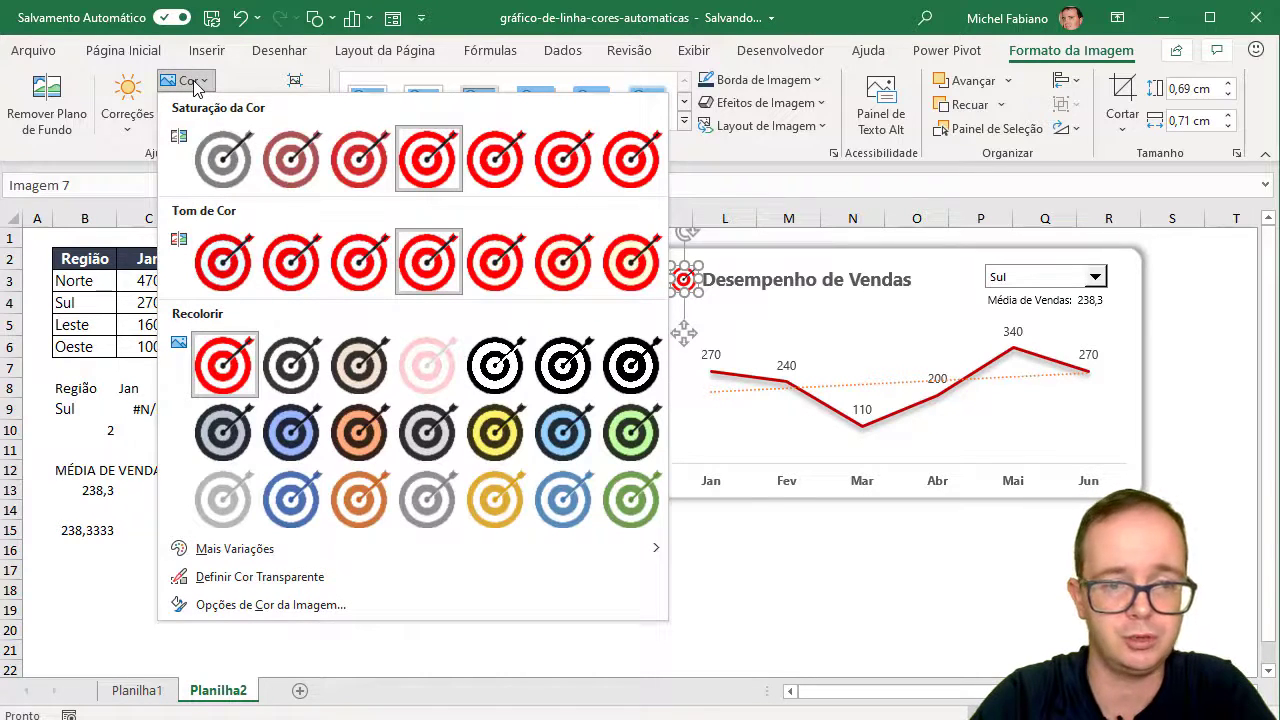
left_click(287, 352)
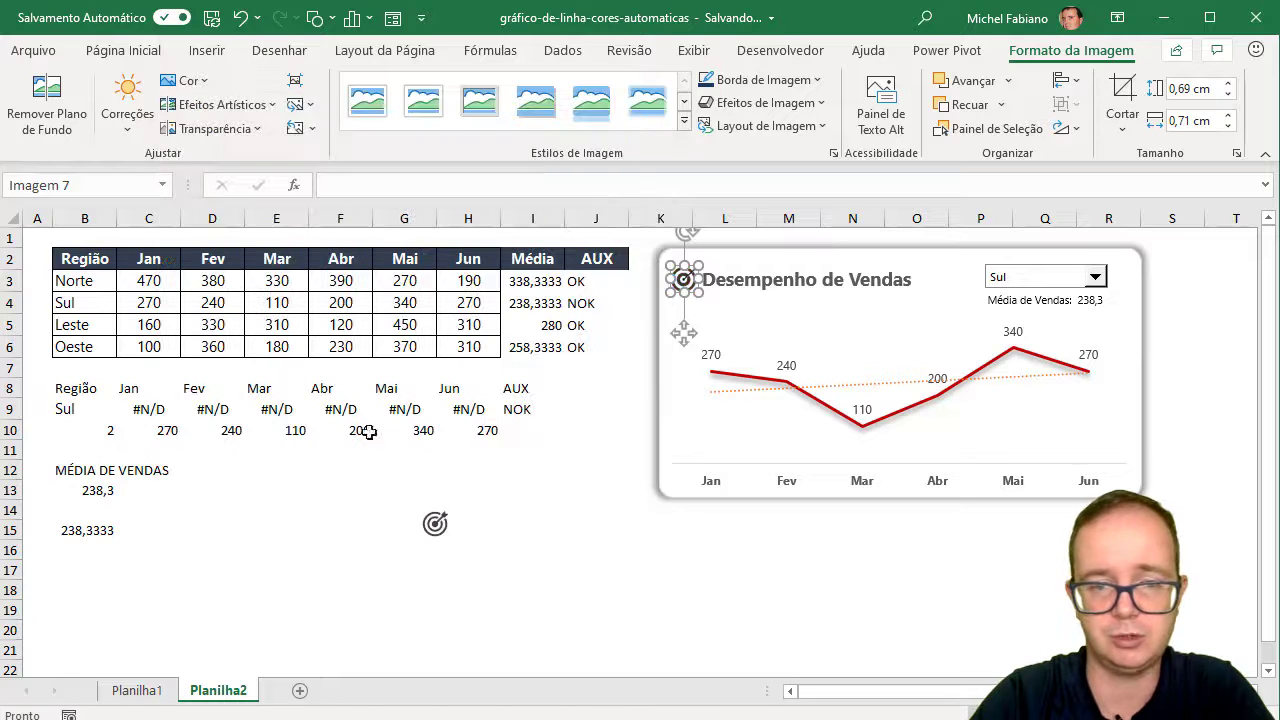
left_click(552, 541)
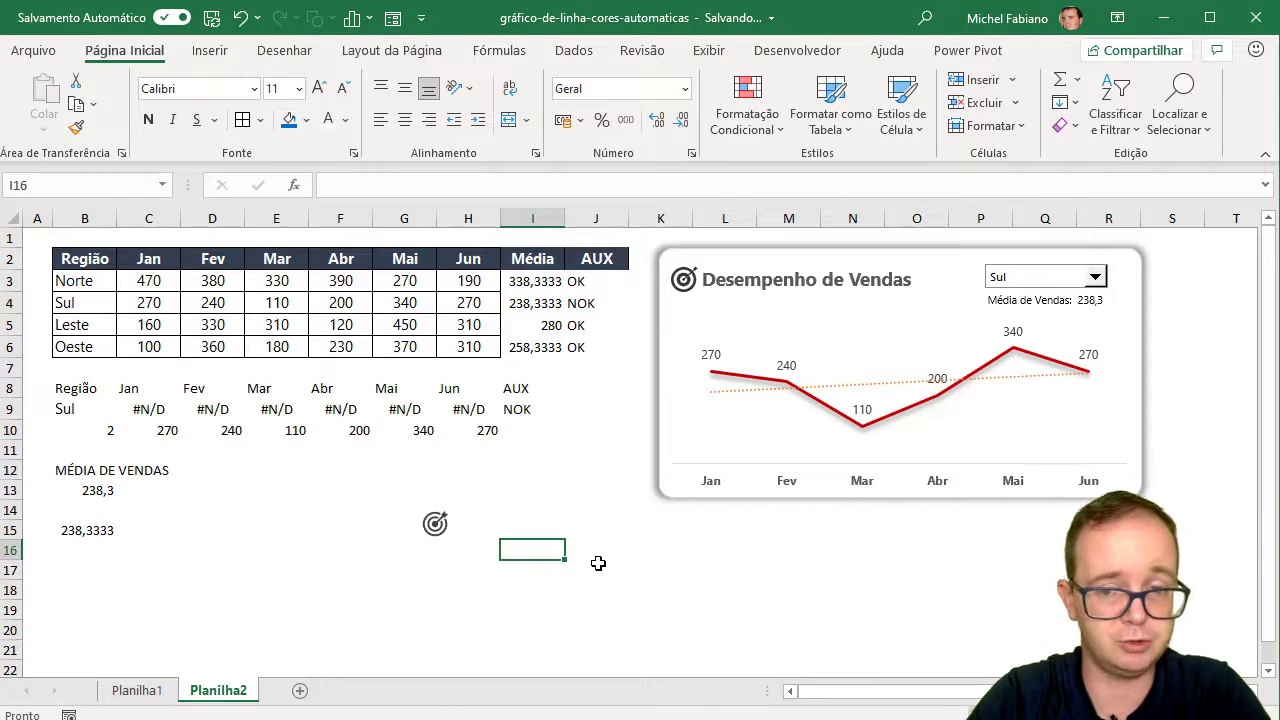
Step: Cycle the chart through Norte, Leste, Sul and Oeste (average 258,3), then return to Planilha1
left_click(1096, 280)
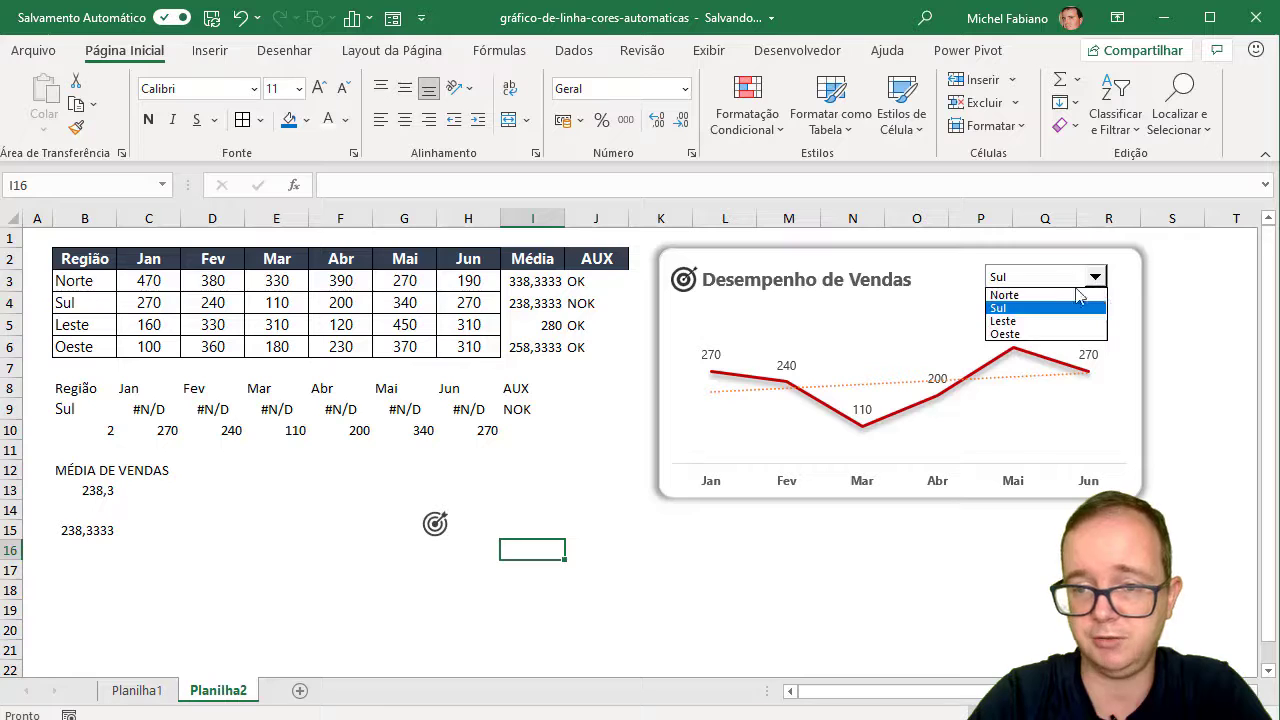
left_click(1096, 291)
left_click(1096, 279)
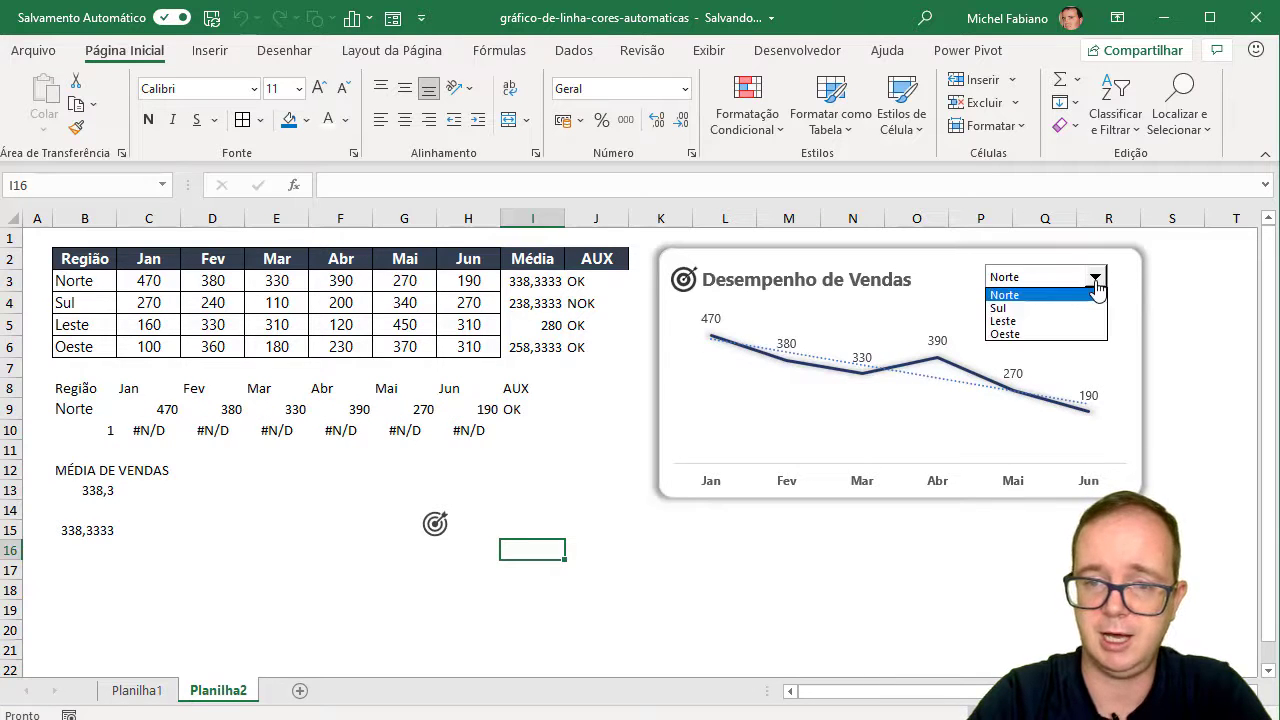
left_click(1058, 319)
left_click(1094, 281)
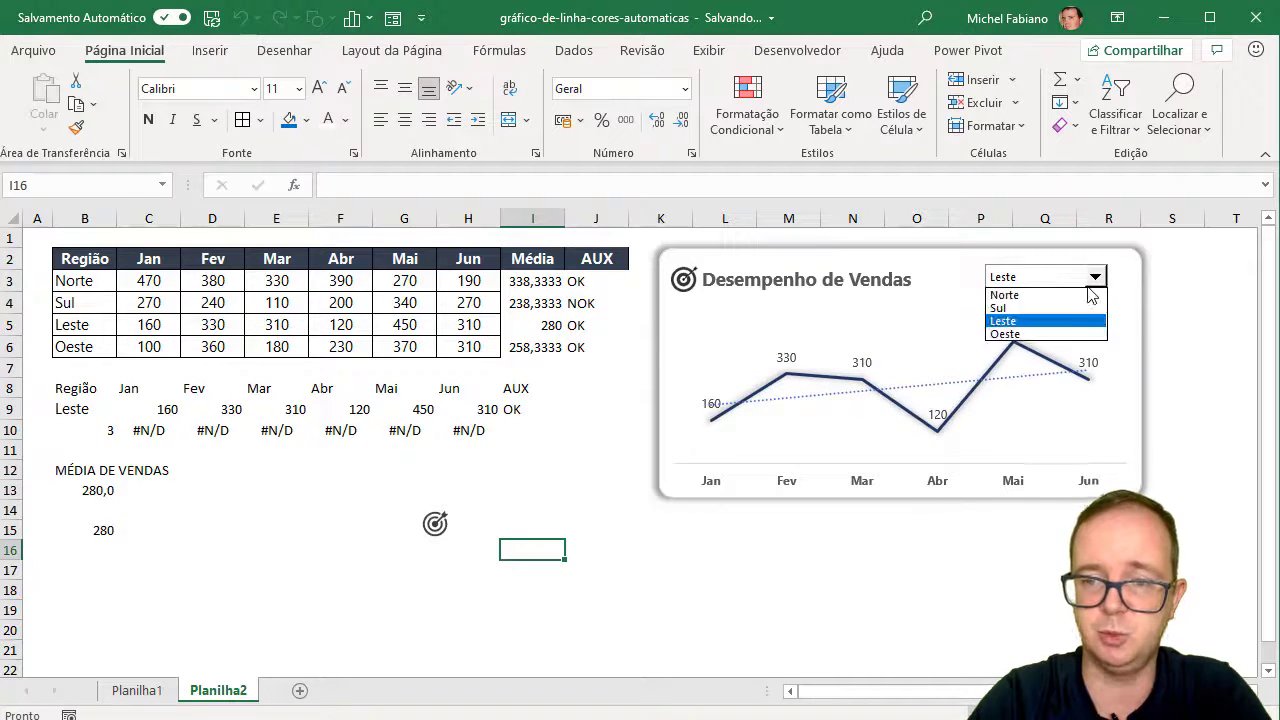
left_click(1078, 306)
left_click(1102, 279)
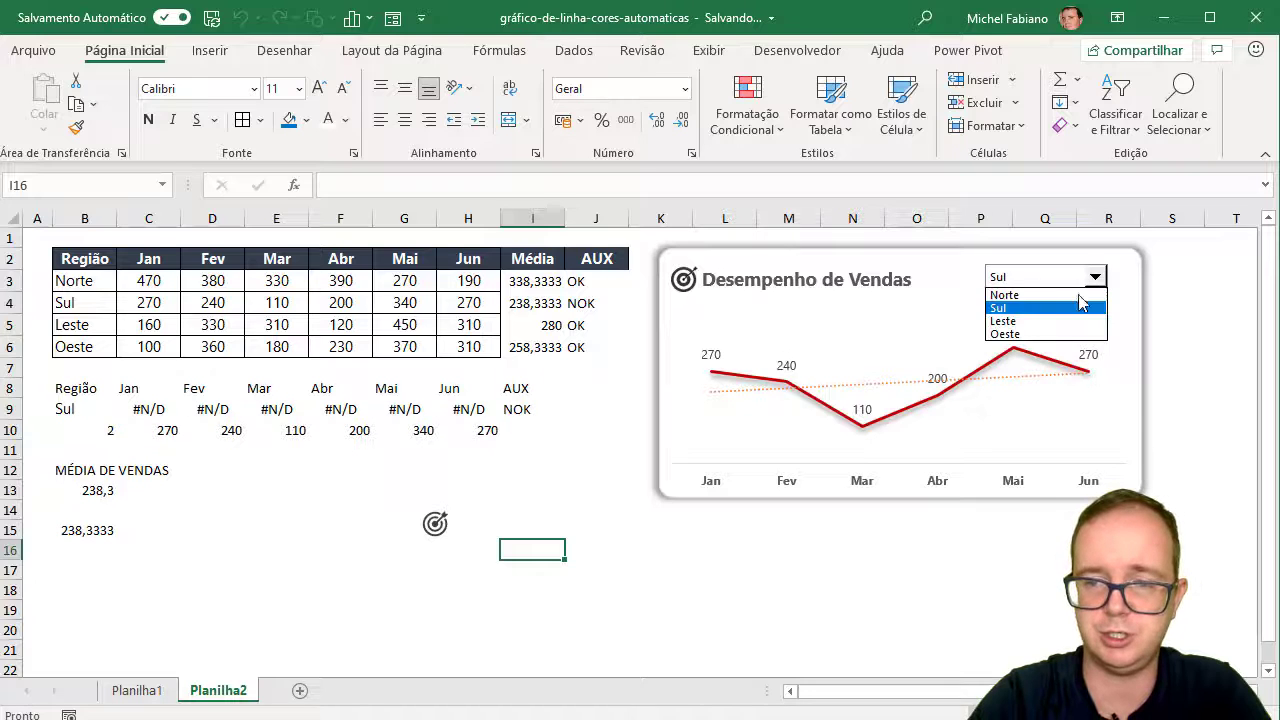
left_click(1045, 341)
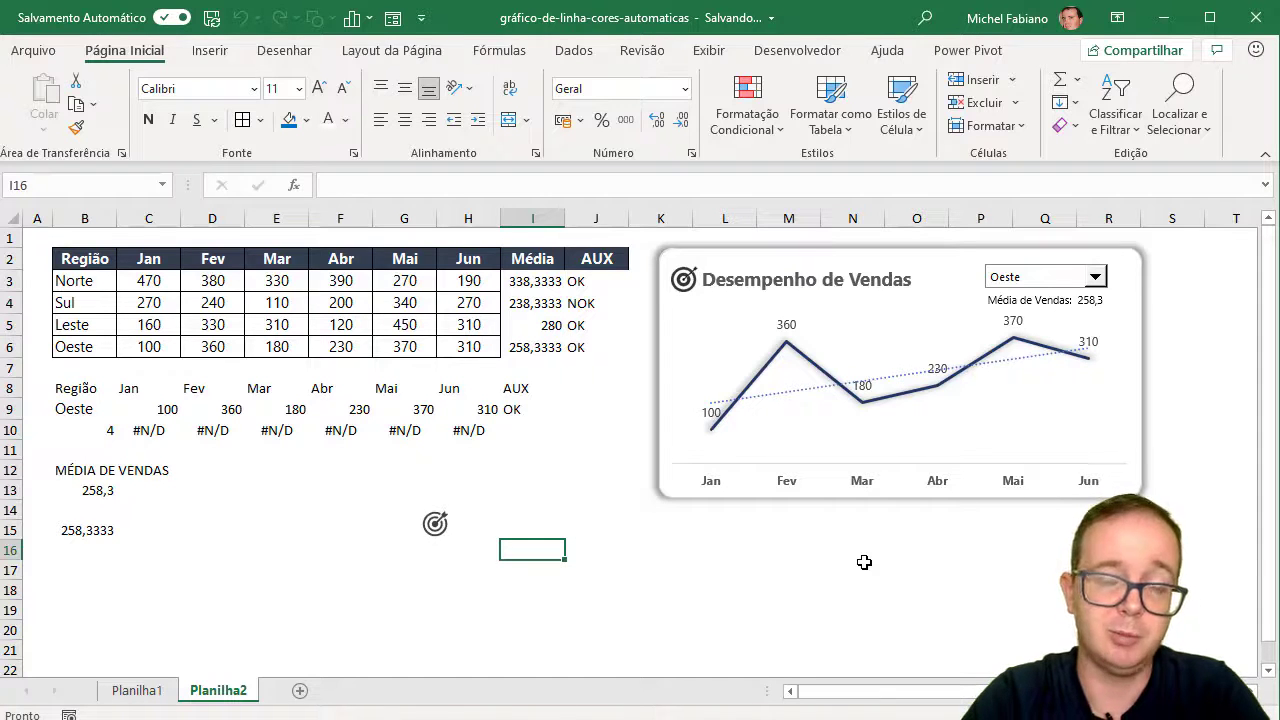
left_click(150, 692)
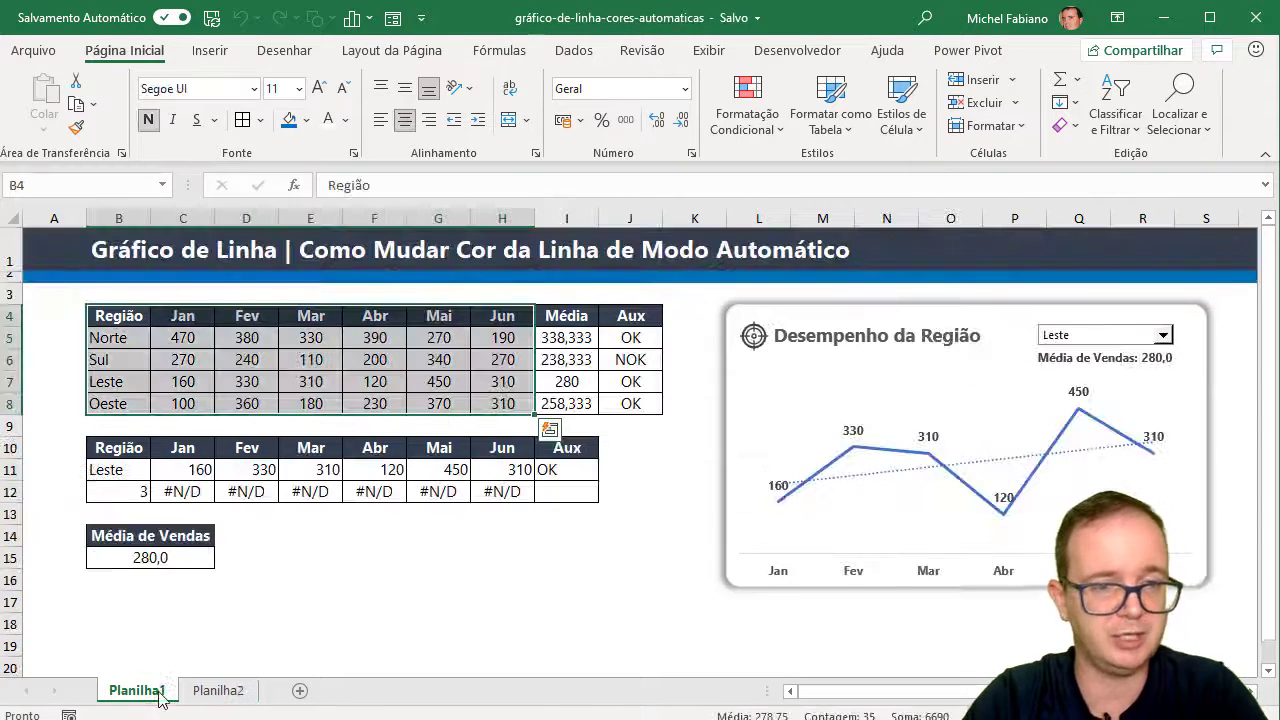